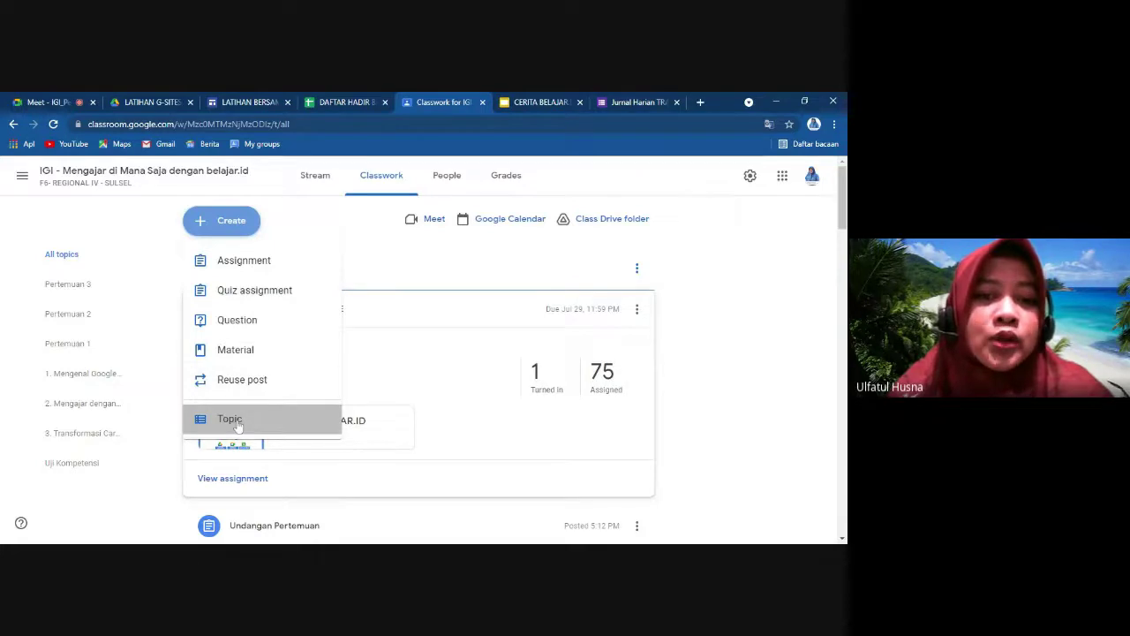
Add a classwork topic named "LATIHAN HARI KE 3".
{"action": "type", "text": "LATIHA"}
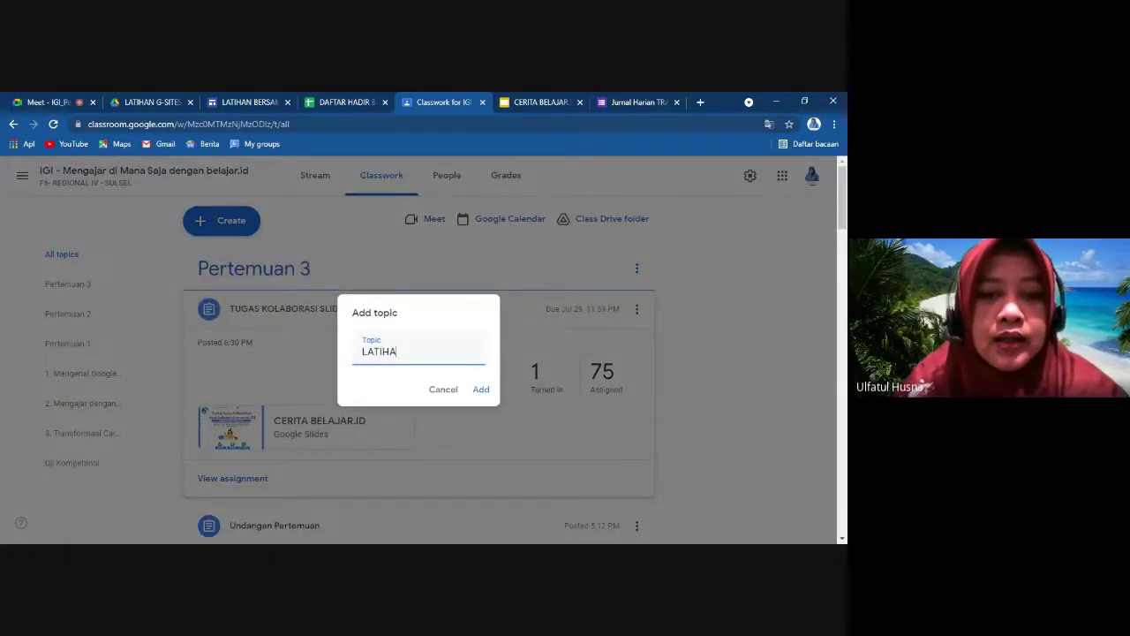
{"action": "type", "text": "N HARI KE 3"}
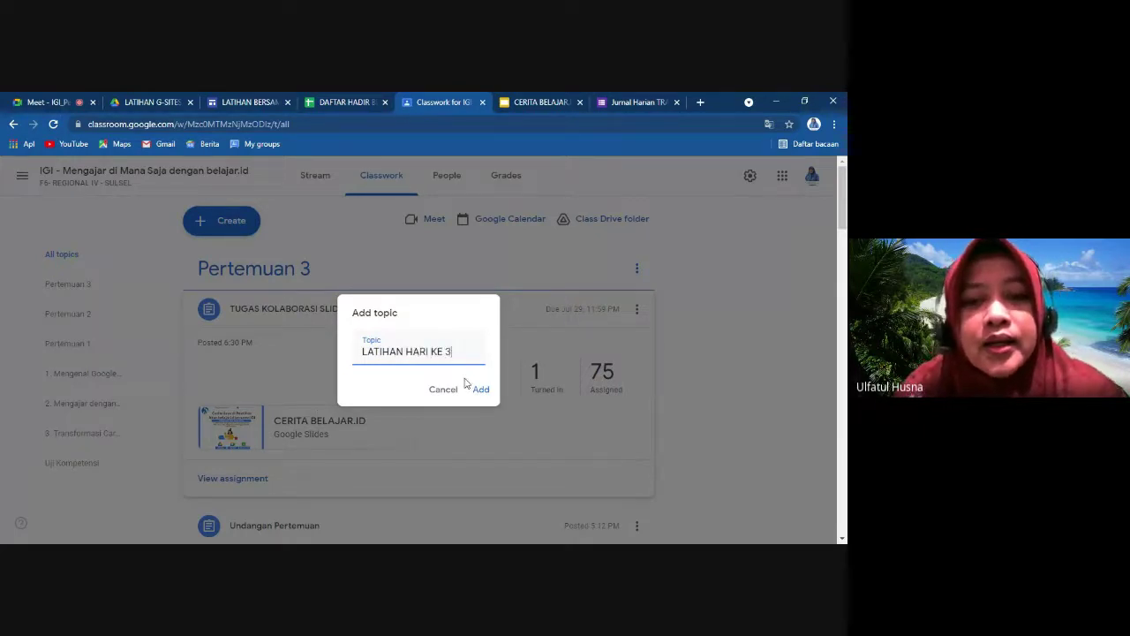
{"action": "left_click", "coordinate": [481, 391]}
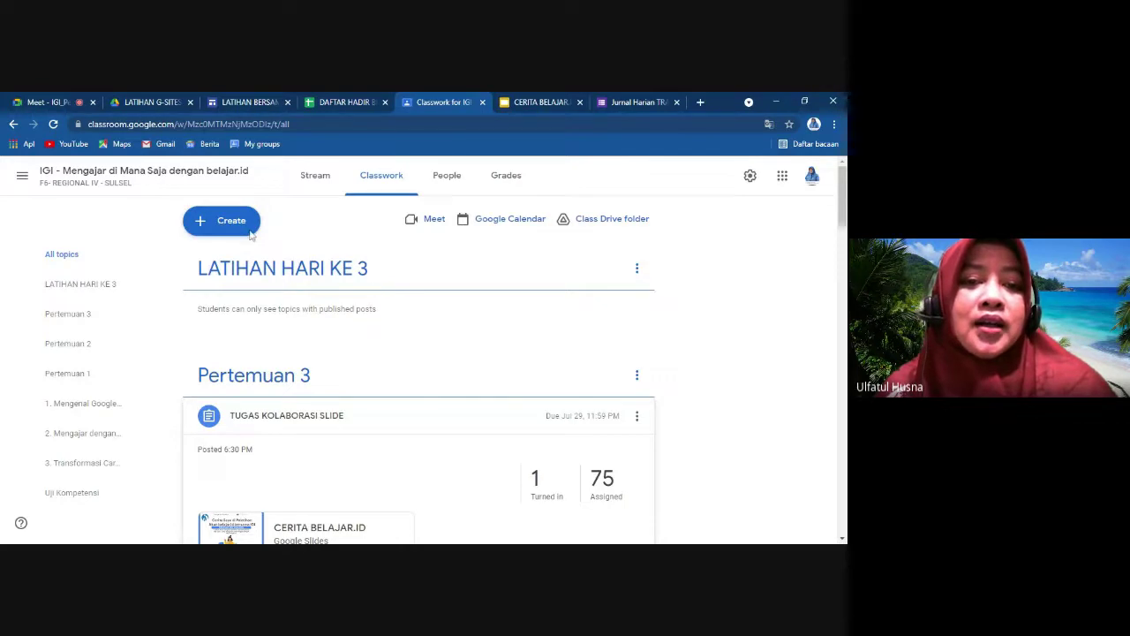
Create a new assignment with the title "CERITA LIBURAN".
{"action": "left_click", "coordinate": [196, 223]}
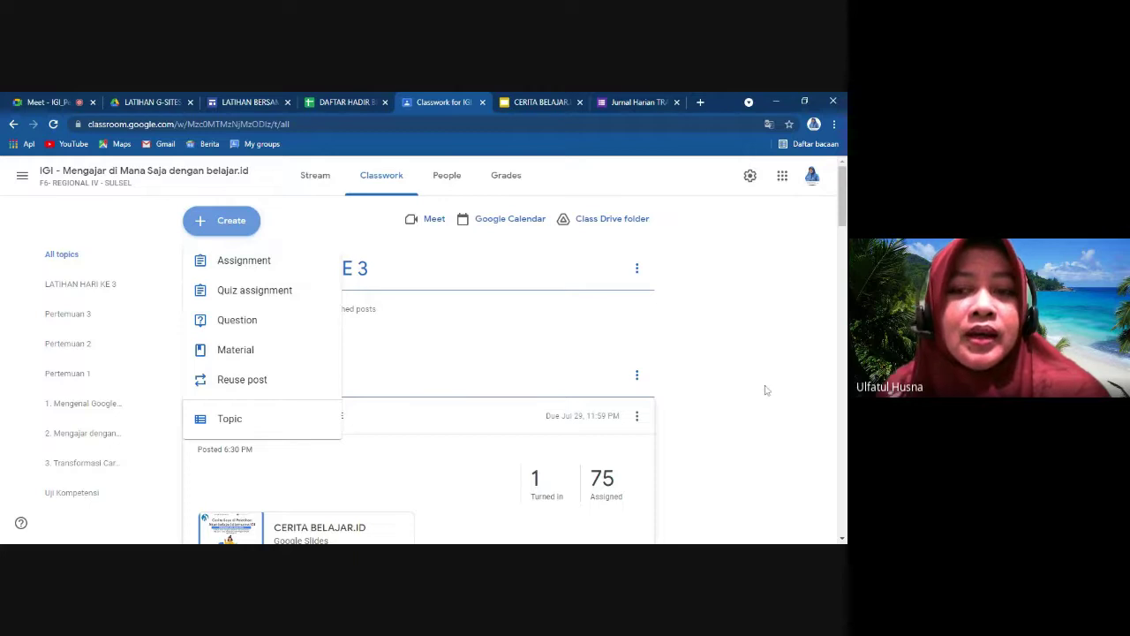
{"action": "left_click", "coordinate": [248, 268]}
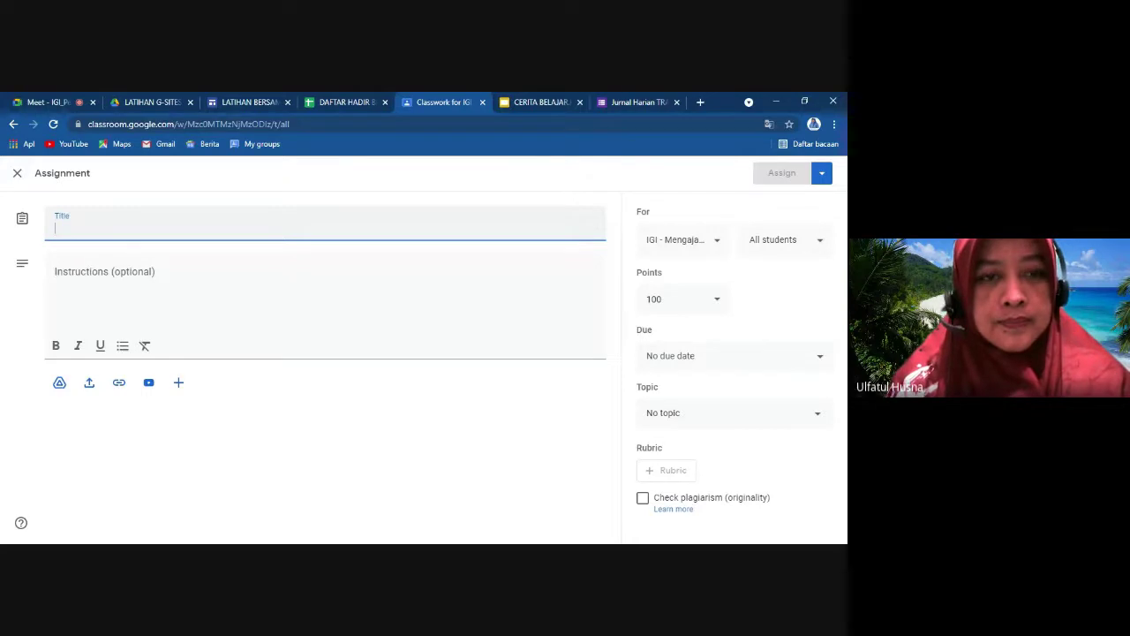
{"action": "type", "text": "P"}
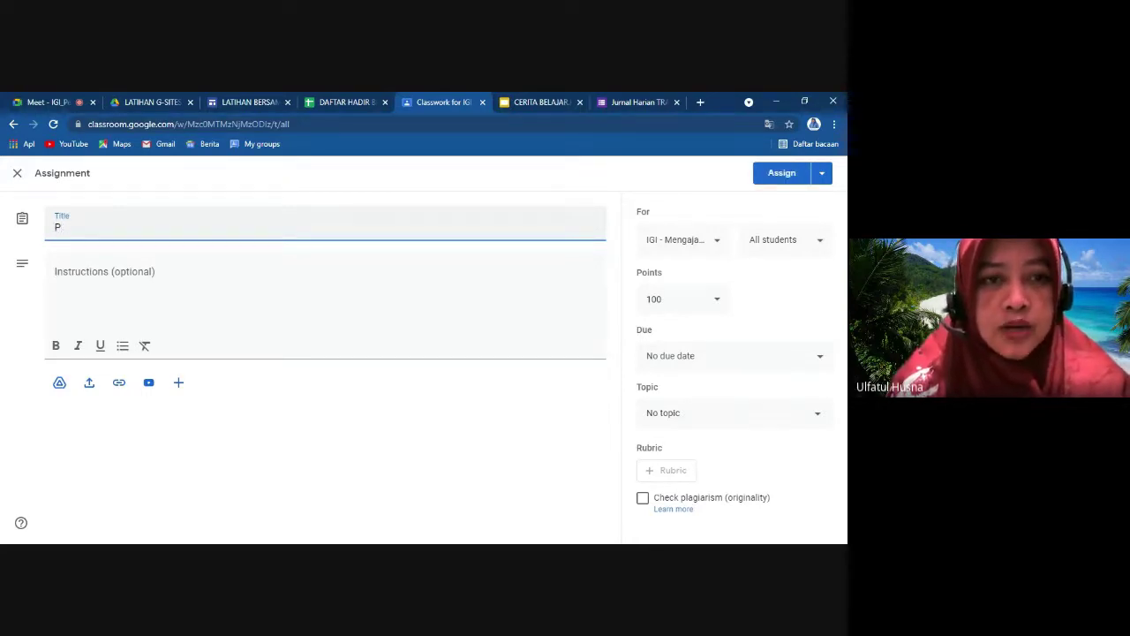
{"action": "key", "text": "BackSpace"}
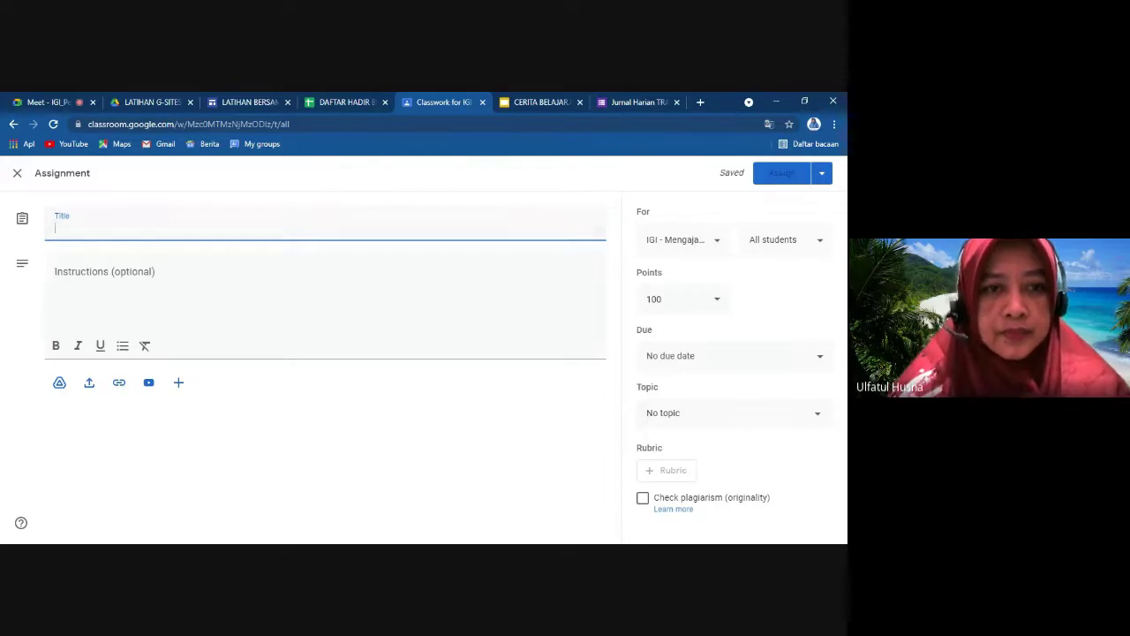
{"action": "type", "text": "JURNAL"}
{"action": "key", "text": "BackSpace"}
{"action": "key", "text": "BackSpace"}
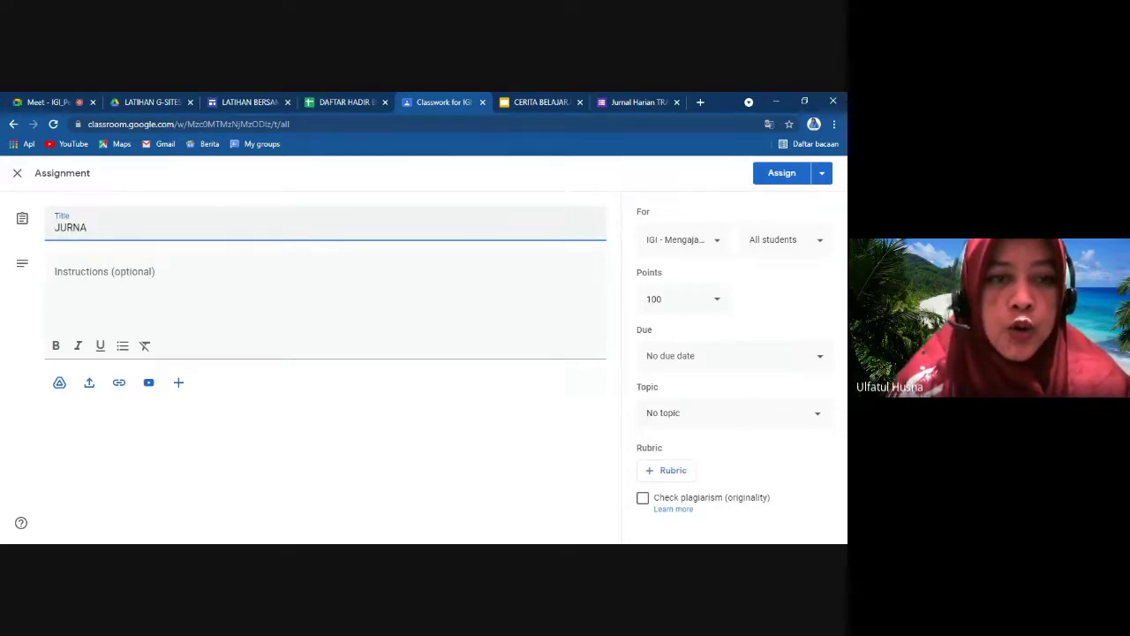
{"action": "key", "text": "BackSpace"}
{"action": "key", "text": "BackSpace"}
{"action": "key", "text": "BackSpace"}
{"action": "key", "text": "BackSpace"}
{"action": "key", "text": "BackSpace"}
{"action": "type", "text": "CERITA "}
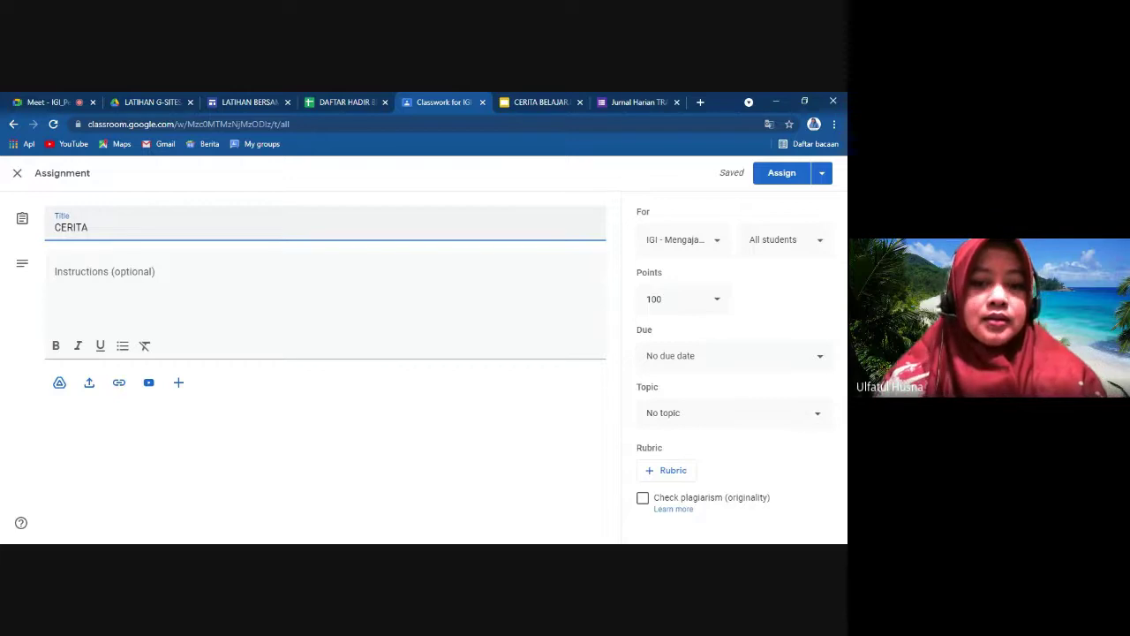
{"action": "type", "text": "LIB"}
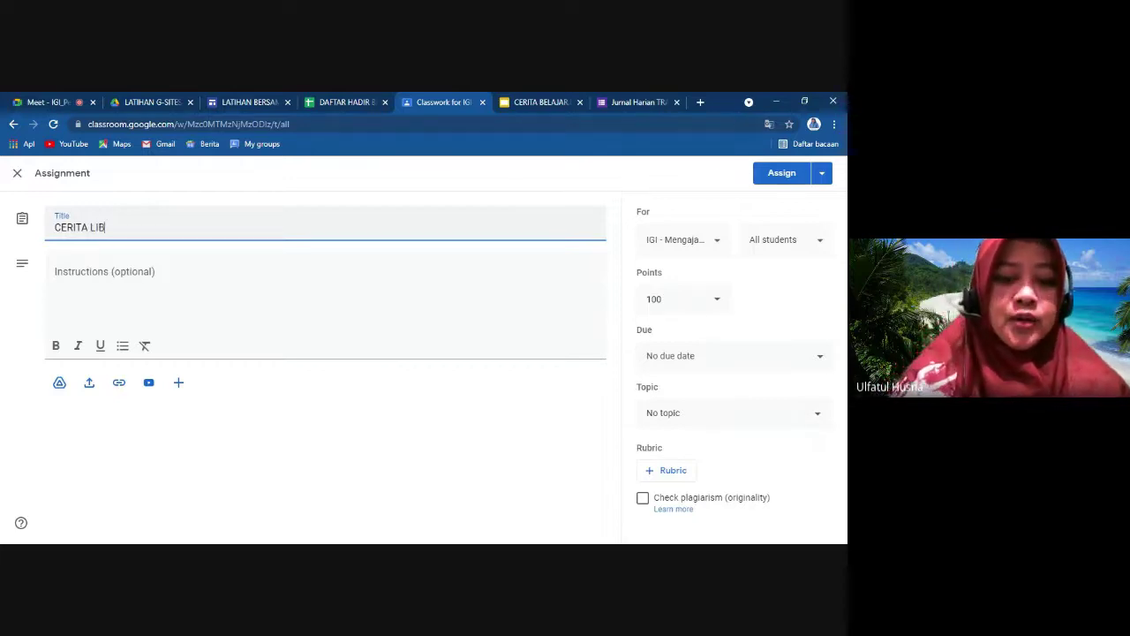
{"action": "type", "text": "URAN"}
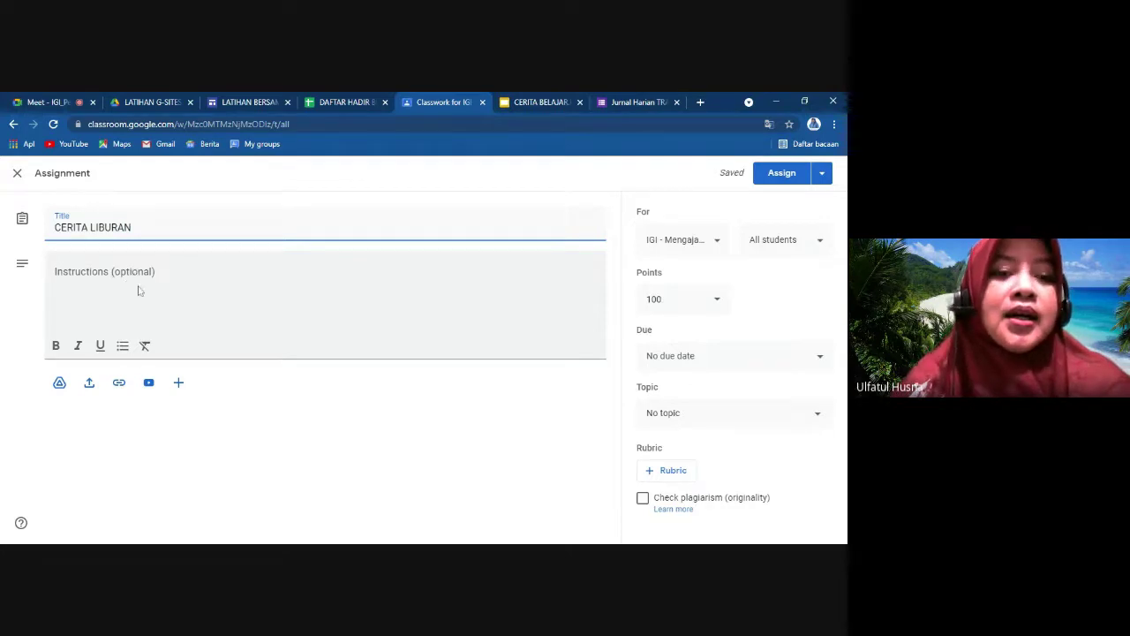
Enter "Coba ceritakan pengalaman anda selama liburan" as the assignment's instructions.
{"action": "left_click", "coordinate": [111, 276]}
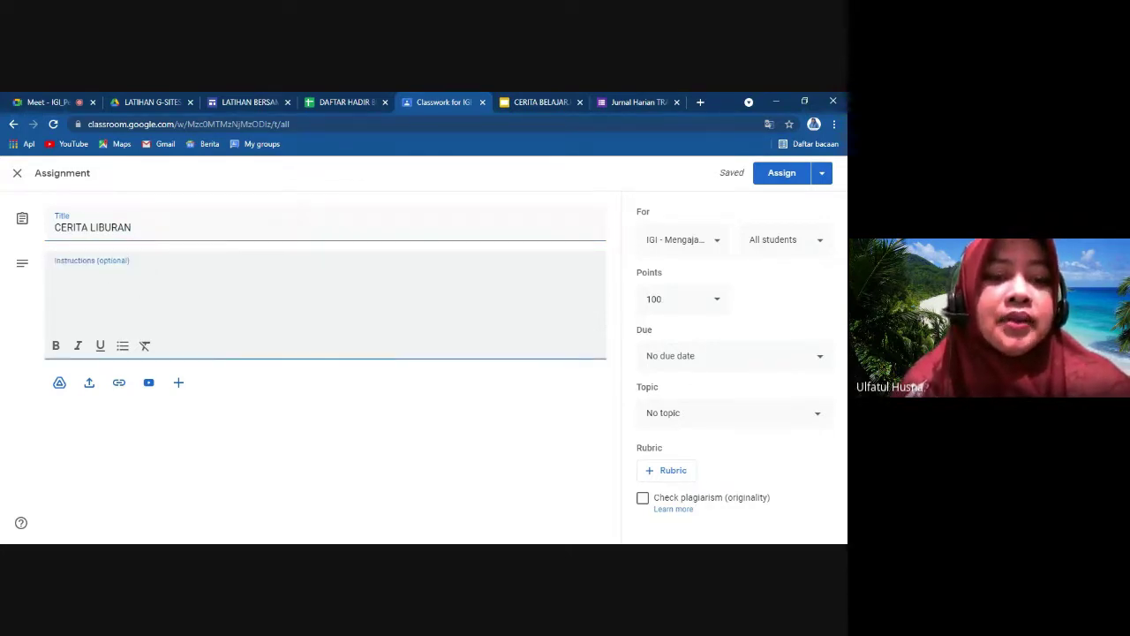
{"action": "type", "text": "COBA"}
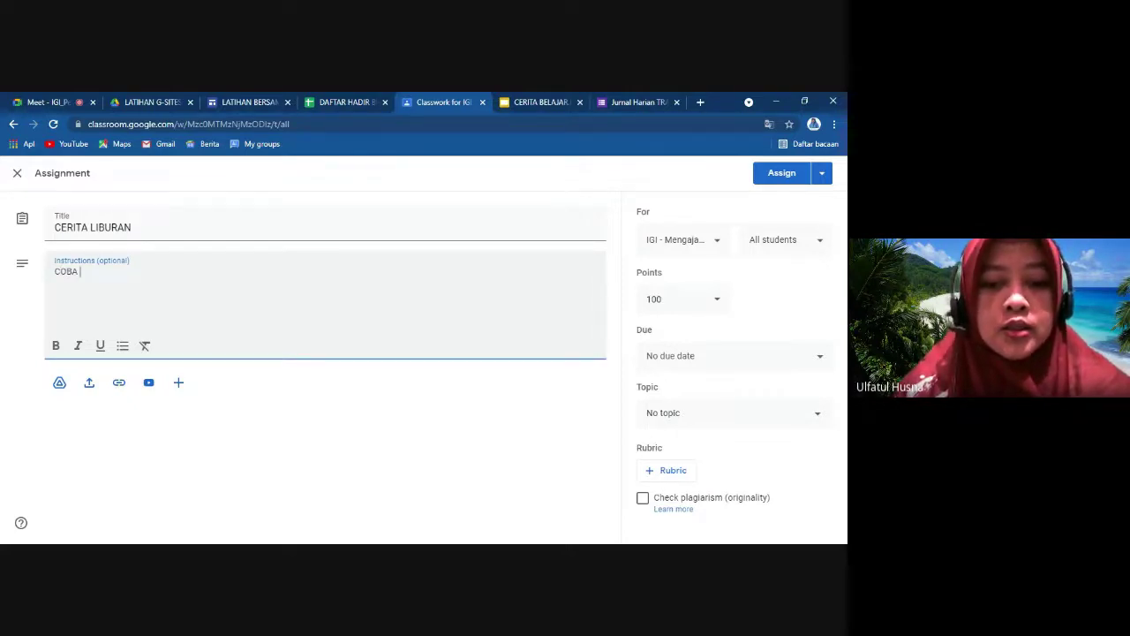
{"action": "type", "text": " T"}
{"action": "key", "text": "BackSpace"}
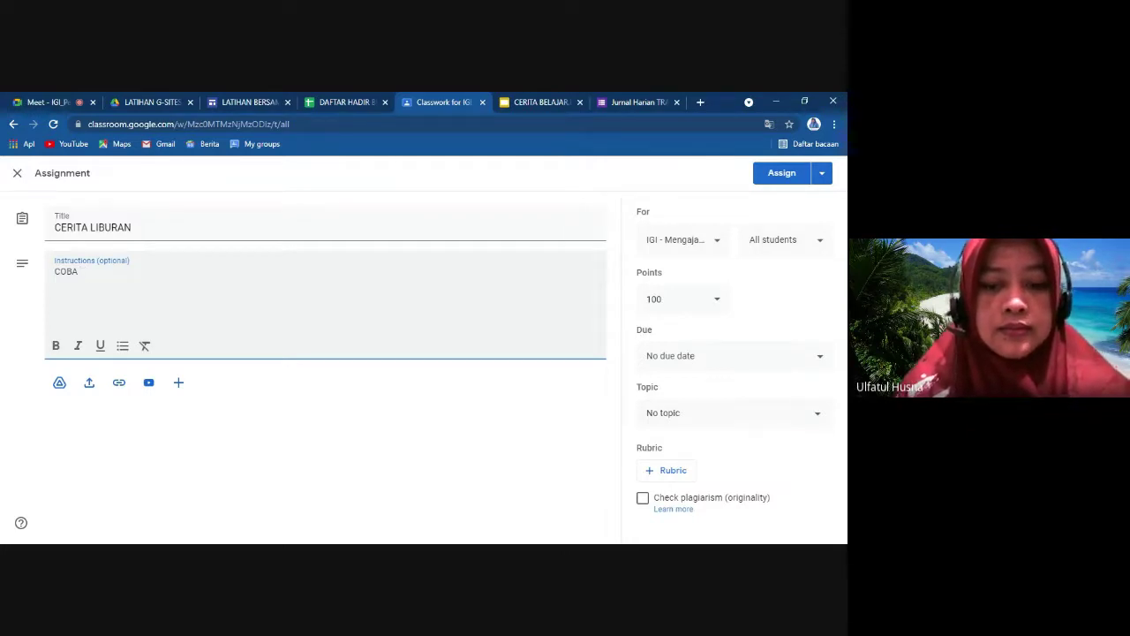
{"action": "type", "text": "CERITAKAN"}
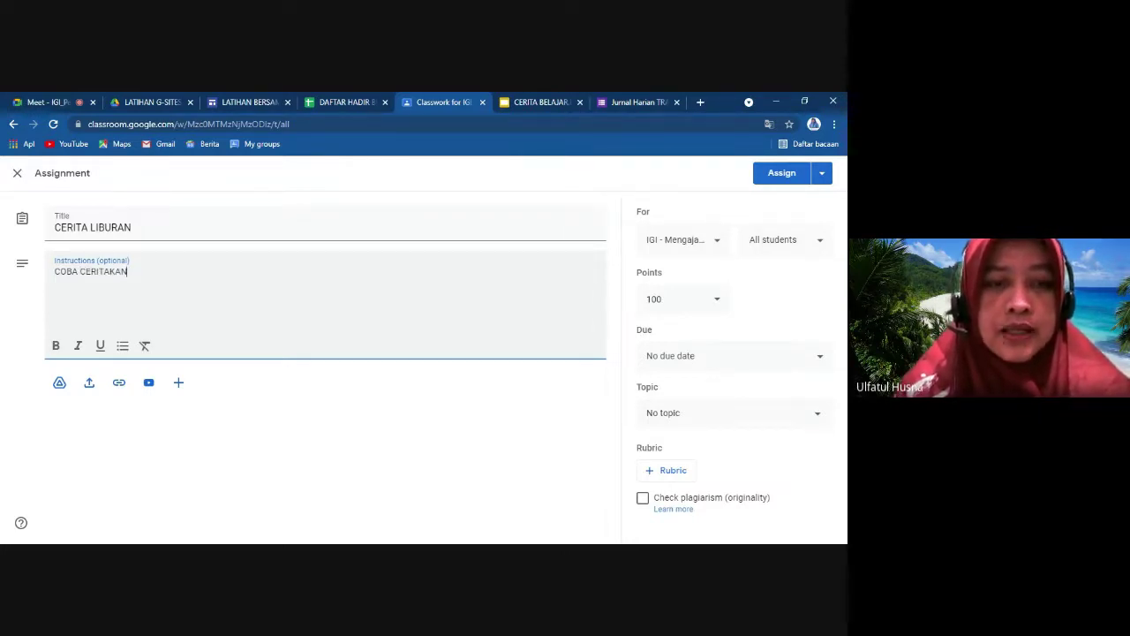
{"action": "key", "text": "BackSpace"}
{"action": "key", "text": "BackSpace"}
{"action": "key", "text": "BackSpace"}
{"action": "key", "text": "BackSpace"}
{"action": "key", "text": "BackSpace"}
{"action": "key", "text": "BackSpace"}
{"action": "key", "text": "BackSpace"}
{"action": "key", "text": "BackSpace"}
{"action": "key", "text": "BackSpace"}
{"action": "key", "text": "BackSpace"}
{"action": "key", "text": "BackSpace"}
{"action": "key", "text": "BackSpace"}
{"action": "key", "text": "BackSpace"}
{"action": "type", "text": "C"}
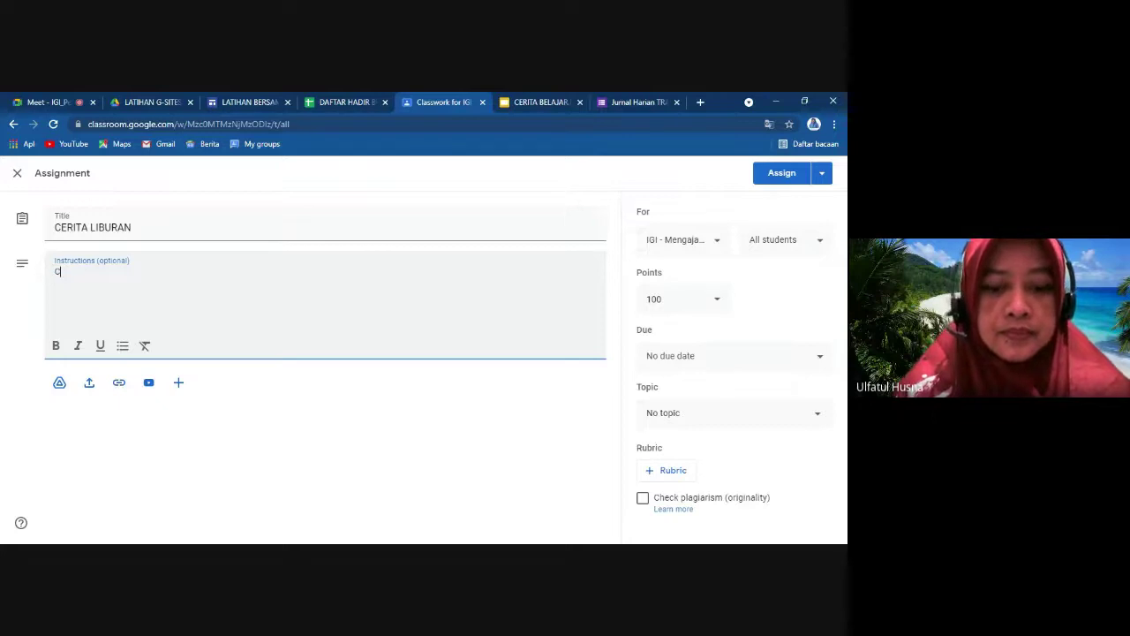
{"action": "type", "text": "Oba cer"}
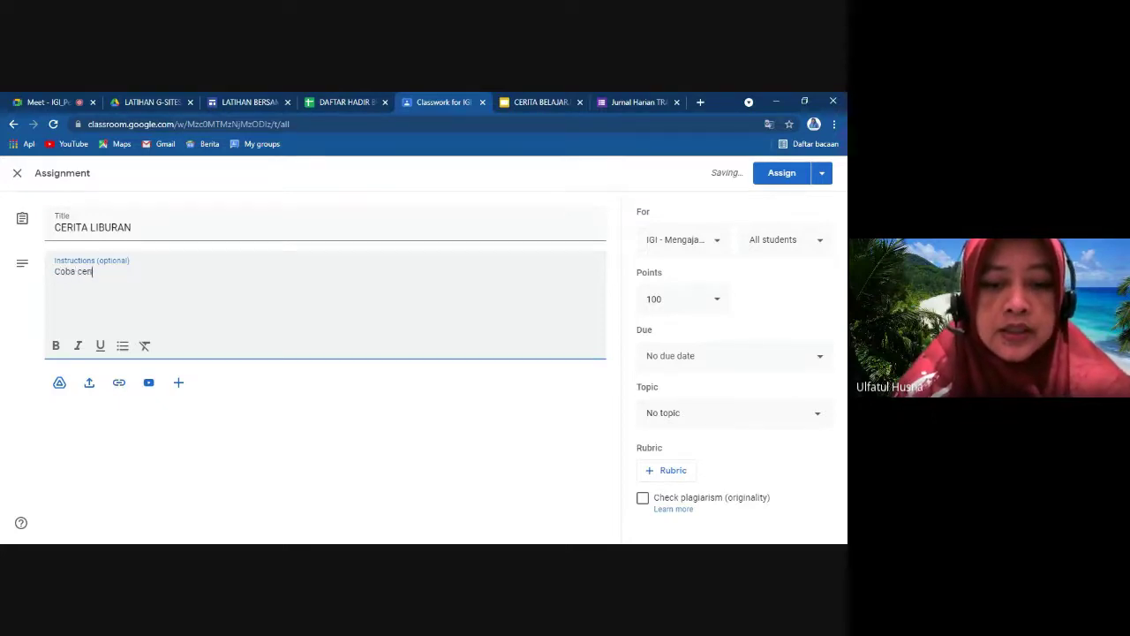
{"action": "type", "text": "itakan p"}
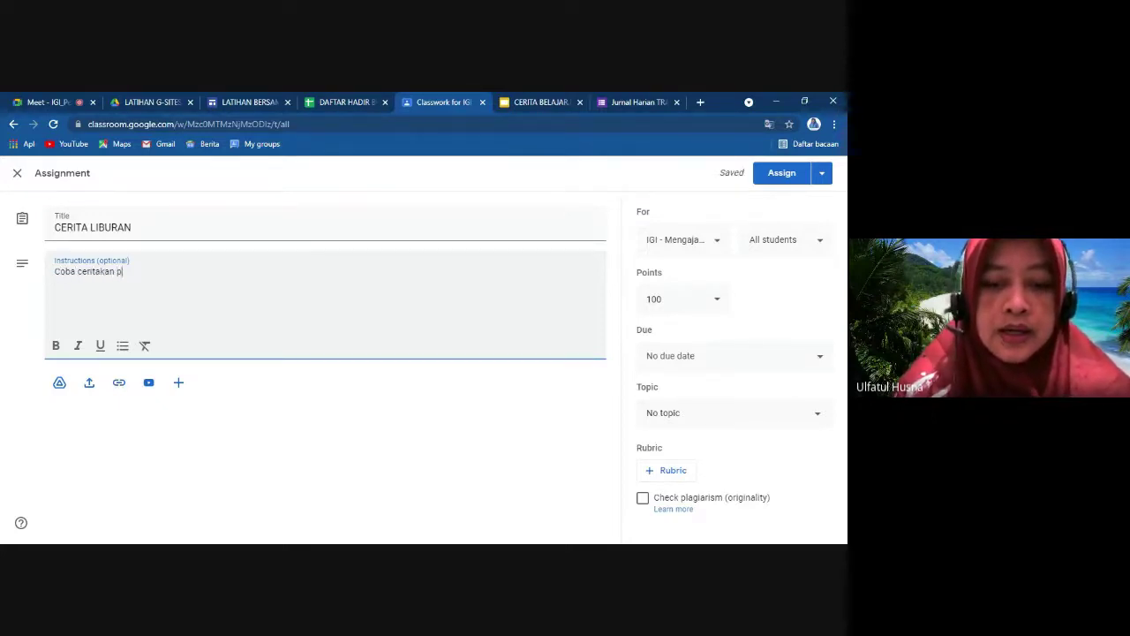
{"action": "type", "text": "engalaman anda selama liburan"}
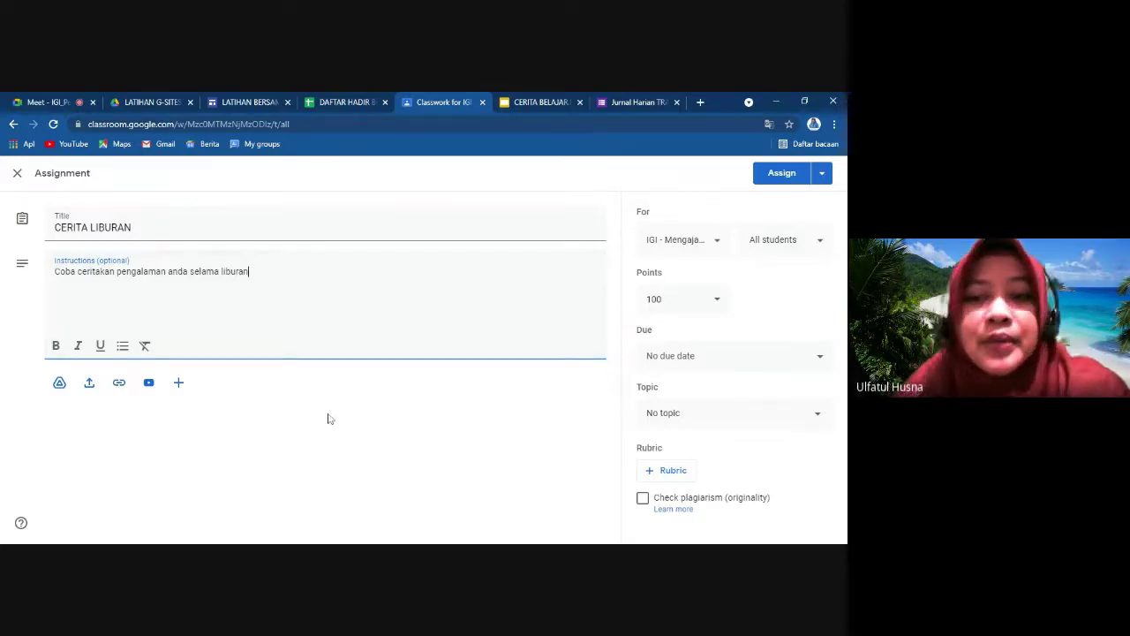
File the assignment under the topic LATIHAN HARI KE 3 and set its due date to Jul 31, 2021, 11:59 PM.
{"action": "left_click", "coordinate": [819, 418]}
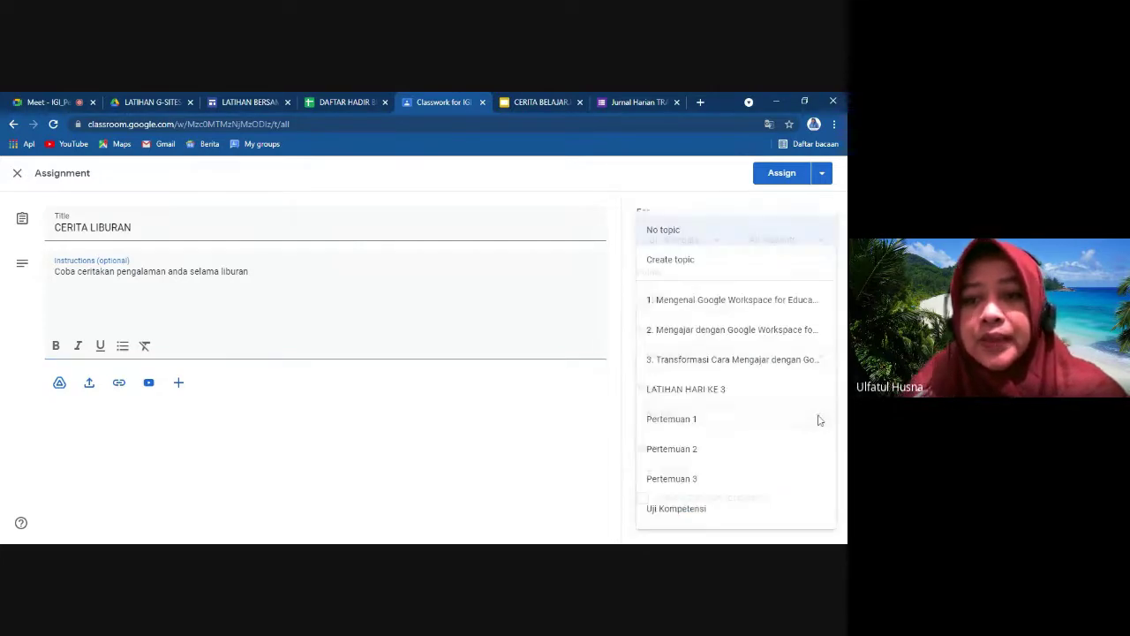
{"action": "left_click", "coordinate": [683, 391]}
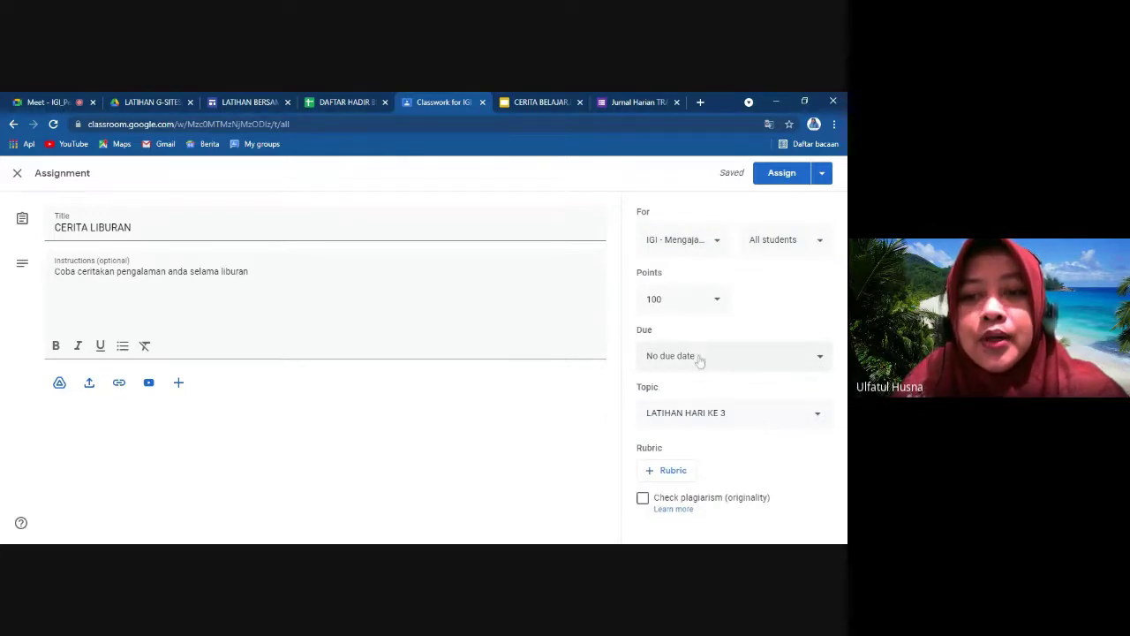
{"action": "left_click", "coordinate": [698, 357]}
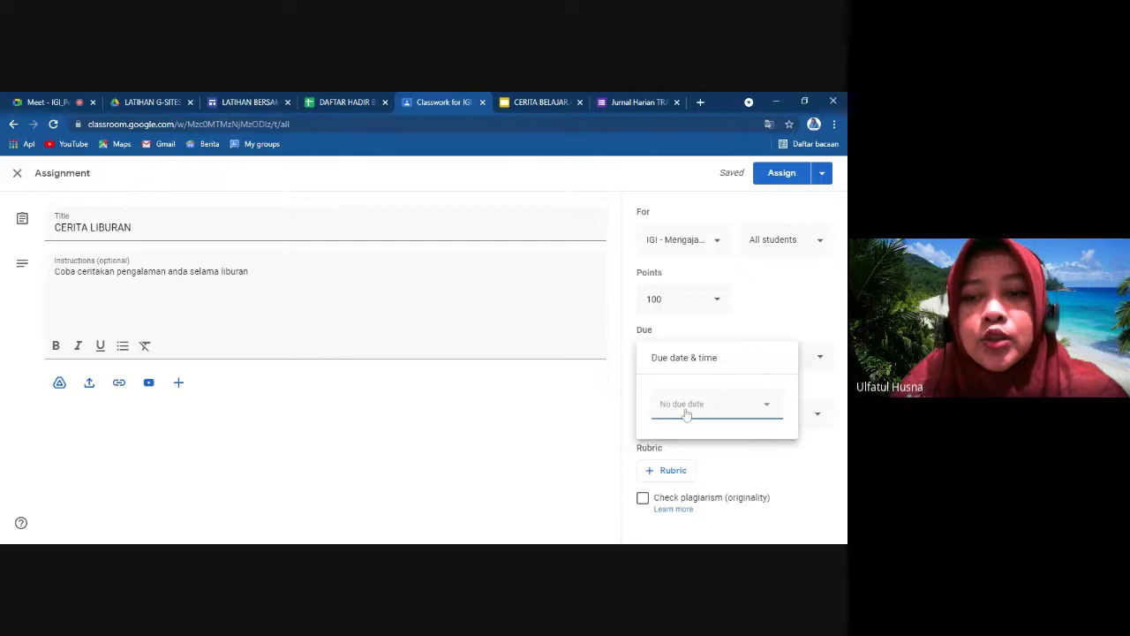
{"action": "left_click", "coordinate": [687, 411]}
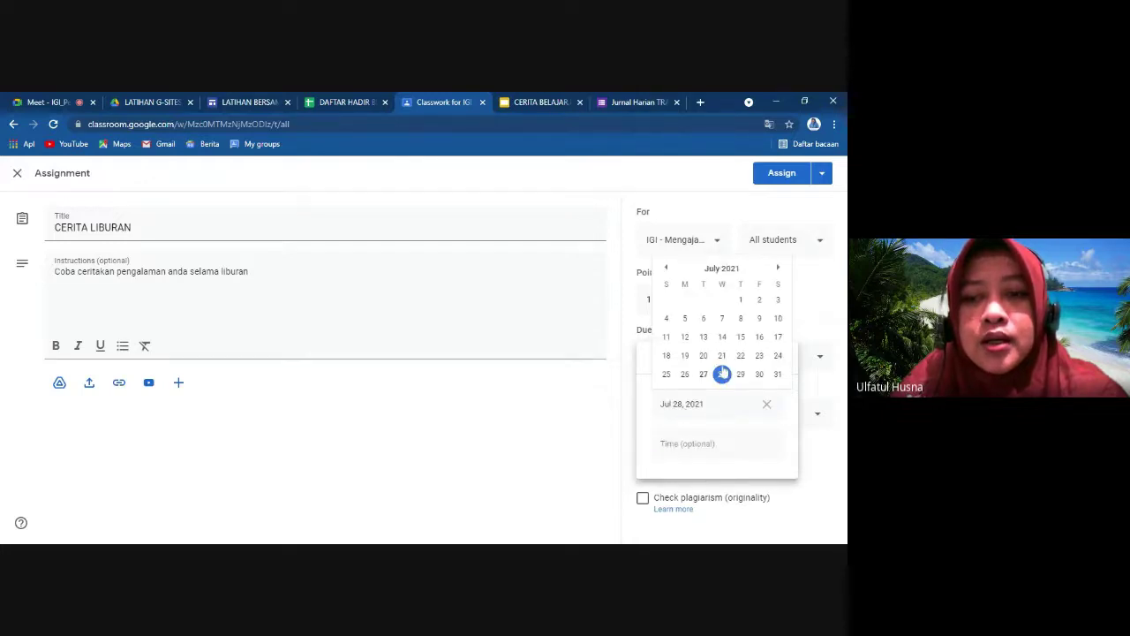
{"action": "left_click", "coordinate": [778, 375]}
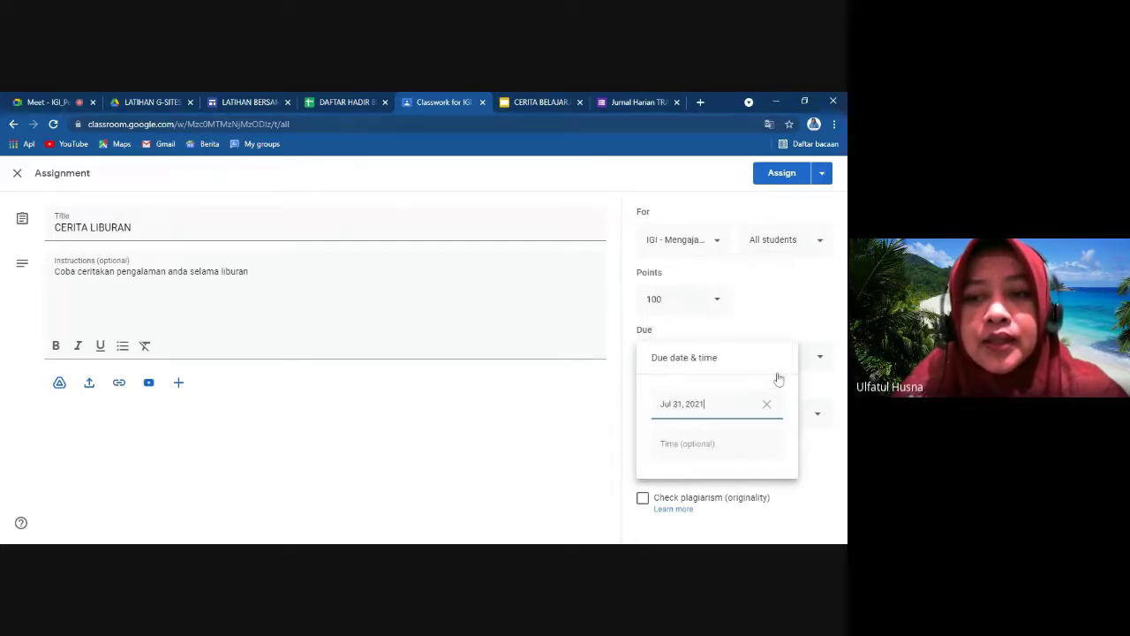
{"action": "left_click", "coordinate": [686, 443]}
{"action": "left_click", "coordinate": [583, 428]}
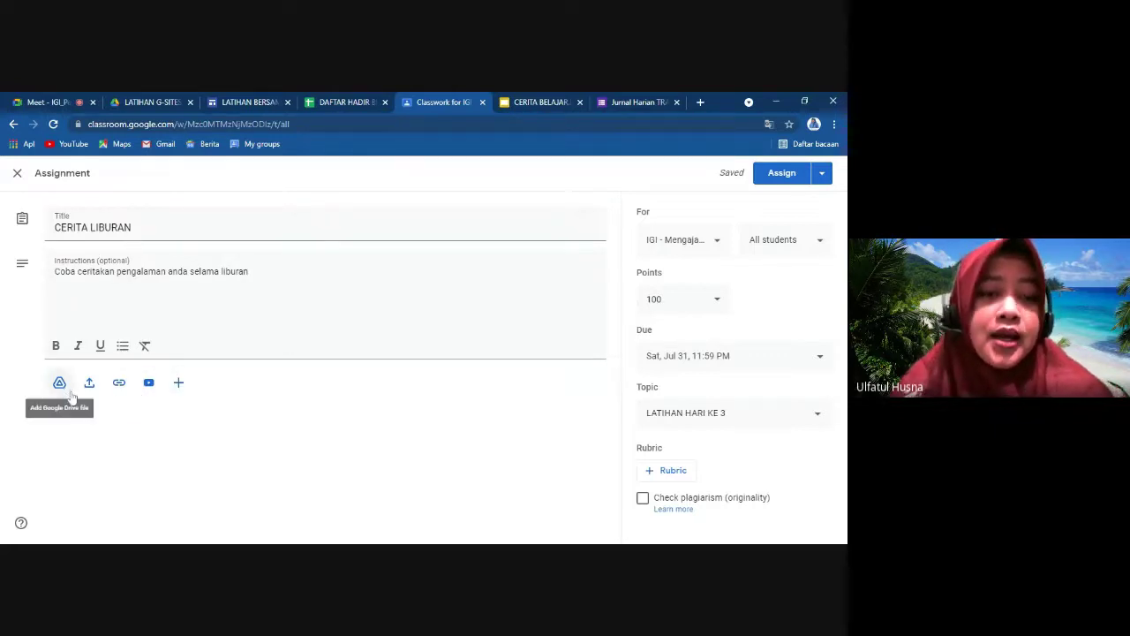
Attach a new blank Google Slides presentation to the assignment, shared as "Make a copy for each student".
{"action": "left_click", "coordinate": [178, 384]}
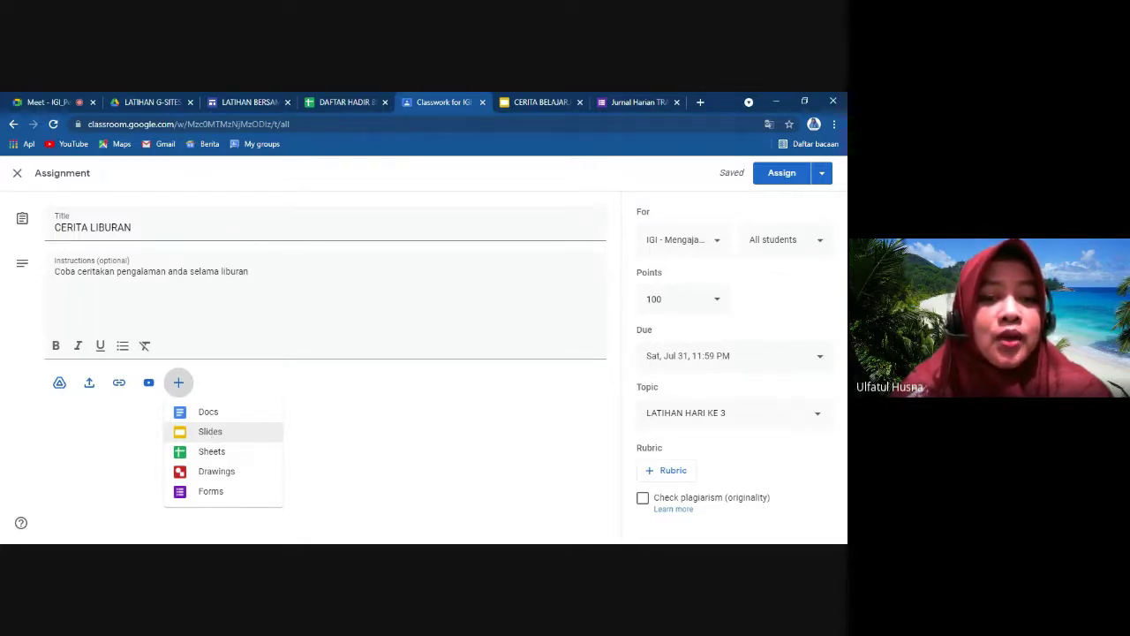
{"action": "left_click", "coordinate": [214, 437]}
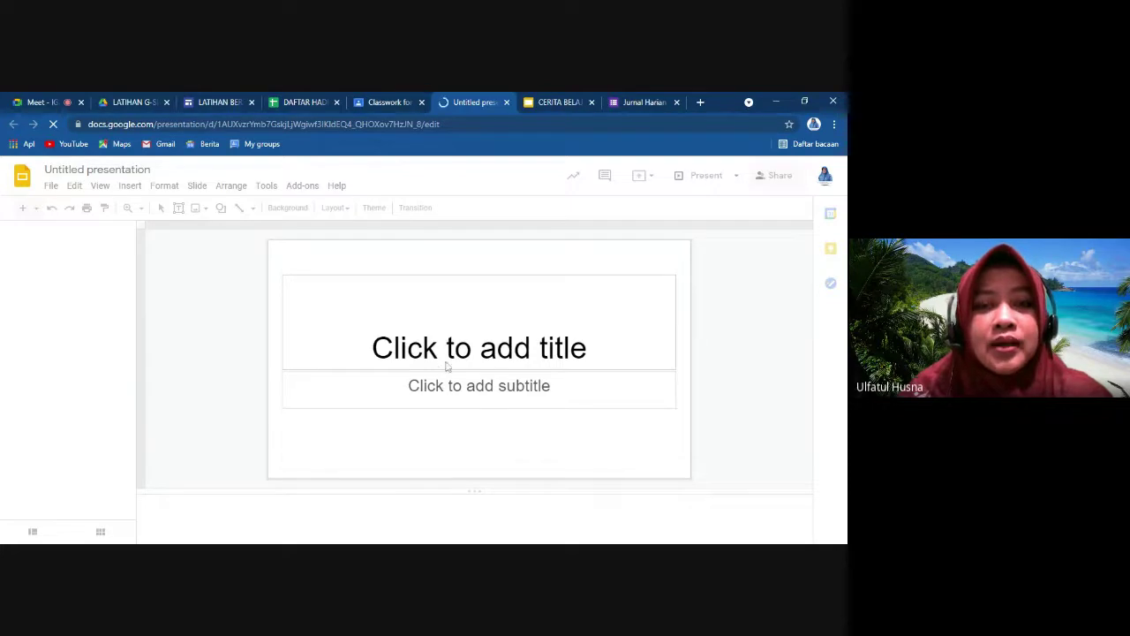
{"action": "left_click", "coordinate": [391, 102]}
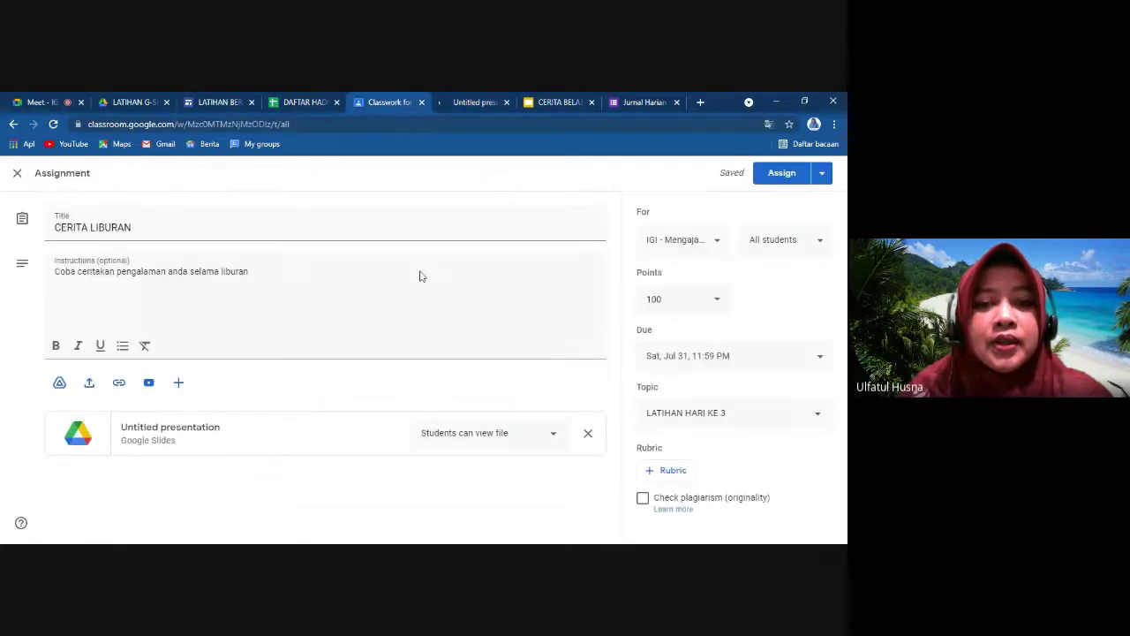
{"action": "left_click", "coordinate": [554, 436]}
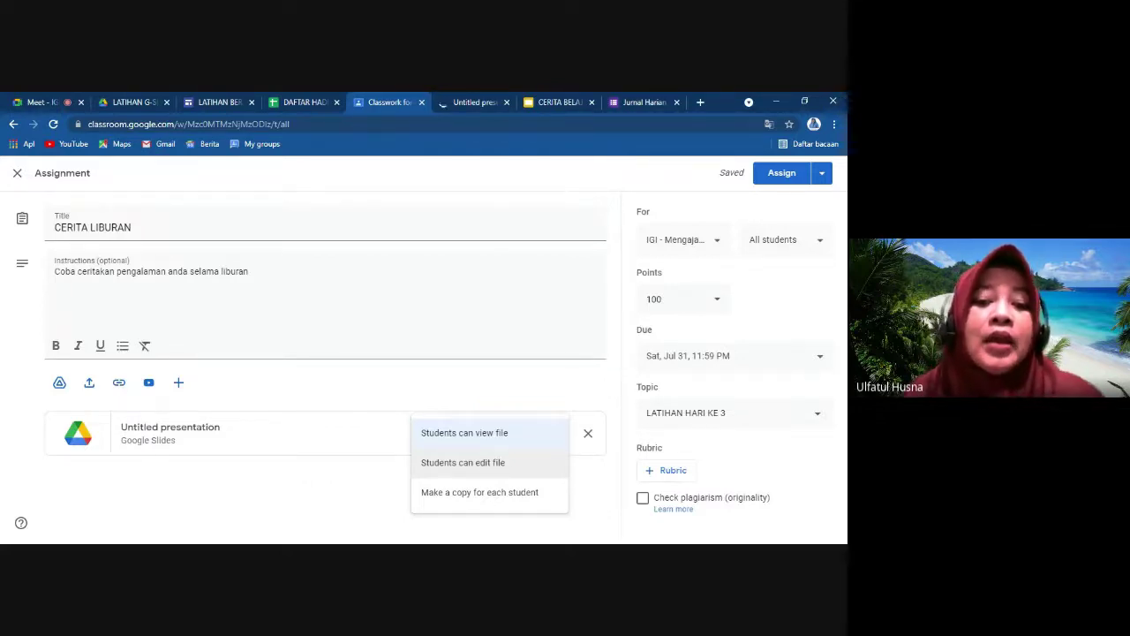
{"action": "left_click", "coordinate": [453, 493]}
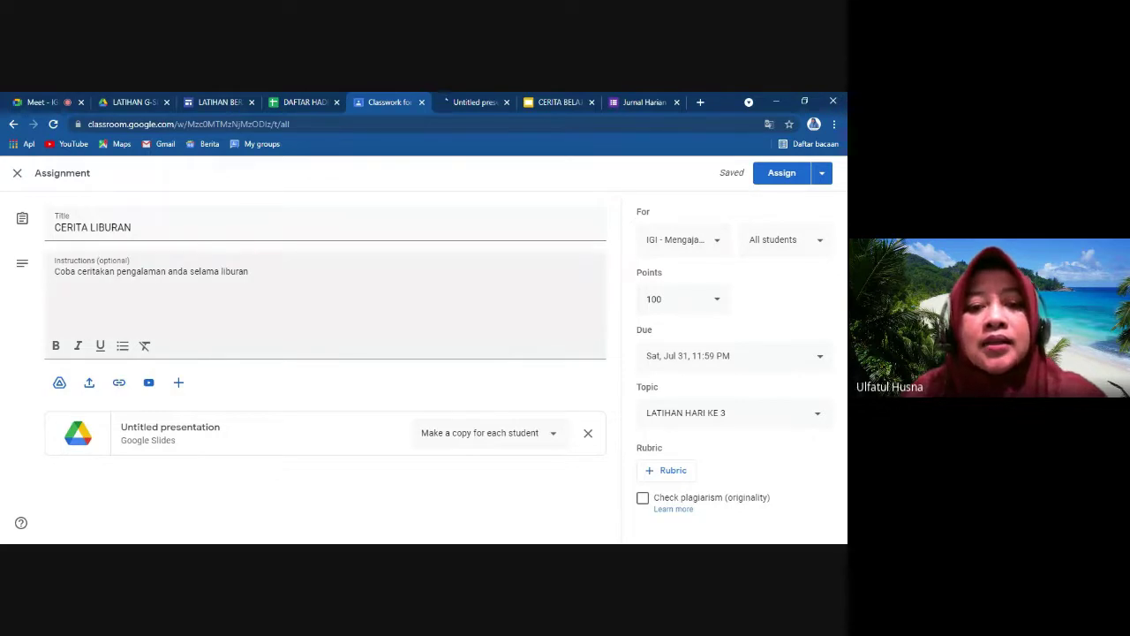
Add a second line reading "maknan favorit anda" to the assignment's instructions.
{"action": "left_click", "coordinate": [249, 271]}
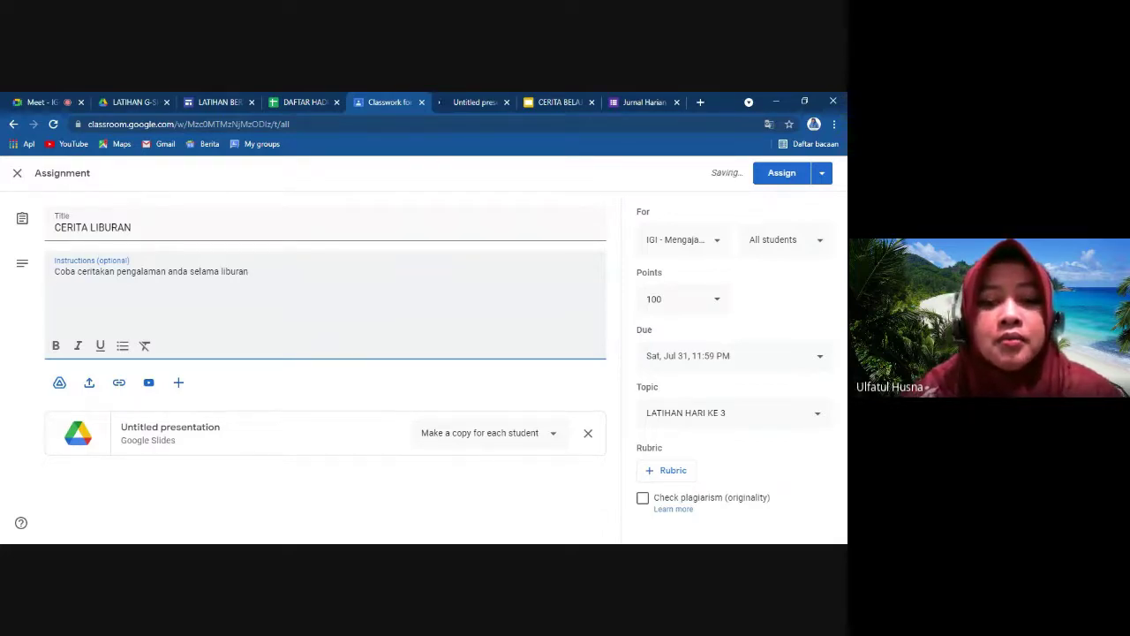
{"action": "type", "text": "maknan "}
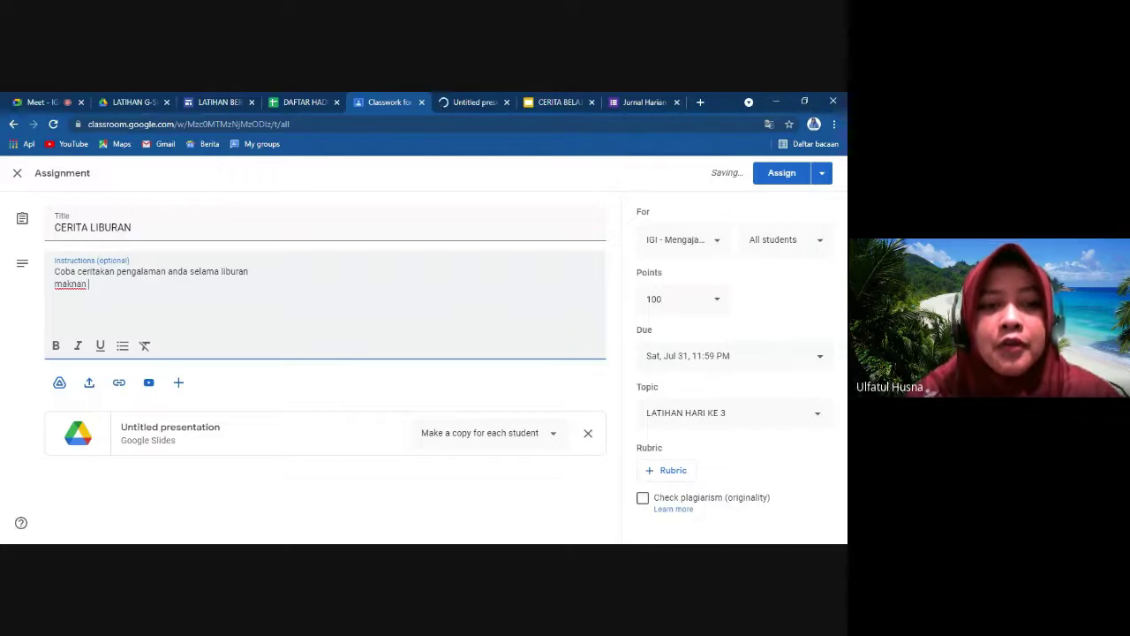
{"action": "type", "text": "favo"}
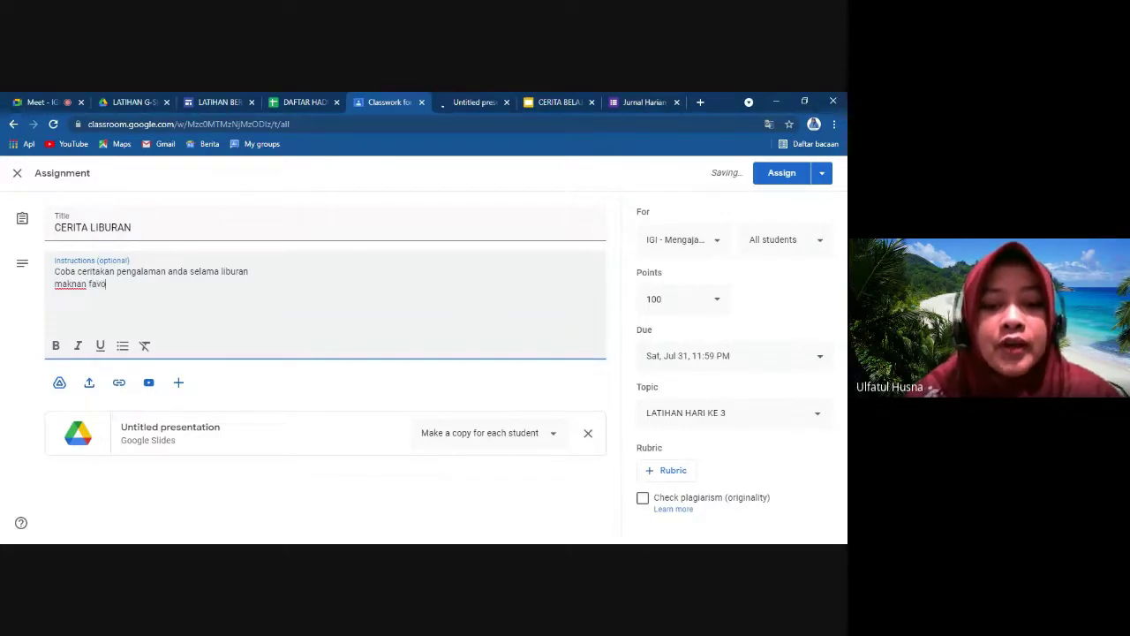
{"action": "type", "text": "rit anda"}
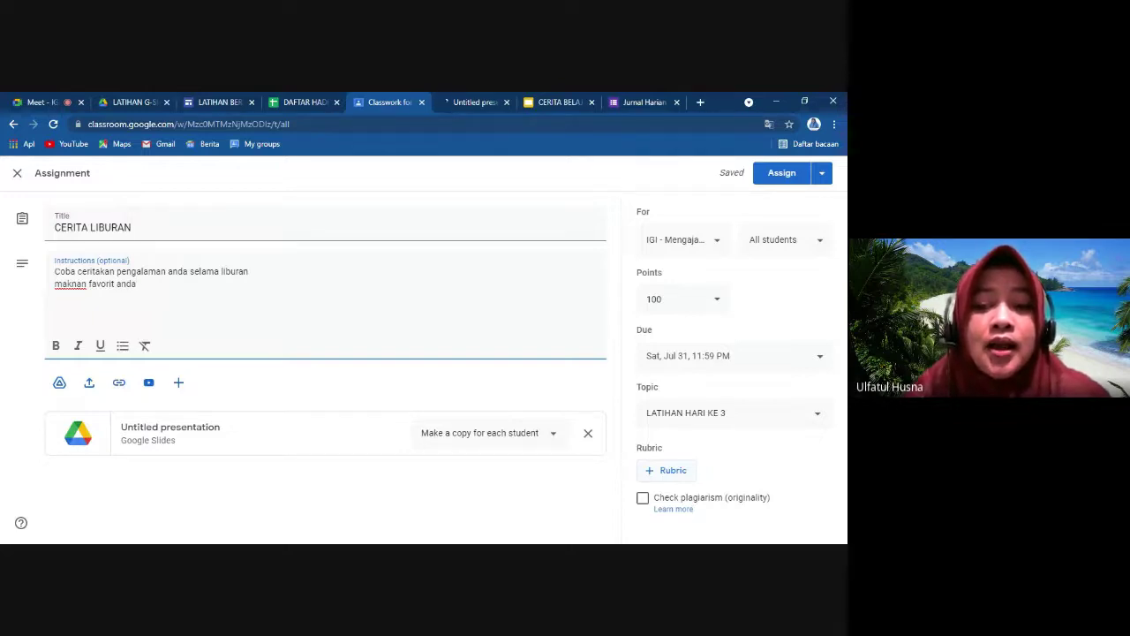
Create a new rubric for the assignment with its points sorted in descending order.
{"action": "left_click", "coordinate": [658, 469]}
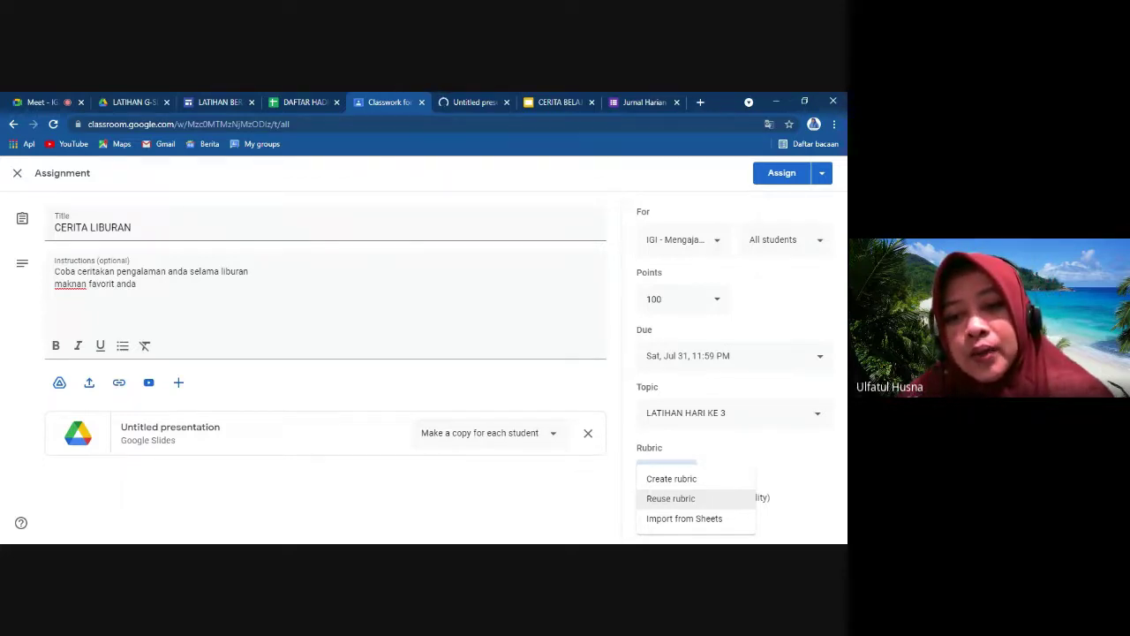
{"action": "left_click", "coordinate": [677, 484]}
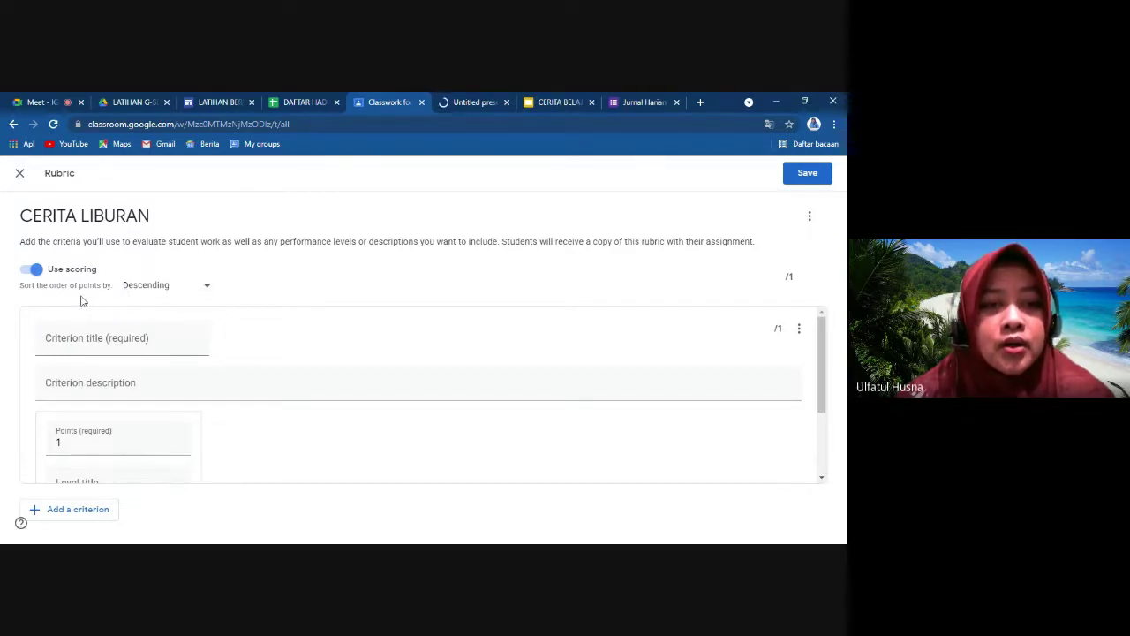
{"action": "left_click", "coordinate": [209, 290]}
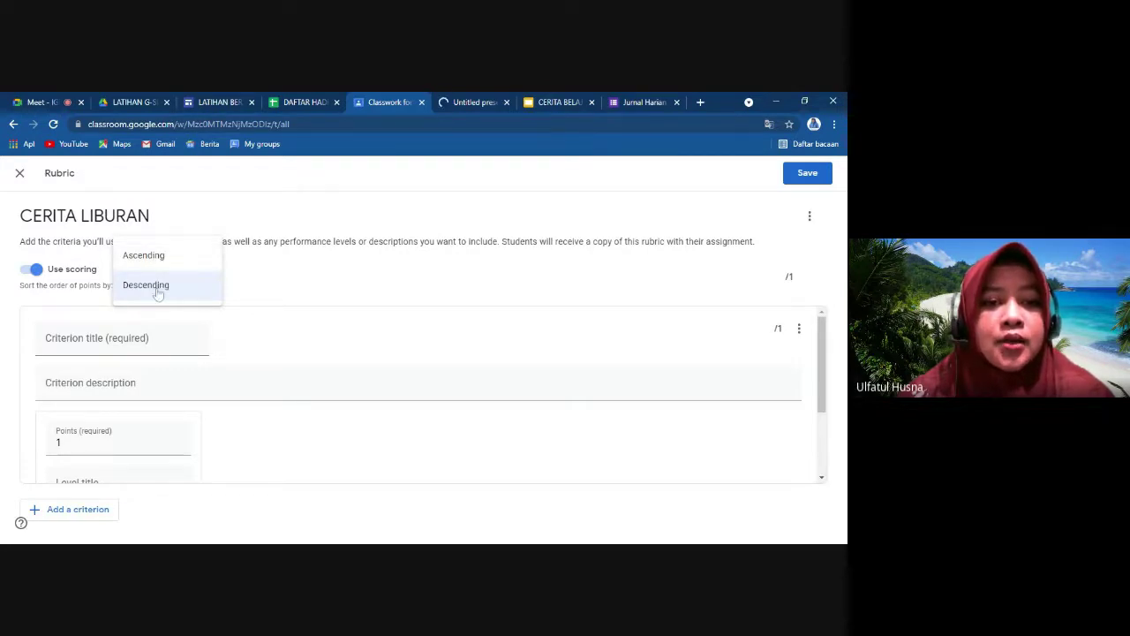
{"action": "left_click", "coordinate": [189, 291]}
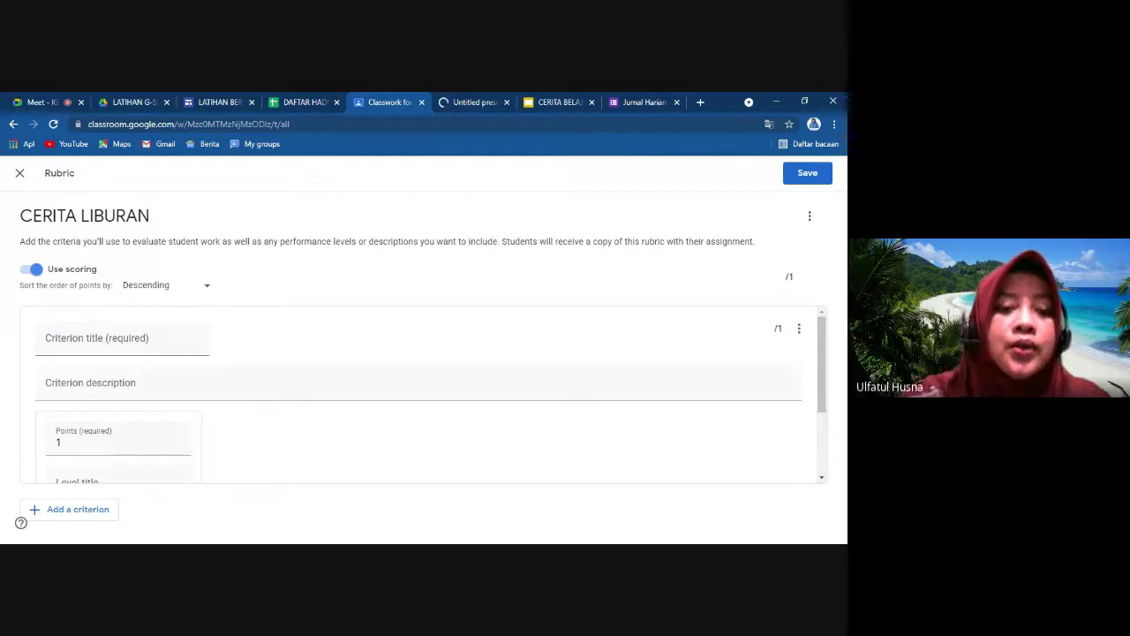
Title the rubric's first criterion "Kreatifitas" and open its criterion description for editing.
{"action": "scroll", "coordinate": [273, 457], "scroll_direction": "down", "scroll_amount": 2}
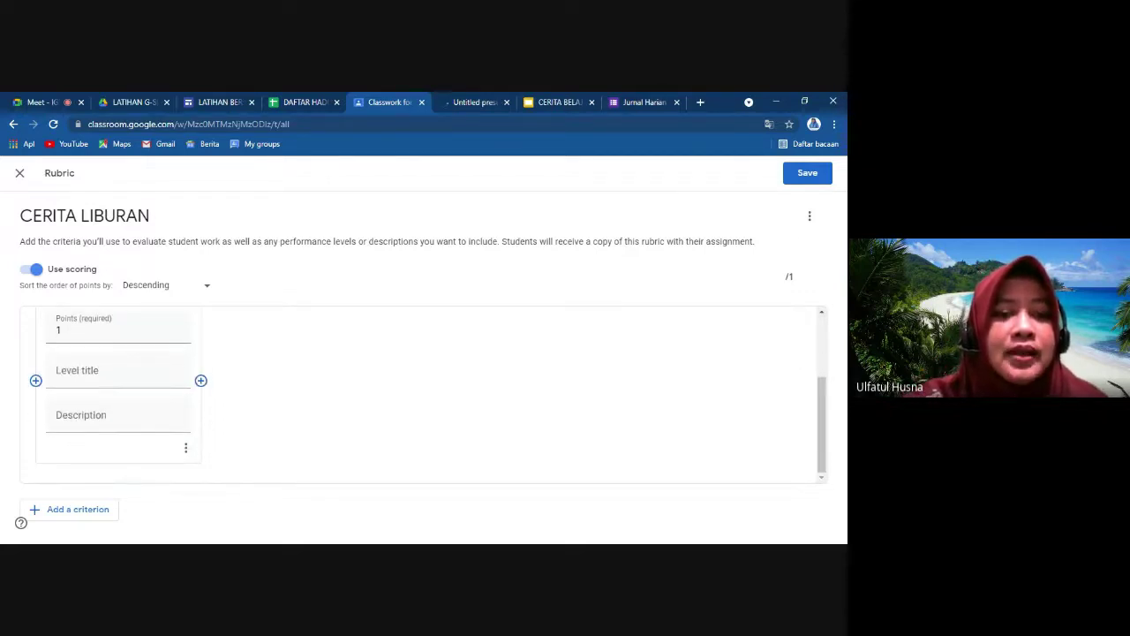
{"action": "scroll", "coordinate": [428, 394], "scroll_direction": "up", "scroll_amount": 2}
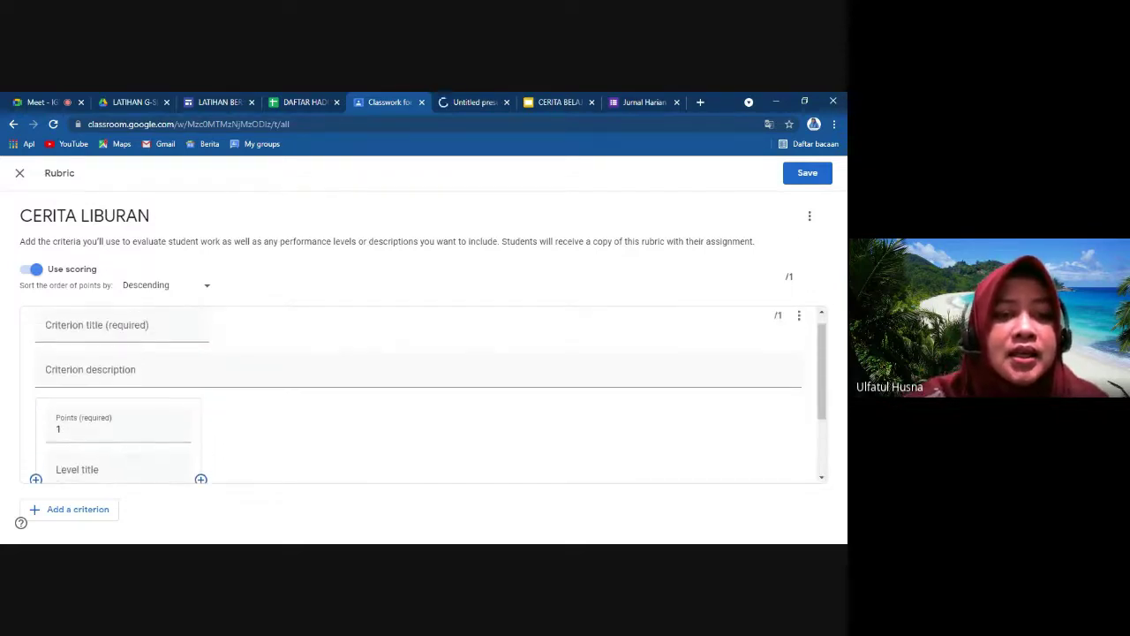
{"action": "left_click", "coordinate": [122, 340]}
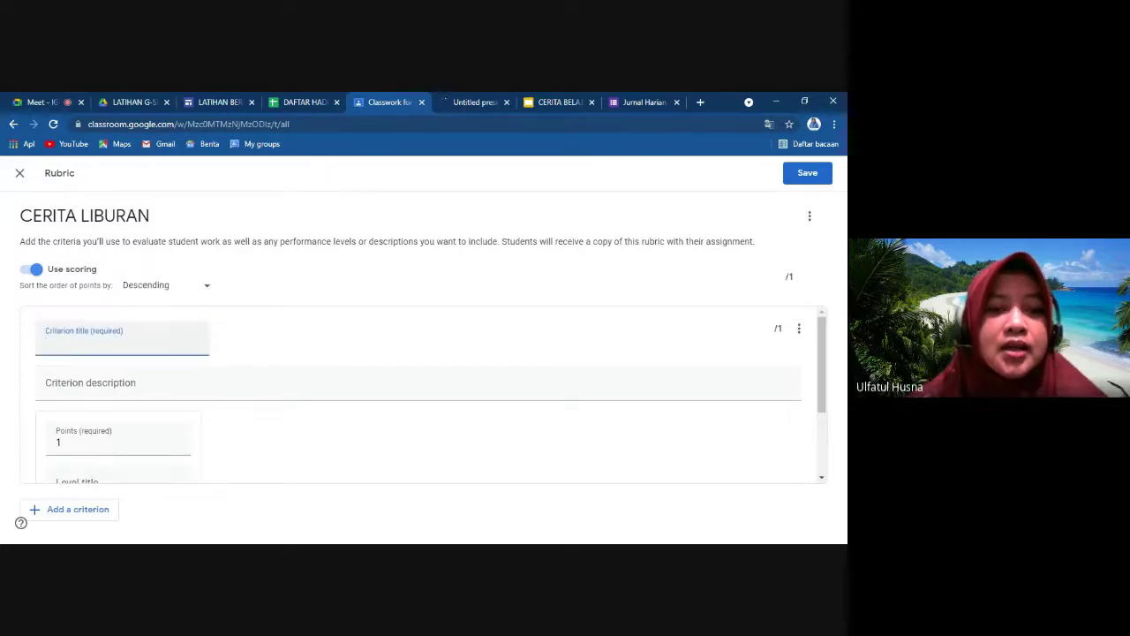
{"action": "type", "text": "Krea"}
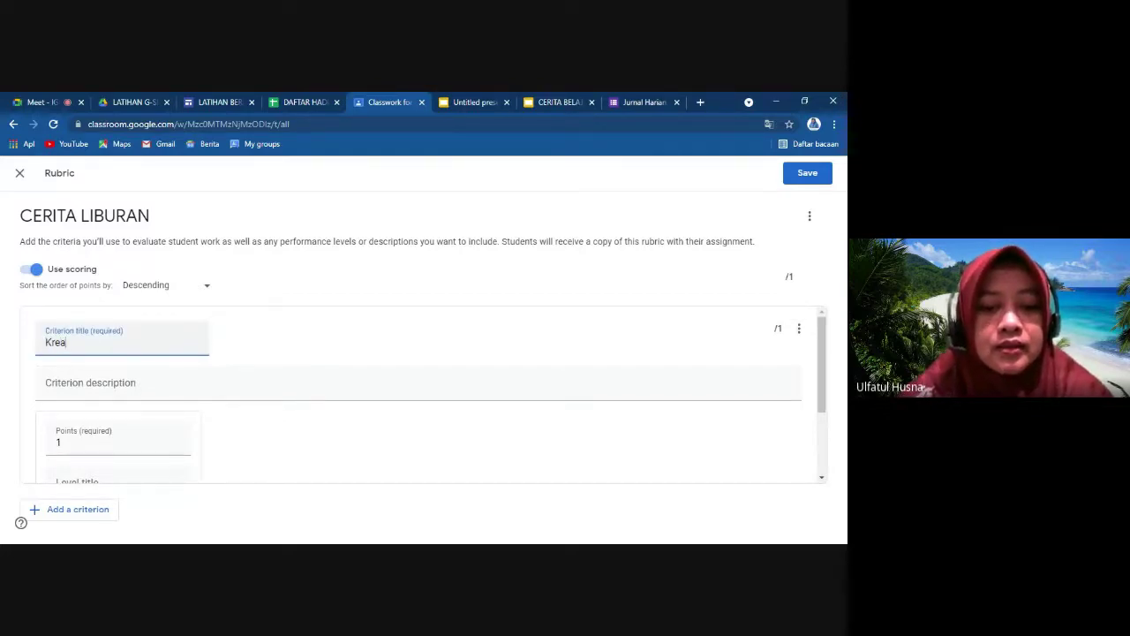
{"action": "type", "text": "tifitas"}
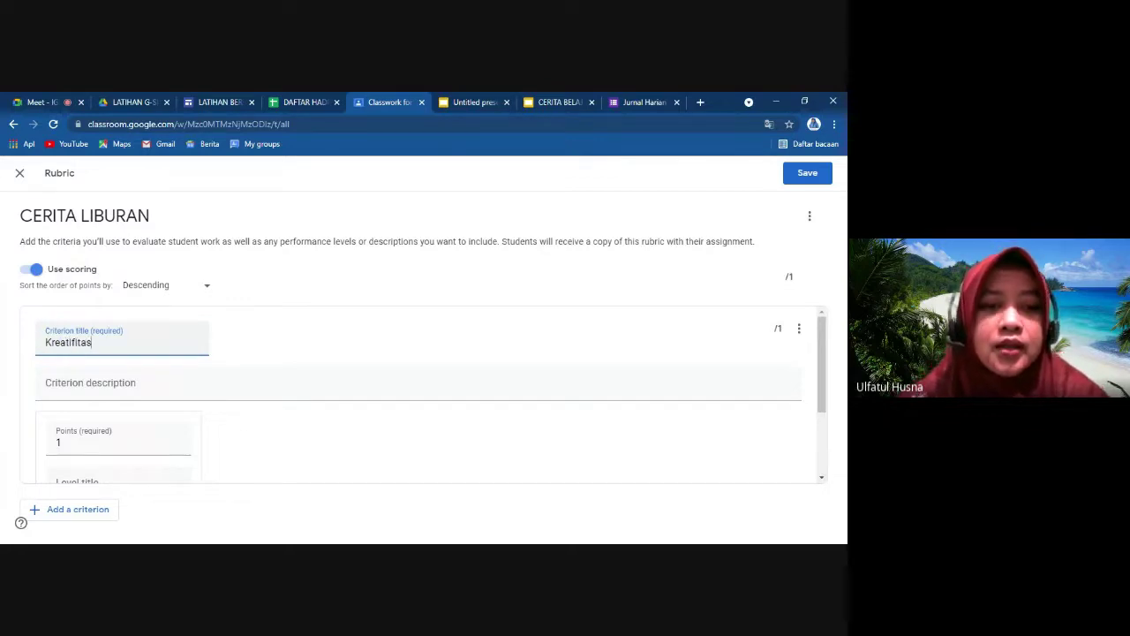
{"action": "left_click", "coordinate": [265, 387]}
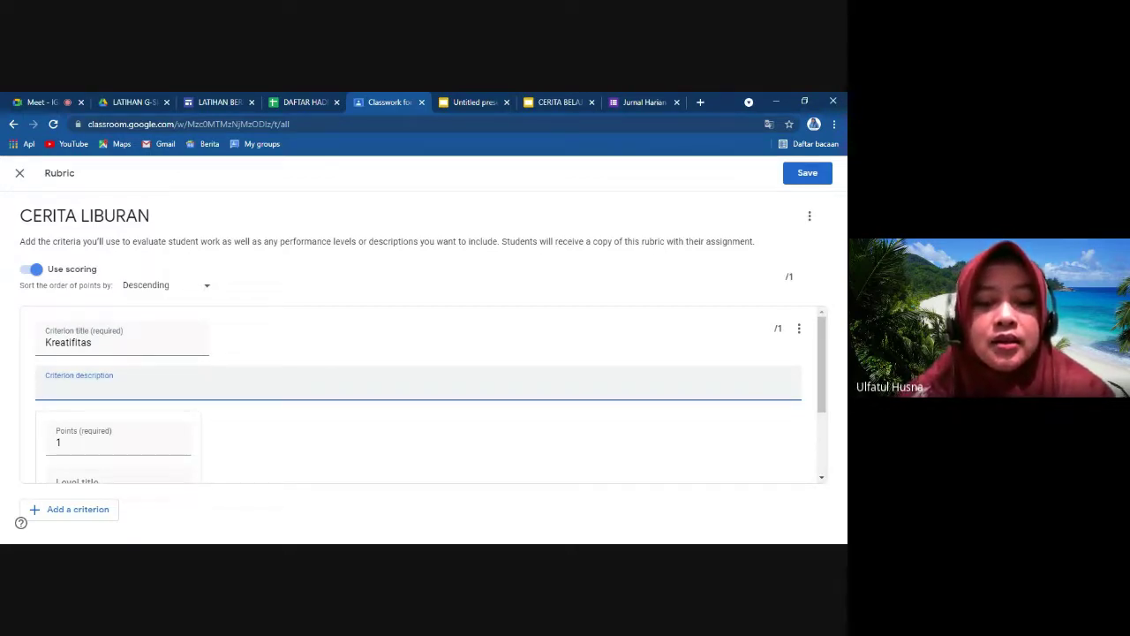
{"action": "type", "text": "karya "}
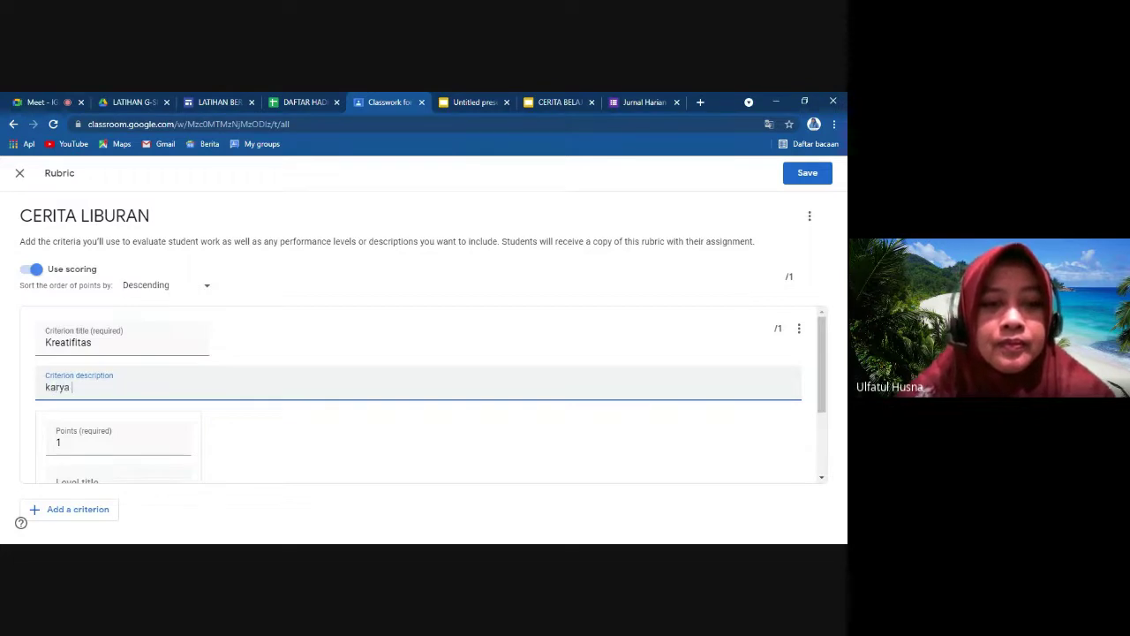
{"action": "type", "text": "yang d"}
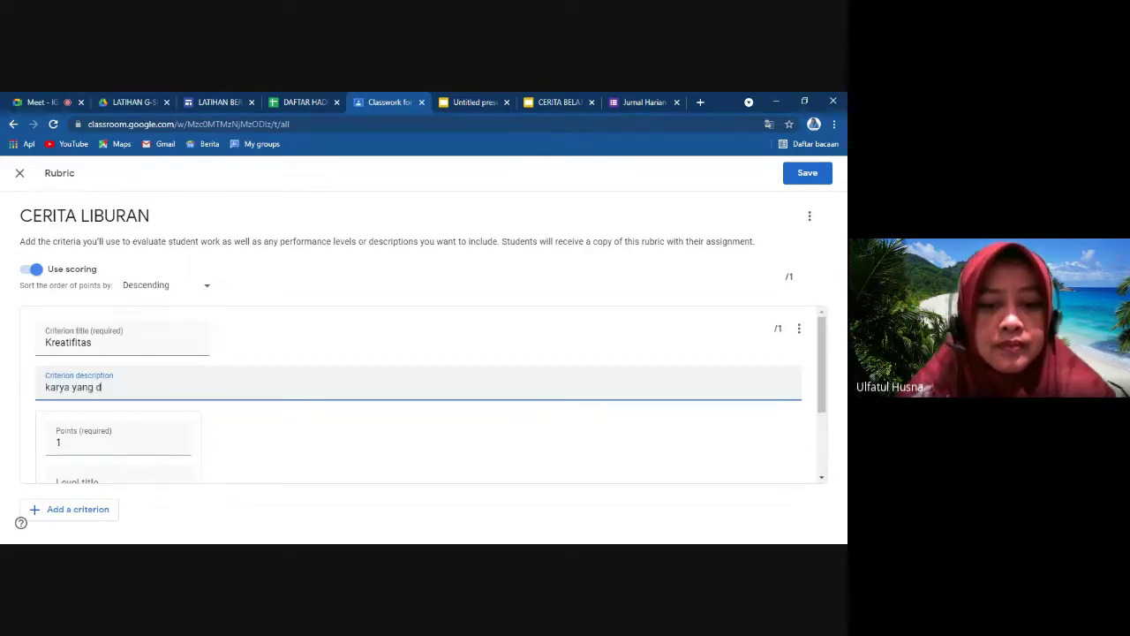
{"action": "type", "text": "ibuat sen"}
{"action": "key", "text": "BackSpace"}
{"action": "key", "text": "BackSpace"}
{"action": "key", "text": "BackSpace"}
{"action": "key", "text": "BackSpace"}
{"action": "key", "text": "BackSpace"}
{"action": "key", "text": "BackSpace"}
{"action": "key", "text": "BackSpace"}
{"action": "key", "text": "BackSpace"}
{"action": "key", "text": "BackSpace"}
{"action": "key", "text": "BackSpace"}
{"action": "key", "text": "BackSpace"}
{"action": "key", "text": "BackSpace"}
{"action": "key", "text": "BackSpace"}
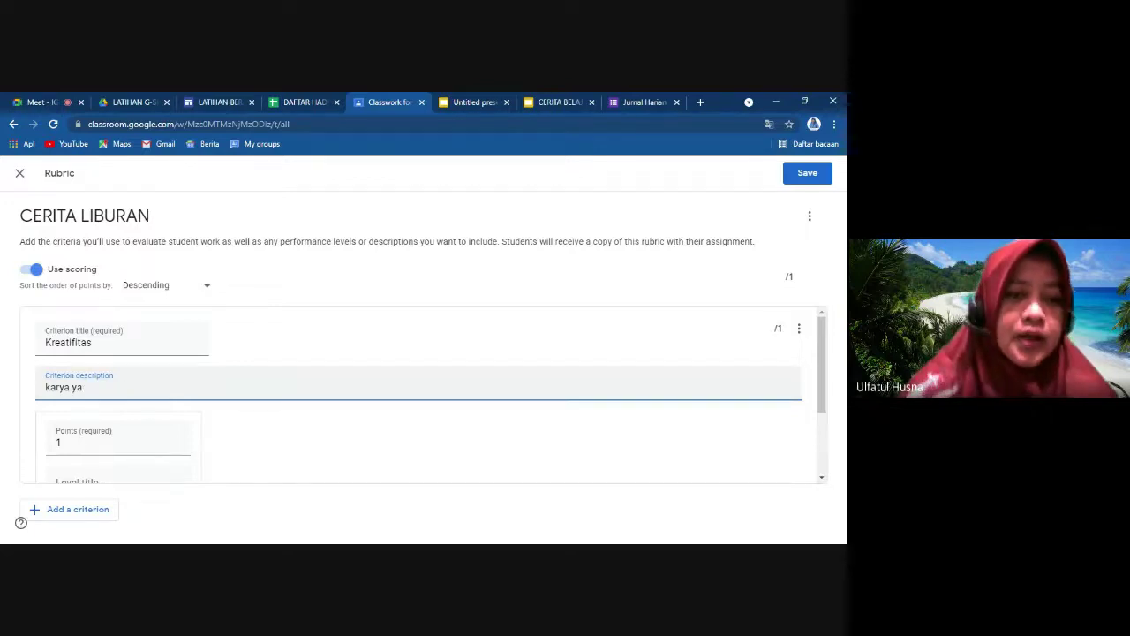
{"action": "key", "text": "BackSpace"}
{"action": "key", "text": "BackSpace"}
{"action": "key", "text": "BackSpace"}
{"action": "key", "text": "BackSpace"}
{"action": "key", "text": "BackSpace"}
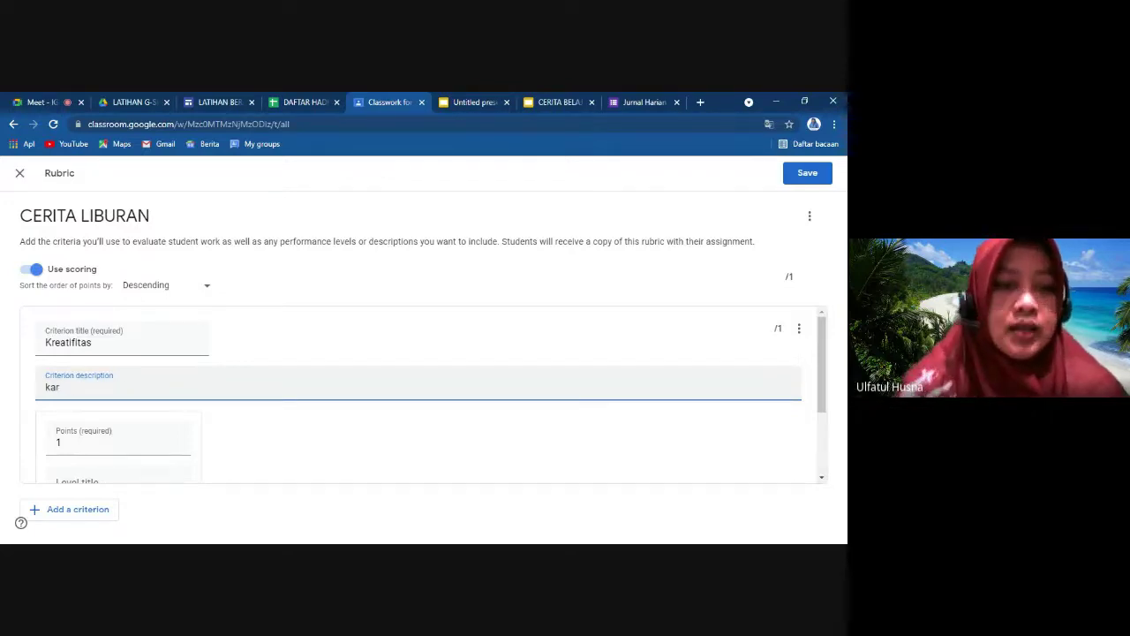
{"action": "key", "text": "BackSpace"}
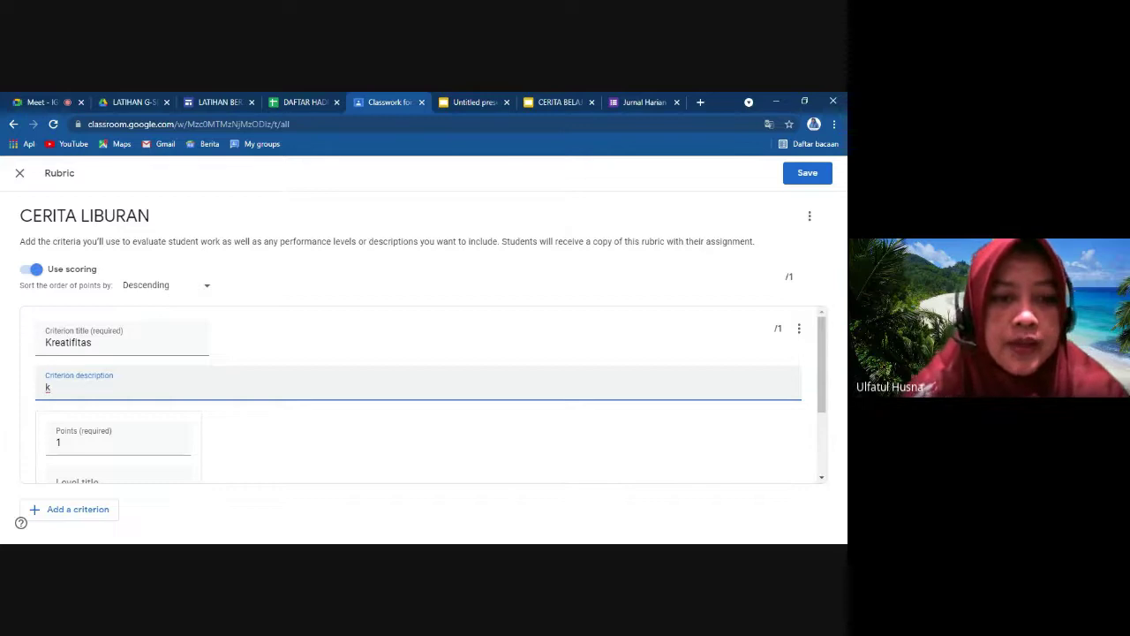
{"action": "key", "text": "BackSpace"}
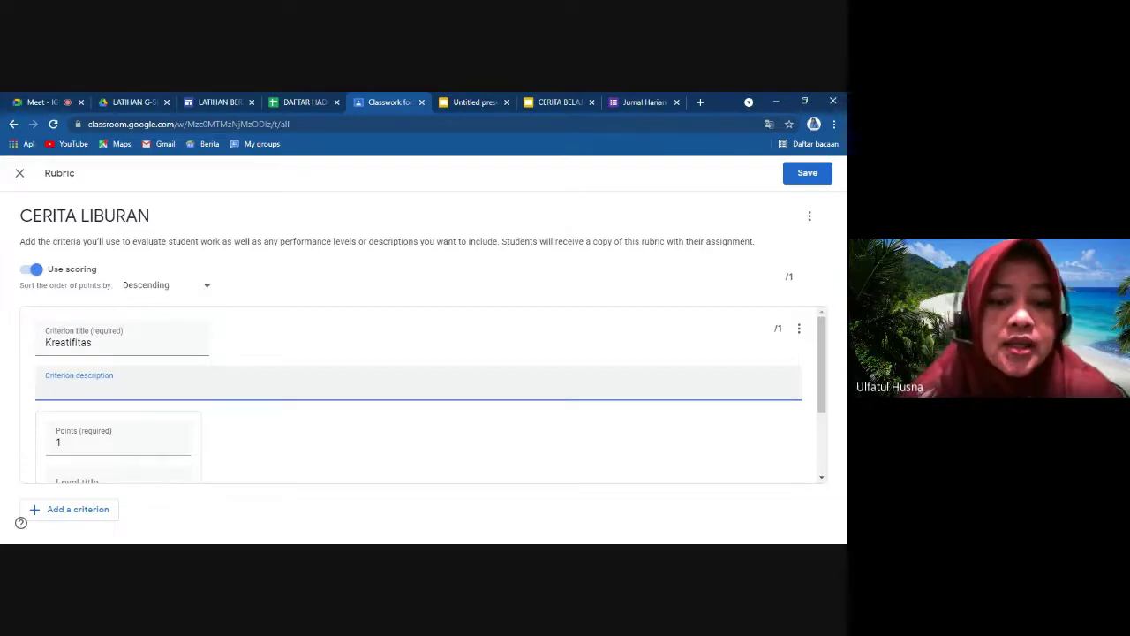
Enter "Keindahan dan daya kretifitas" as the description of the Kreatifitas criterion.
{"action": "type", "text": "K"}
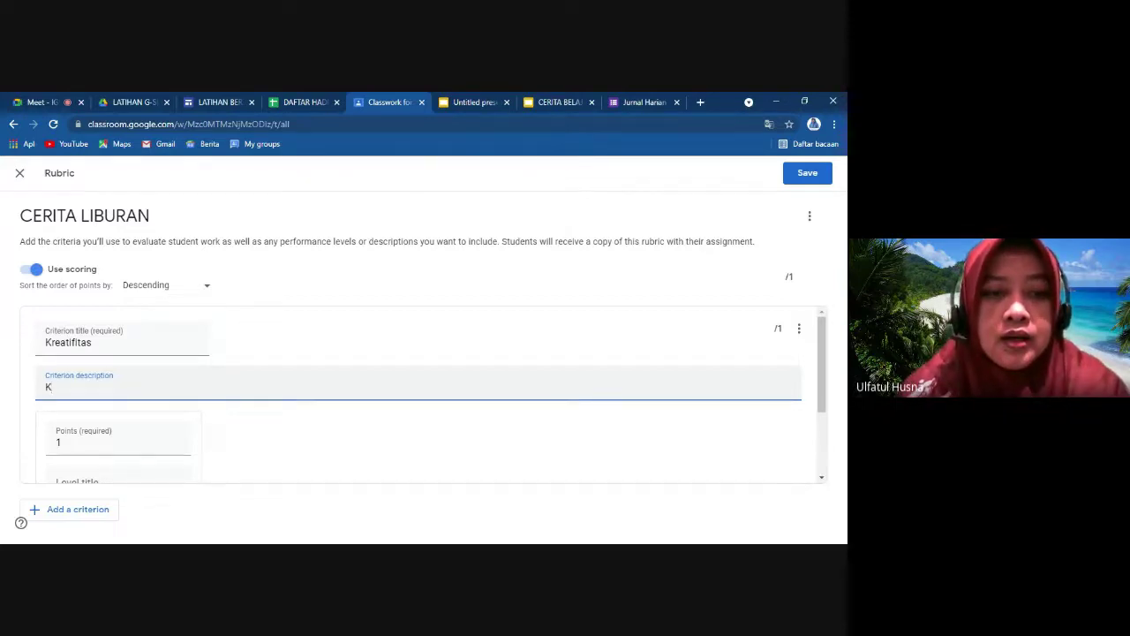
{"action": "type", "text": "eindahann"}
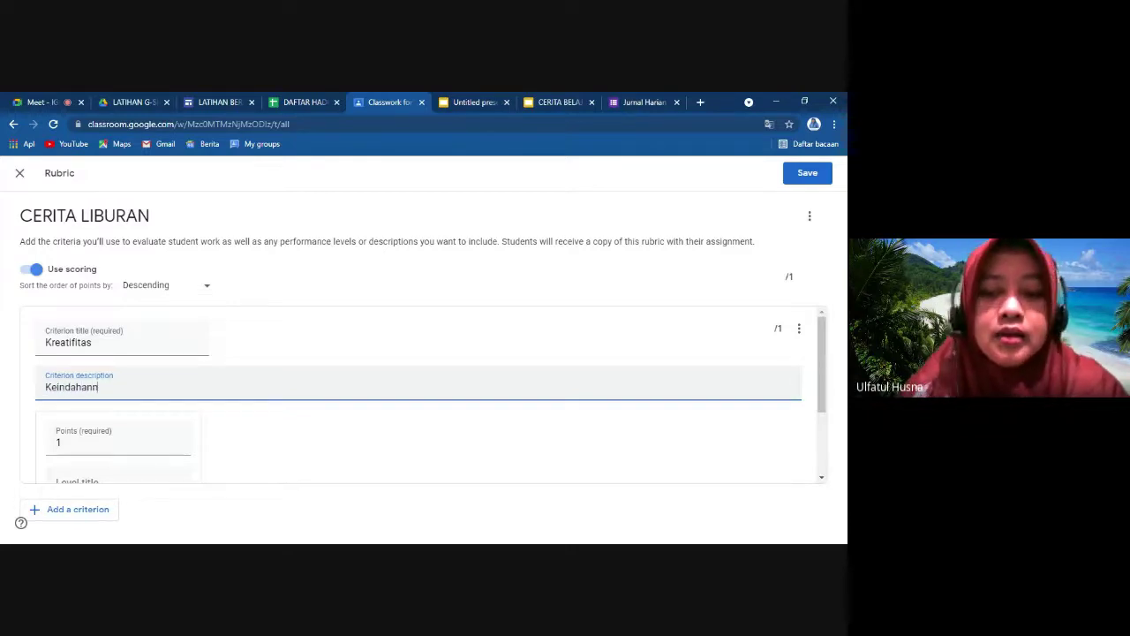
{"action": "key", "text": "BackSpace"}
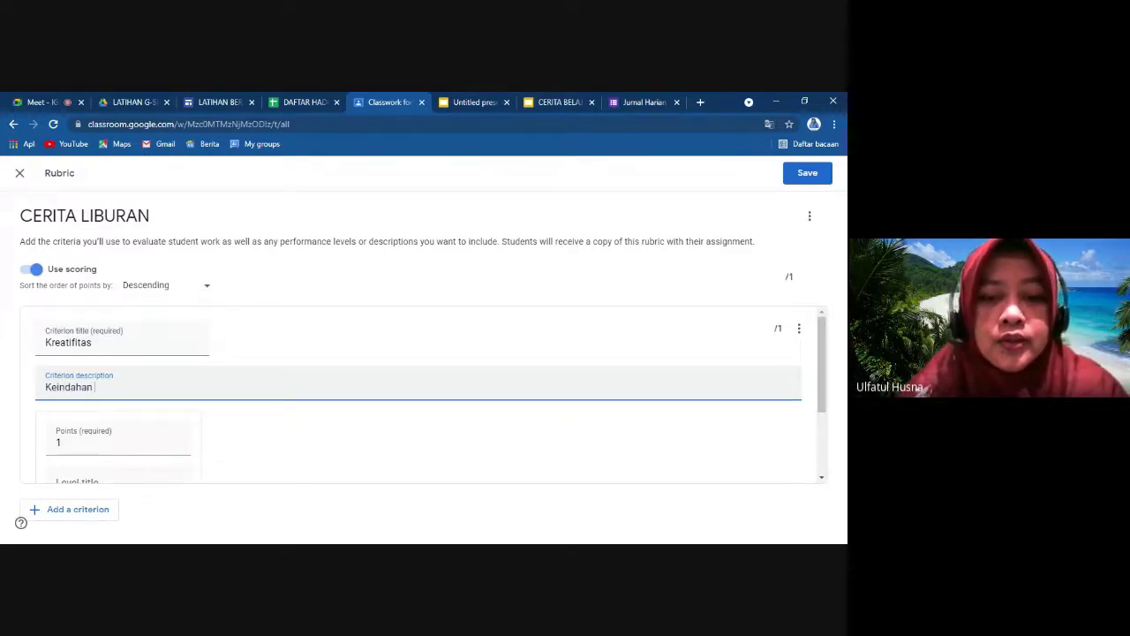
{"action": "type", "text": "dan daya"}
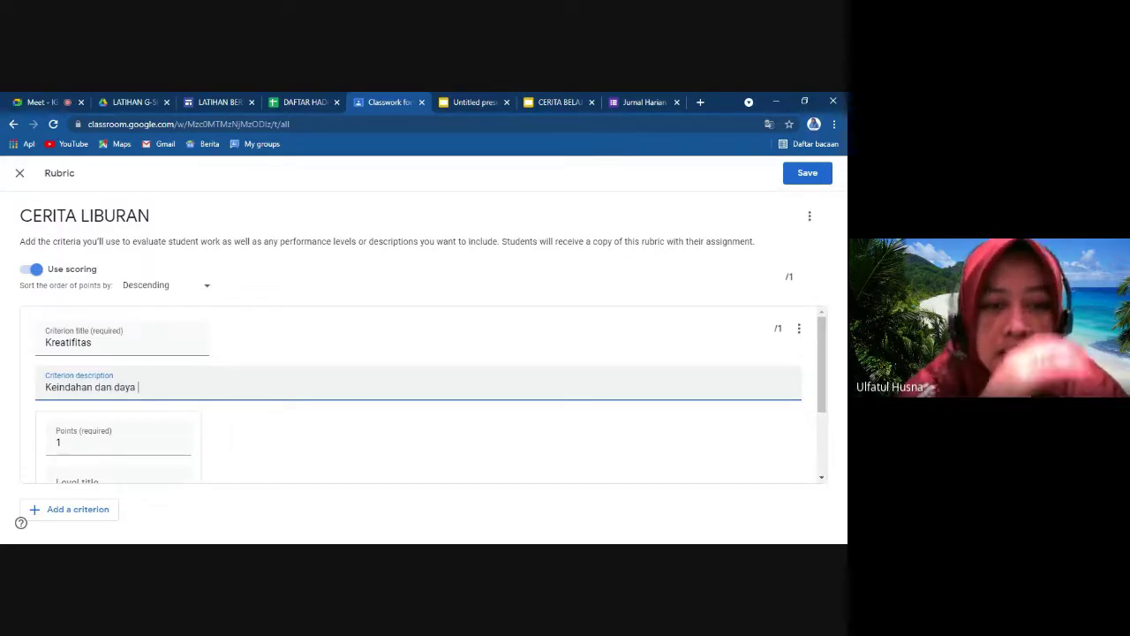
{"action": "type", "text": " kretaif"}
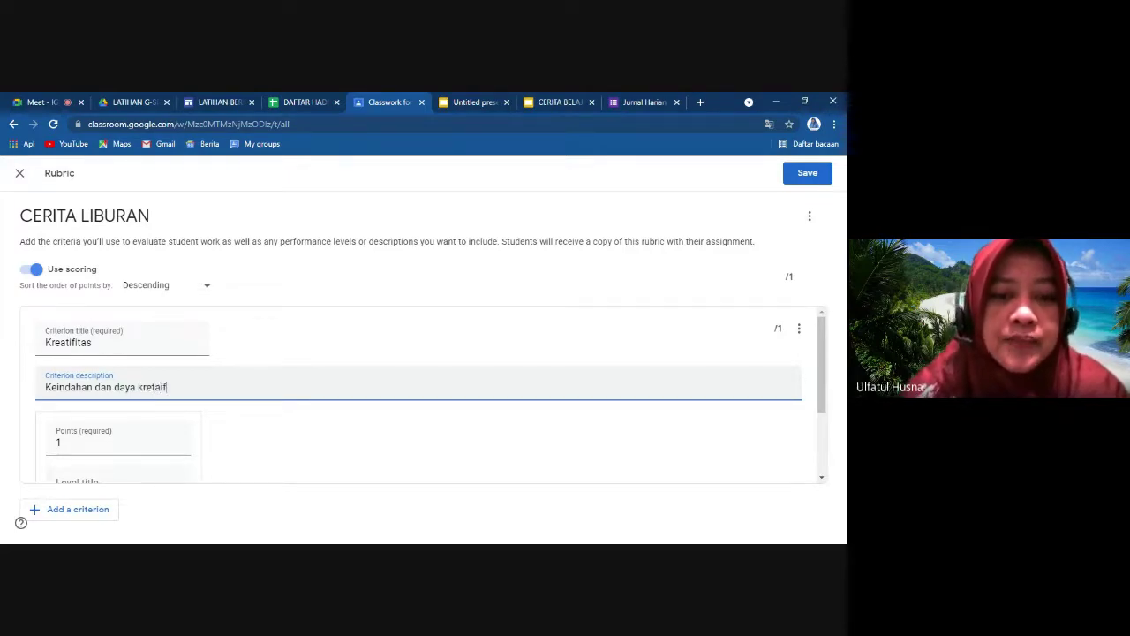
{"action": "key", "text": "BackSpace"}
{"action": "key", "text": "BackSpace"}
{"action": "key", "text": "BackSpace"}
{"action": "type", "text": "ifitas"}
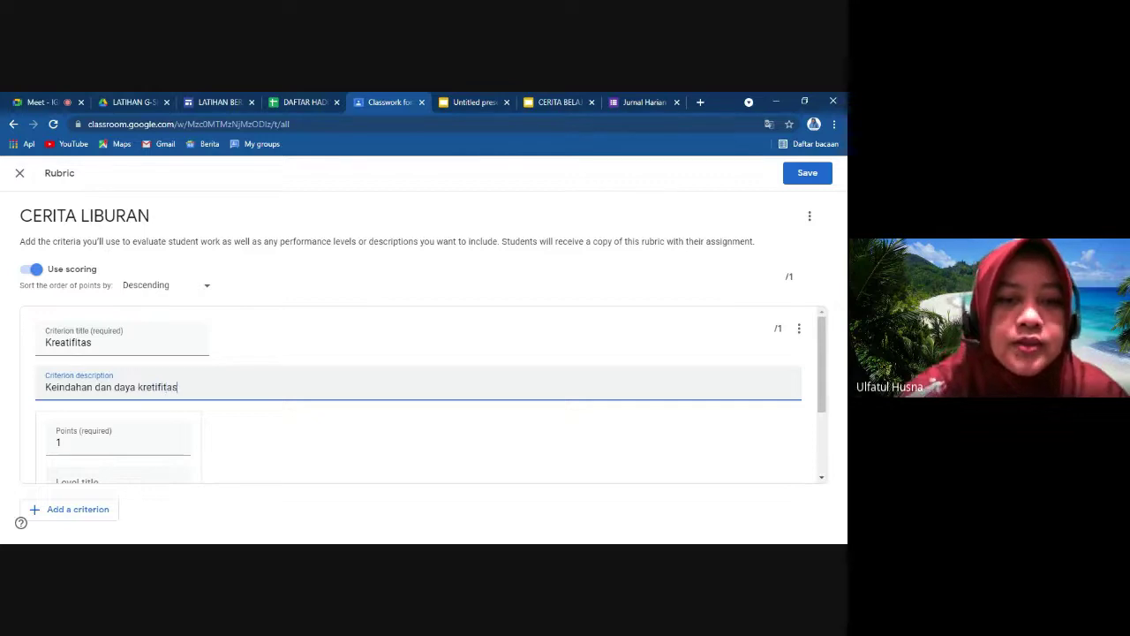
Title the 1-point level of the Kreatifitas criterion "kurang baik".
{"action": "scroll", "coordinate": [419, 393], "scroll_direction": "down", "scroll_amount": 1}
{"action": "scroll", "coordinate": [420, 393], "scroll_direction": "up", "scroll_amount": 2}
{"action": "scroll", "coordinate": [419, 393], "scroll_direction": "down", "scroll_amount": 1}
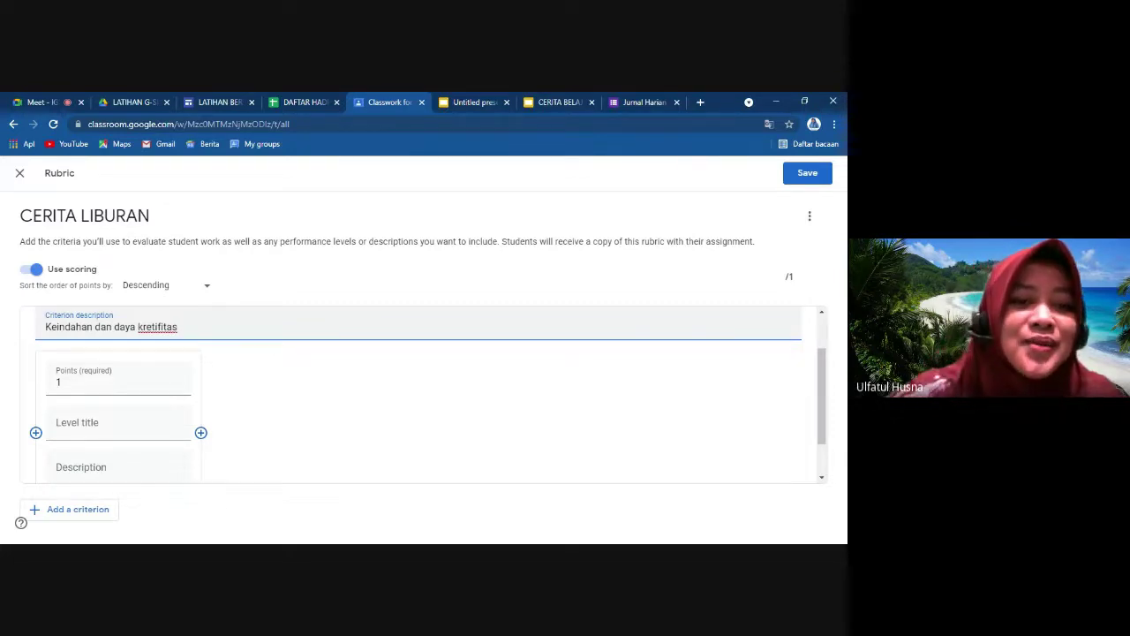
{"action": "scroll", "coordinate": [424, 398], "scroll_direction": "up", "scroll_amount": 1}
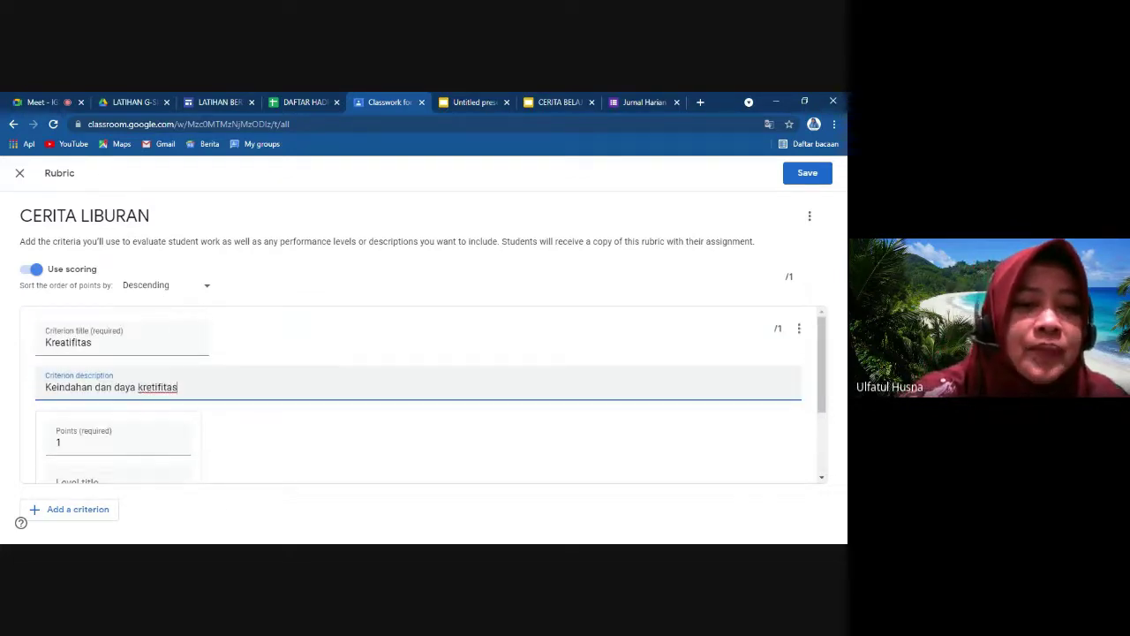
{"action": "scroll", "coordinate": [424, 398], "scroll_direction": "down", "scroll_amount": 2}
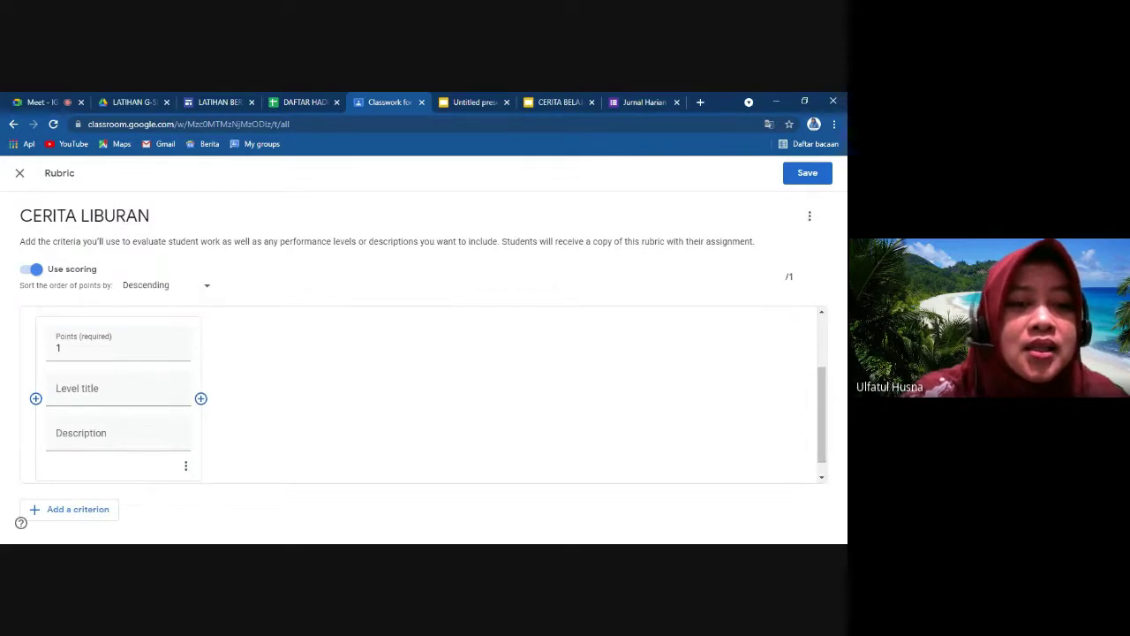
{"action": "left_click", "coordinate": [117, 388]}
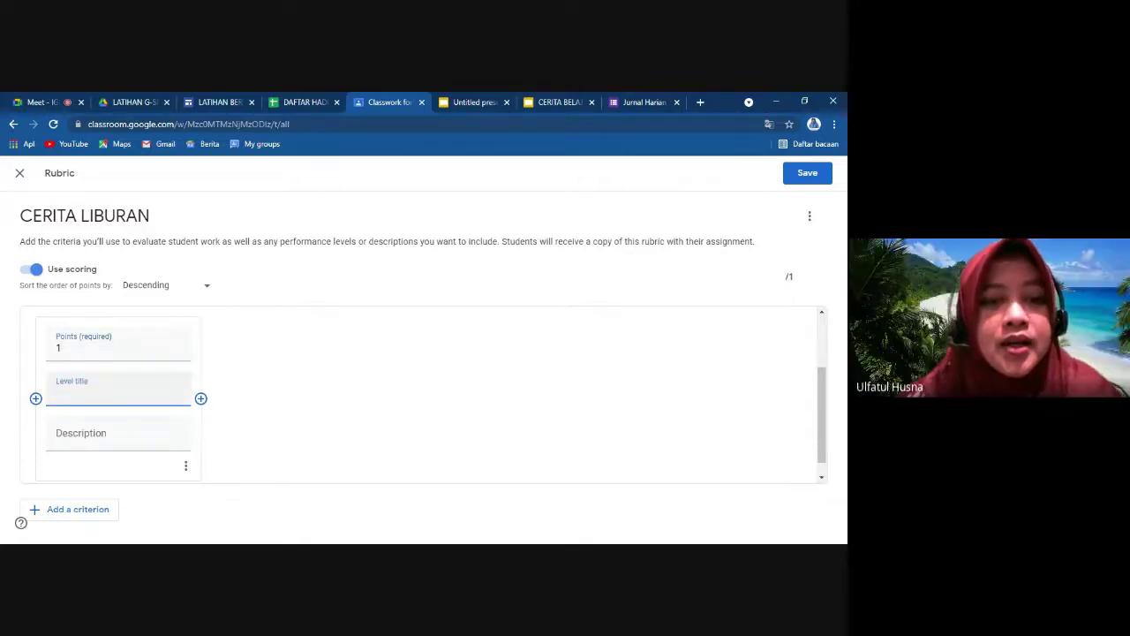
{"action": "type", "text": "kurang ba"}
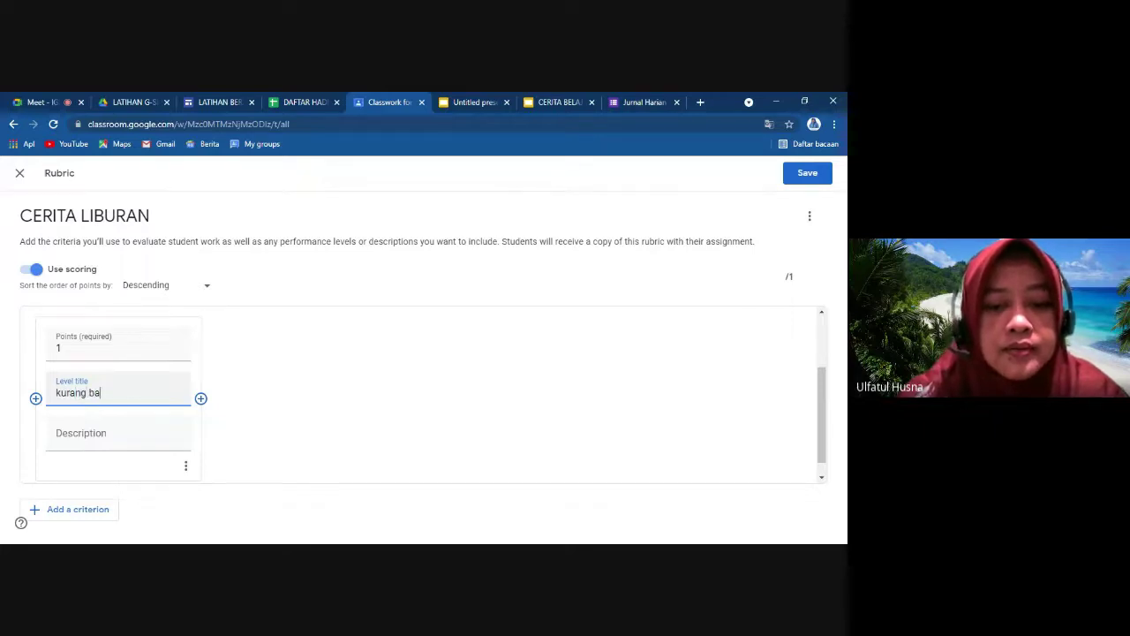
{"action": "type", "text": "ik"}
Describe the "kurang baik" level as "karya menunjukkan kurang kreatif".
{"action": "left_click", "coordinate": [118, 437]}
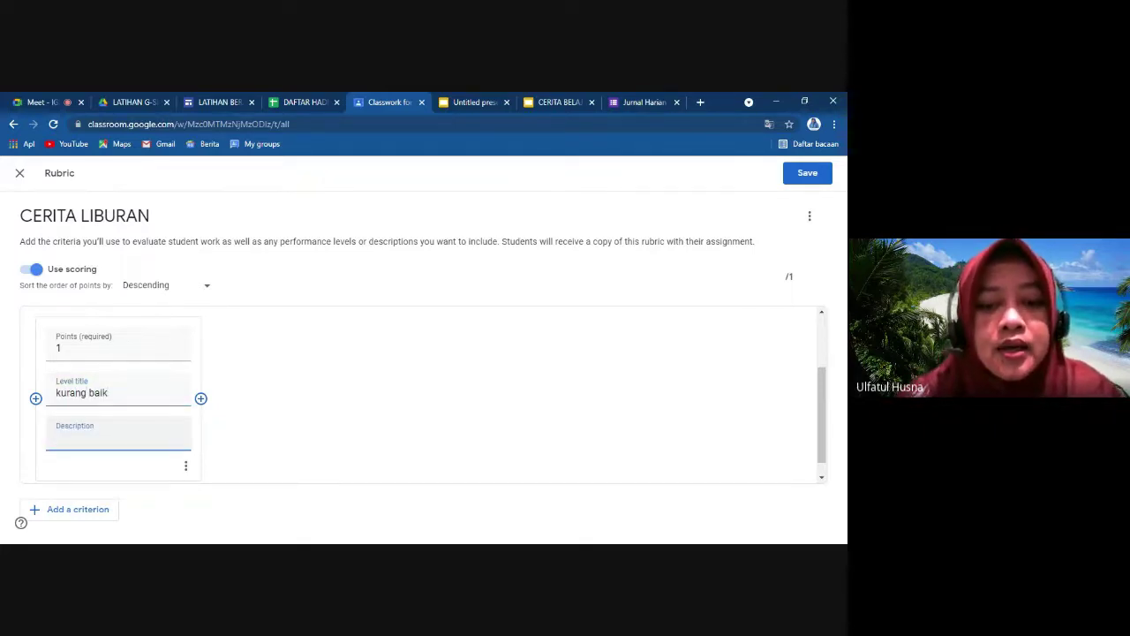
{"action": "type", "text": "kary"}
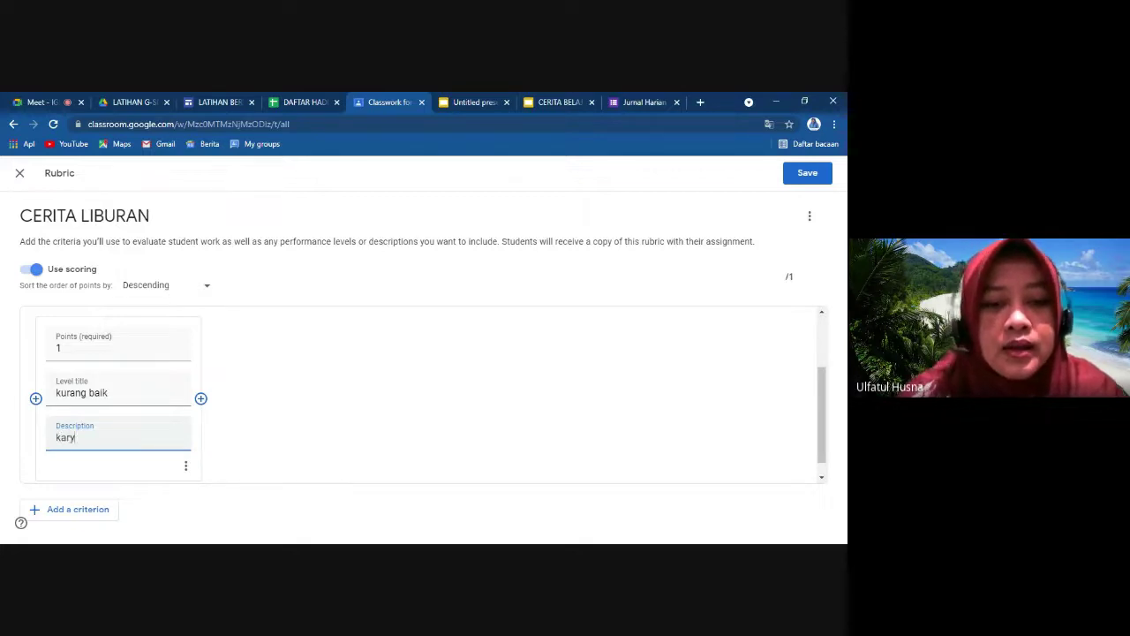
{"action": "type", "text": "a k"}
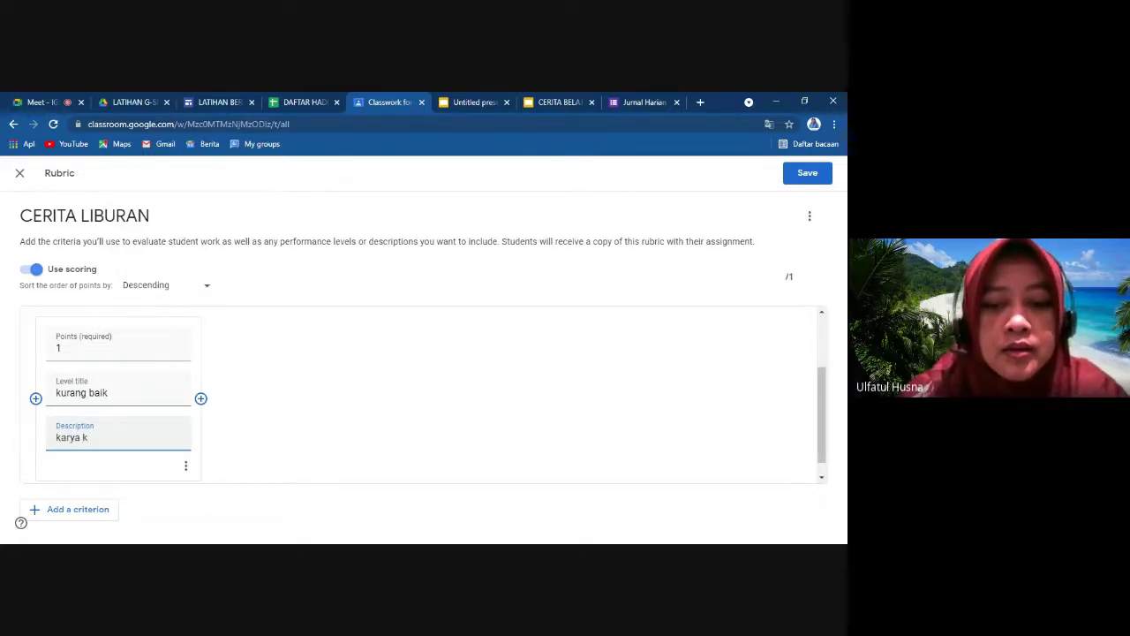
{"action": "key", "text": "BackSpace"}
{"action": "type", "text": "menunjukkan"}
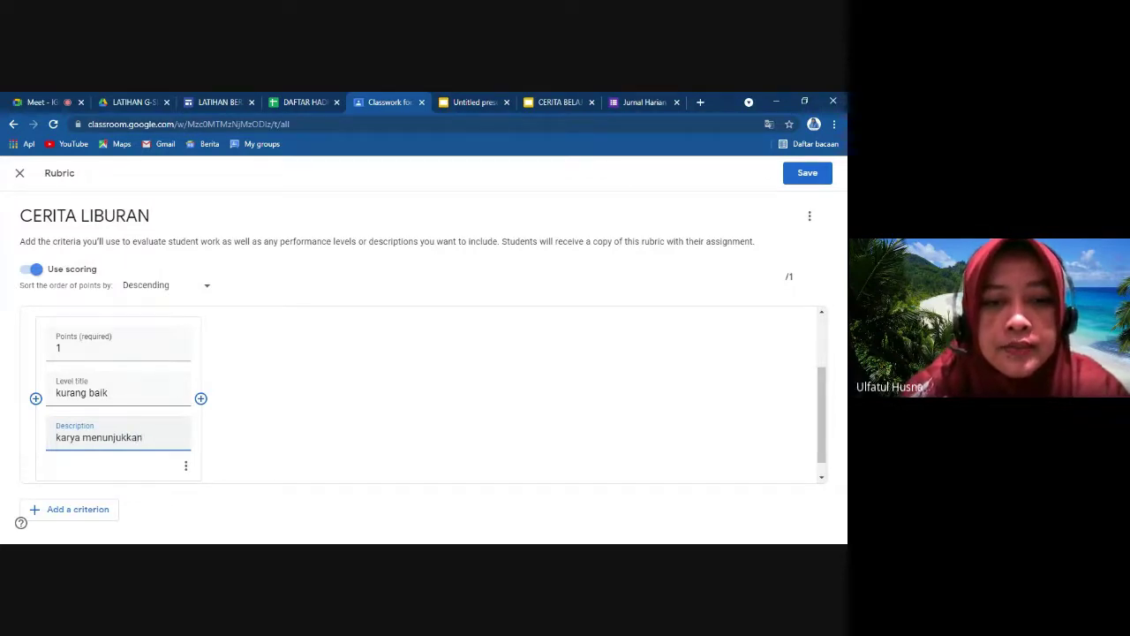
{"action": "type", "text": " kurang kre"}
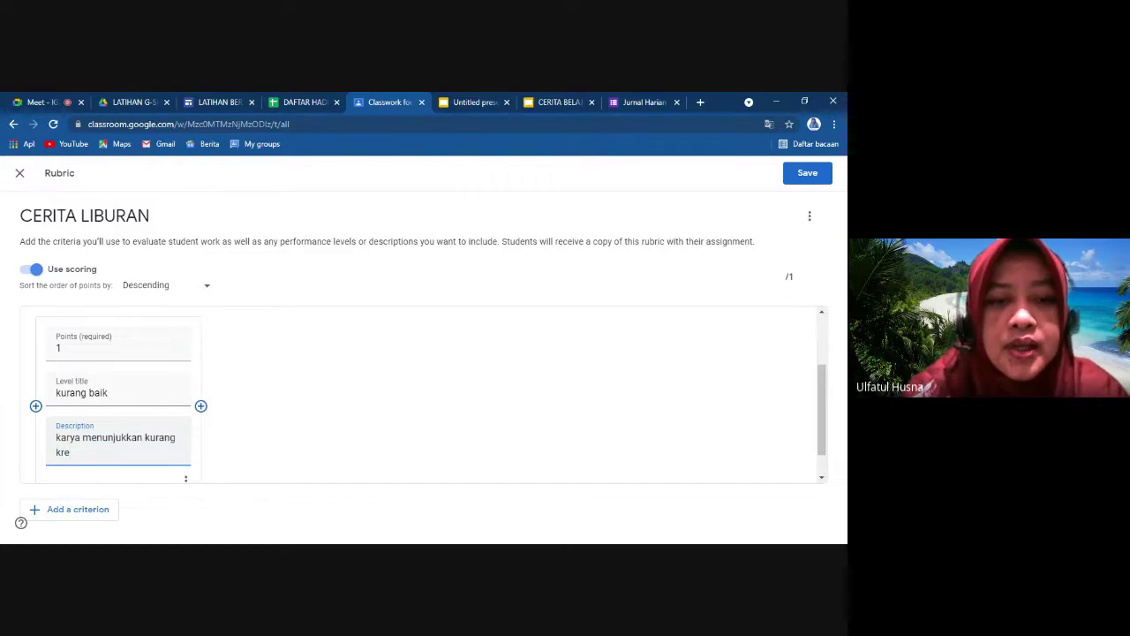
{"action": "type", "text": "atif"}
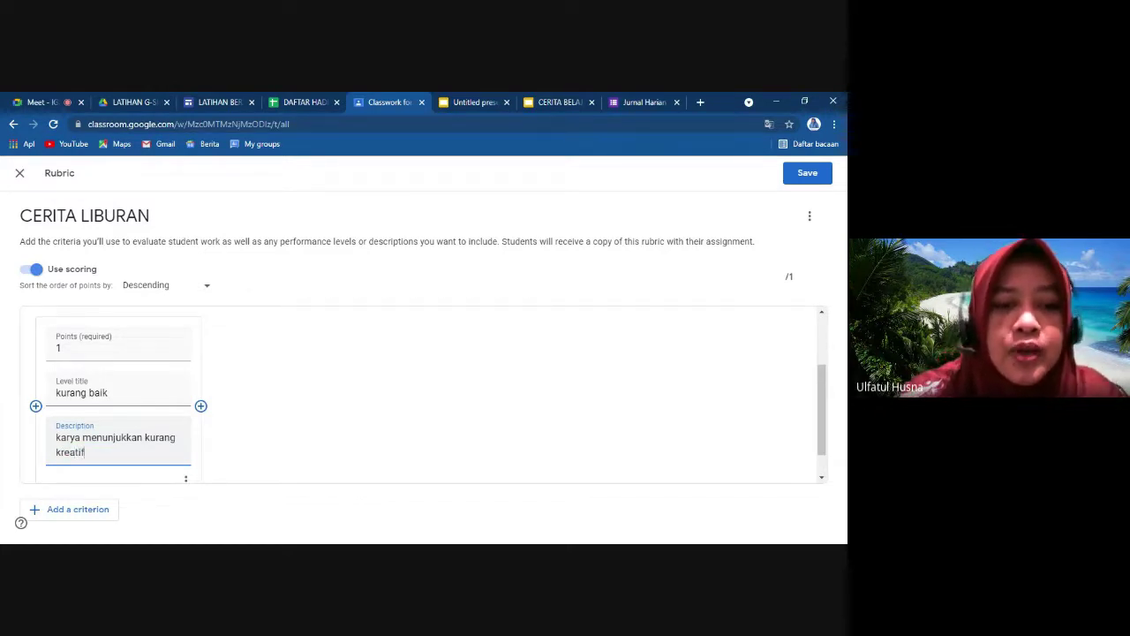
Add a blank second criterion to the rubric, and add a 2-point level to the Kreatifitas criterion.
{"action": "scroll", "coordinate": [424, 393], "scroll_direction": "down", "scroll_amount": 1}
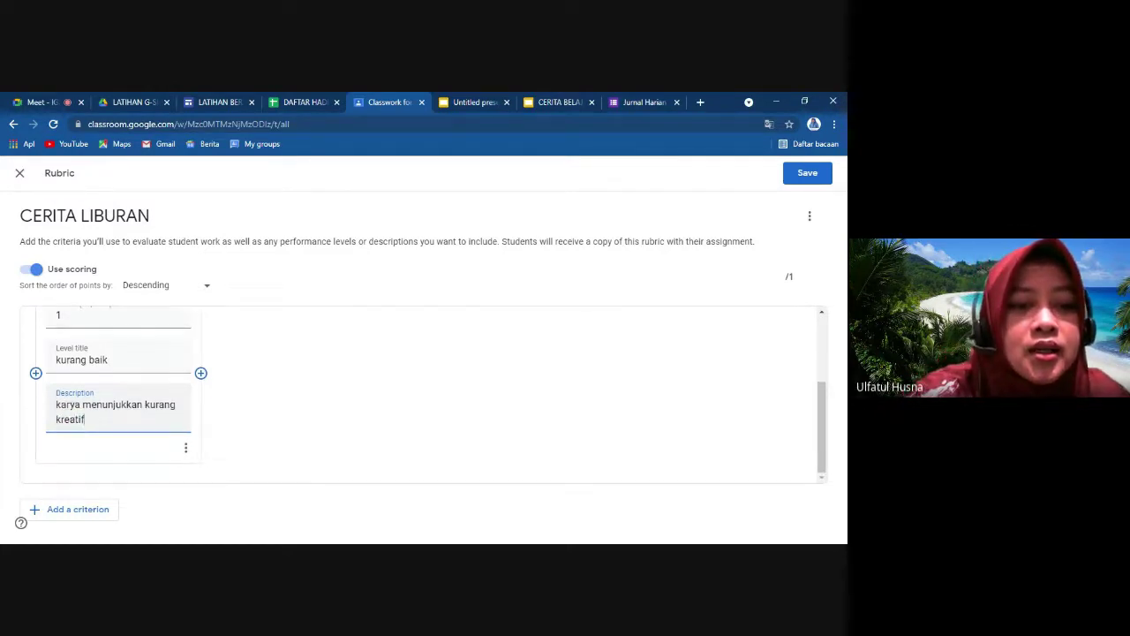
{"action": "left_click", "coordinate": [77, 508]}
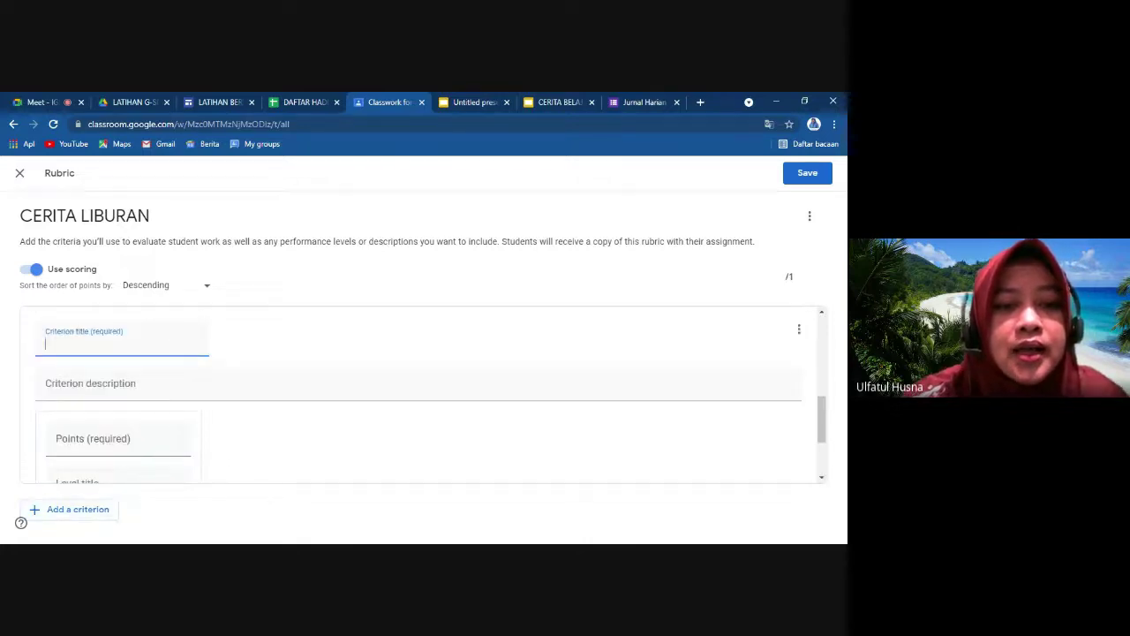
{"action": "scroll", "coordinate": [424, 393], "scroll_direction": "up", "scroll_amount": 3}
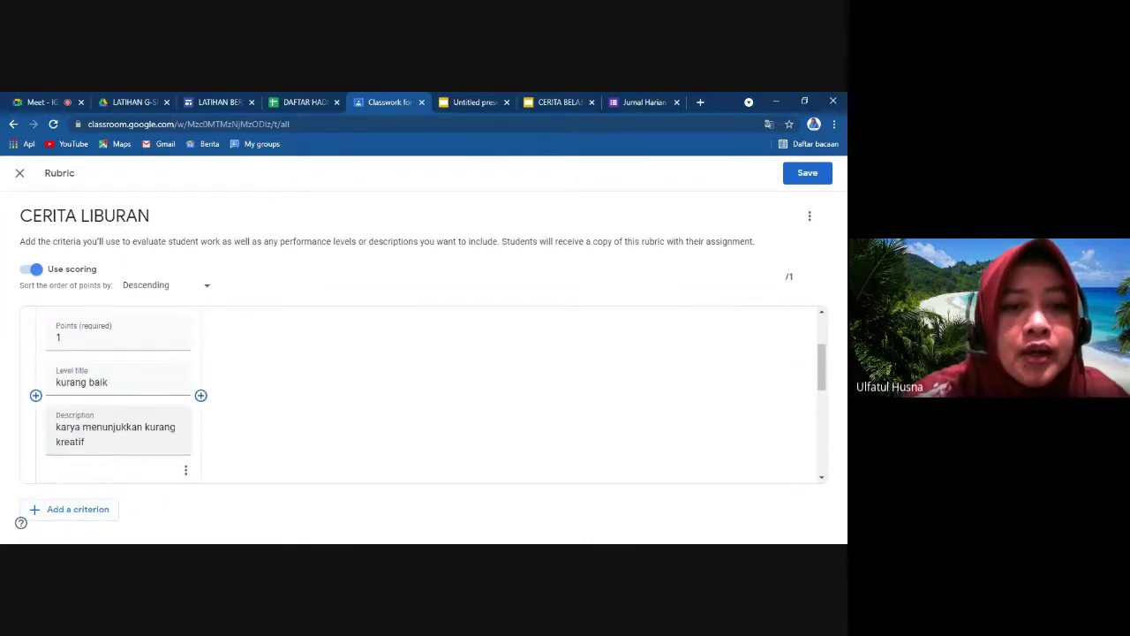
{"action": "left_click", "coordinate": [201, 396]}
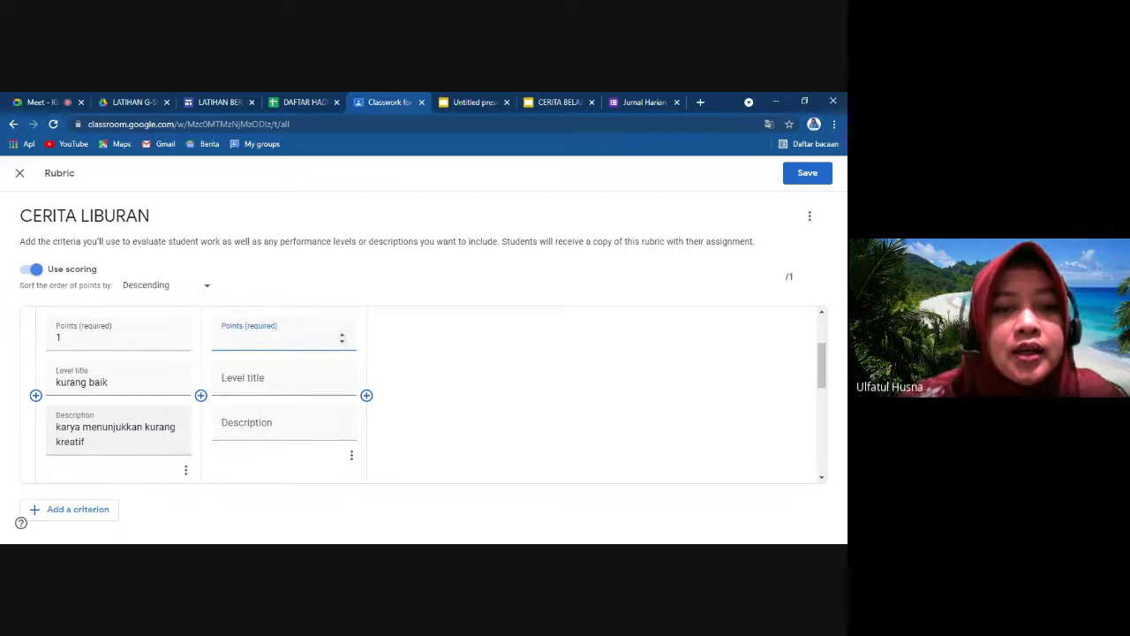
{"action": "scroll", "coordinate": [424, 393], "scroll_direction": "up", "scroll_amount": 1}
{"action": "type", "text": "2"}
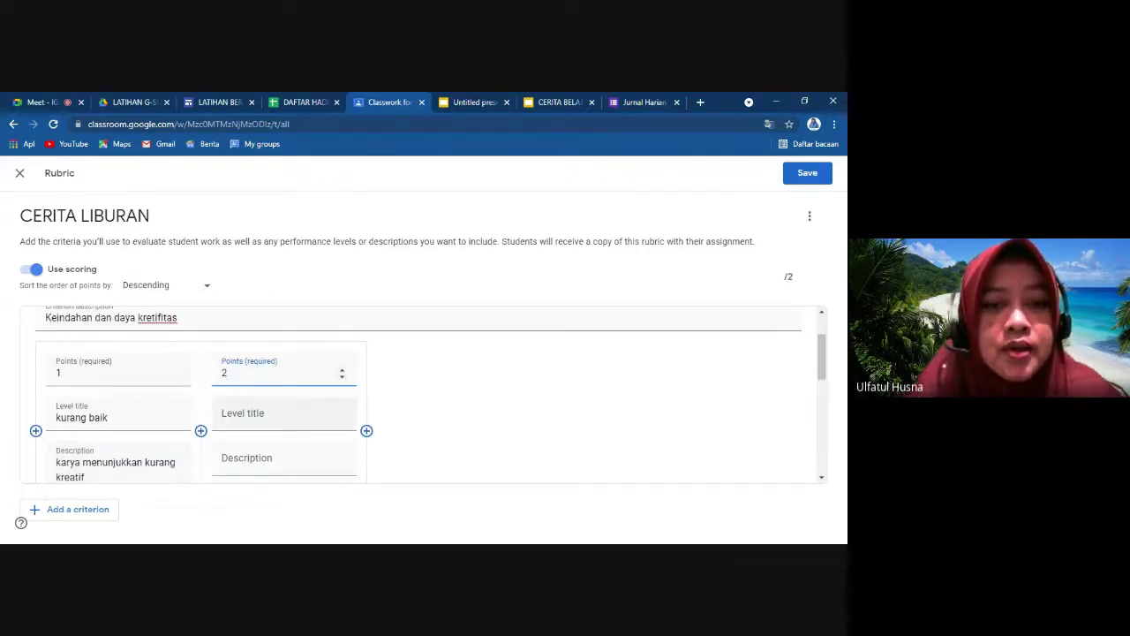
Title the 2-point level of the Kreatifitas criterion "Cukup baik" and describe it as "karya cukup kreatif".
{"action": "left_click", "coordinate": [340, 404]}
{"action": "type", "text": "Cuku"}
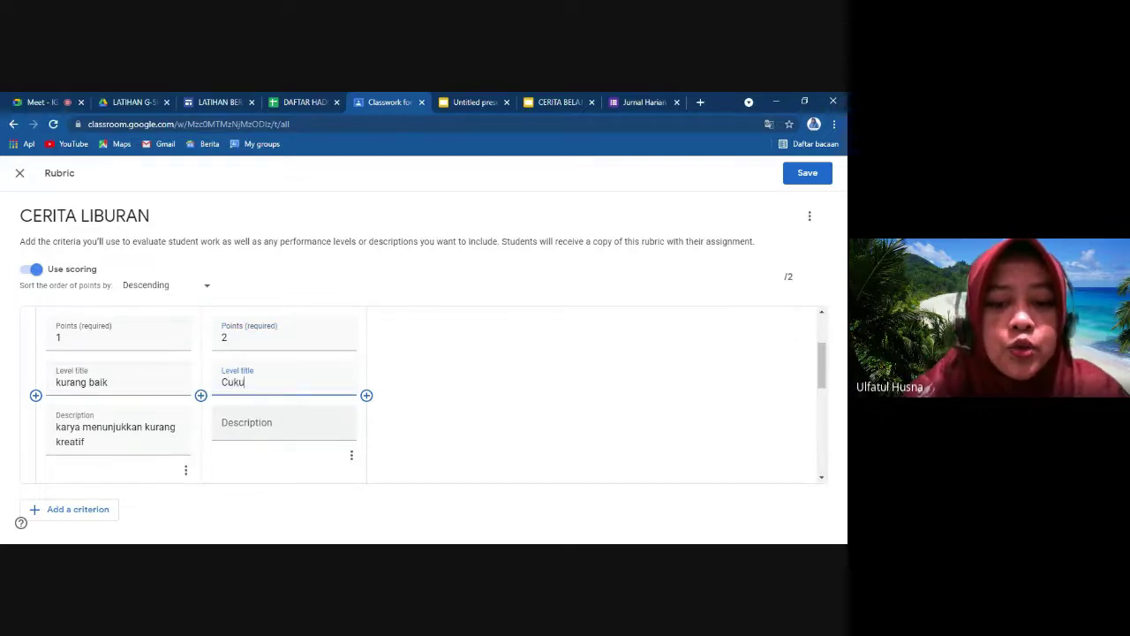
{"action": "type", "text": "p baik"}
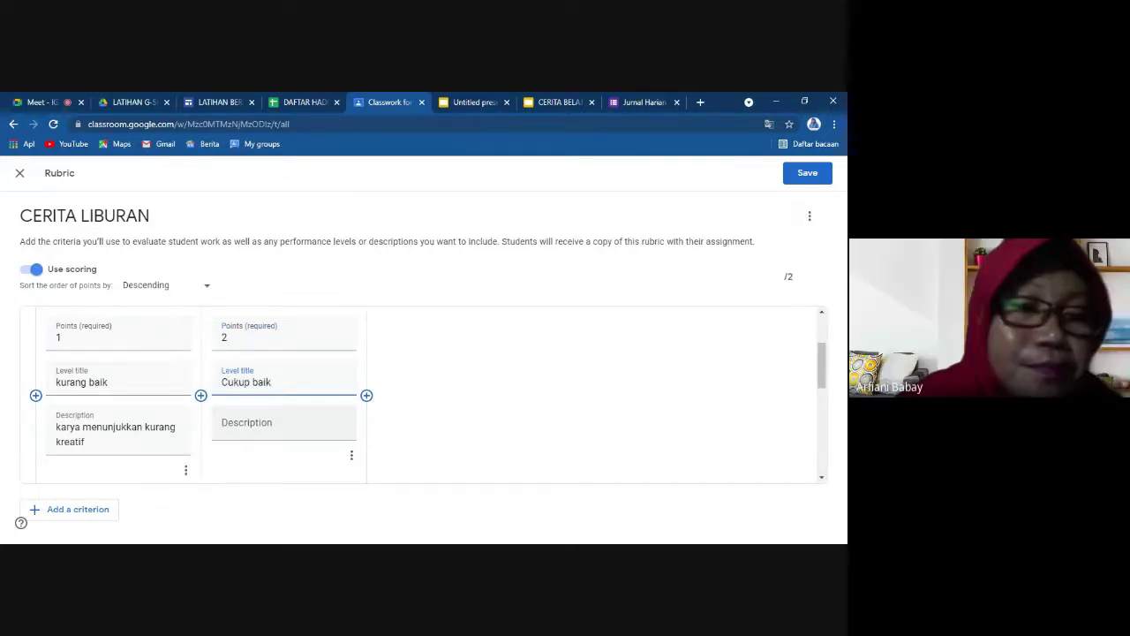
{"action": "left_click", "coordinate": [283, 427]}
{"action": "type", "text": "kary"}
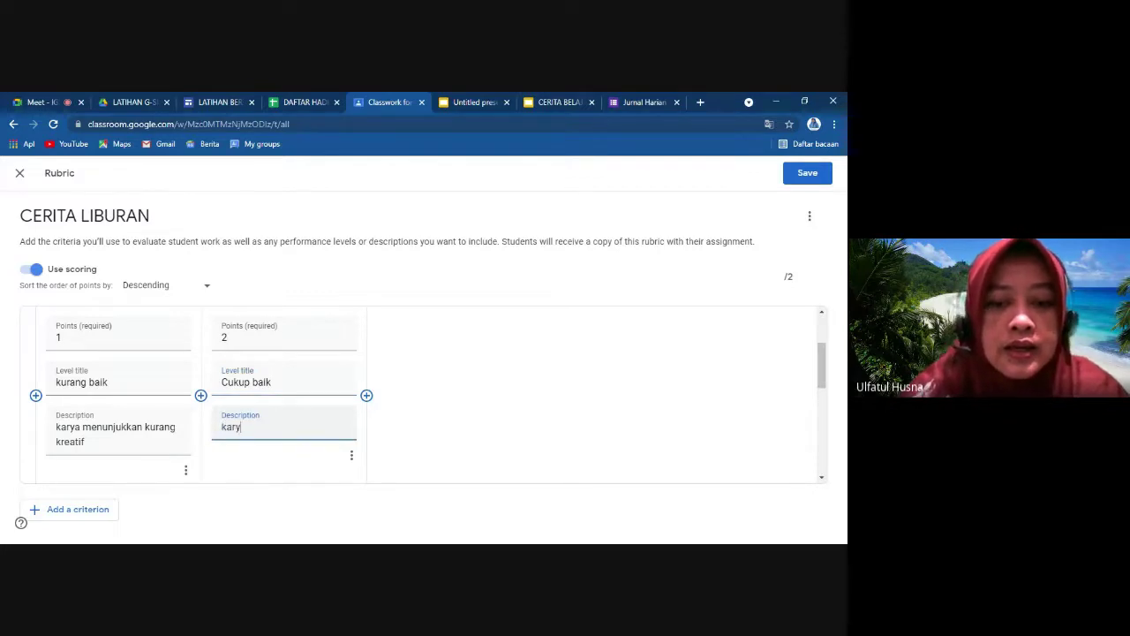
{"action": "type", "text": "a cukup "}
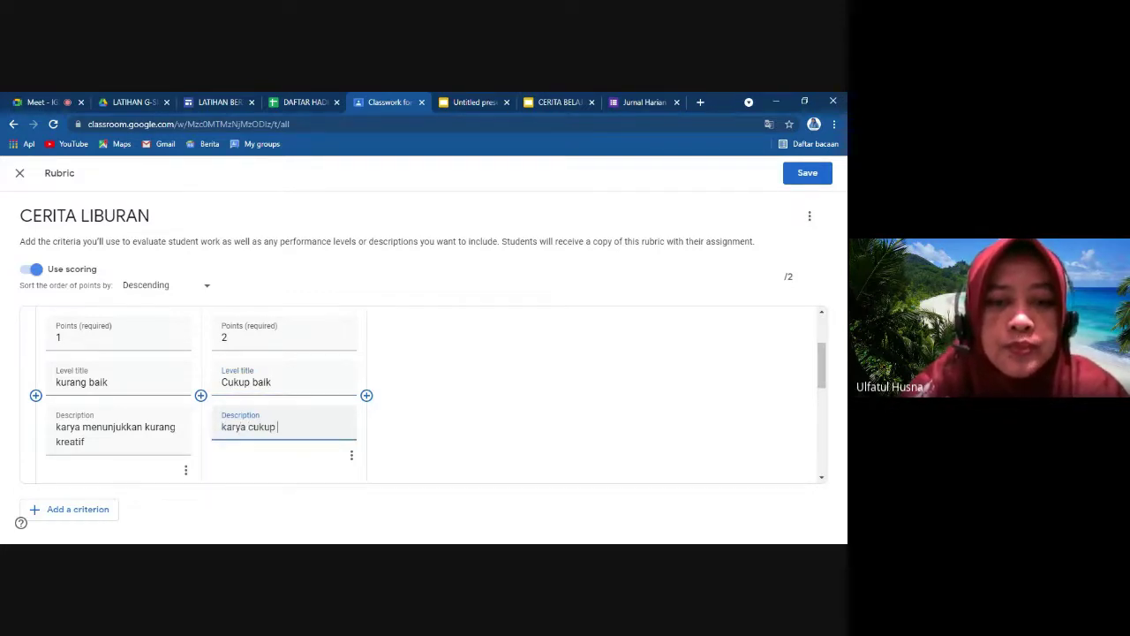
{"action": "type", "text": "kret"}
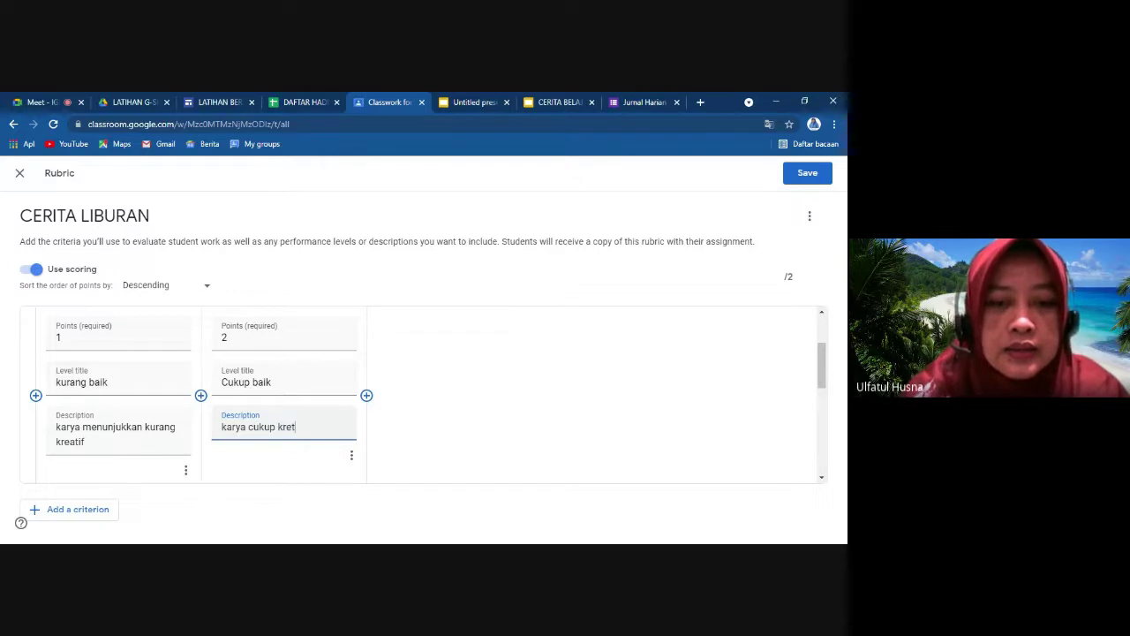
{"action": "key", "text": "BackSpace"}
{"action": "type", "text": "a"}
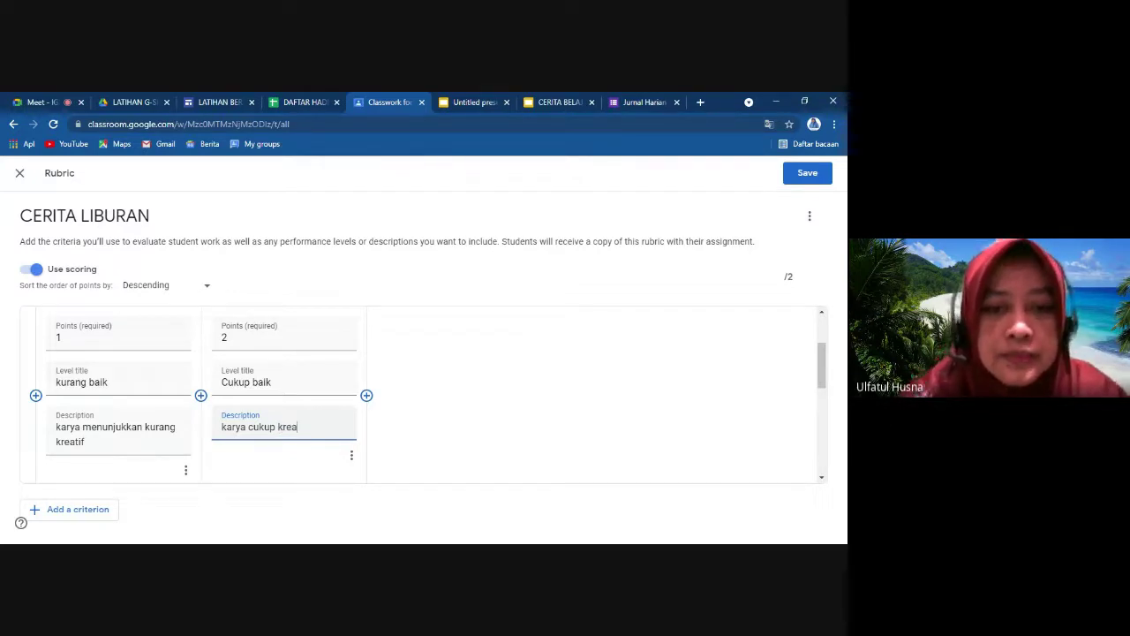
{"action": "type", "text": "tif"}
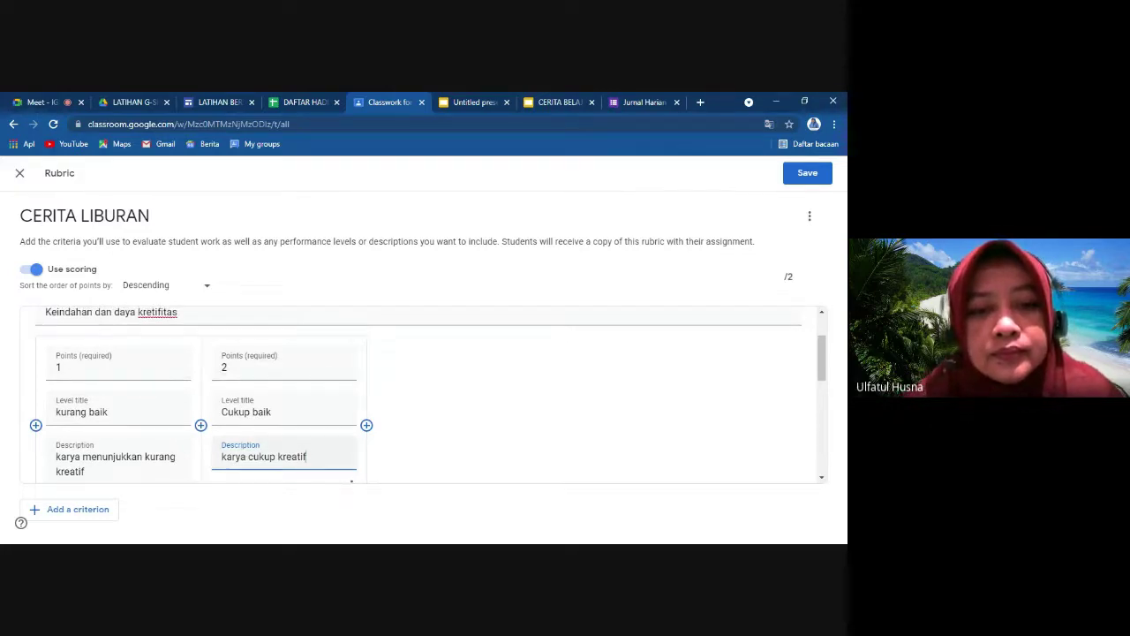
Add a 3-point level to the Kreatifitas criterion, titled "Baik" and described as "karyanya kreatif".
{"action": "left_click", "coordinate": [367, 425]}
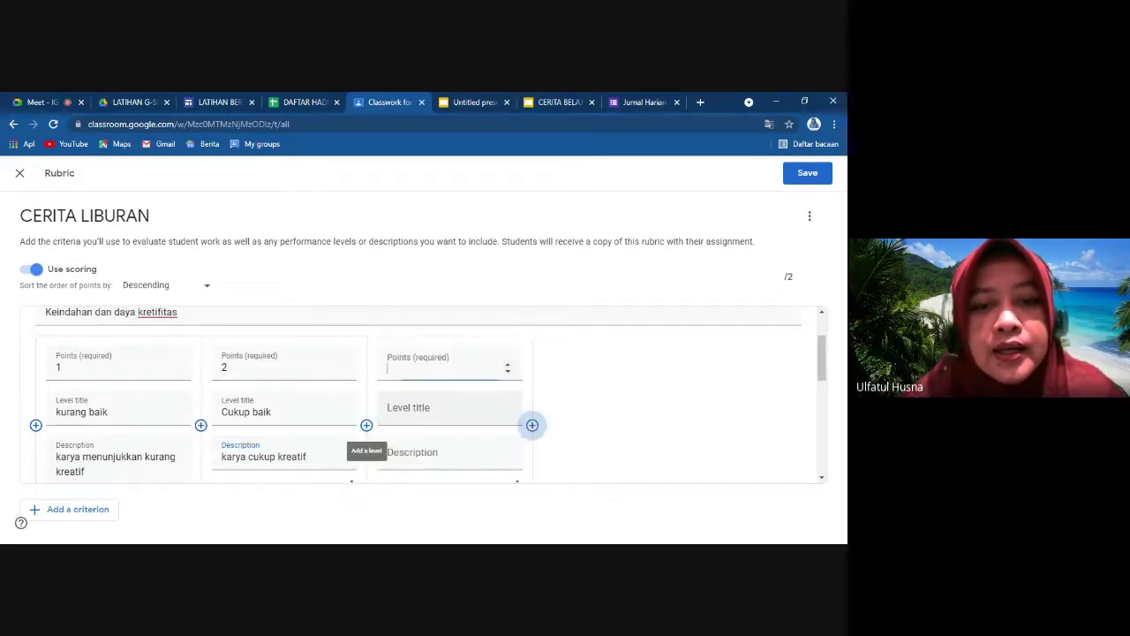
{"action": "scroll", "coordinate": [533, 425], "scroll_direction": "down", "scroll_amount": 1}
{"action": "type", "text": "3"}
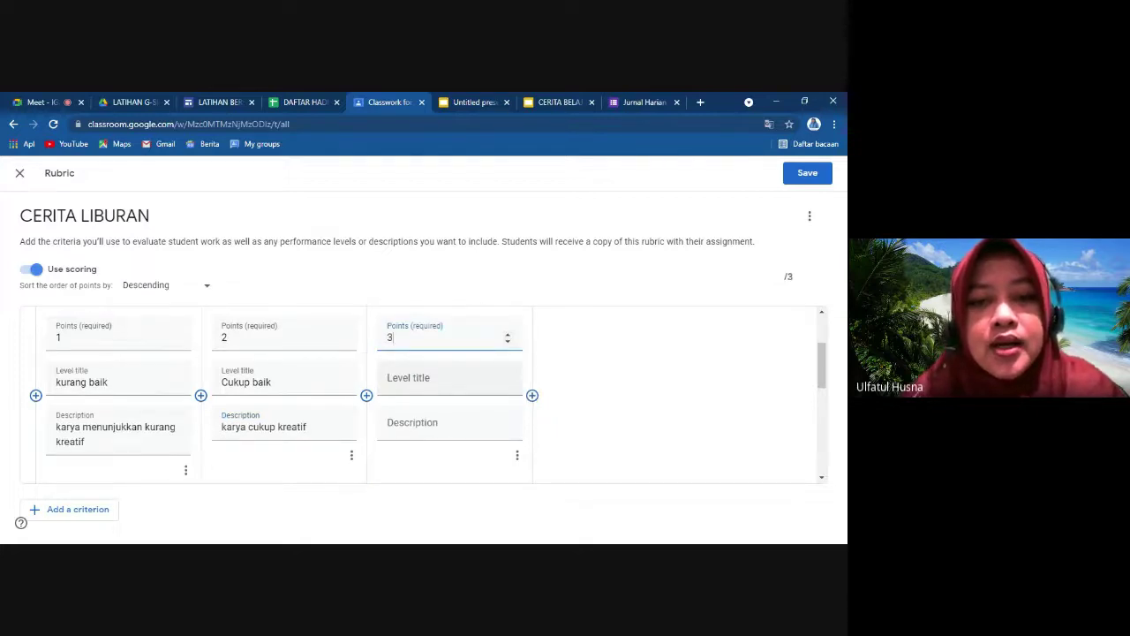
{"action": "key", "text": "Tab"}
{"action": "type", "text": "Baik"}
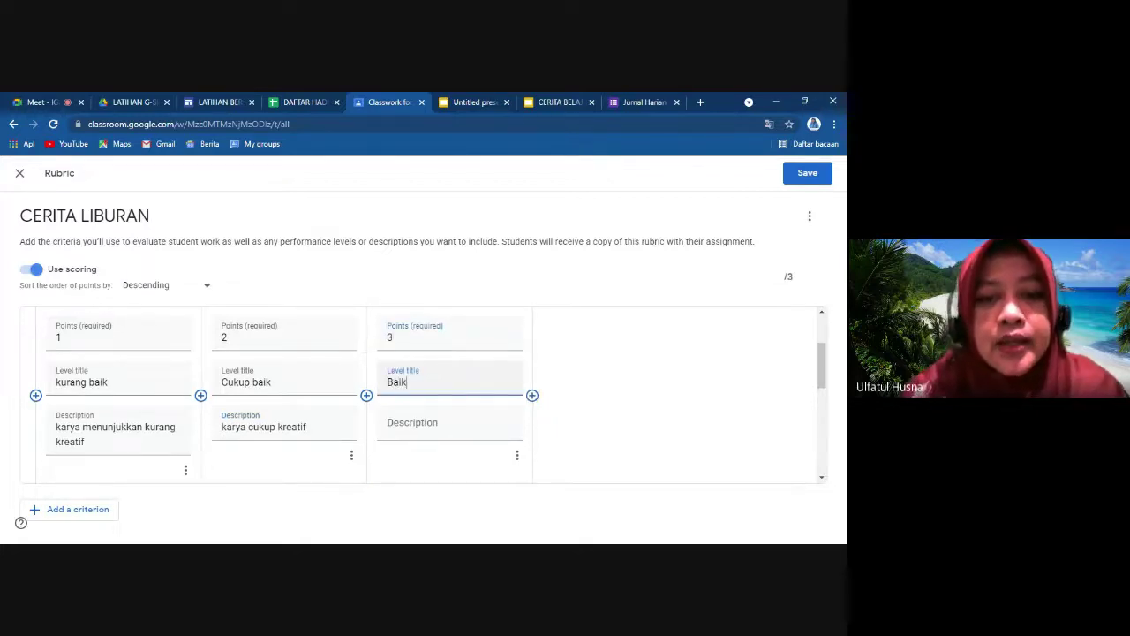
{"action": "key", "text": "Tab"}
{"action": "type", "text": "karya"}
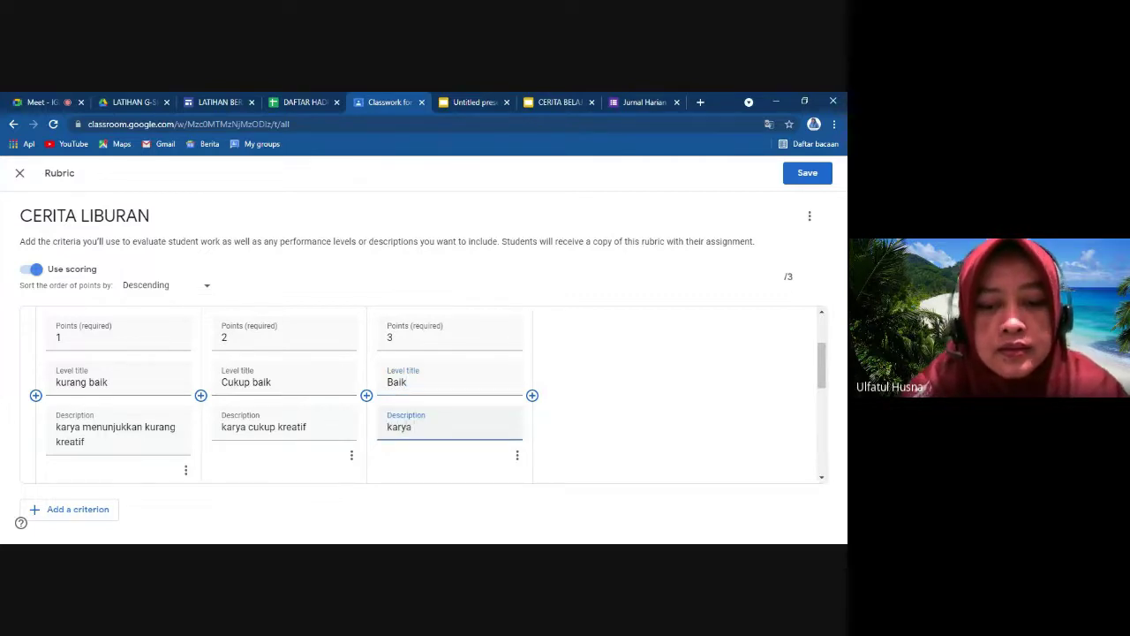
{"action": "type", "text": "nya l"}
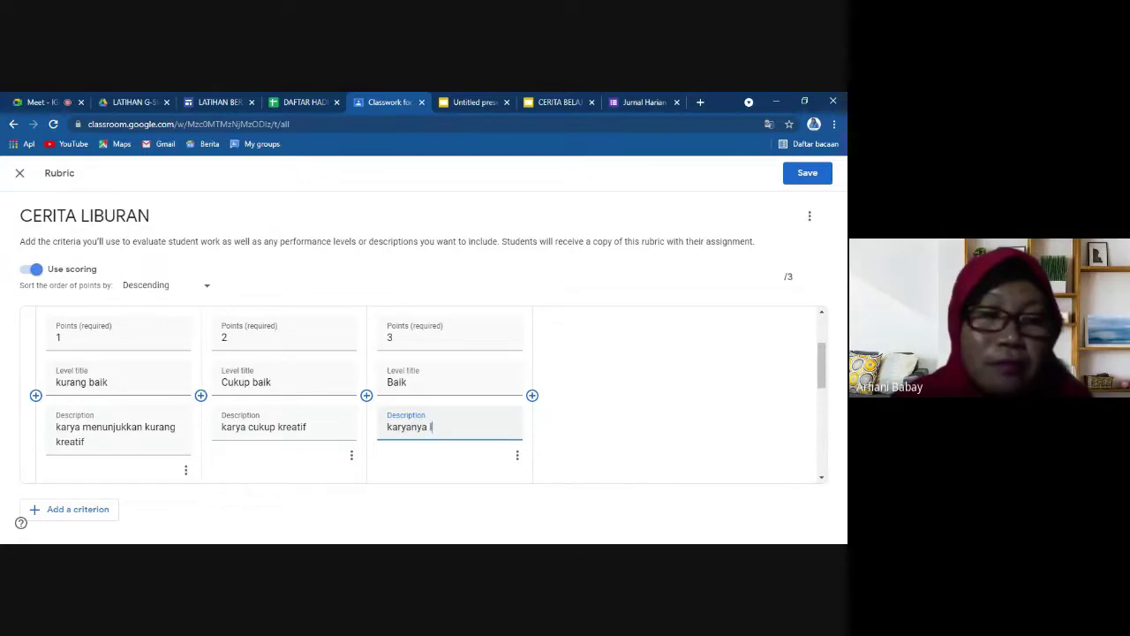
{"action": "type", "text": "kreatif"}
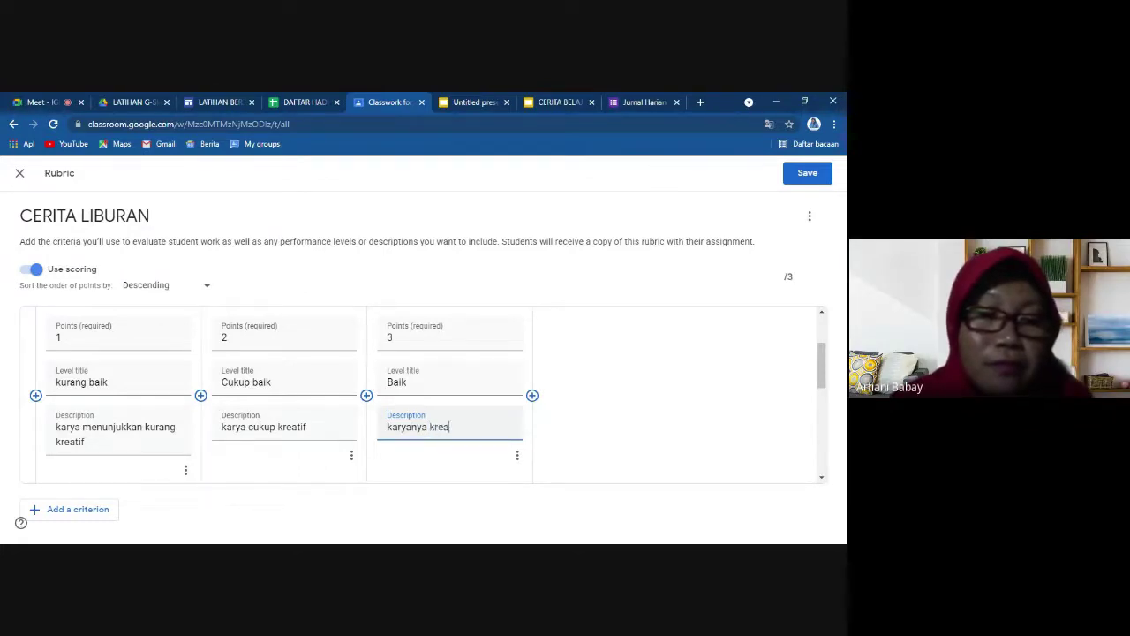
Add a 4-point level to the Kreatifitas criterion, titled "Sangat baik" and described as "karya sangat kreatif".
{"action": "left_click", "coordinate": [533, 395]}
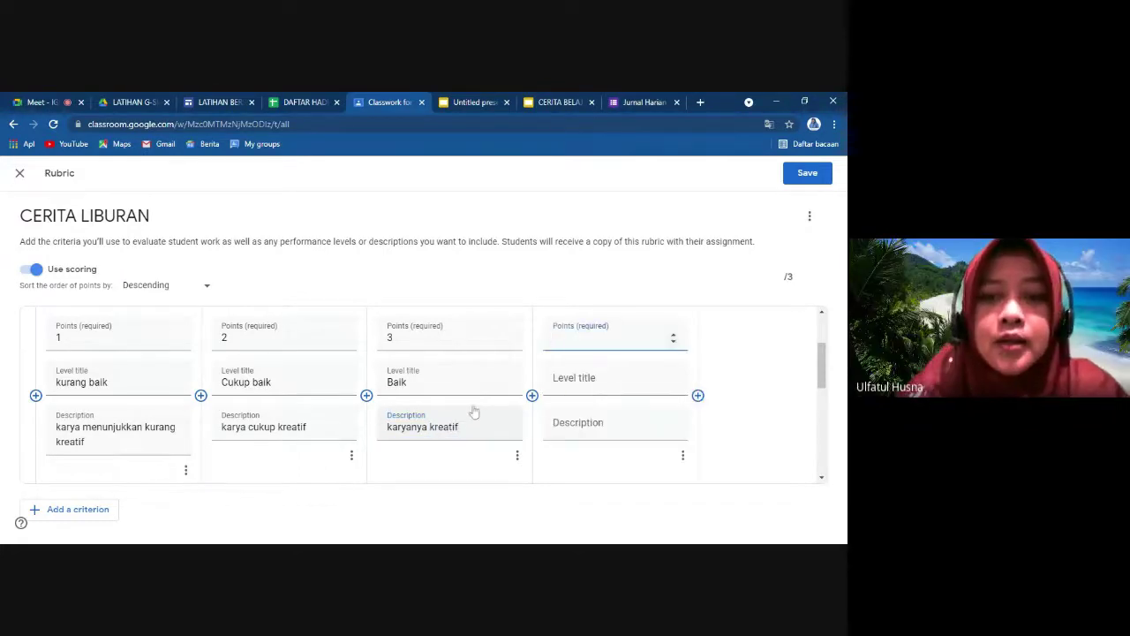
{"action": "type", "text": "4"}
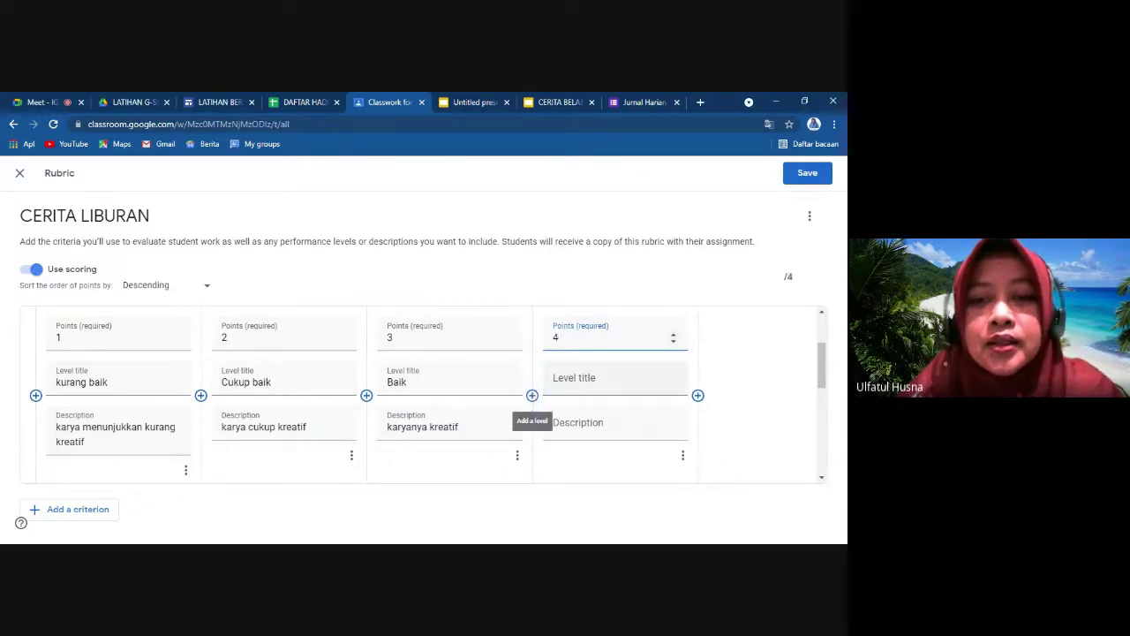
{"action": "key", "text": "Tab"}
{"action": "type", "text": "Sa"}
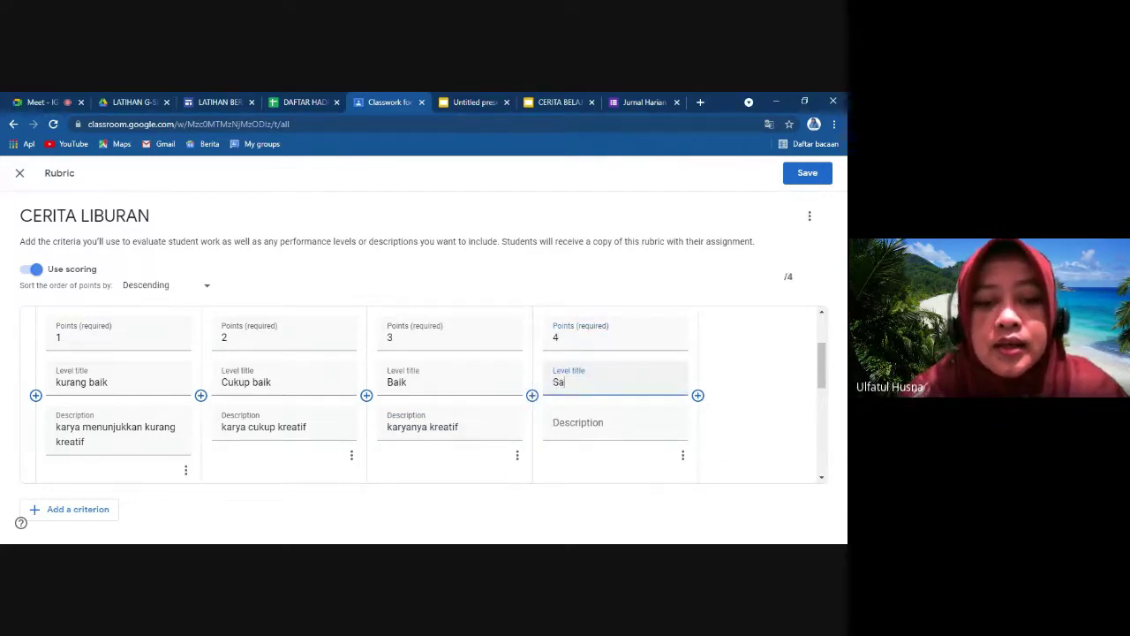
{"action": "type", "text": "ngat baik"}
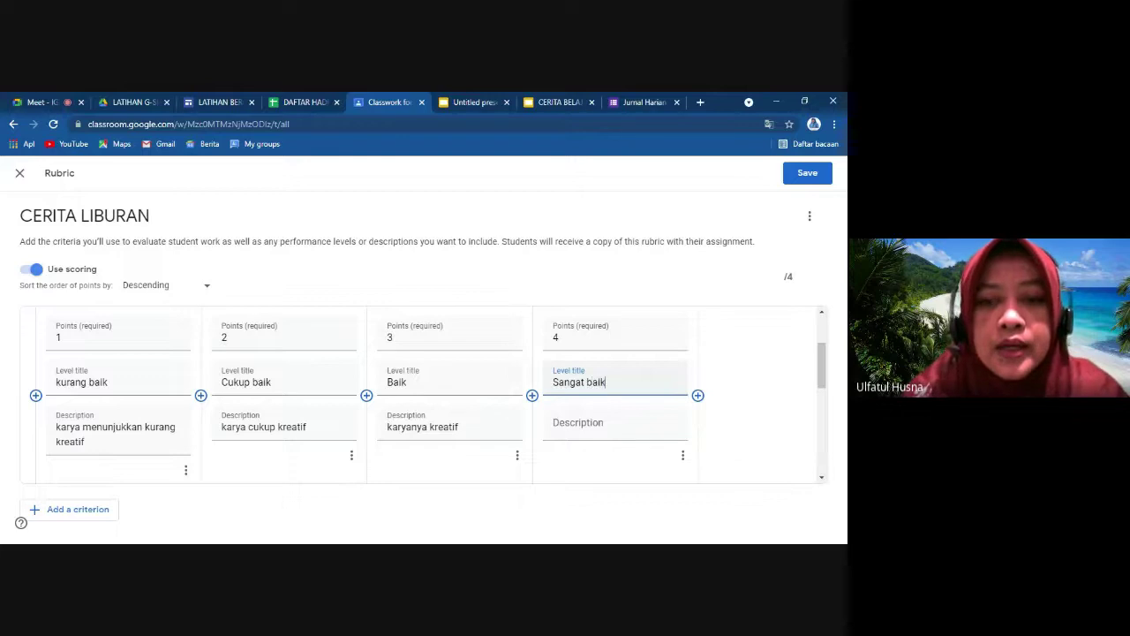
{"action": "left_click", "coordinate": [611, 413]}
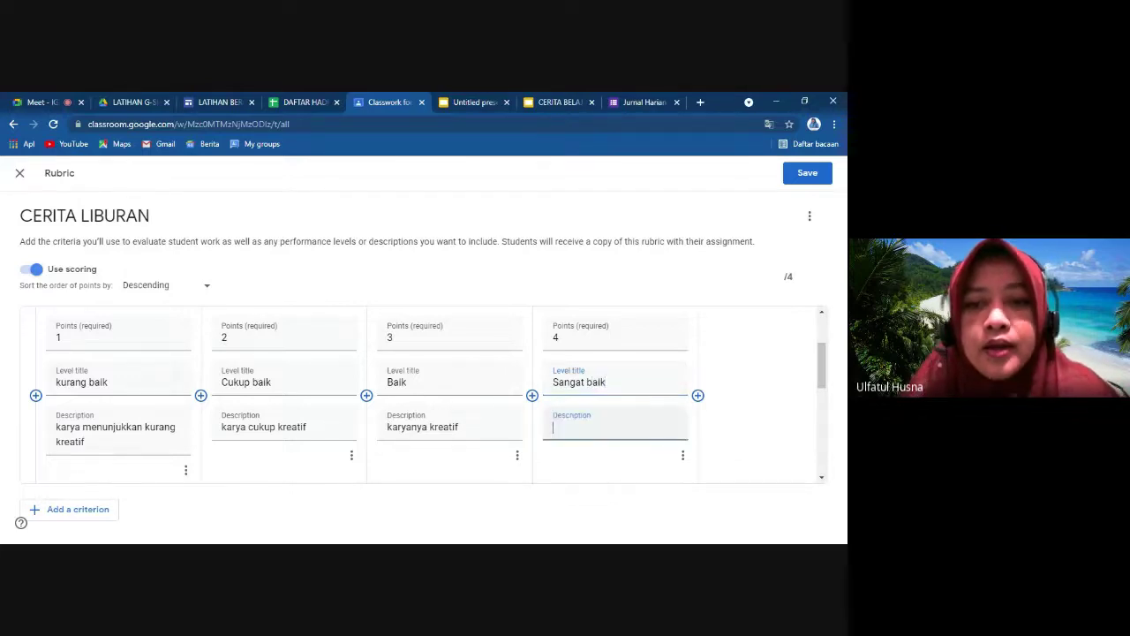
{"action": "type", "text": "kar"}
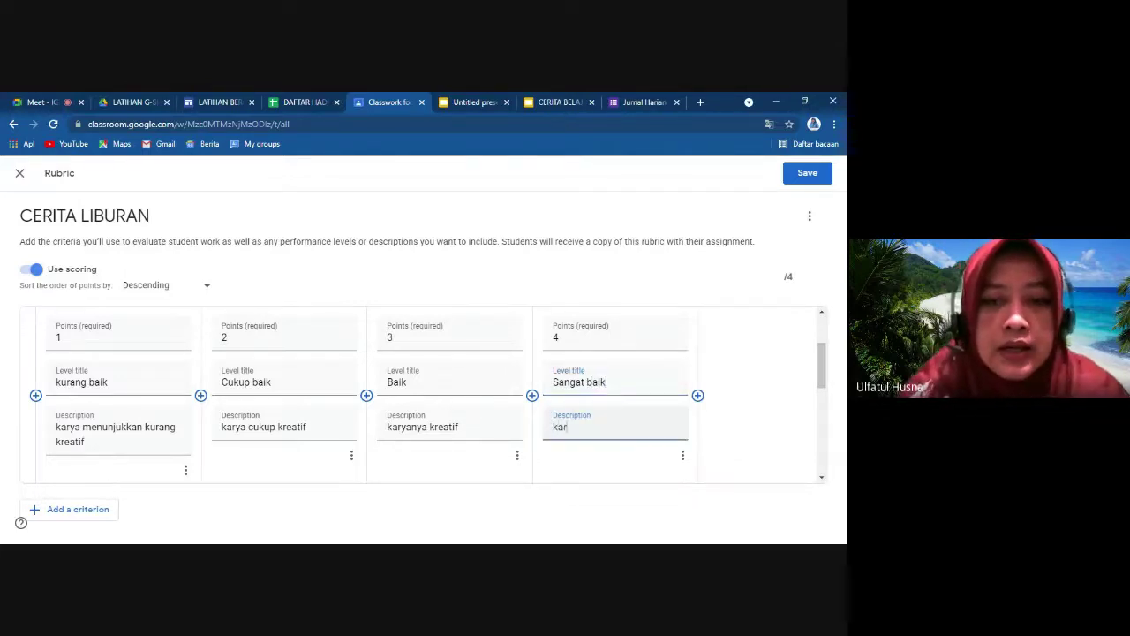
{"action": "type", "text": "ya sangat "}
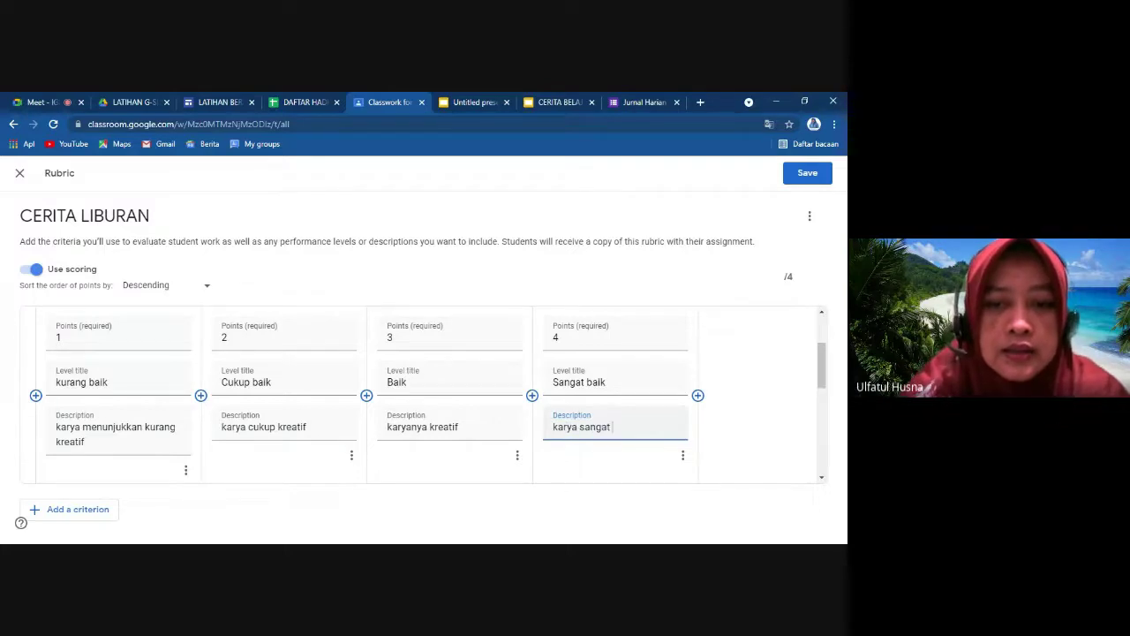
{"action": "type", "text": "kreatif"}
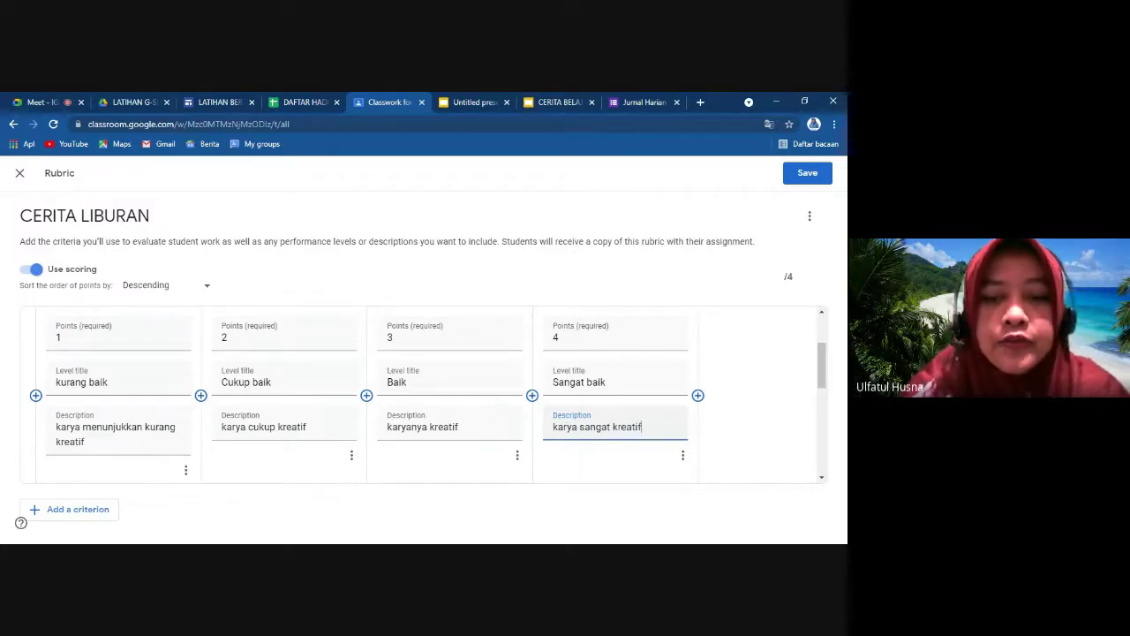
Title the second criterion "Bahasa" and describe it as "menunjukkan bahasa yang baik dan benar".
{"action": "scroll", "coordinate": [424, 393], "scroll_direction": "down", "scroll_amount": 1}
{"action": "left_click", "coordinate": [121, 416]}
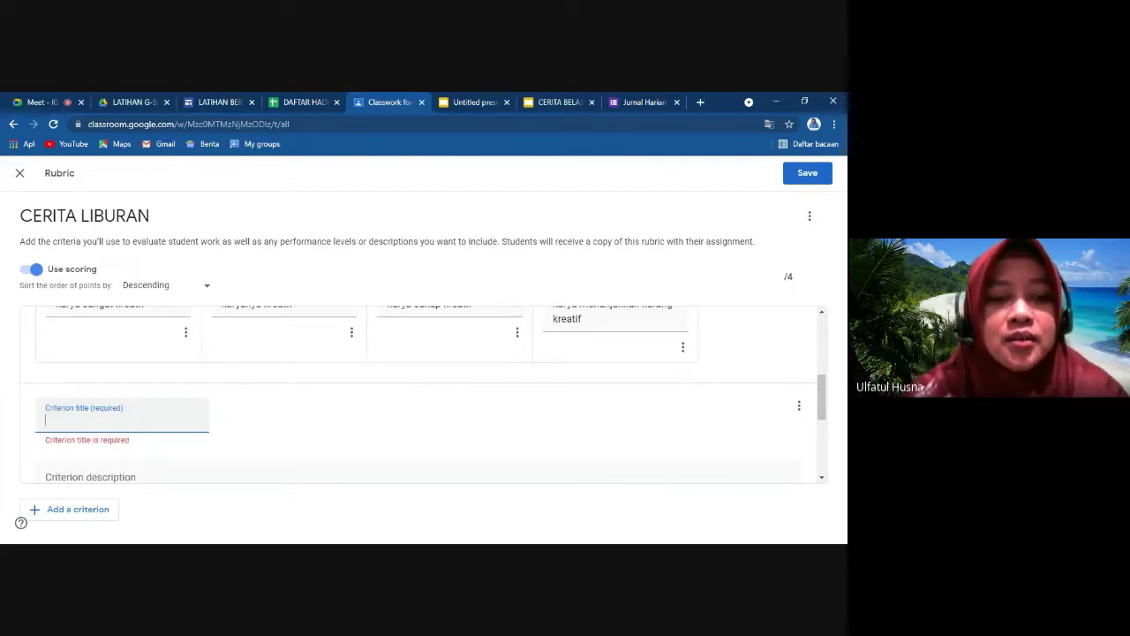
{"action": "type", "text": "Bahasa"}
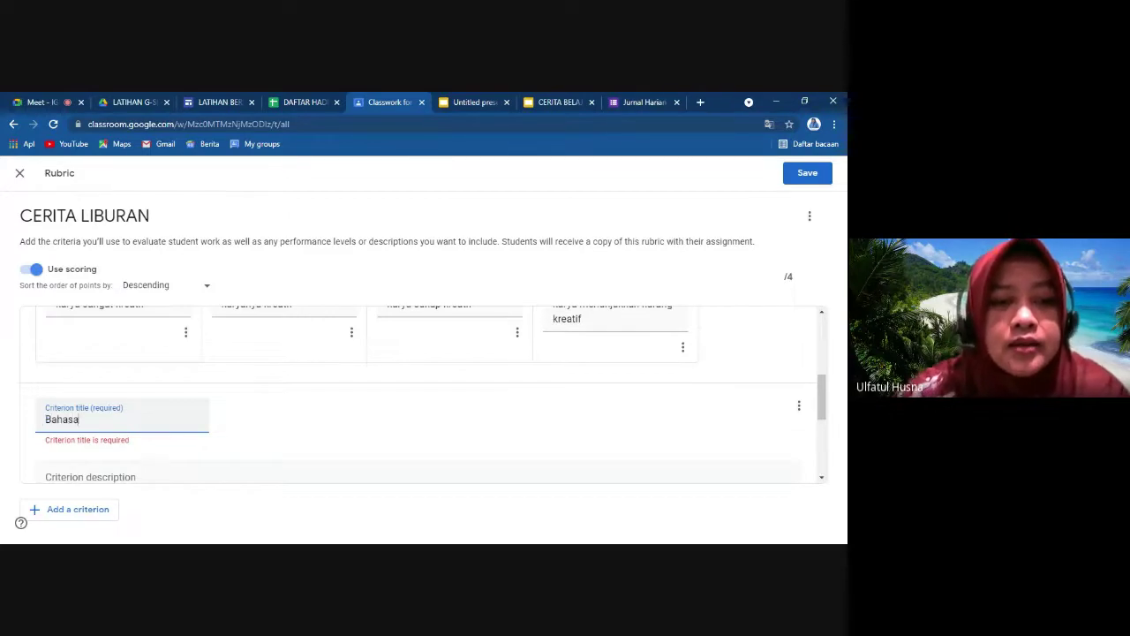
{"action": "key", "text": "Tab"}
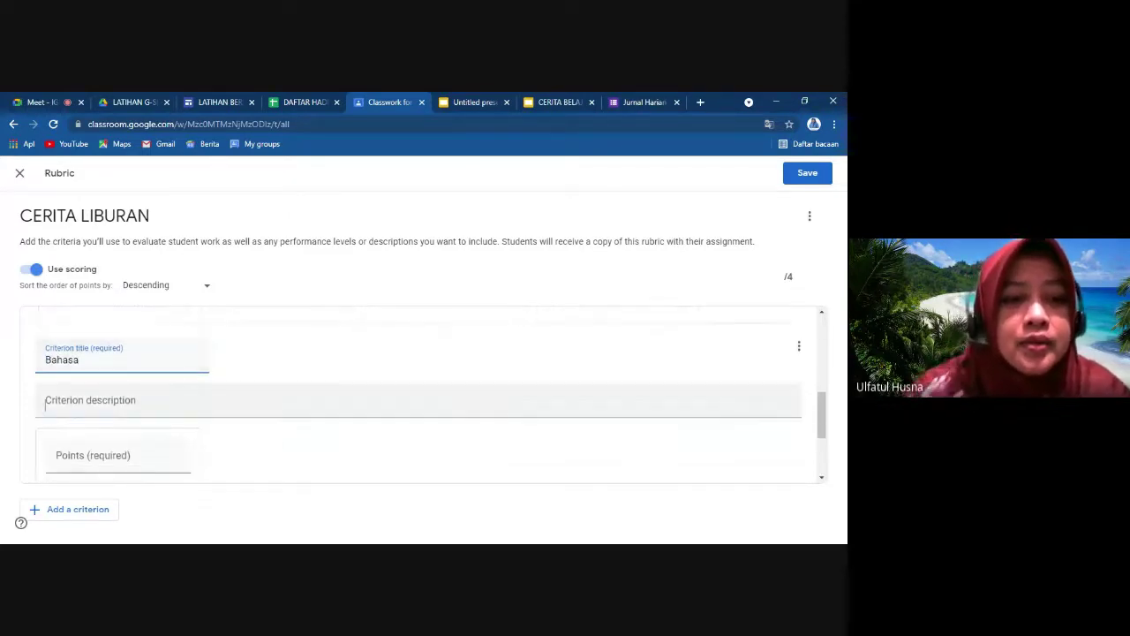
{"action": "type", "text": "menunjuk"}
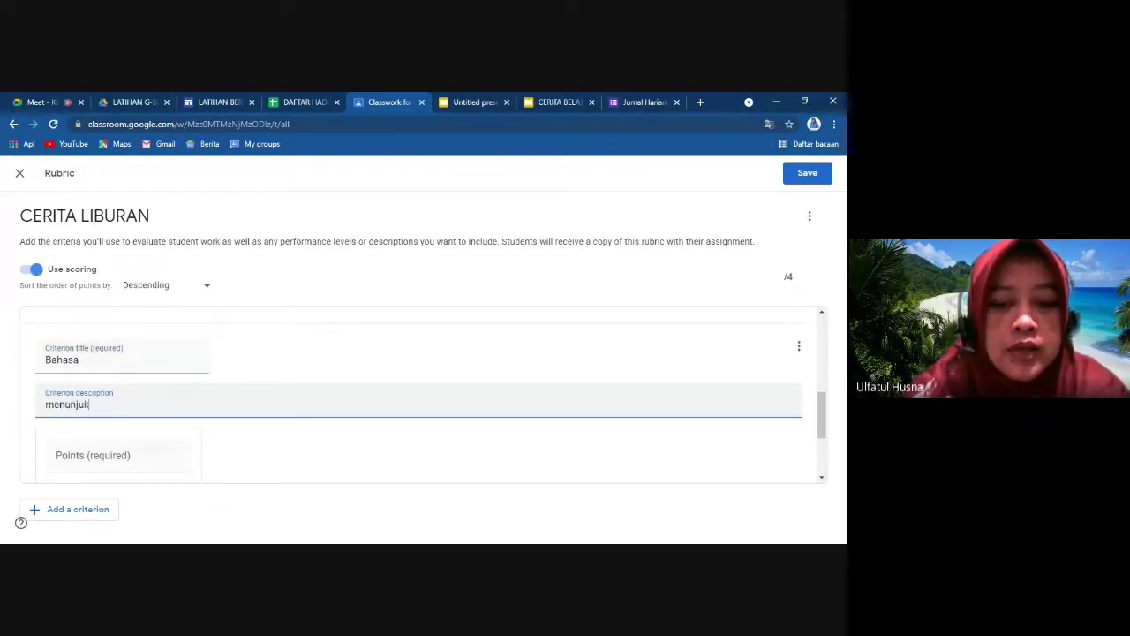
{"action": "type", "text": "kan bahasa yang"}
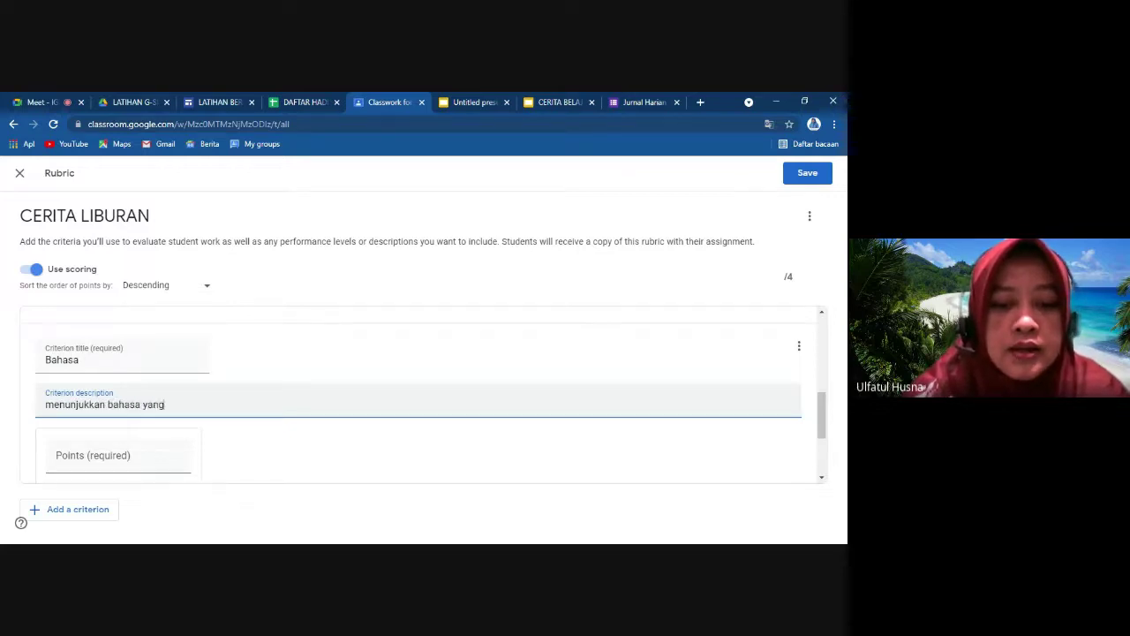
{"action": "type", "text": " baik dan benar"}
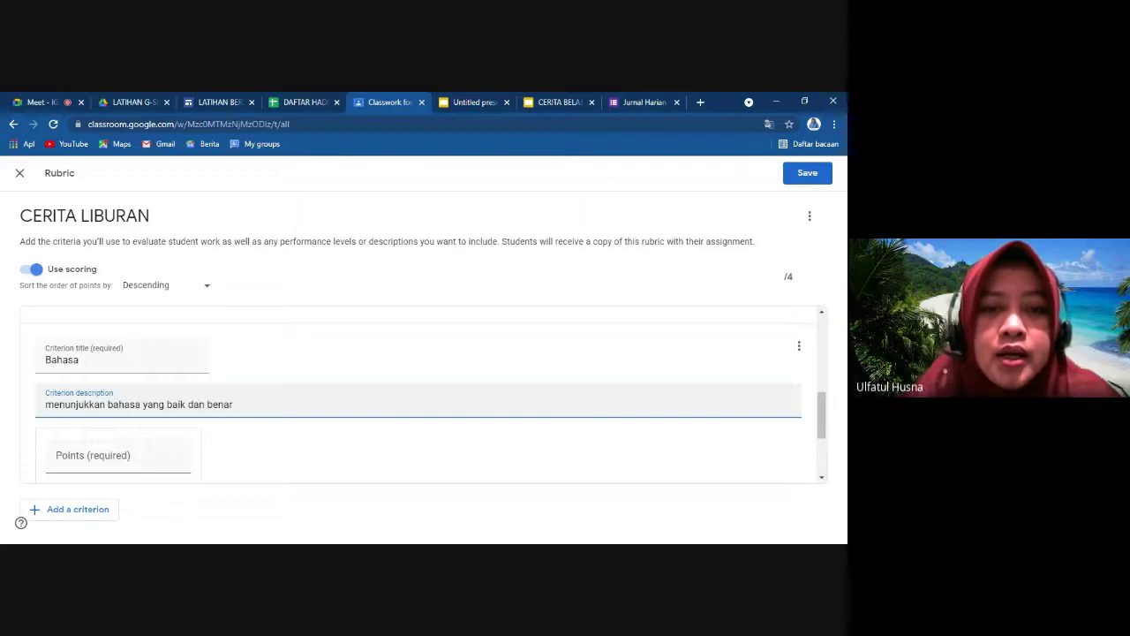
Set the first level of the Bahasa criterion to 1 point and title it "Kurang baik".
{"action": "key", "text": "Tab"}
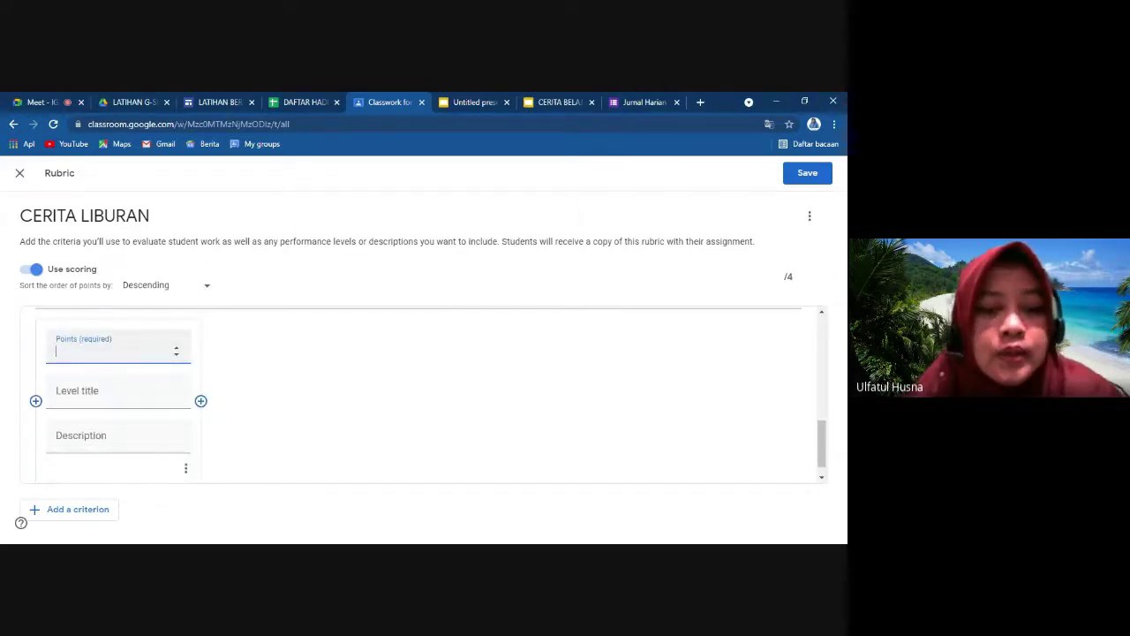
{"action": "type", "text": "1"}
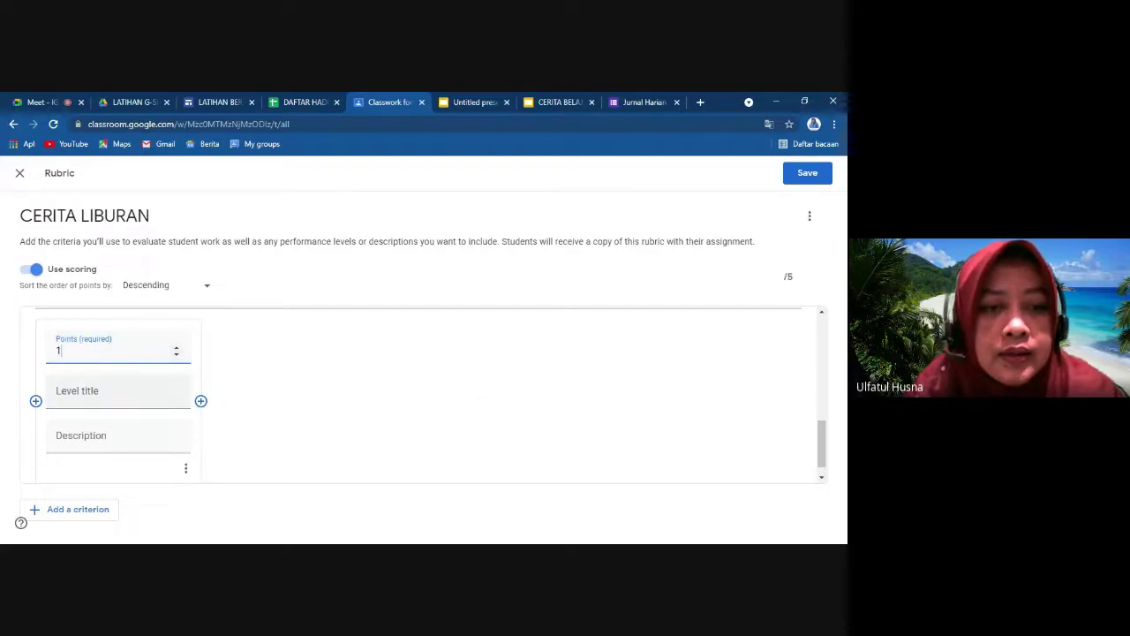
{"action": "left_click", "coordinate": [117, 395]}
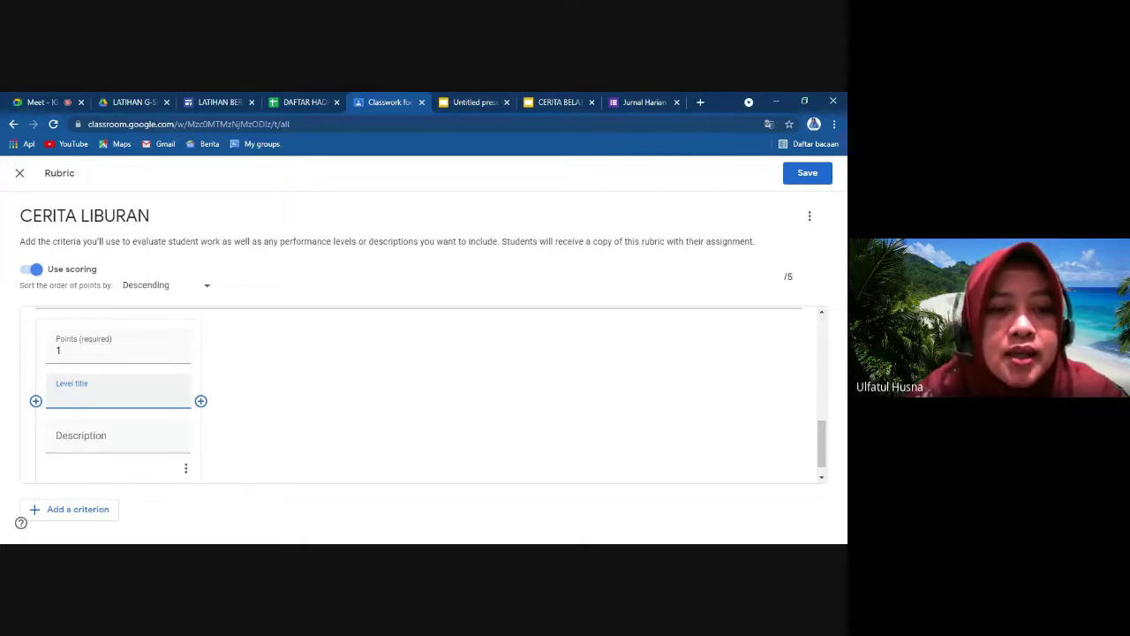
{"action": "type", "text": "Kurang baik"}
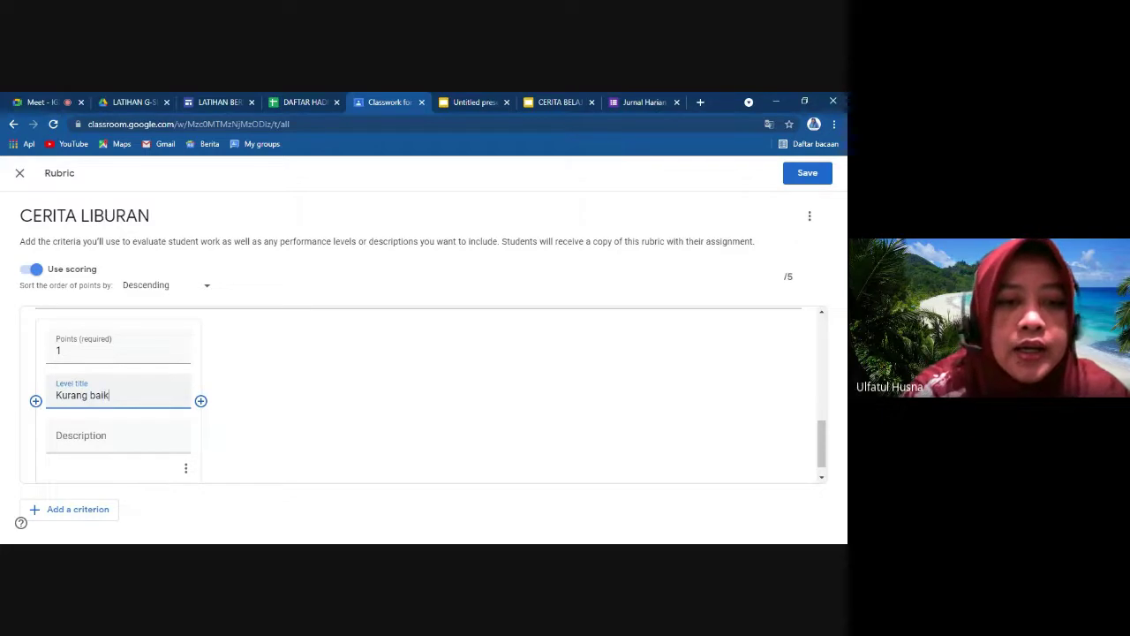
Describe the 1-point level of the Bahasa criterion as "terdapat banyak kata yang berulang".
{"action": "key", "text": "Tab"}
{"action": "type", "text": "terda"}
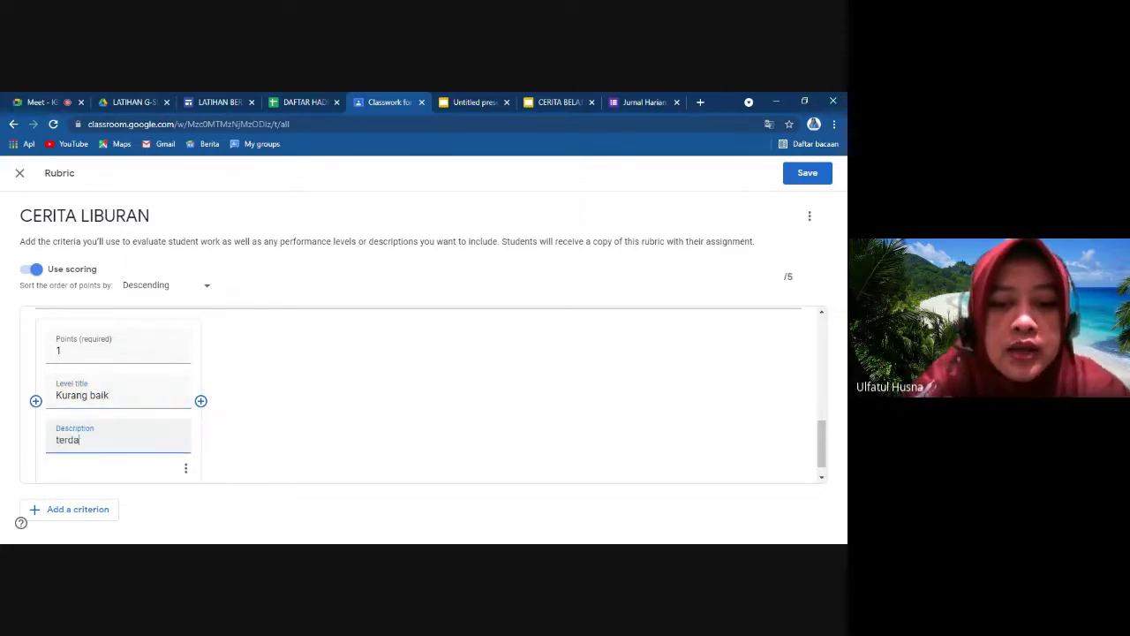
{"action": "type", "text": "pat banyak"}
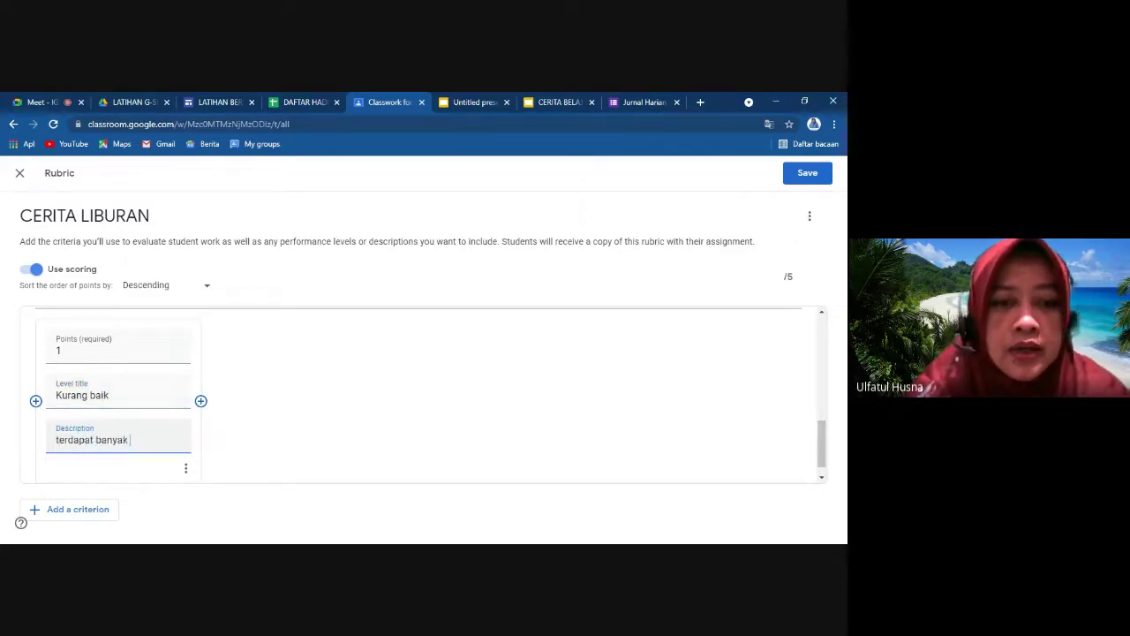
{"action": "key", "text": "BackSpace"}
{"action": "key", "text": "BackSpace"}
{"action": "key", "text": "BackSpace"}
{"action": "key", "text": "BackSpace"}
{"action": "key", "text": "BackSpace"}
{"action": "key", "text": "BackSpace"}
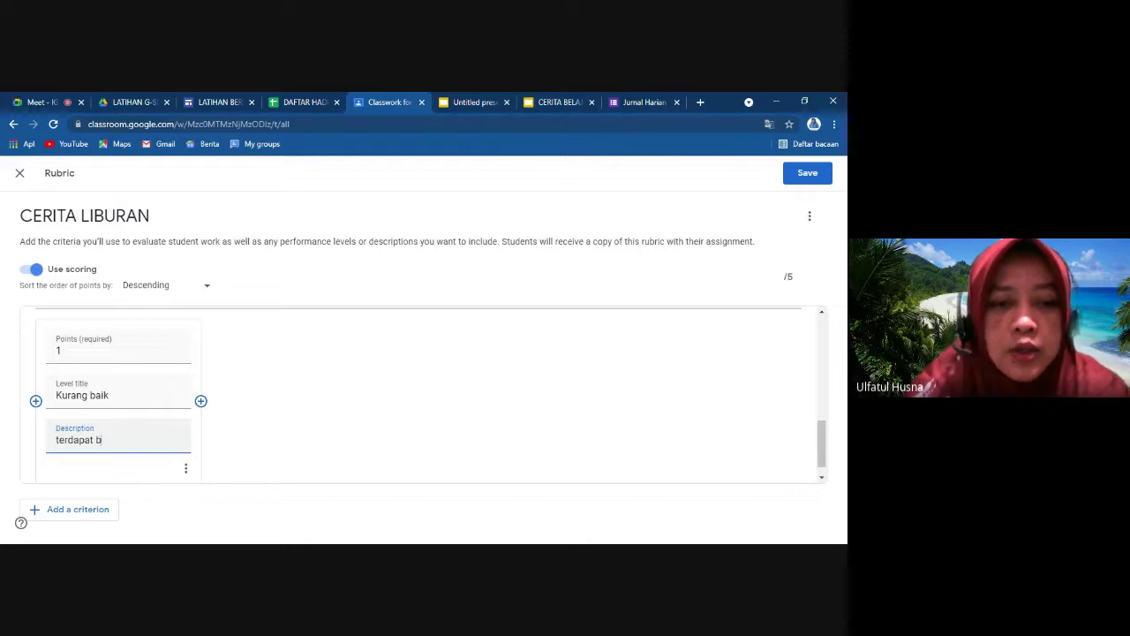
{"action": "type", "text": "anyak "}
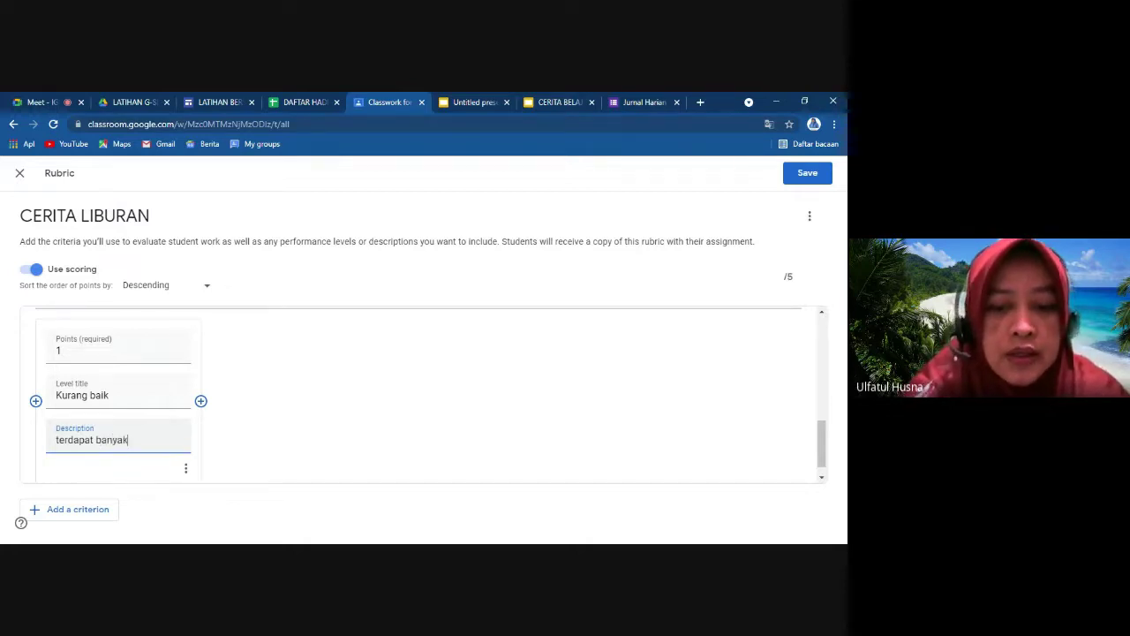
{"action": "type", "text": "kat"}
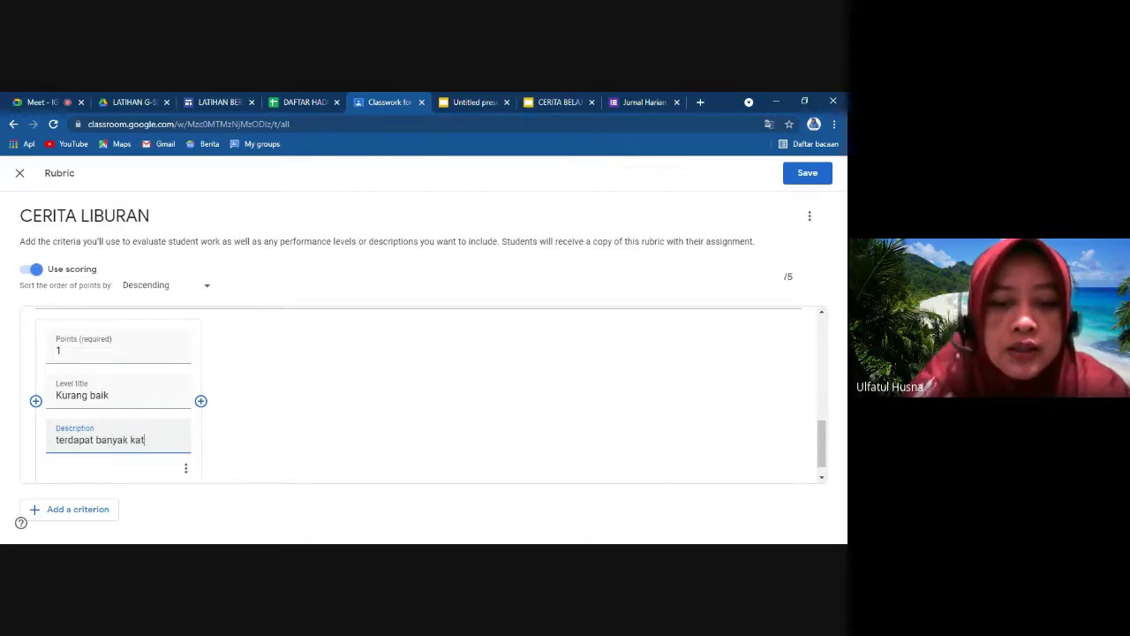
{"action": "type", "text": "a yang t"}
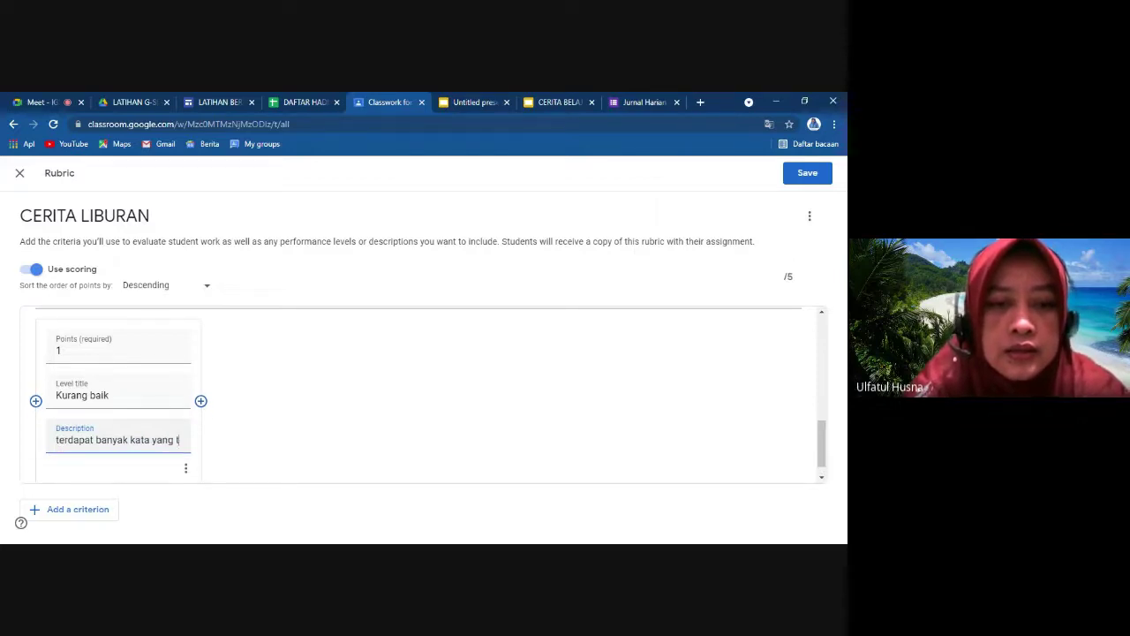
{"action": "type", "text": "idak se"}
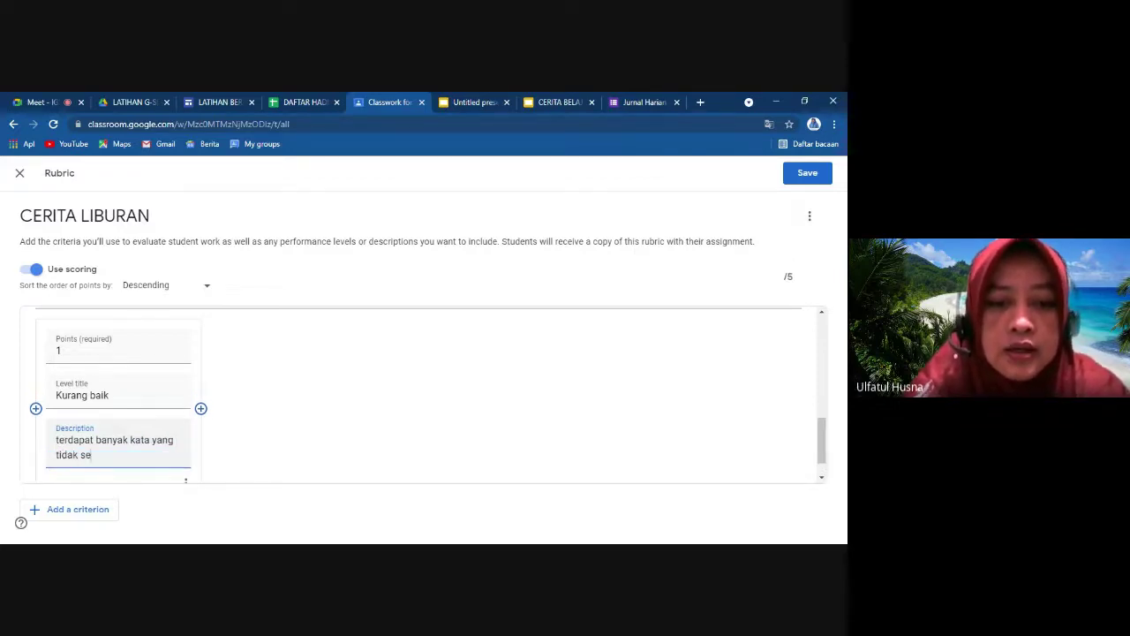
{"action": "key", "text": "BackSpace"}
{"action": "key", "text": "BackSpace"}
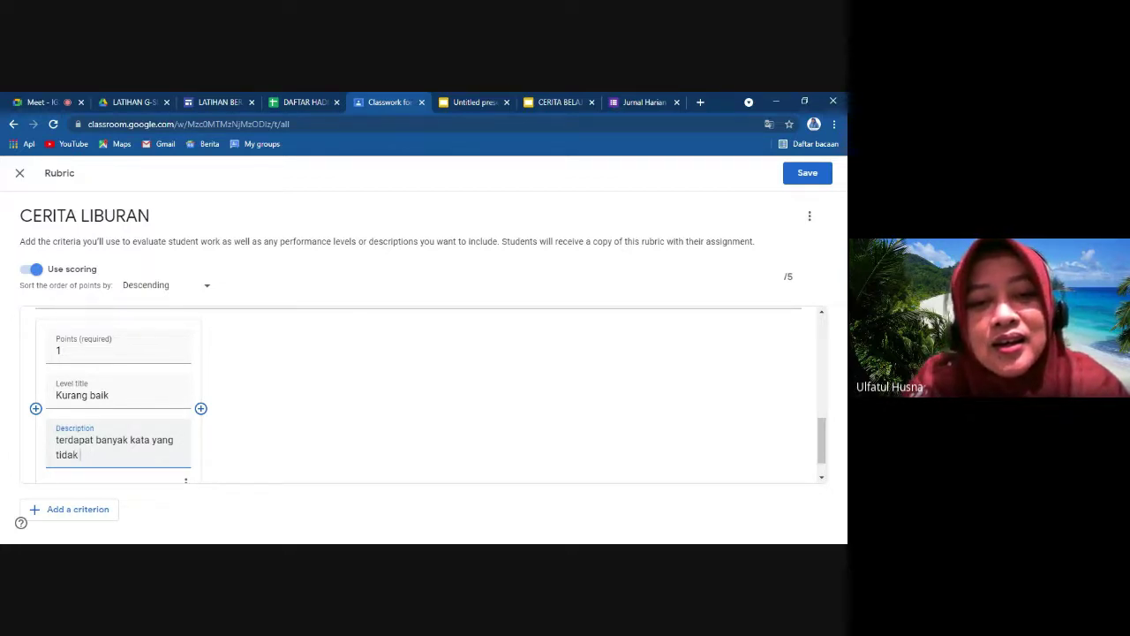
{"action": "type", "text": "baik"}
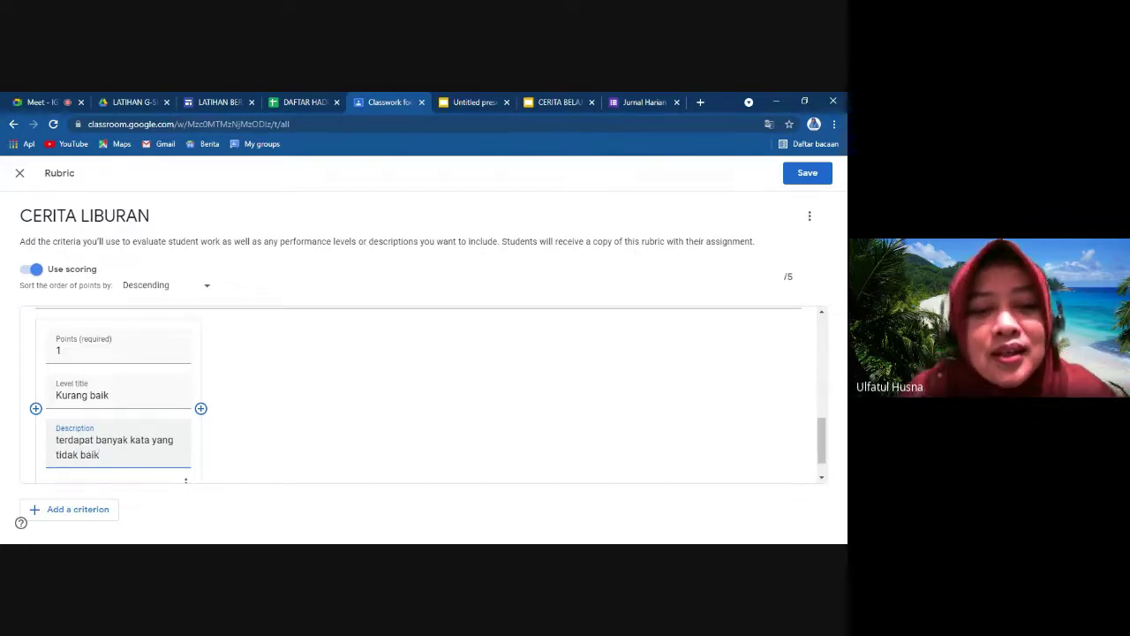
{"action": "key", "text": "BackSpace"}
{"action": "key", "text": "BackSpace"}
{"action": "key", "text": "BackSpace"}
{"action": "key", "text": "BackSpace"}
{"action": "key", "text": "BackSpace"}
{"action": "key", "text": "BackSpace"}
{"action": "key", "text": "BackSpace"}
{"action": "key", "text": "BackSpace"}
{"action": "key", "text": "BackSpace"}
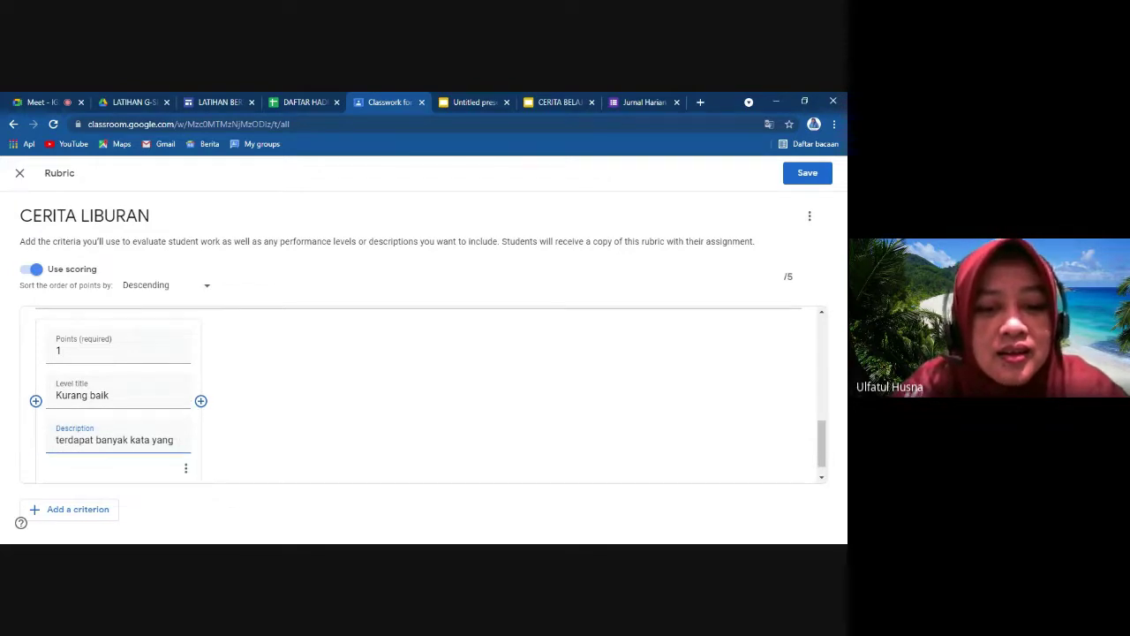
{"action": "type", "text": "berulang"}
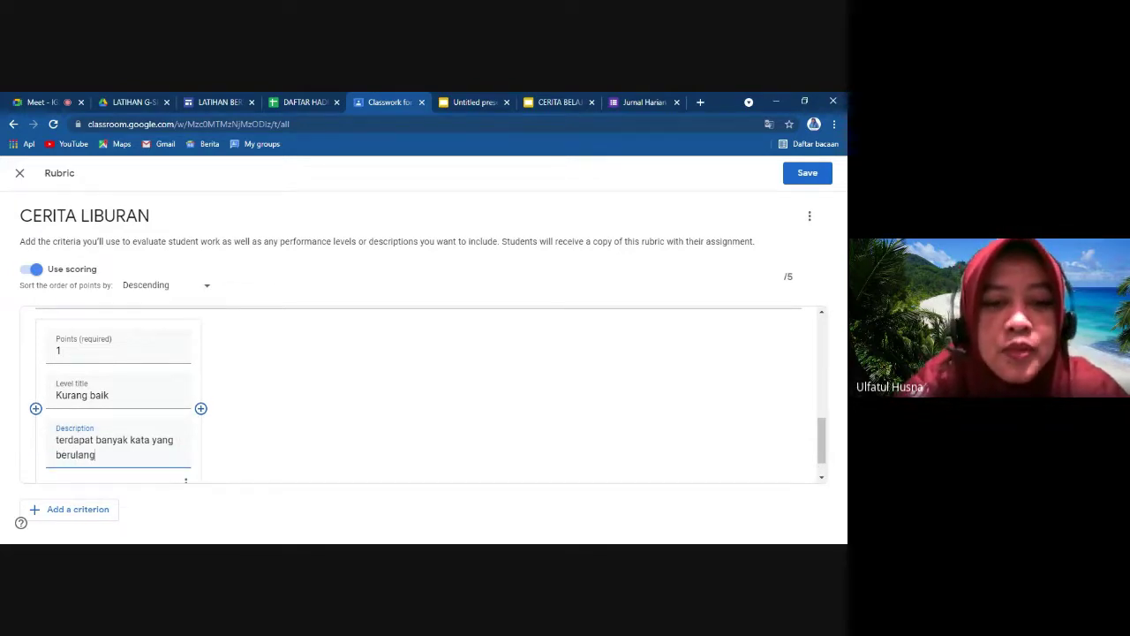
Add a 2-point level titled "Cukup baik" to the Bahasa criterion.
{"action": "left_click", "coordinate": [201, 409]}
{"action": "type", "text": "2"}
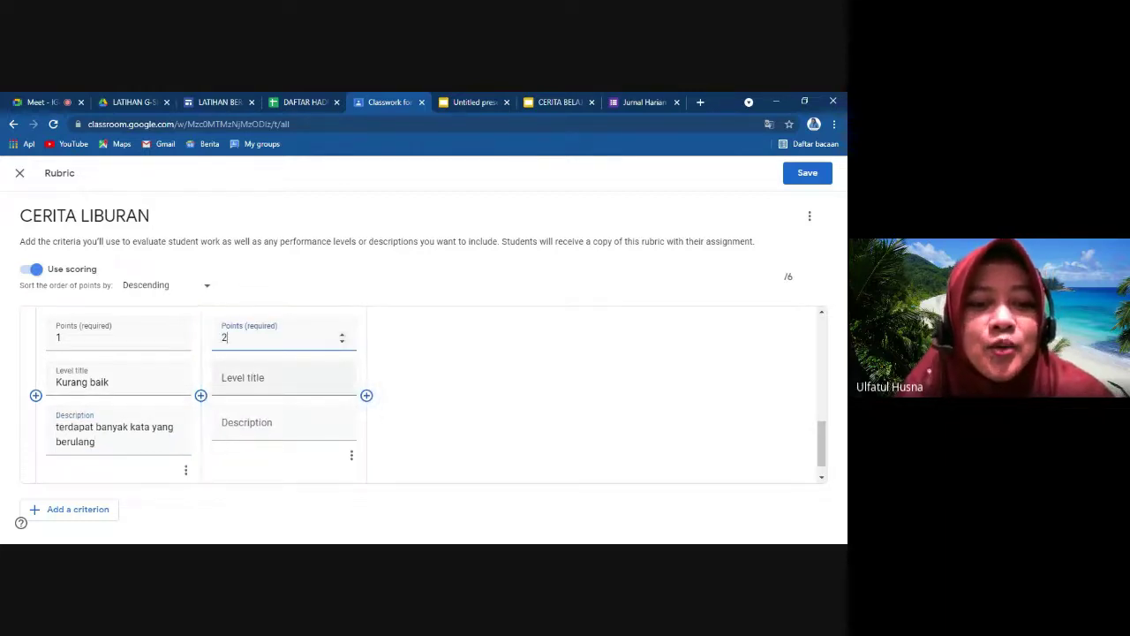
{"action": "key", "text": "Tab"}
{"action": "type", "text": "C"}
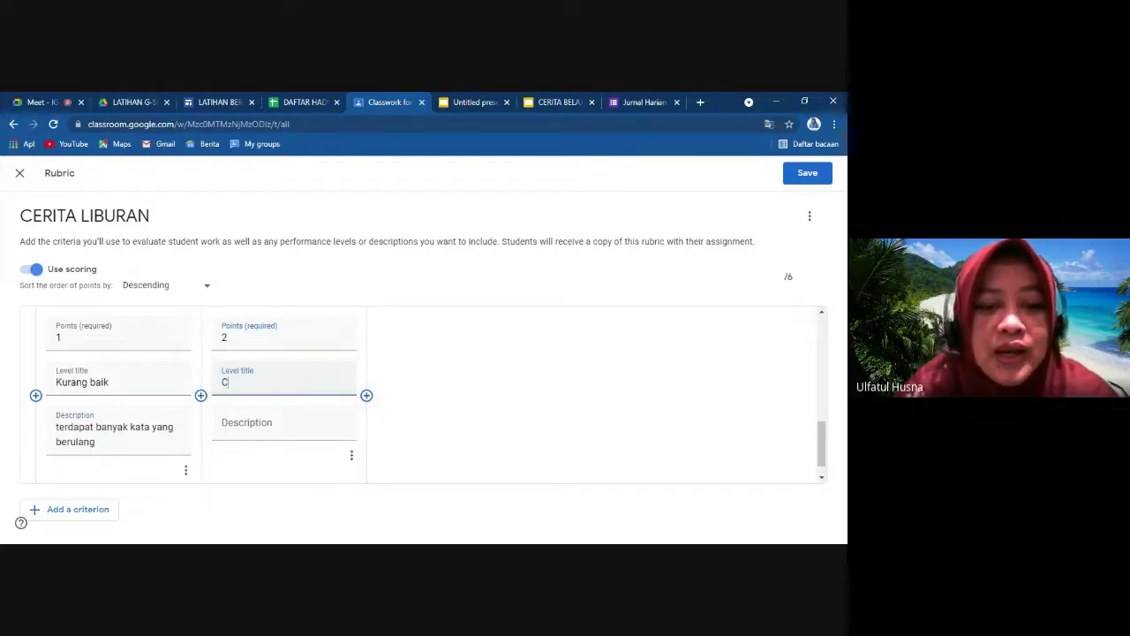
{"action": "type", "text": "ukup baik"}
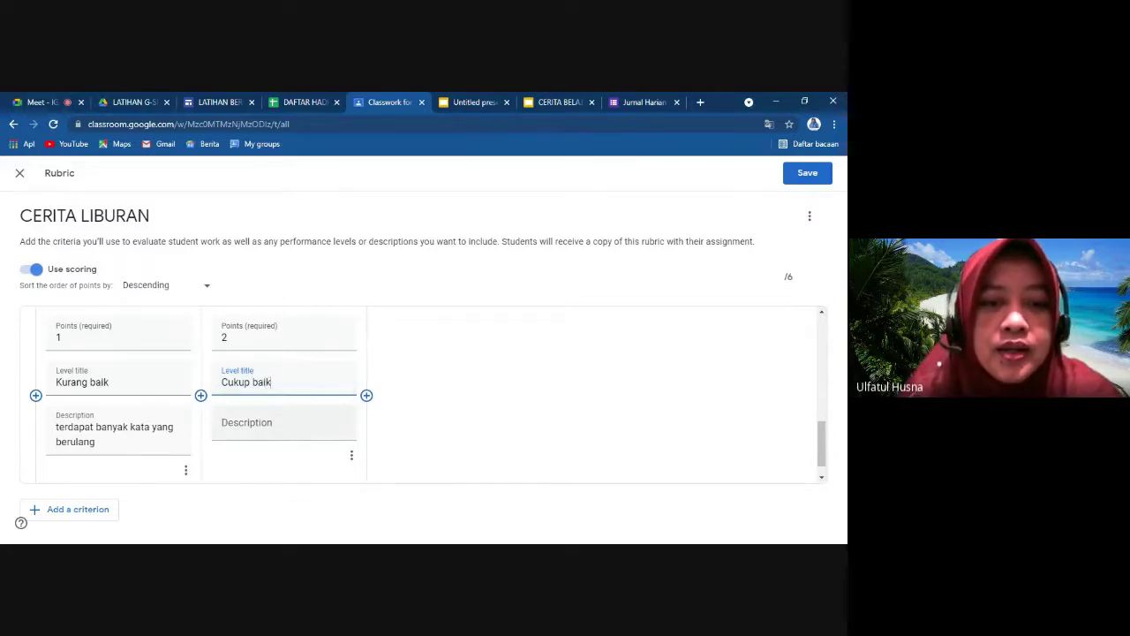
Describe the 2-point level of the Bahasa criterion as "terdapat beberapa pengulangan".
{"action": "key", "text": "Tab"}
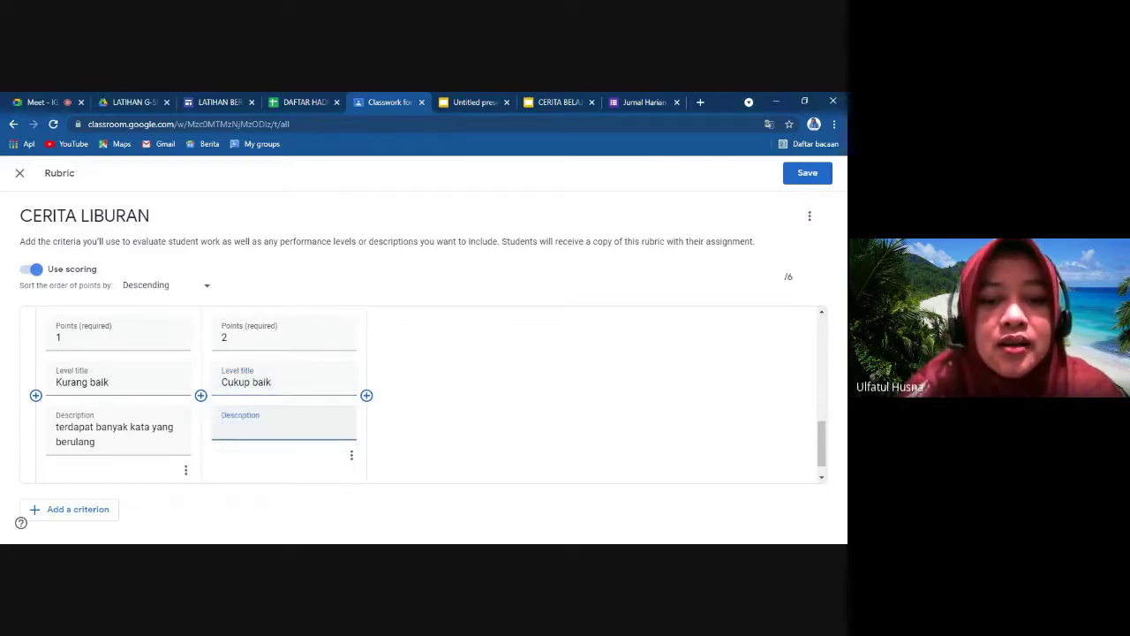
{"action": "type", "text": "terdap"}
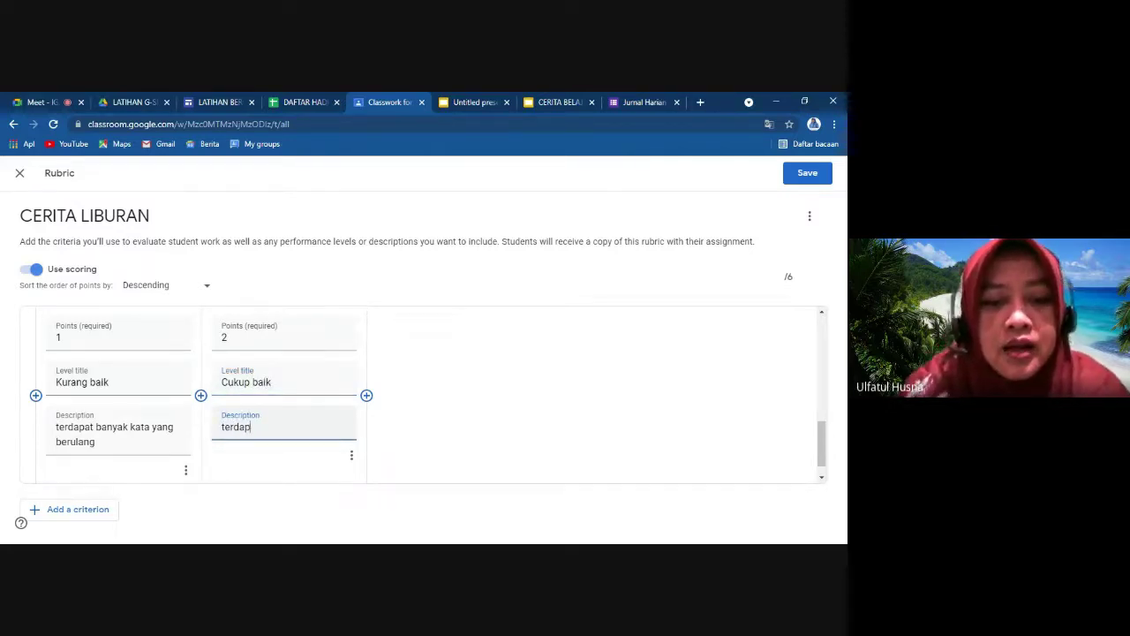
{"action": "type", "text": "at beberapa penguam"}
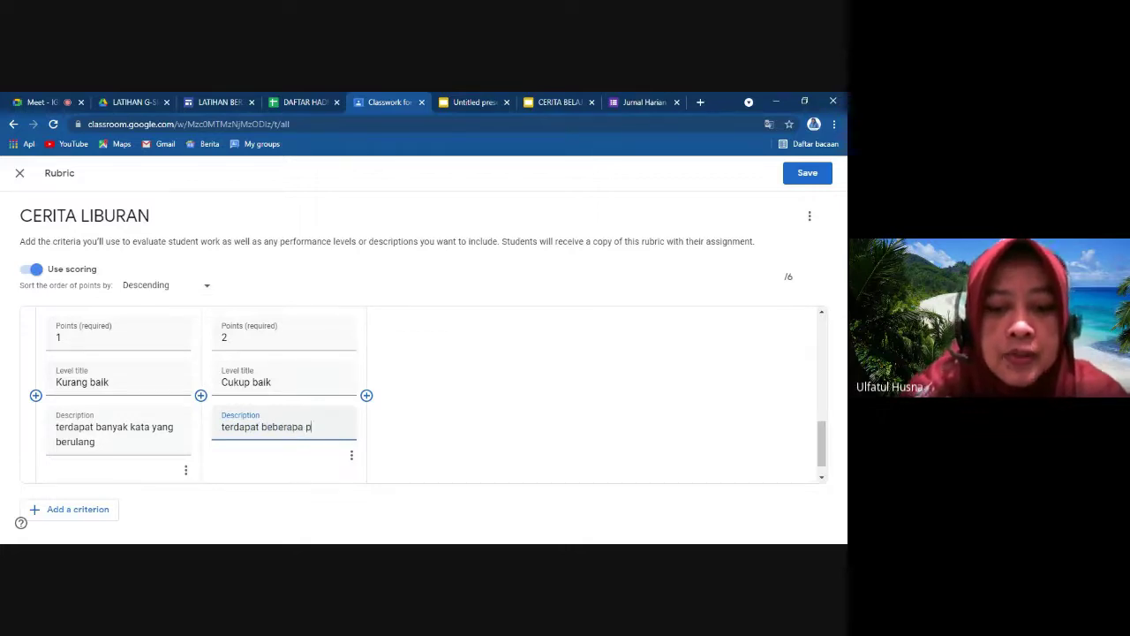
{"action": "key", "text": "BackSpace"}
{"action": "key", "text": "BackSpace"}
{"action": "key", "text": "BackSpace"}
{"action": "key", "text": "BackSpace"}
{"action": "key", "text": "BackSpace"}
{"action": "key", "text": "BackSpace"}
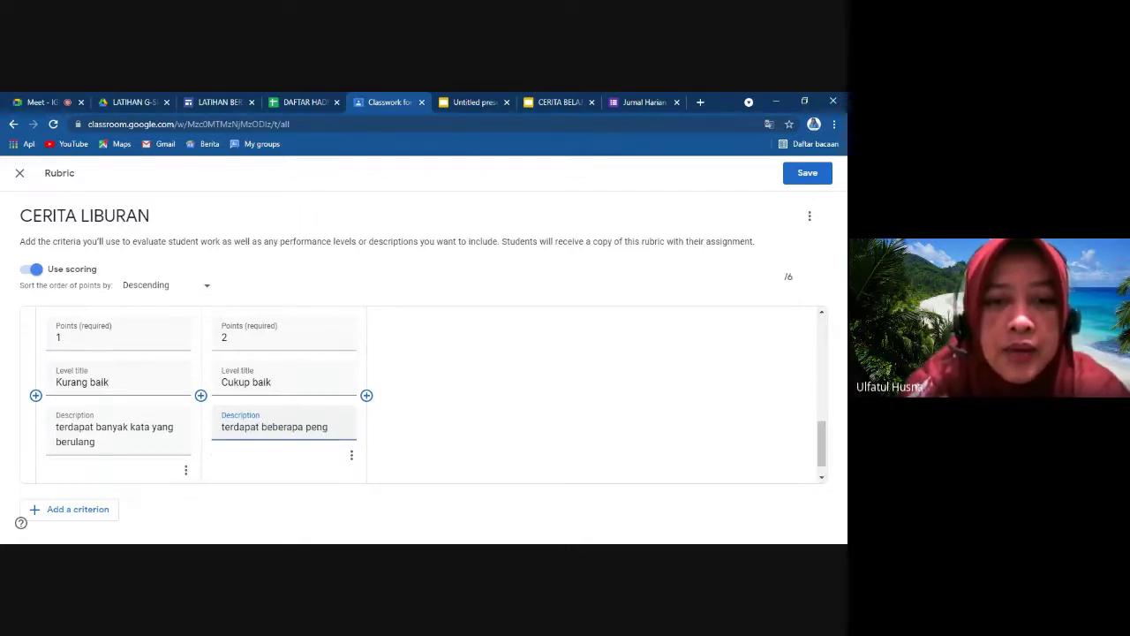
{"action": "key", "text": "BackSpace"}
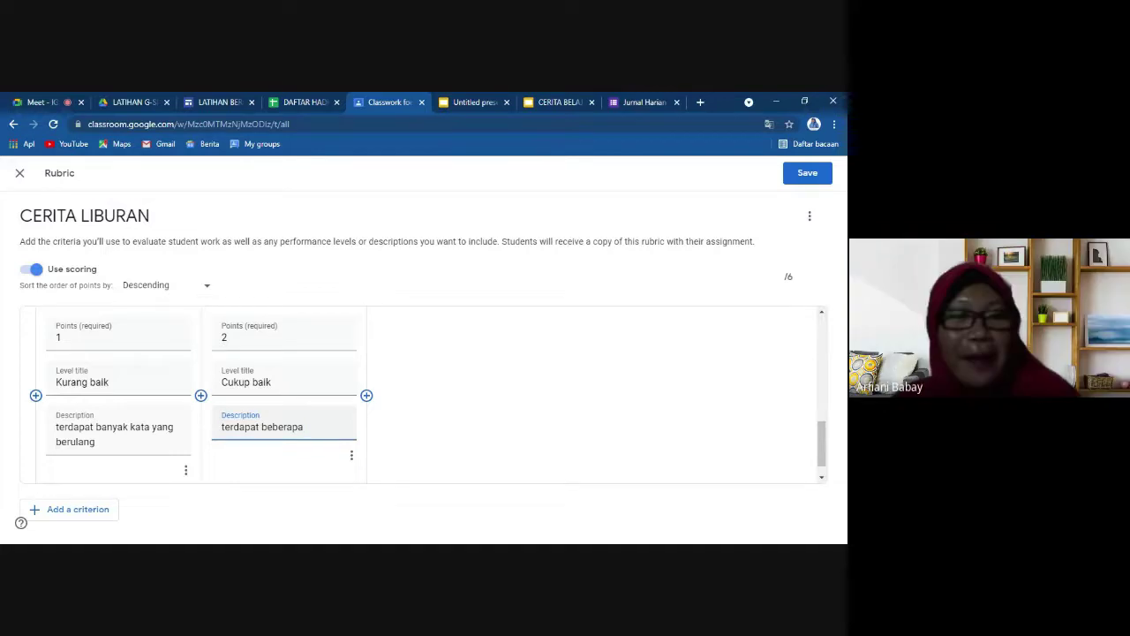
{"action": "type", "text": "kata yang"}
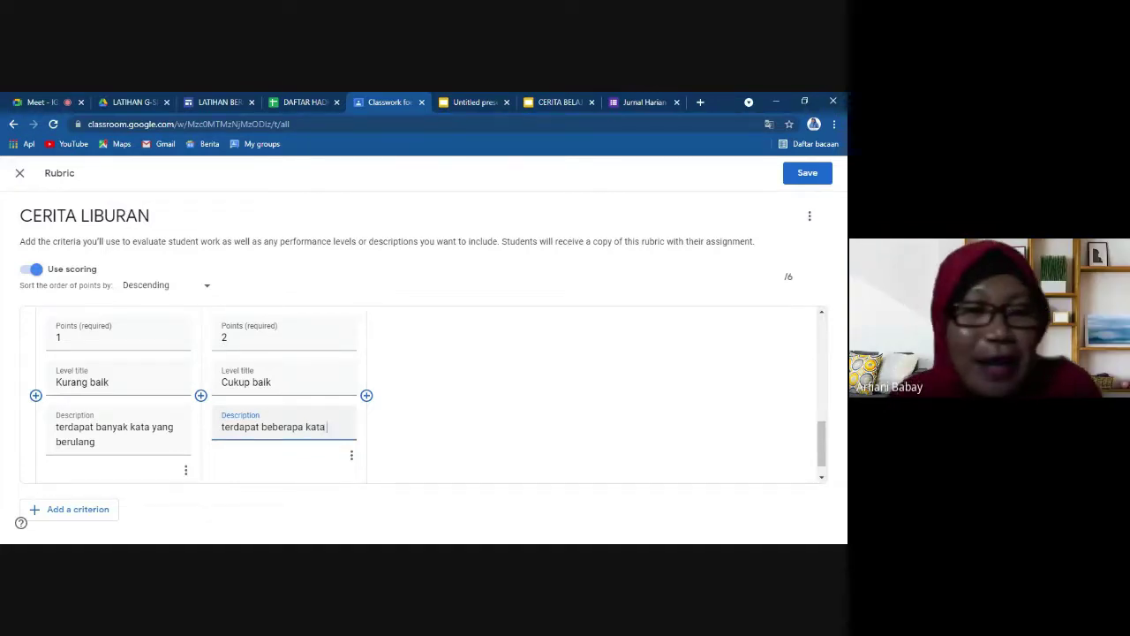
{"action": "key", "text": "BackSpace"}
{"action": "key", "text": "BackSpace"}
{"action": "key", "text": "BackSpace"}
{"action": "key", "text": "BackSpace"}
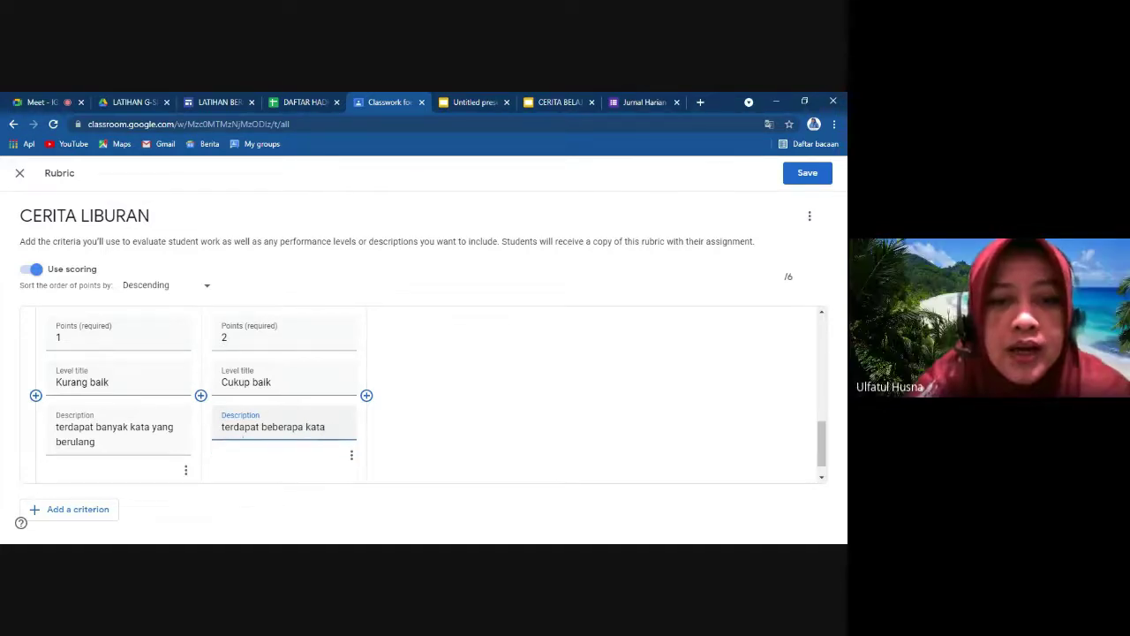
{"action": "key", "text": "BackSpace"}
{"action": "key", "text": "BackSpace"}
{"action": "key", "text": "BackSpace"}
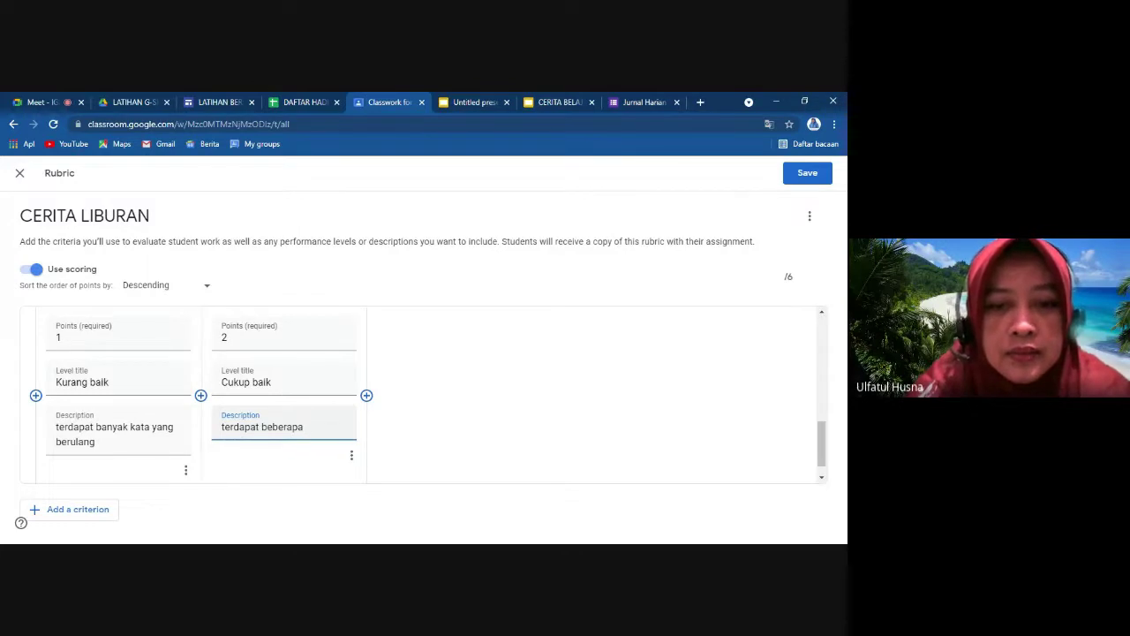
{"action": "type", "text": "pengual"}
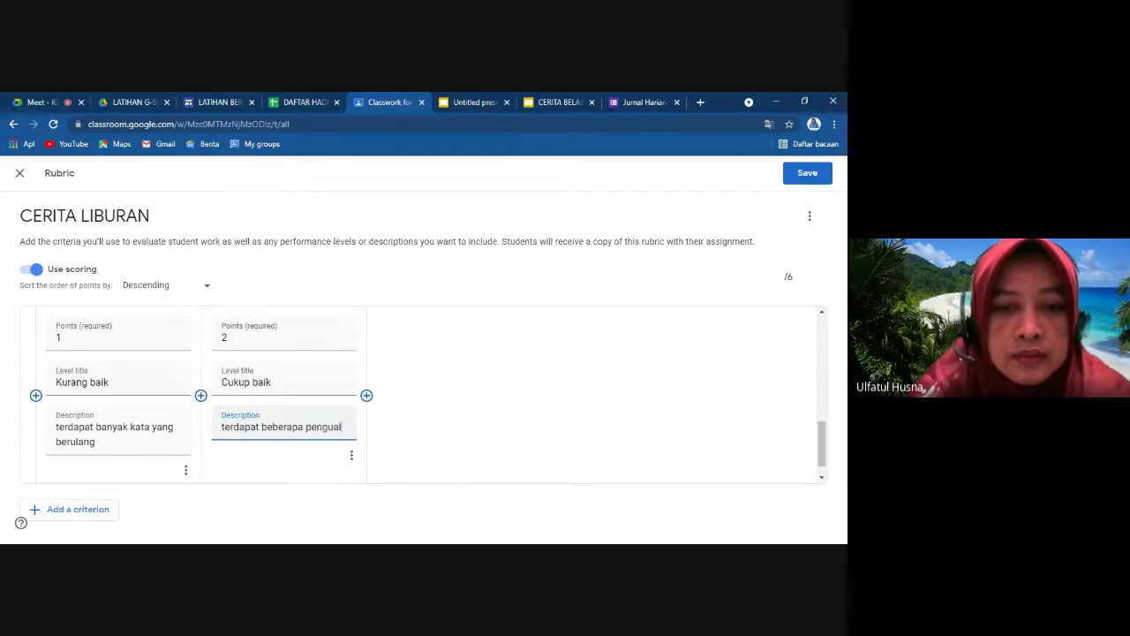
{"action": "key", "text": "BackSpace"}
{"action": "type", "text": "ka"}
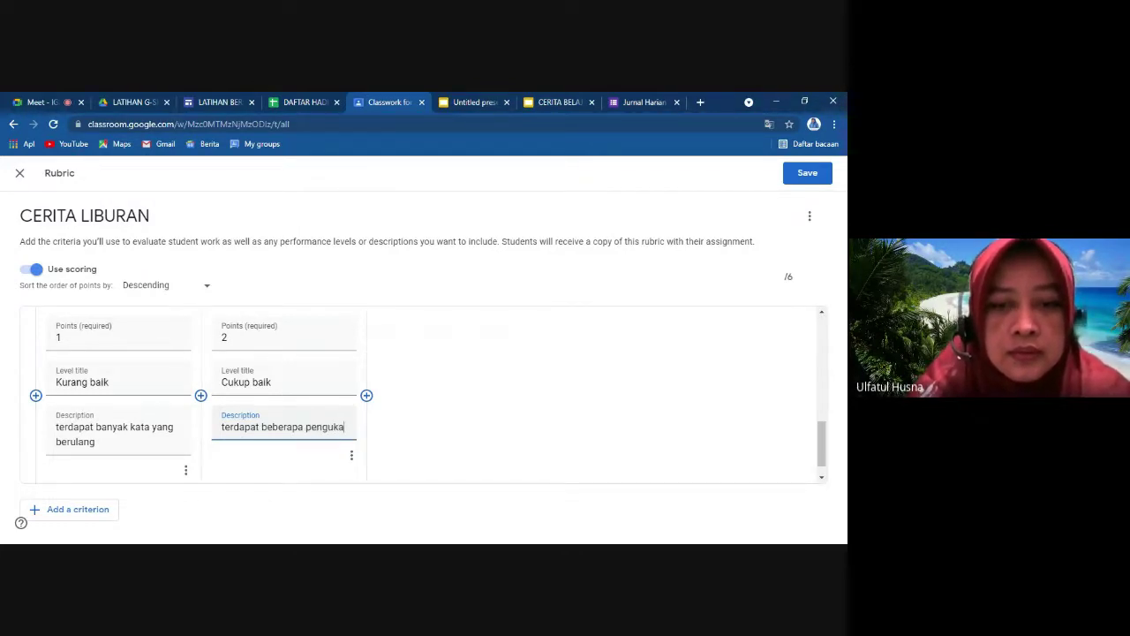
{"action": "type", "text": "langan"}
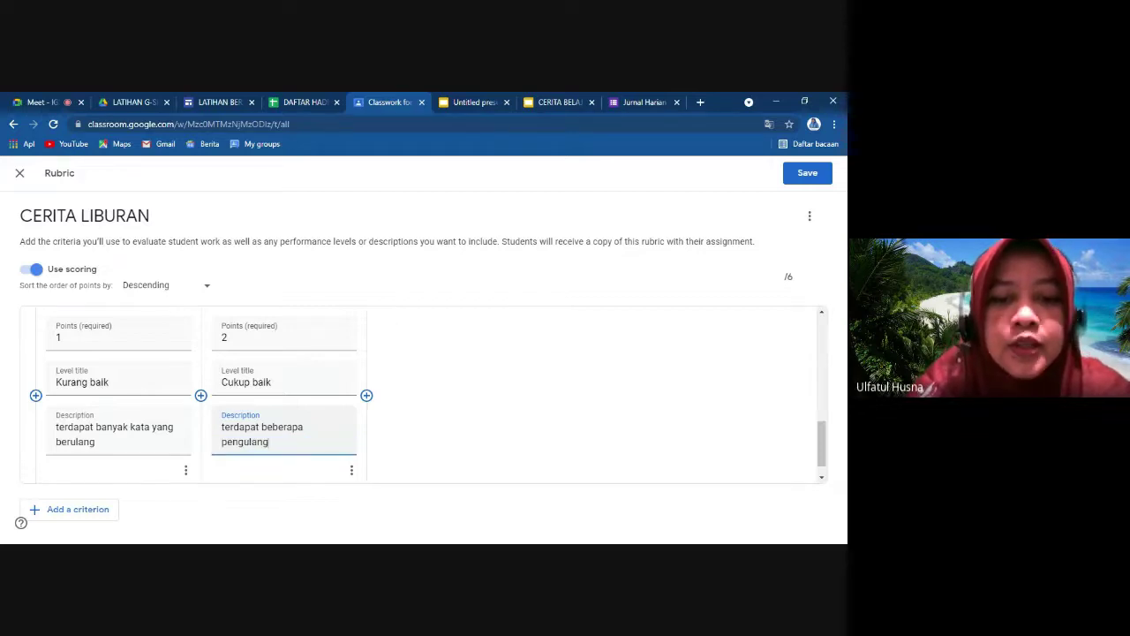
Add a 3-point level titled "Baik" to the Bahasa criterion.
{"action": "left_click", "coordinate": [366, 394]}
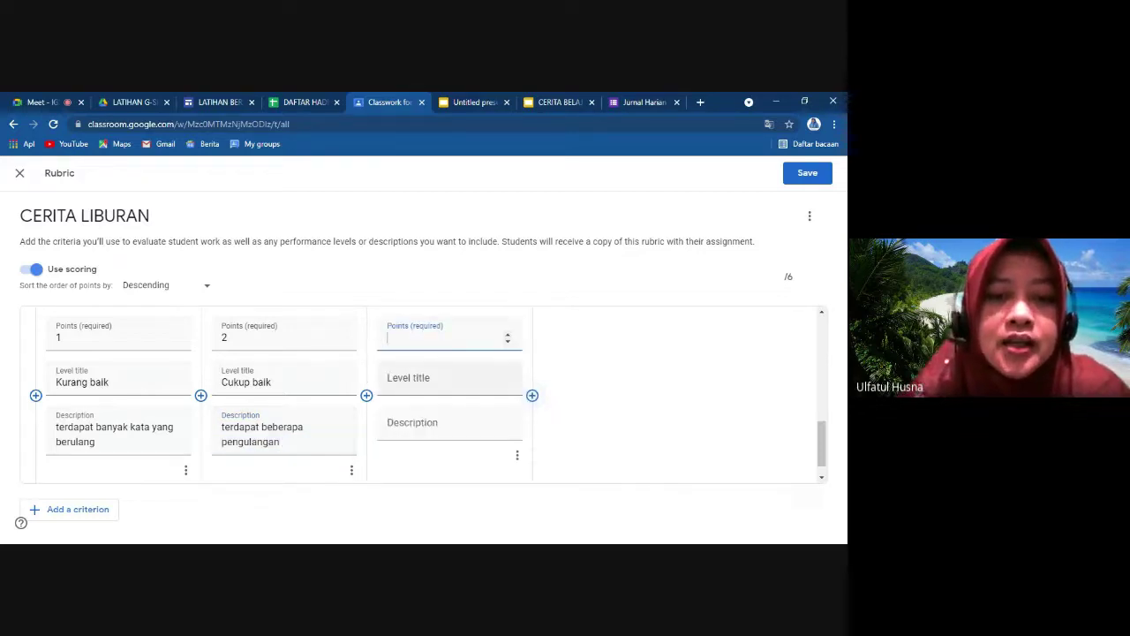
{"action": "type", "text": "3"}
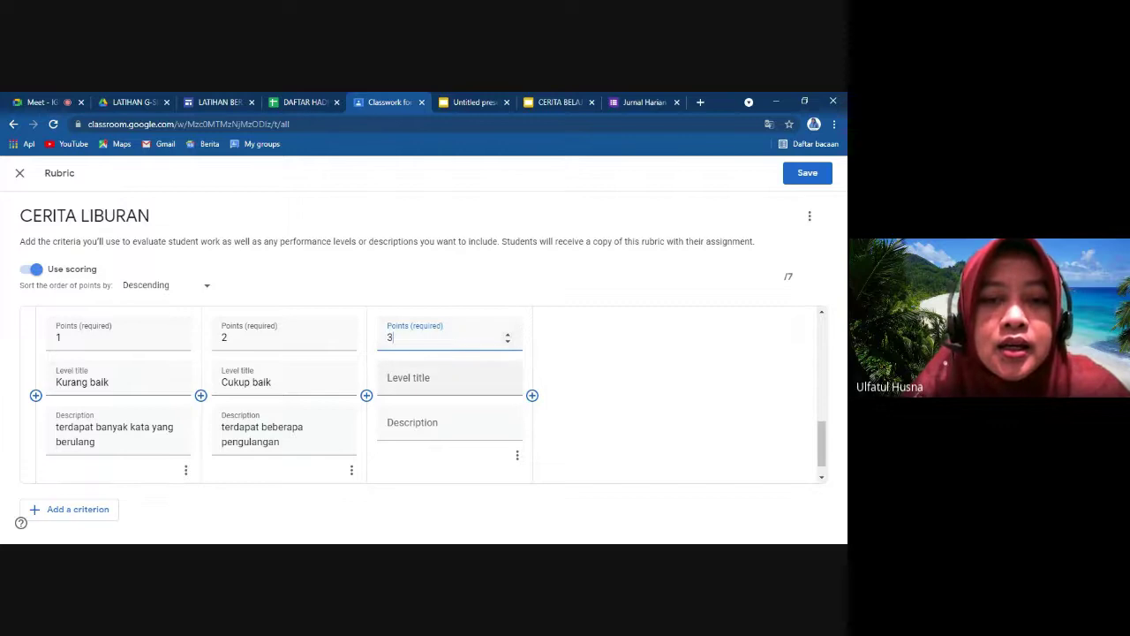
{"action": "left_click", "coordinate": [424, 378]}
{"action": "type", "text": "Baik"}
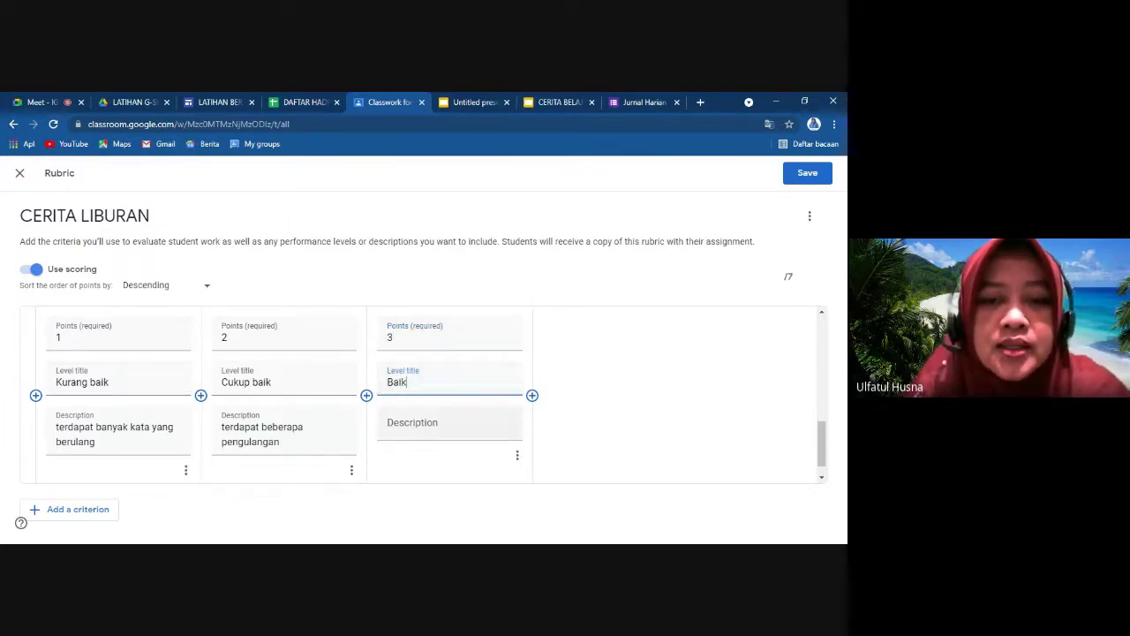
Describe the 3-point level of the Bahasa criterion as "kata yang digunakan sudah sesuai dengan ejaan PUEBi".
{"action": "left_click", "coordinate": [424, 429]}
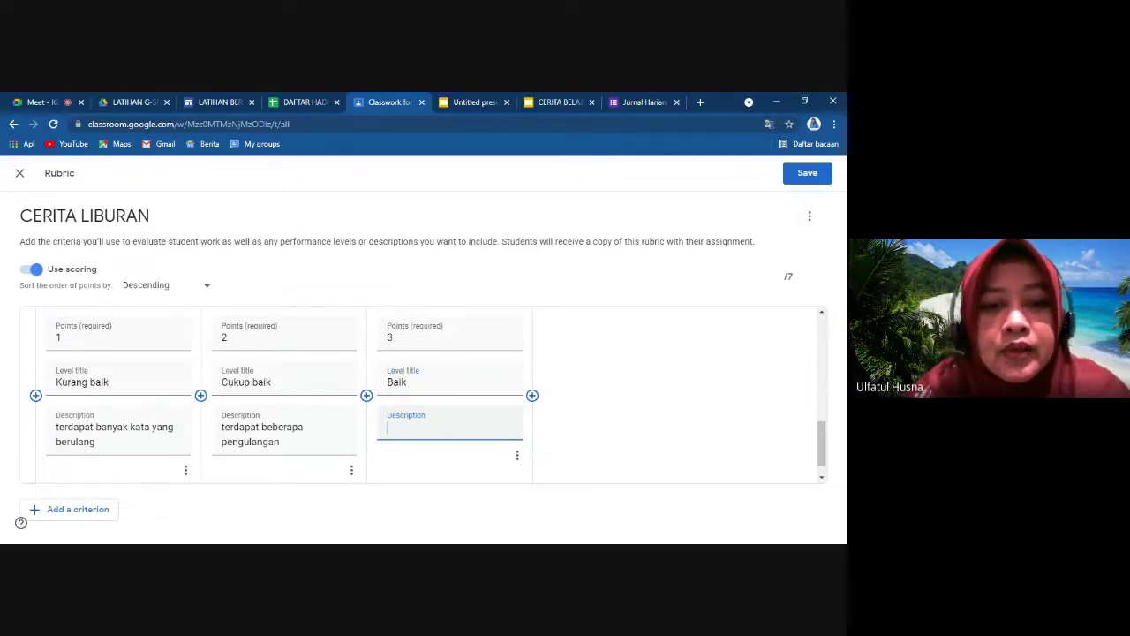
{"action": "type", "text": "ka"}
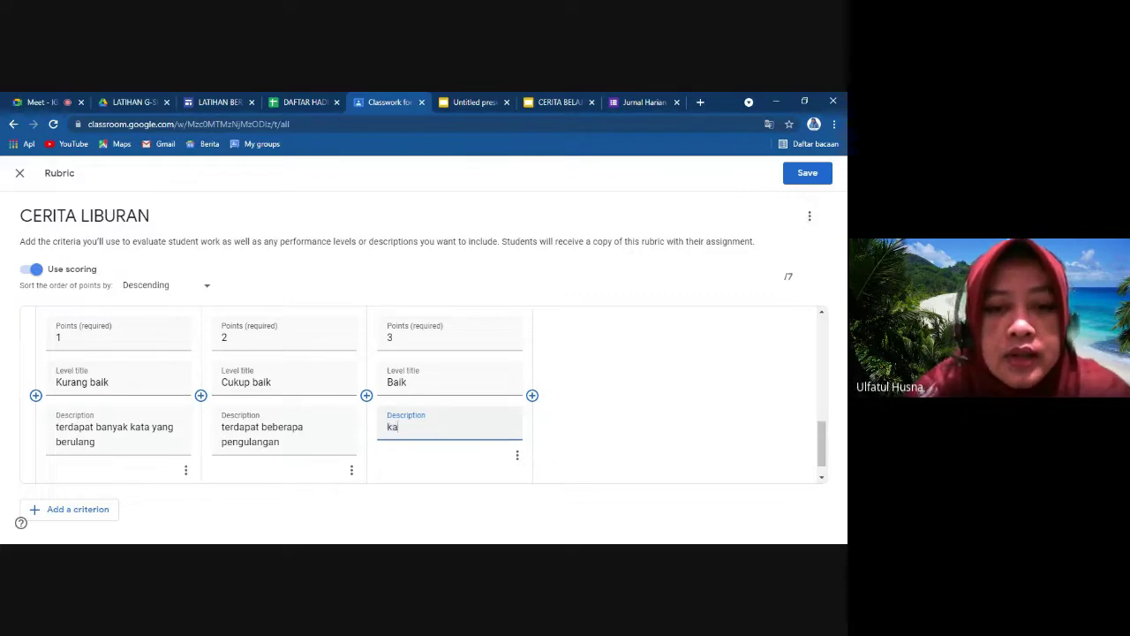
{"action": "type", "text": "ta uyang"}
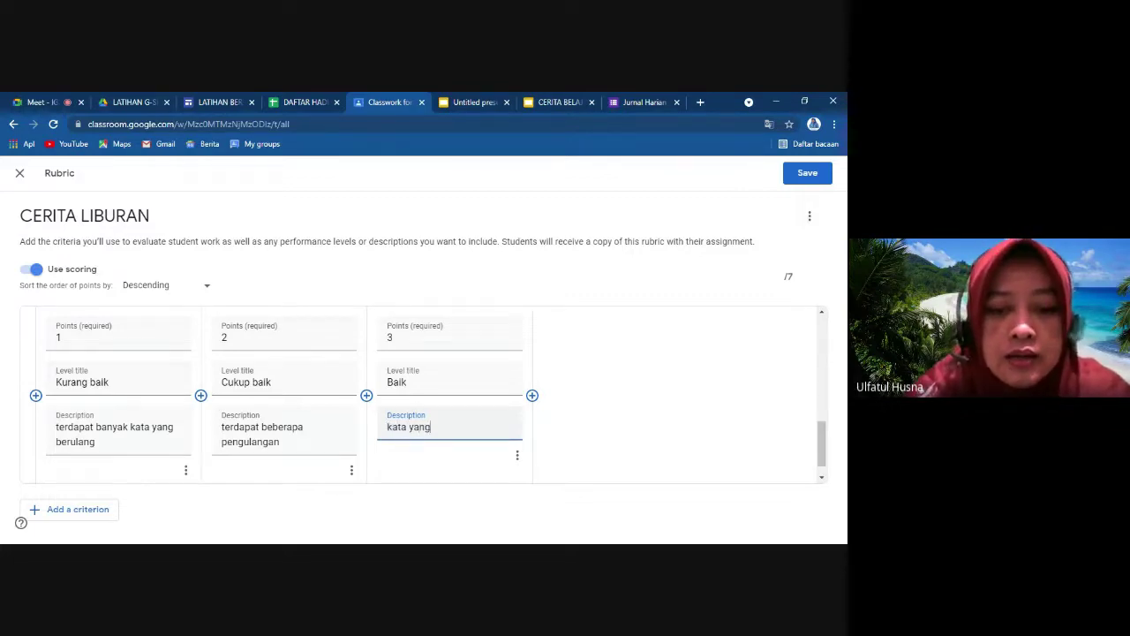
{"action": "type", "text": " digunaka"}
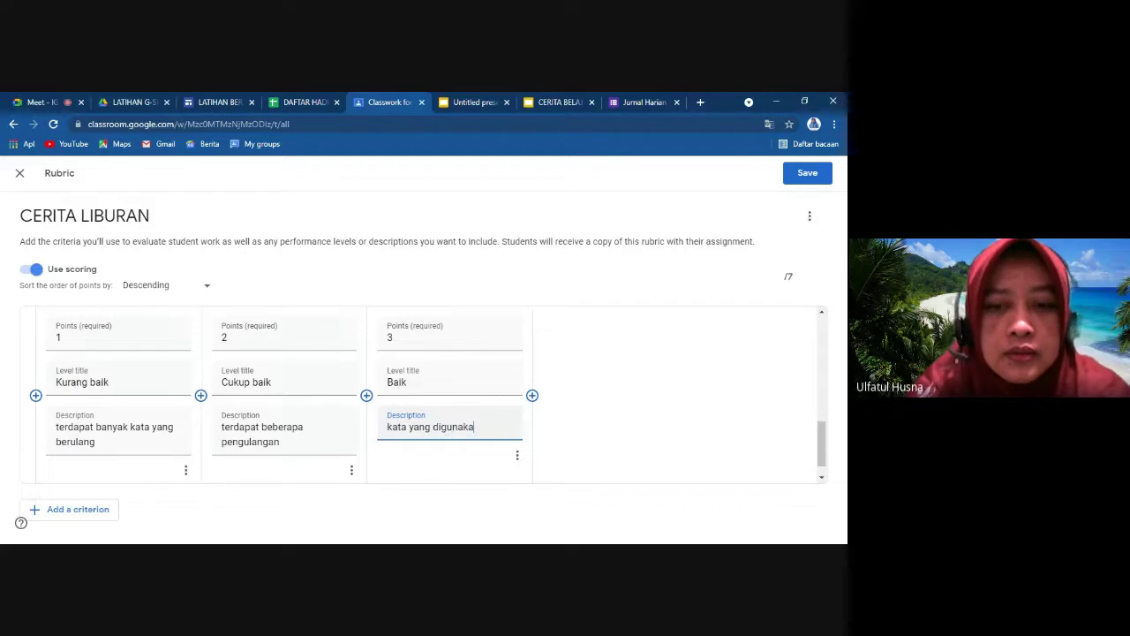
{"action": "type", "text": "n sudah sesai"}
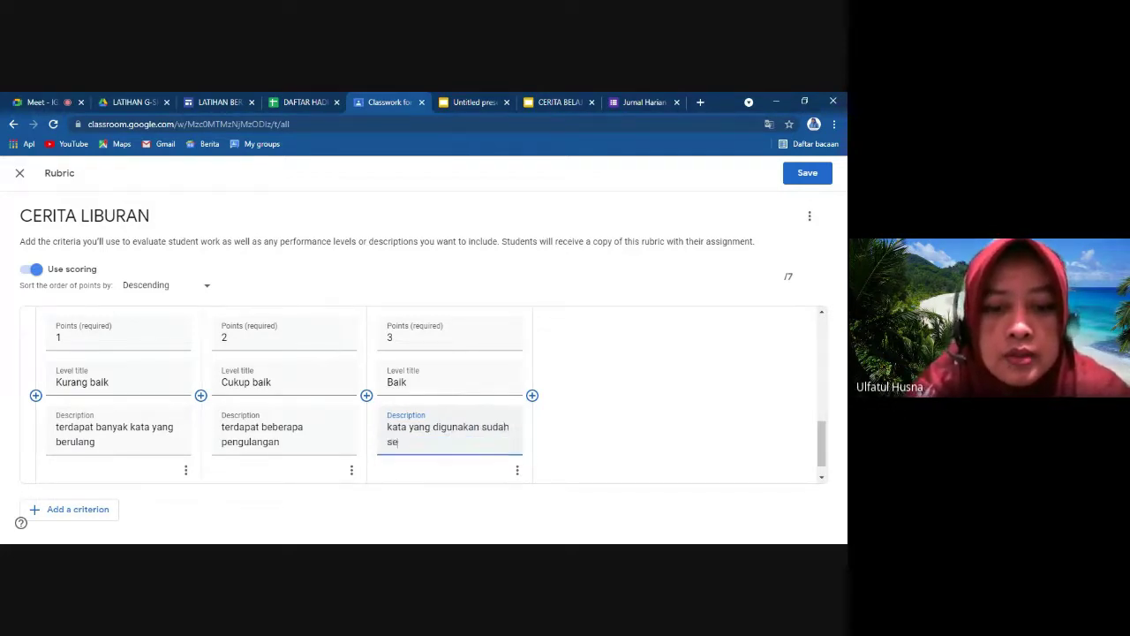
{"action": "key", "text": "BackSpace"}
{"action": "key", "text": "BackSpace"}
{"action": "type", "text": "uai dengan "}
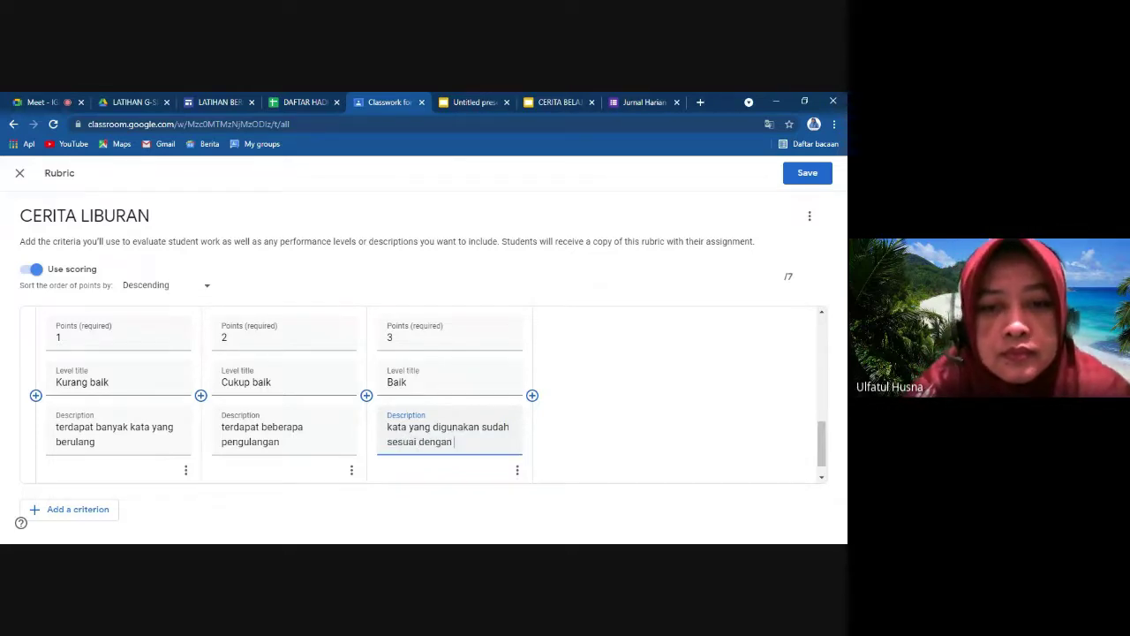
{"action": "type", "text": "ejaan PUEBI"}
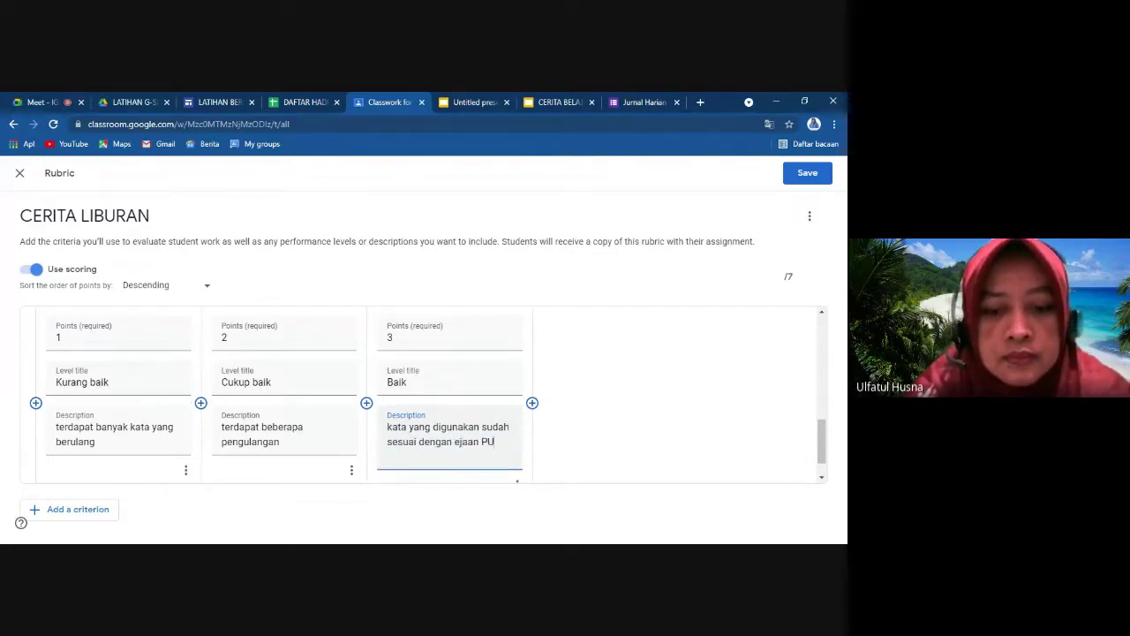
Add a 4-point level titled "Sangat baik" to the Bahasa criterion.
{"action": "left_click", "coordinate": [532, 403]}
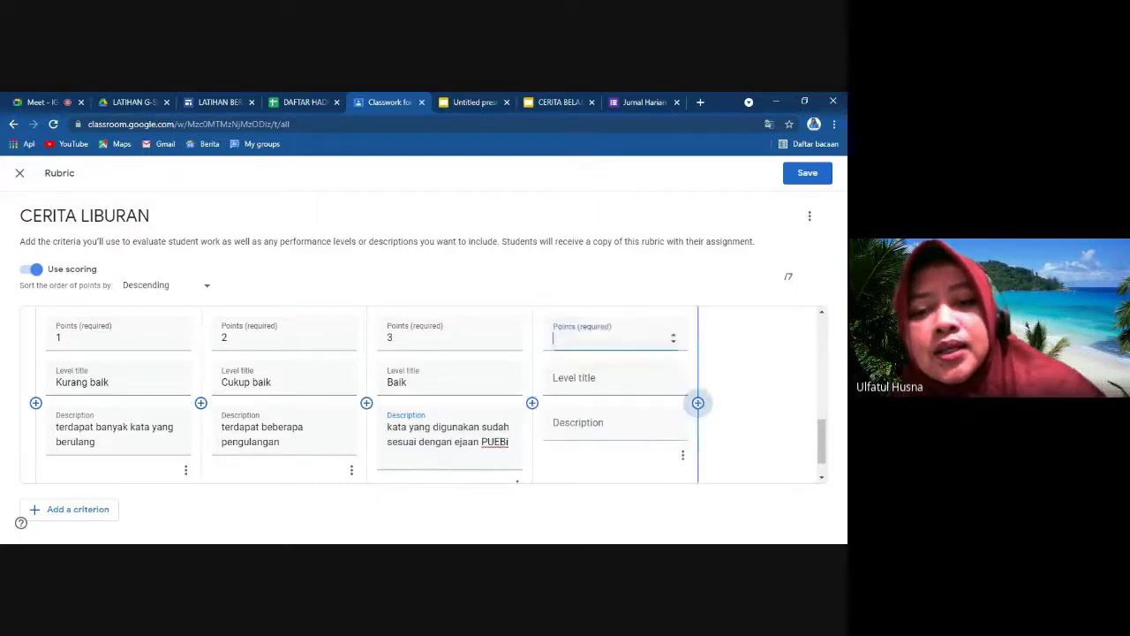
{"action": "type", "text": "4"}
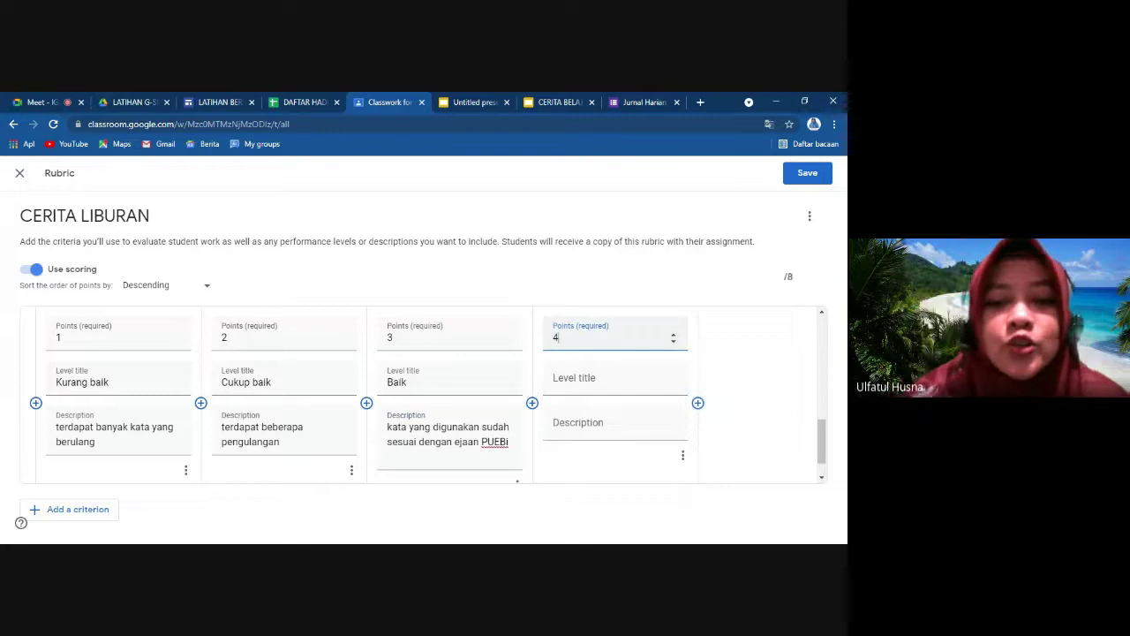
{"action": "key", "text": "Tab"}
{"action": "type", "text": "Sanga"}
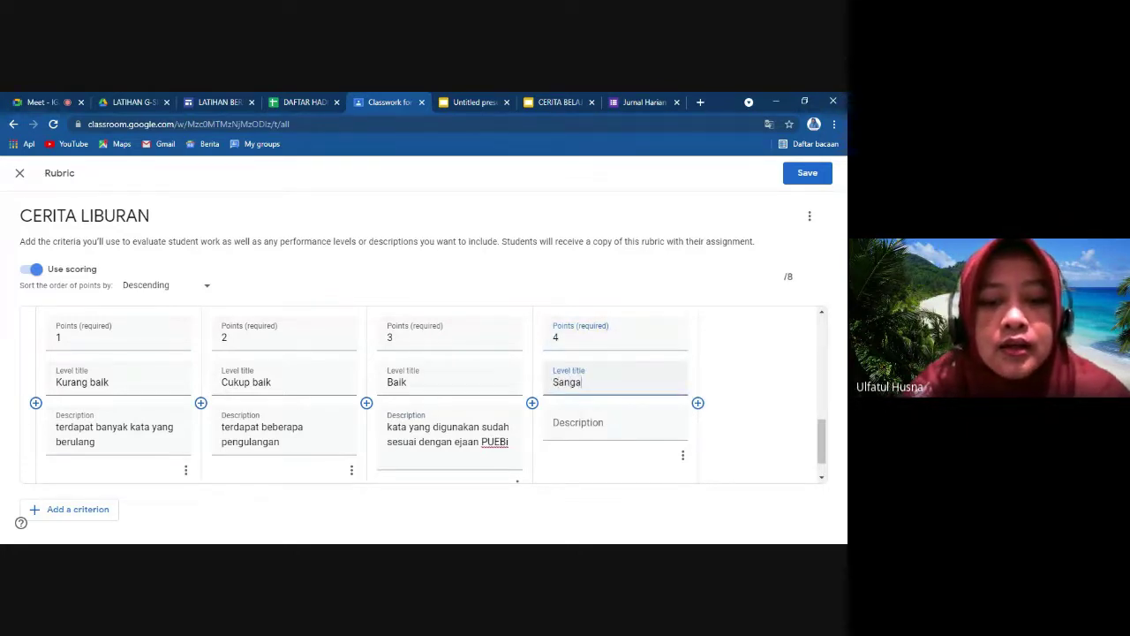
{"action": "type", "text": "t baik"}
{"action": "key", "text": "Tab"}
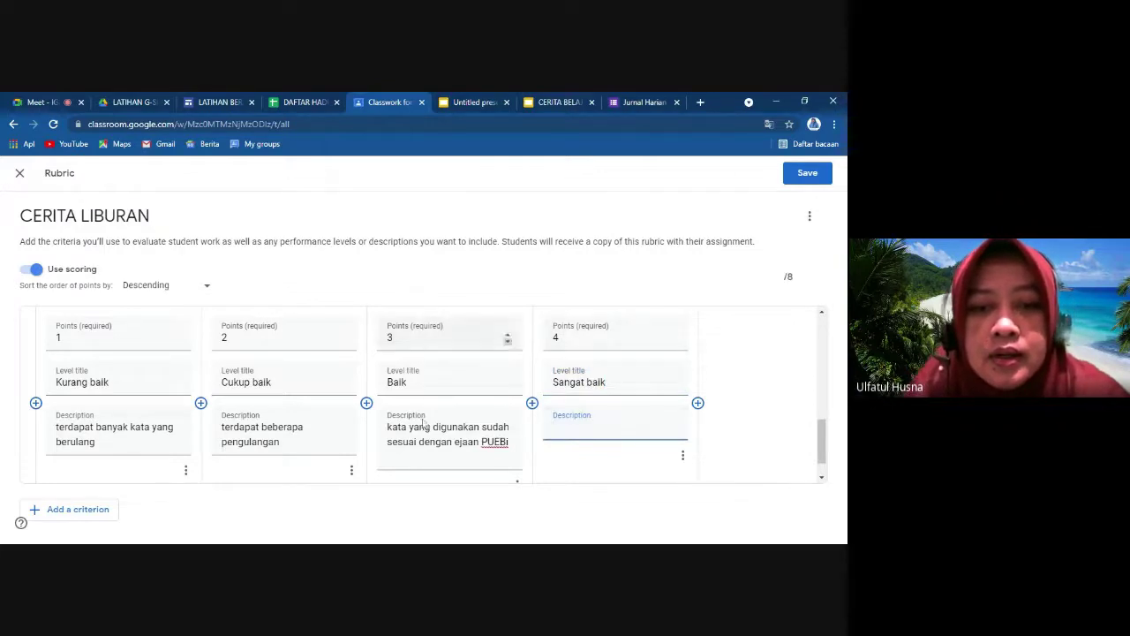
Copy the 3-point level's description into the description of the 4-point level of the Bahasa criterion.
{"action": "triple_click", "coordinate": [448, 433]}
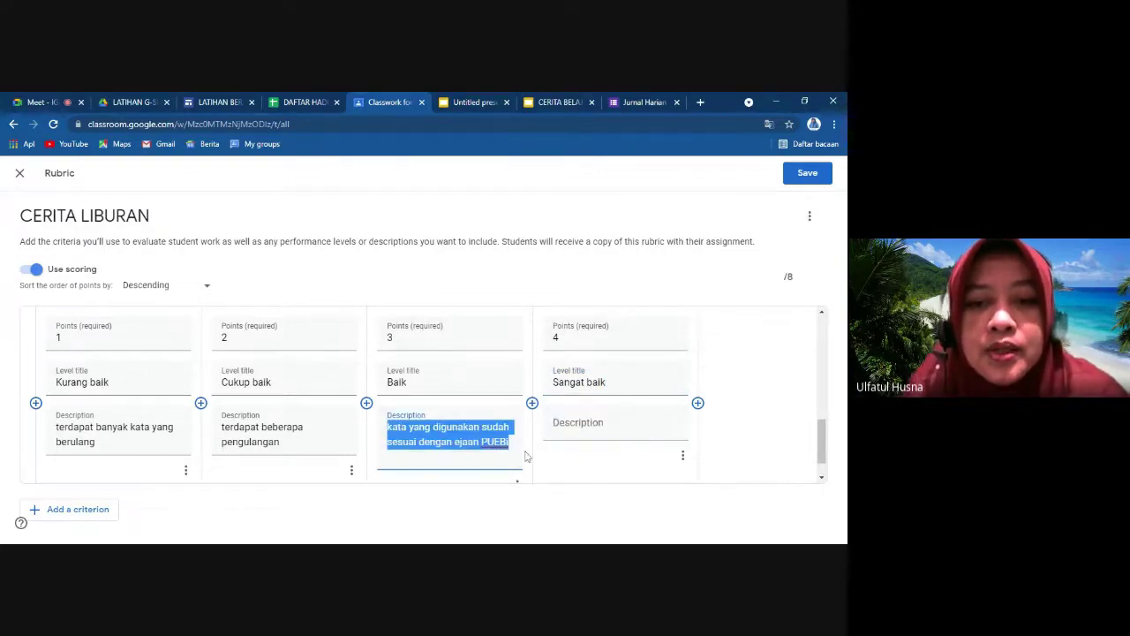
{"action": "left_click", "coordinate": [616, 423]}
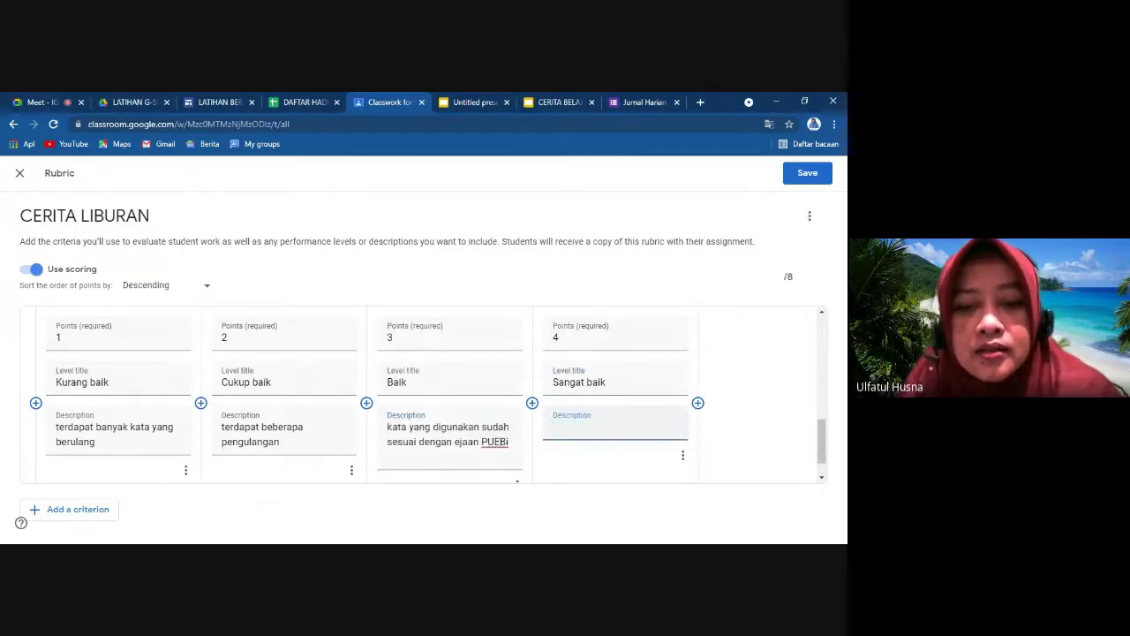
{"action": "type", "text": "kata yang digunakan sudah sesuai dengan ejaan PUEBi"}
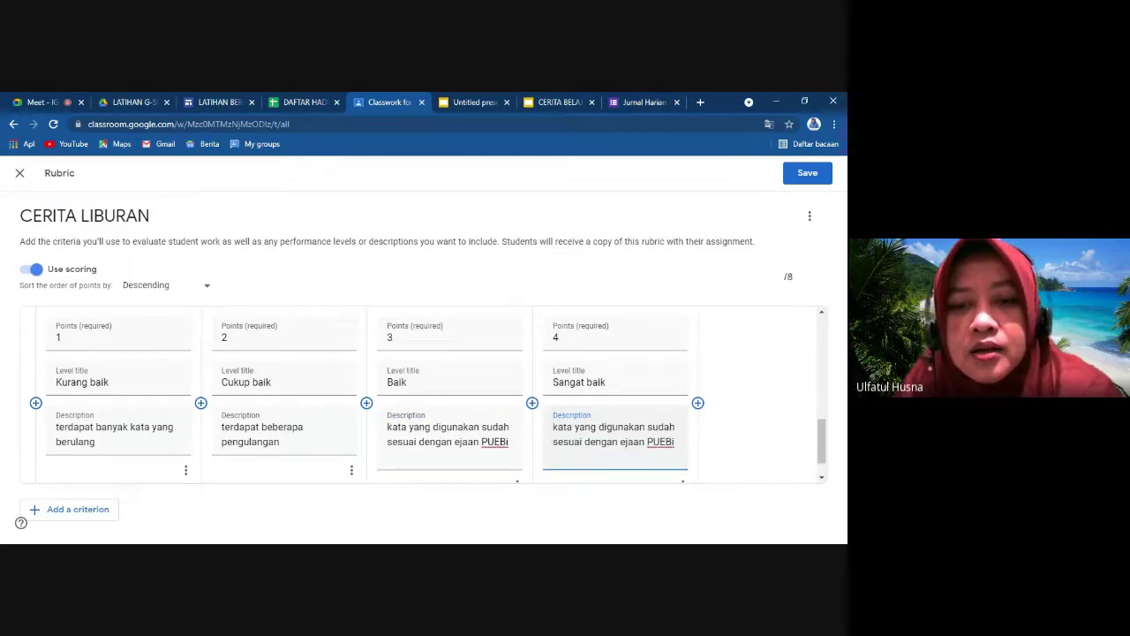
Reword the 4-point level's description as "semua kata yang digunakan sudah sesuai dengan ejaan PUEBi".
{"action": "type", "text": "sangat "}
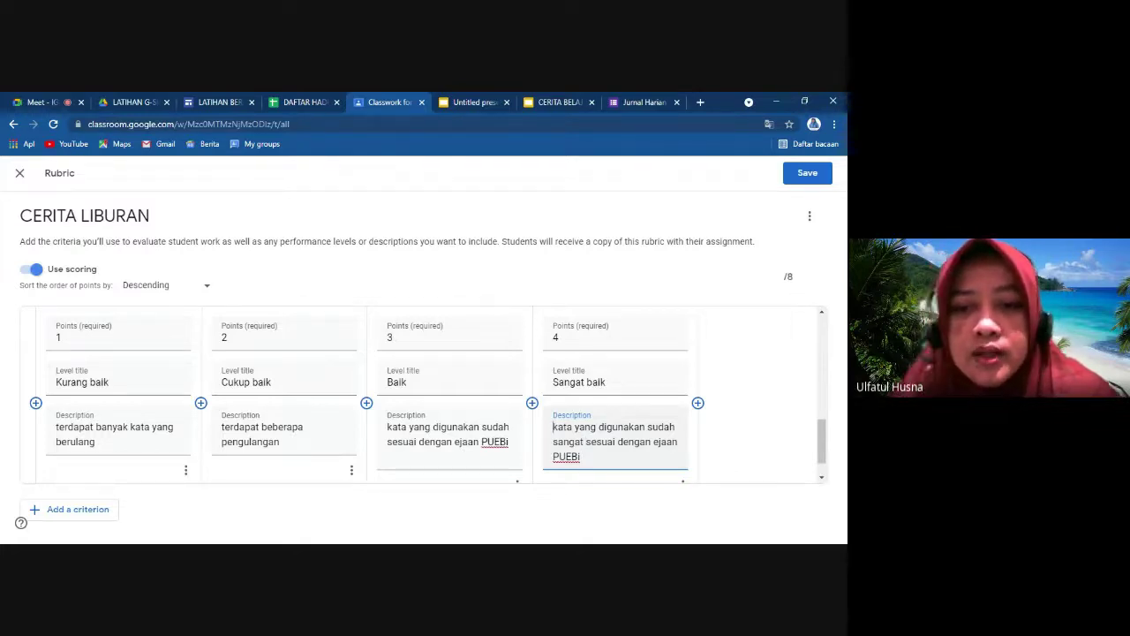
{"action": "type", "text": "semua"}
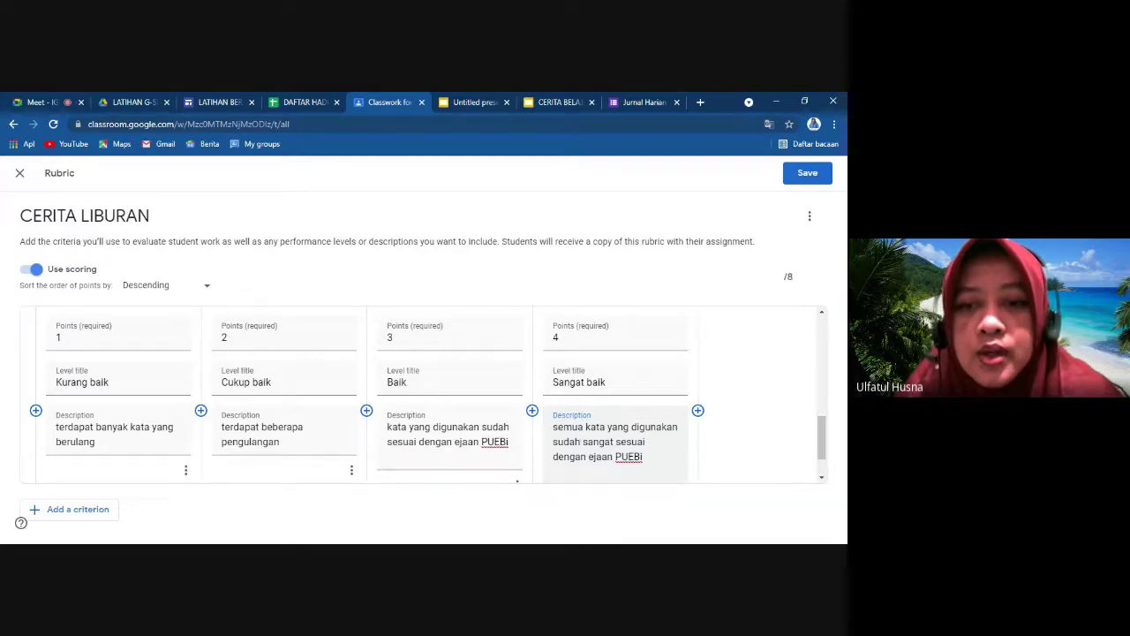
{"action": "key", "text": "Delete"}
{"action": "key", "text": "Delete"}
{"action": "key", "text": "Delete"}
{"action": "key", "text": "Delete"}
{"action": "key", "text": "Delete"}
{"action": "key", "text": "Delete"}
{"action": "key", "text": "Delete"}
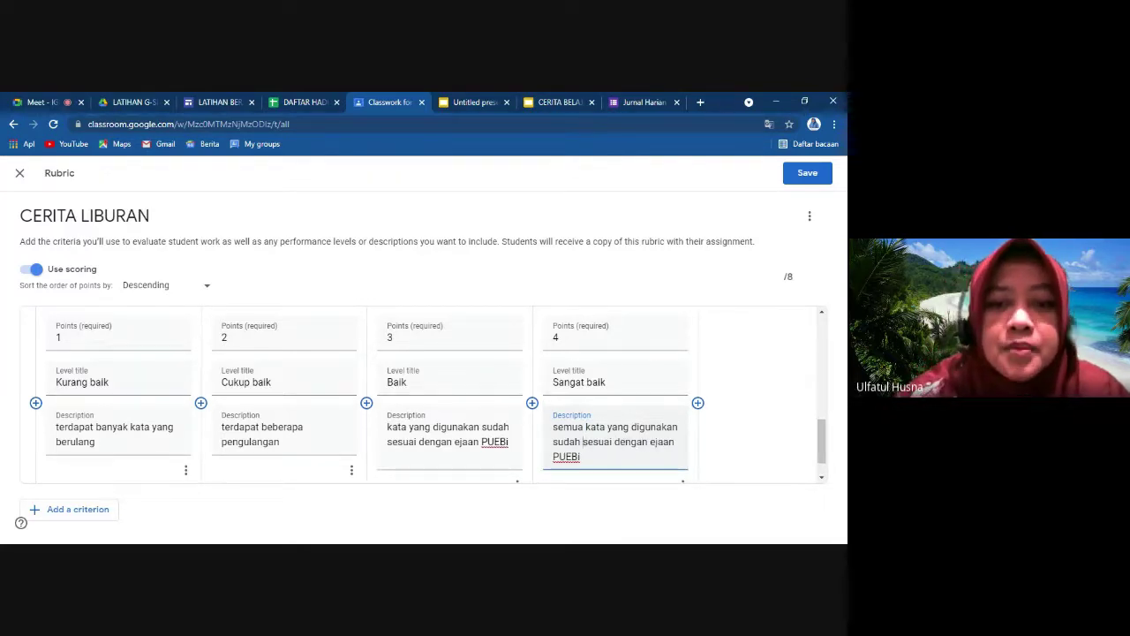
Insert an empty level between the 2-point and 3-point levels of the Bahasa criterion and open its options.
{"action": "left_click", "coordinate": [367, 402]}
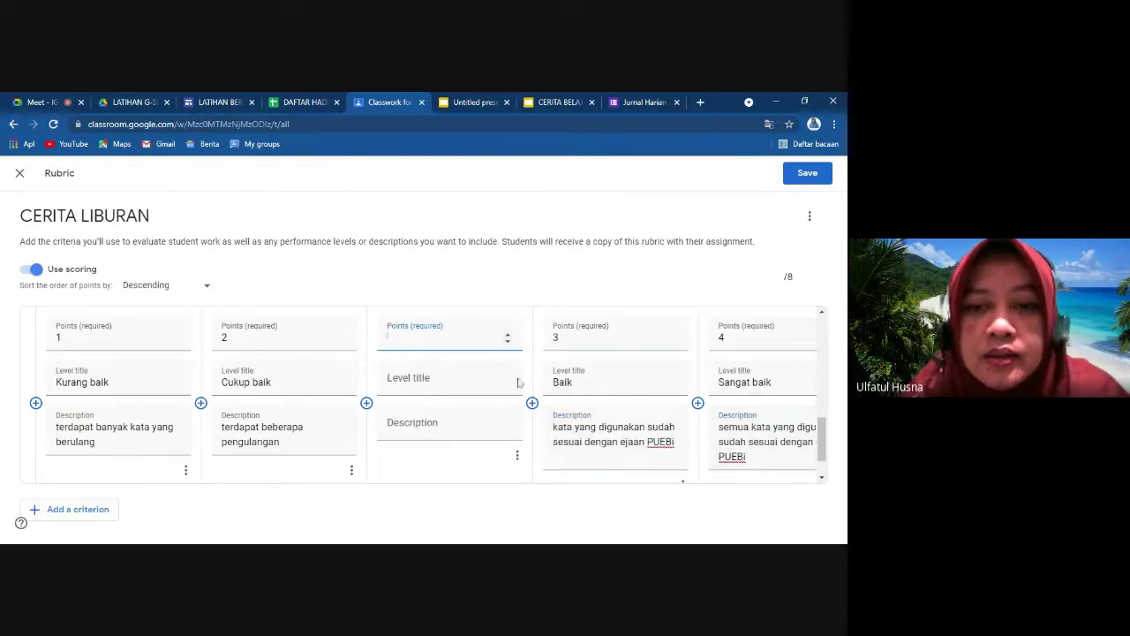
{"action": "left_click", "coordinate": [518, 455]}
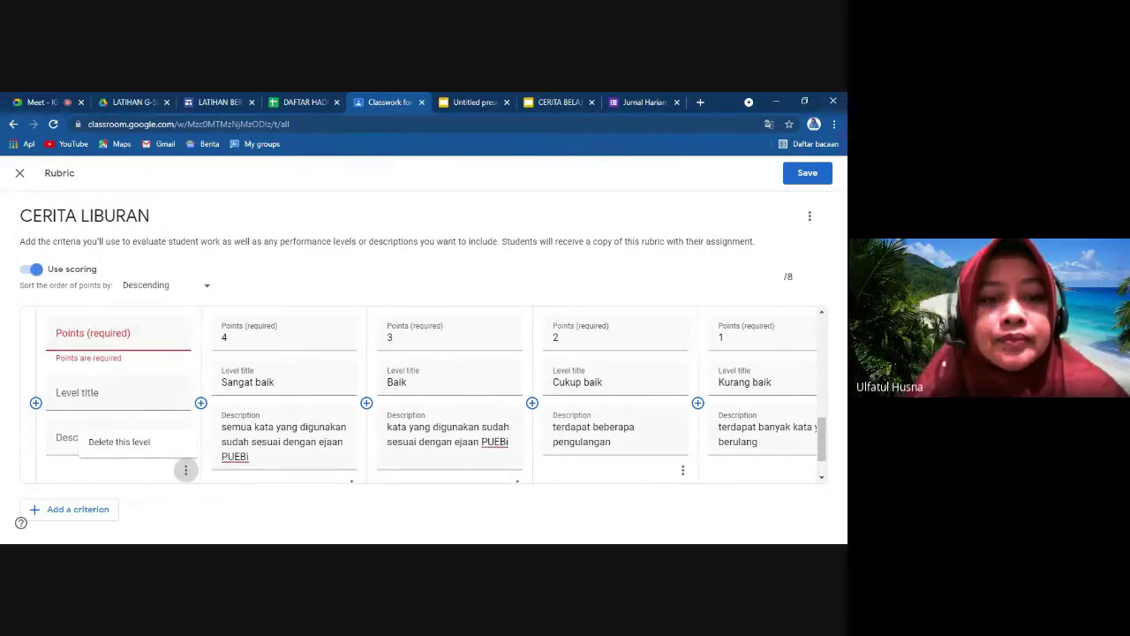
Change the 4-point level's description to "kata yang digunakan sudah sangat sesuai dengan ejaan PUEBi".
{"action": "left_click", "coordinate": [251, 441]}
{"action": "type", "text": "sangat"}
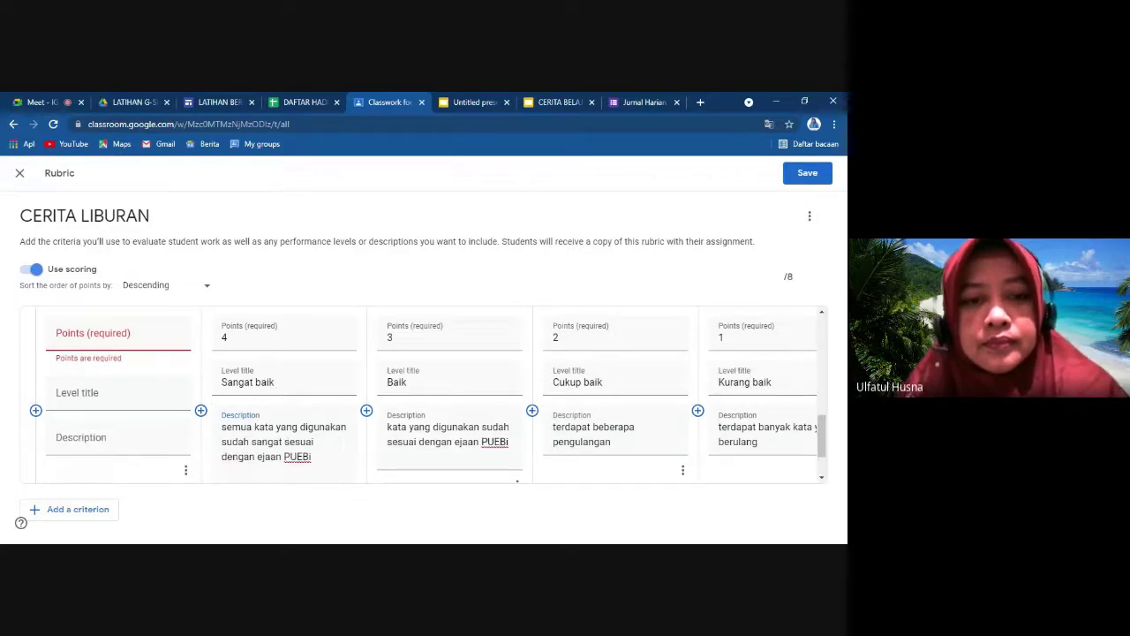
{"action": "key", "text": "ctrl+BackSpace"}
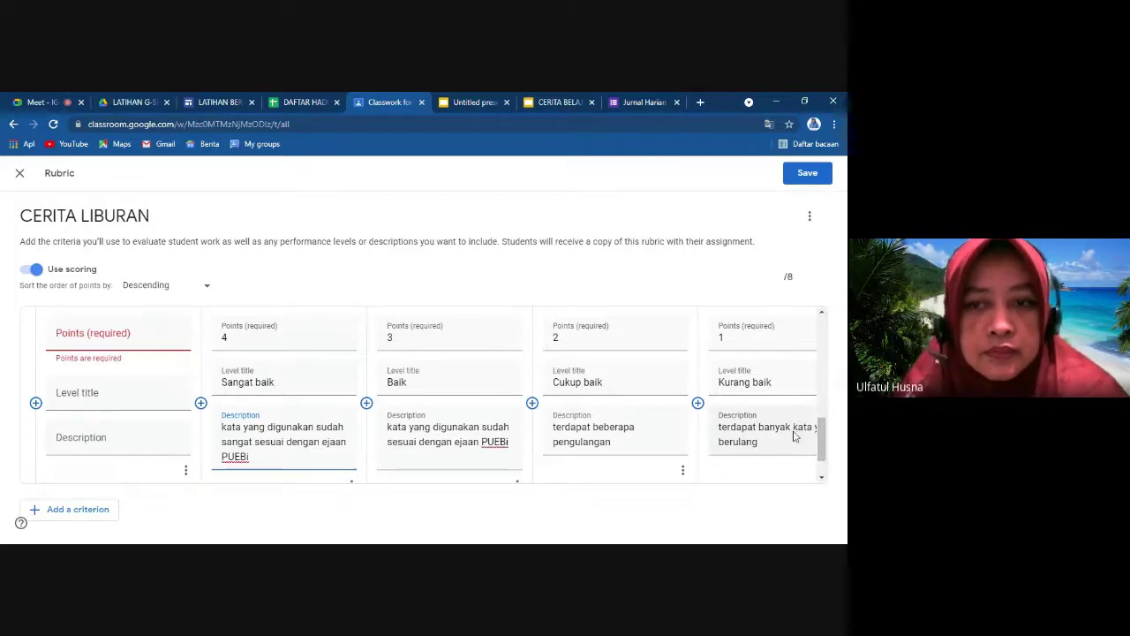
Delete the empty level without points from the Bahasa criterion.
{"action": "mouse_move", "coordinate": [822, 454]}
{"action": "left_mouse_down"}
{"action": "mouse_move", "coordinate": [822, 340]}
{"action": "mouse_move", "coordinate": [824, 463]}
{"action": "left_mouse_up"}
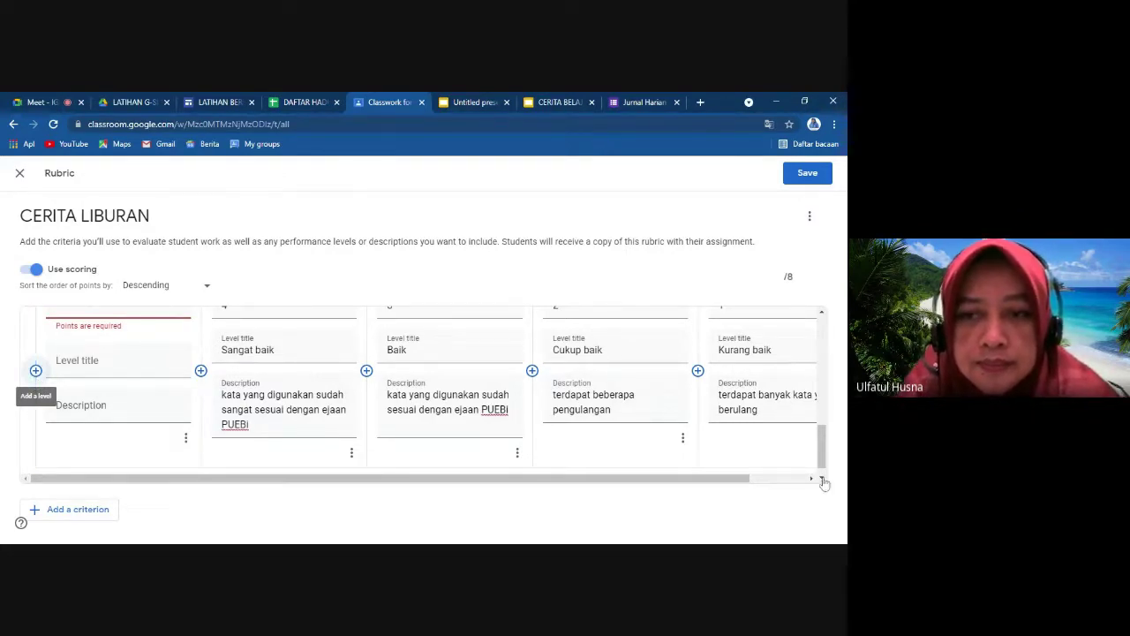
{"action": "scroll", "coordinate": [825, 481], "scroll_direction": "right", "scroll_amount": 2}
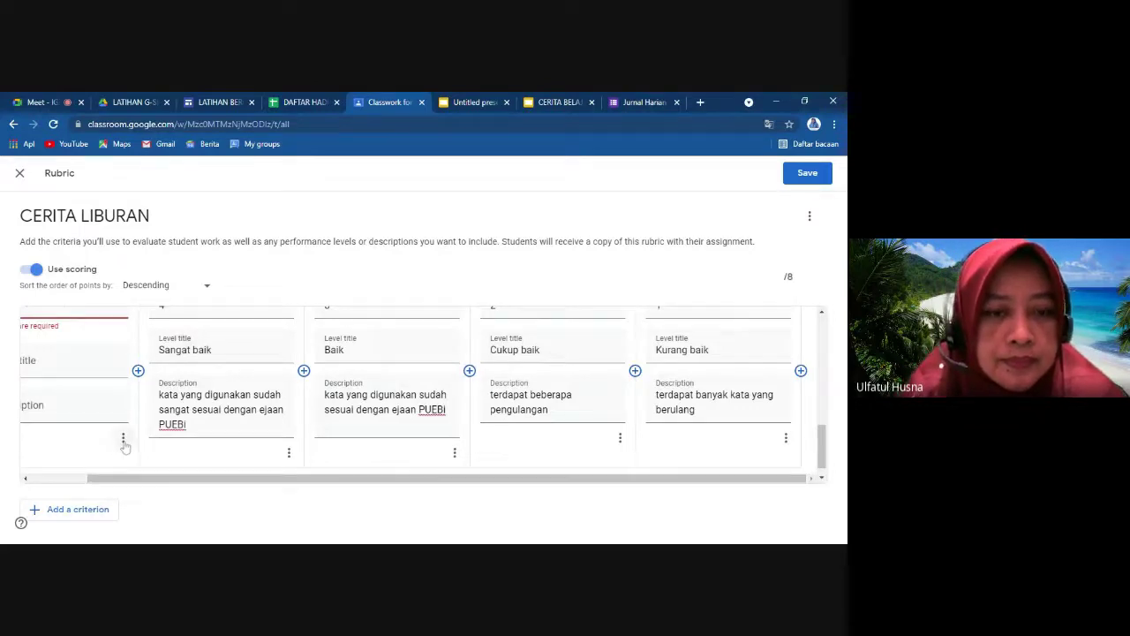
{"action": "scroll", "coordinate": [124, 447], "scroll_direction": "left", "scroll_amount": 2}
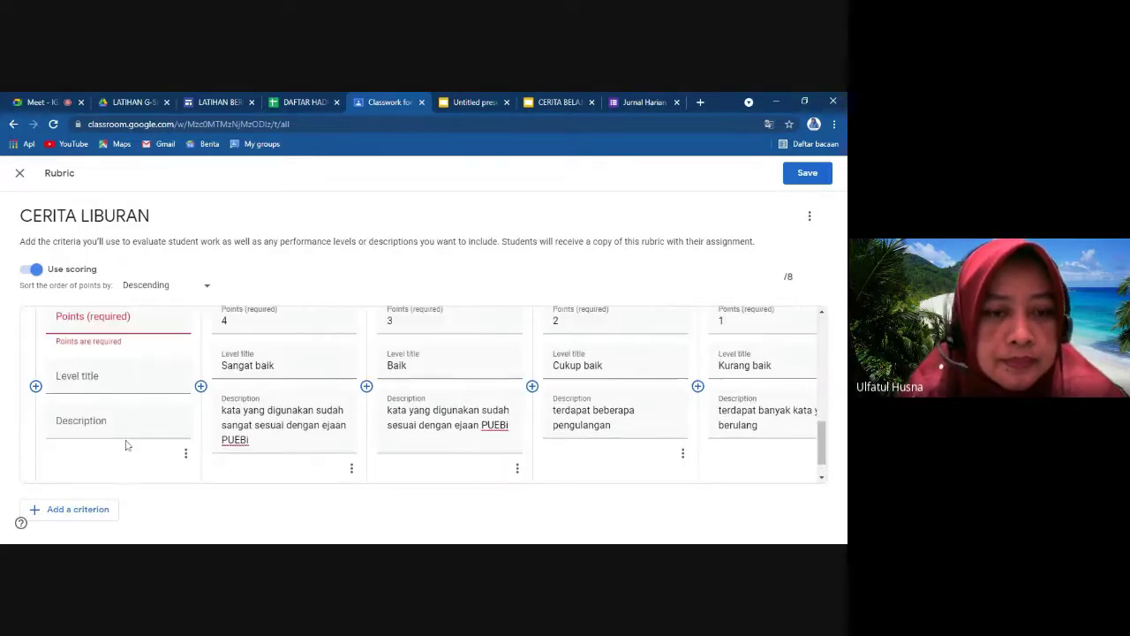
{"action": "left_click", "coordinate": [185, 454]}
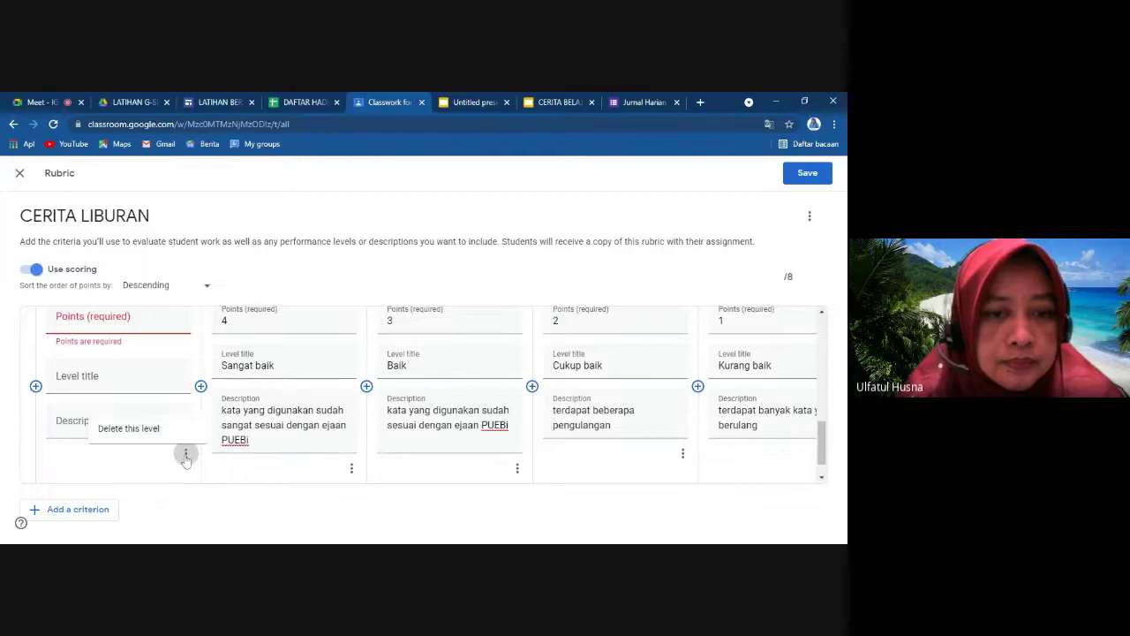
{"action": "left_click", "coordinate": [123, 424]}
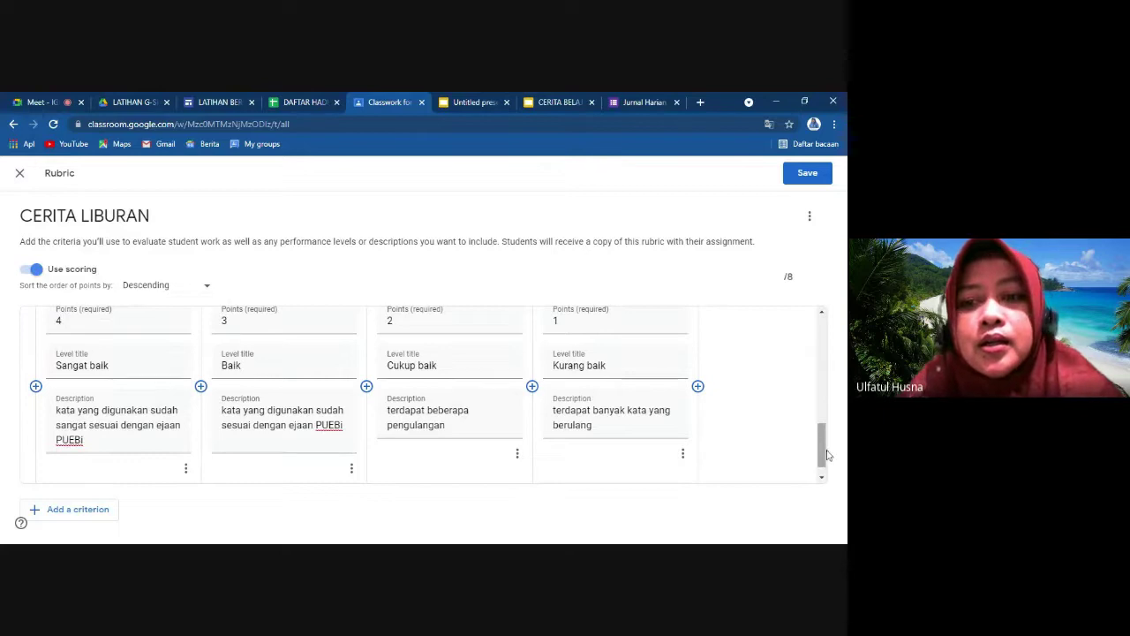
Save the CERITA LIBURAN rubric and assign the assignment to all students of the class.
{"action": "left_click_drag", "start_coordinate": [823, 453], "coordinate": [822, 345]}
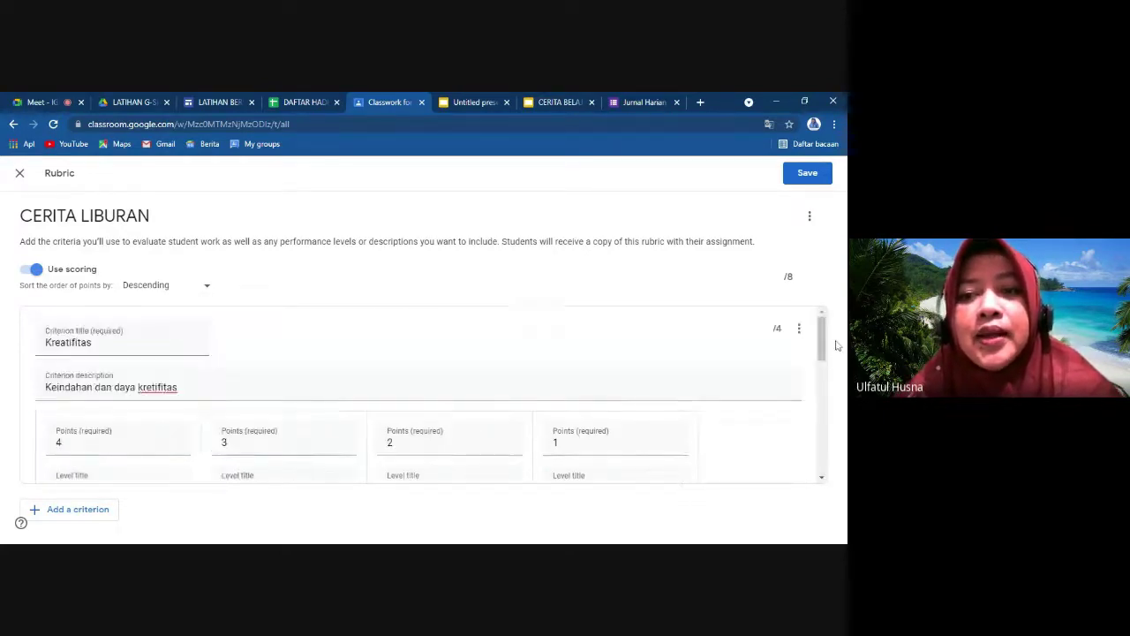
{"action": "left_click", "coordinate": [808, 177]}
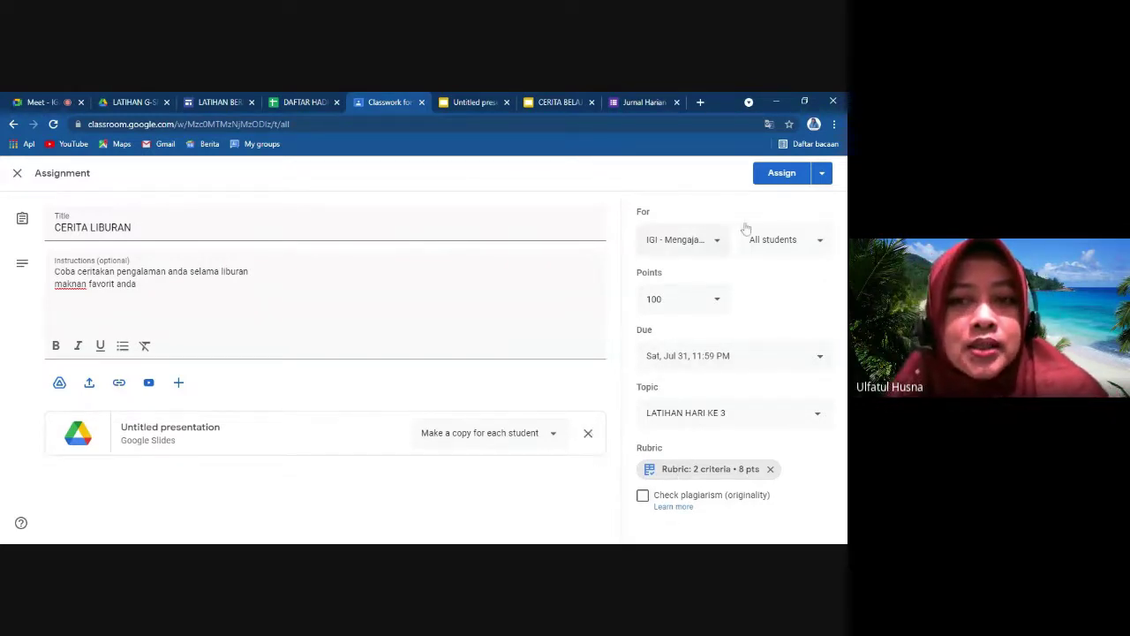
{"action": "left_click", "coordinate": [786, 176]}
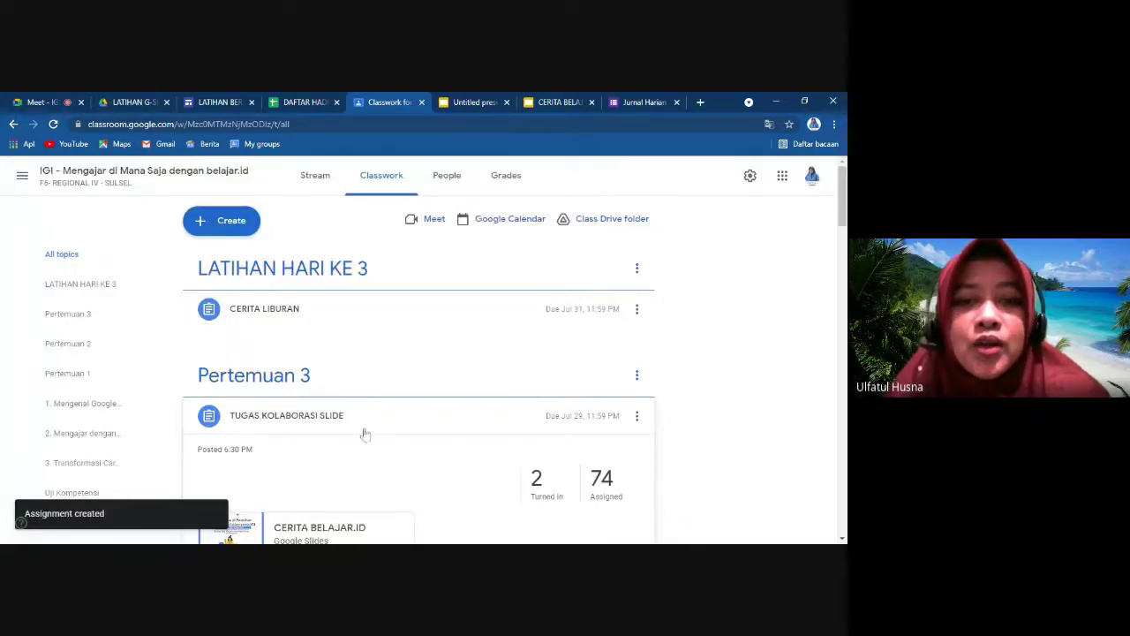
Open the class settings and go to the Grading section.
{"action": "mouse_move", "coordinate": [843, 232]}
{"action": "left_mouse_down"}
{"action": "mouse_move", "coordinate": [844, 271]}
{"action": "mouse_move", "coordinate": [845, 225]}
{"action": "left_mouse_up"}
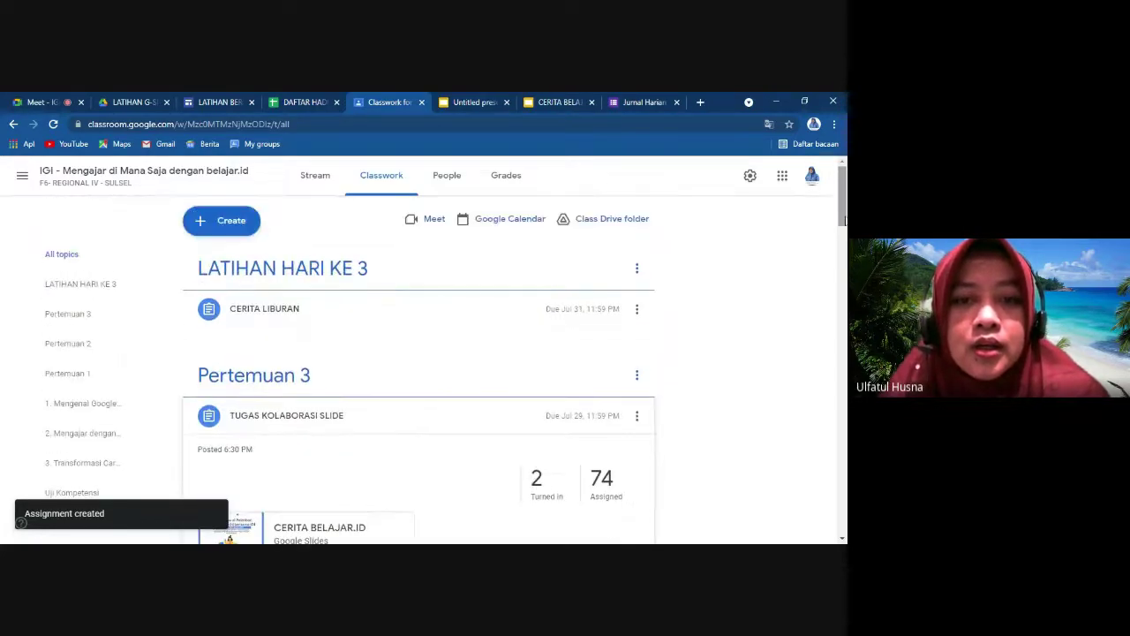
{"action": "left_click", "coordinate": [749, 175]}
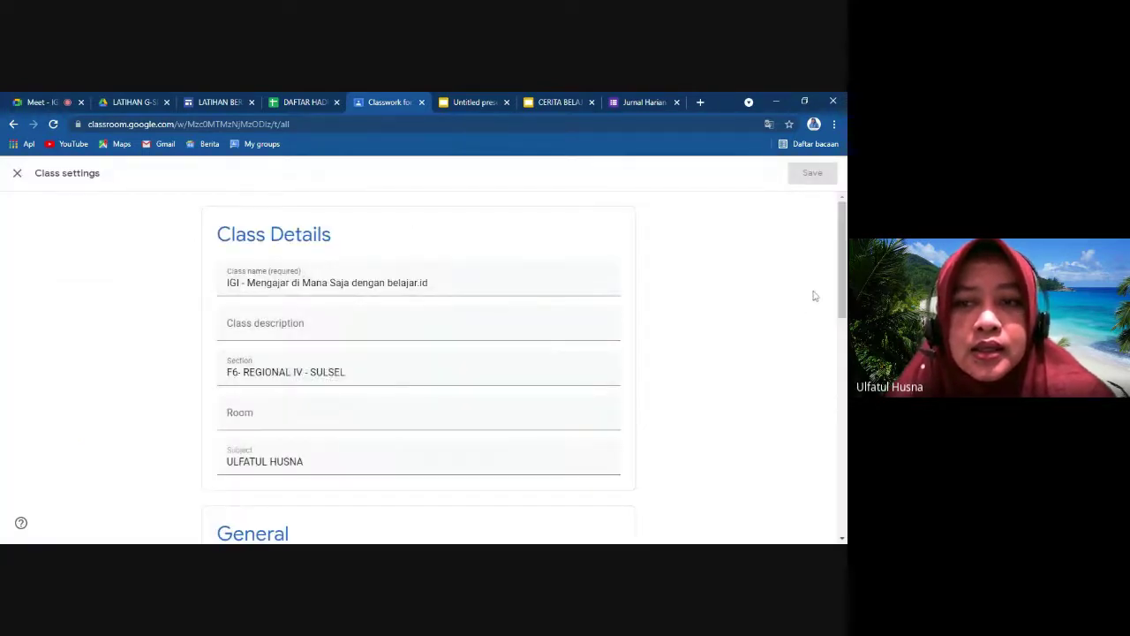
{"action": "left_click_drag", "start_coordinate": [843, 263], "coordinate": [842, 536]}
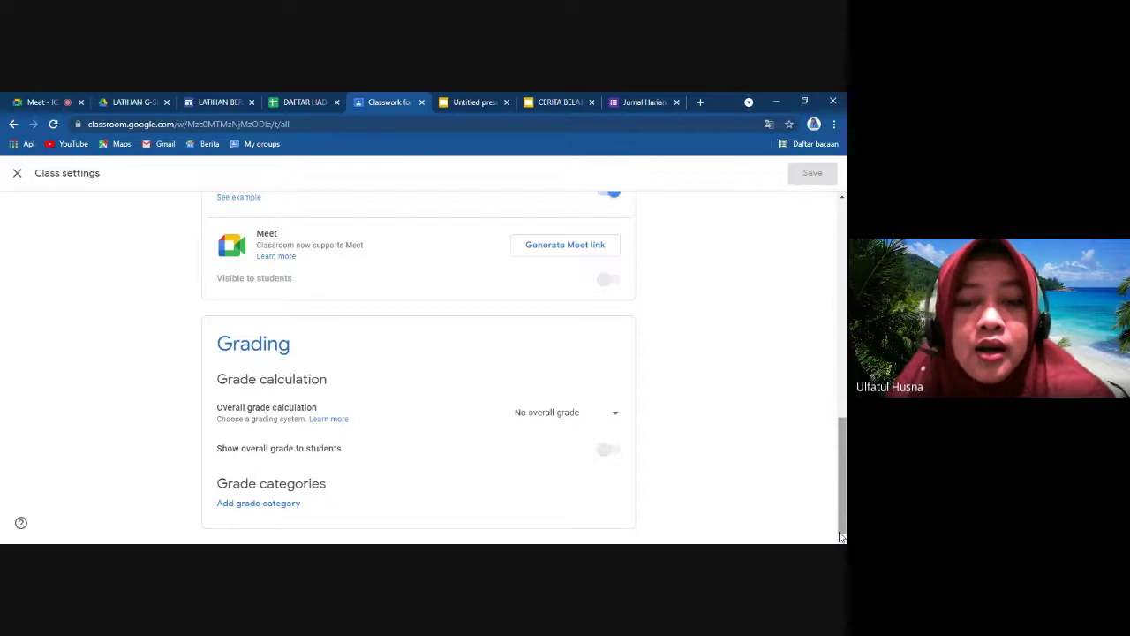
Set the class's overall grade calculation to Weighted by category and keep the overall grade hidden from students.
{"action": "left_click", "coordinate": [616, 414]}
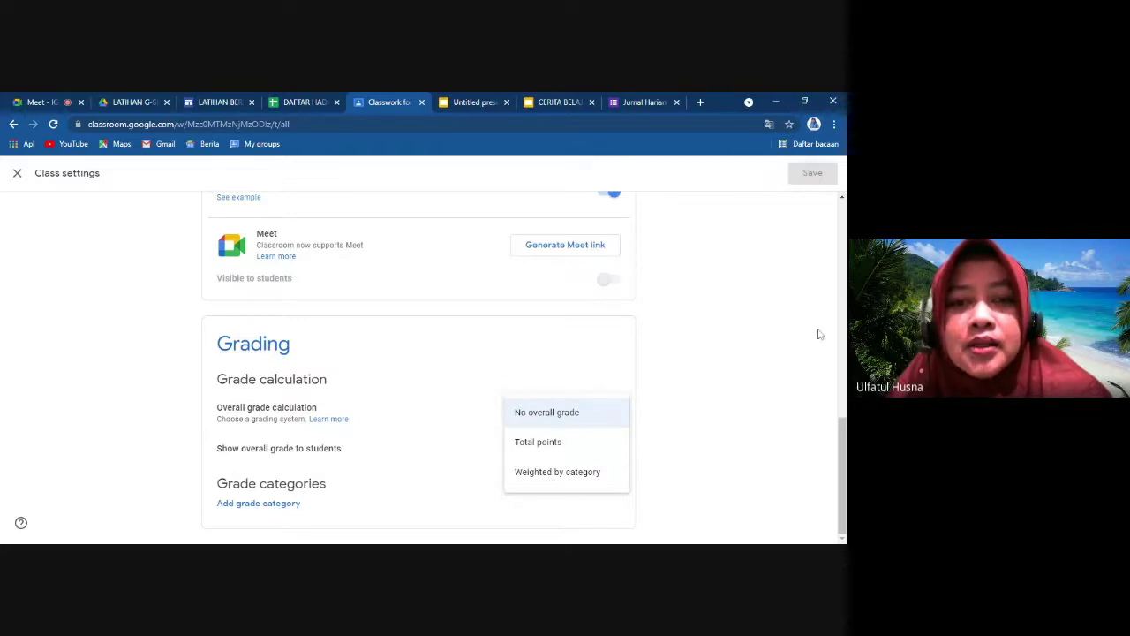
{"action": "left_click", "coordinate": [17, 173]}
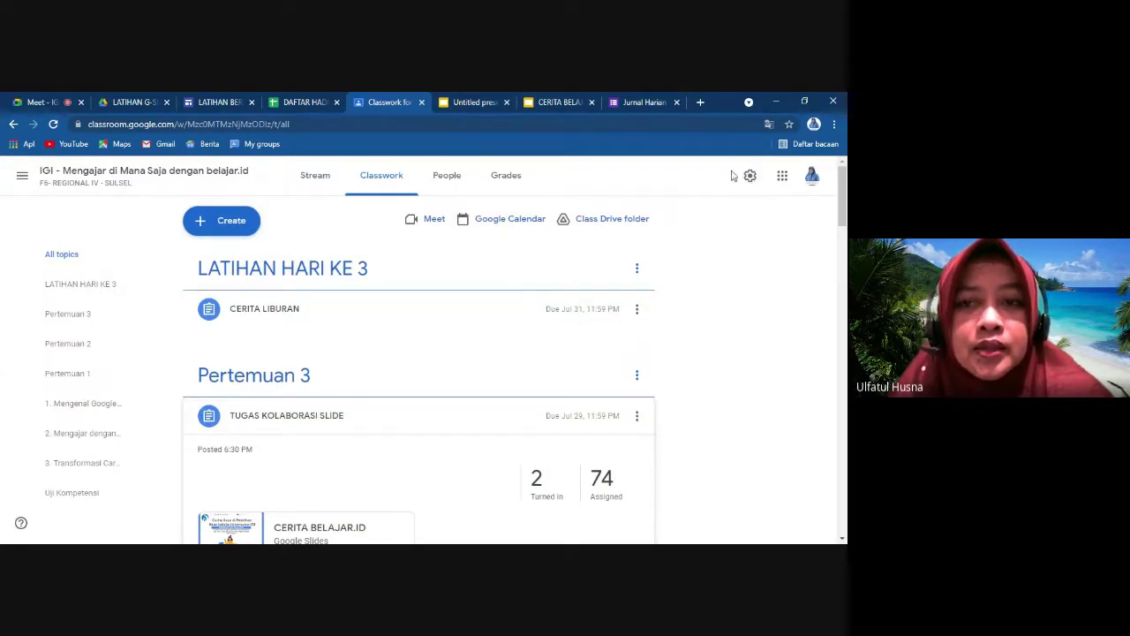
{"action": "left_click", "coordinate": [750, 176]}
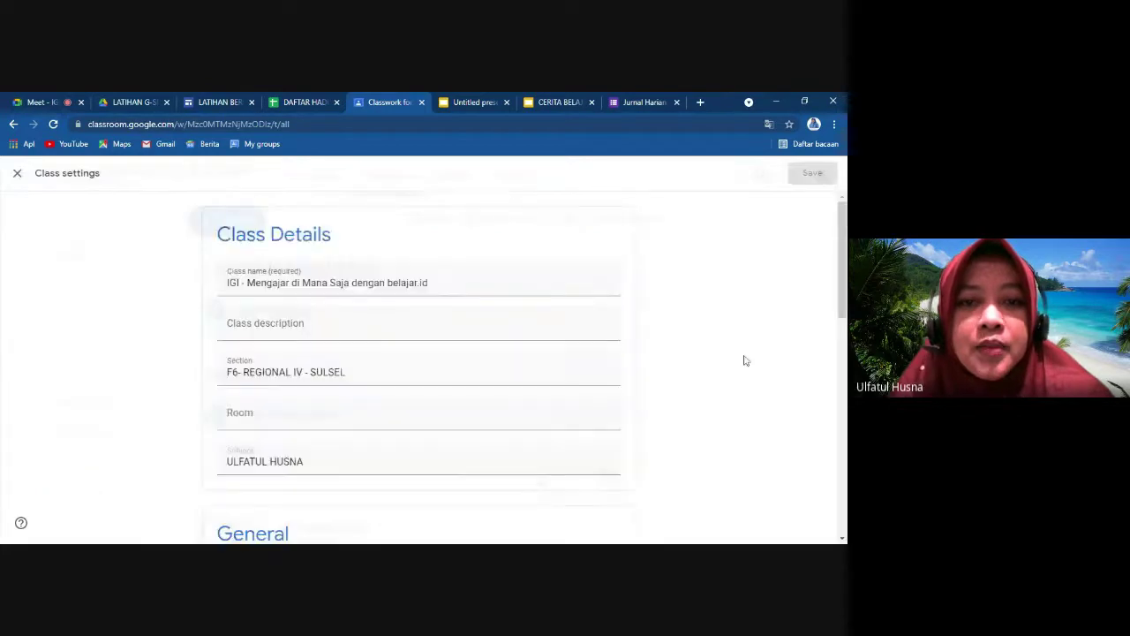
{"action": "left_click_drag", "start_coordinate": [840, 262], "coordinate": [840, 473]}
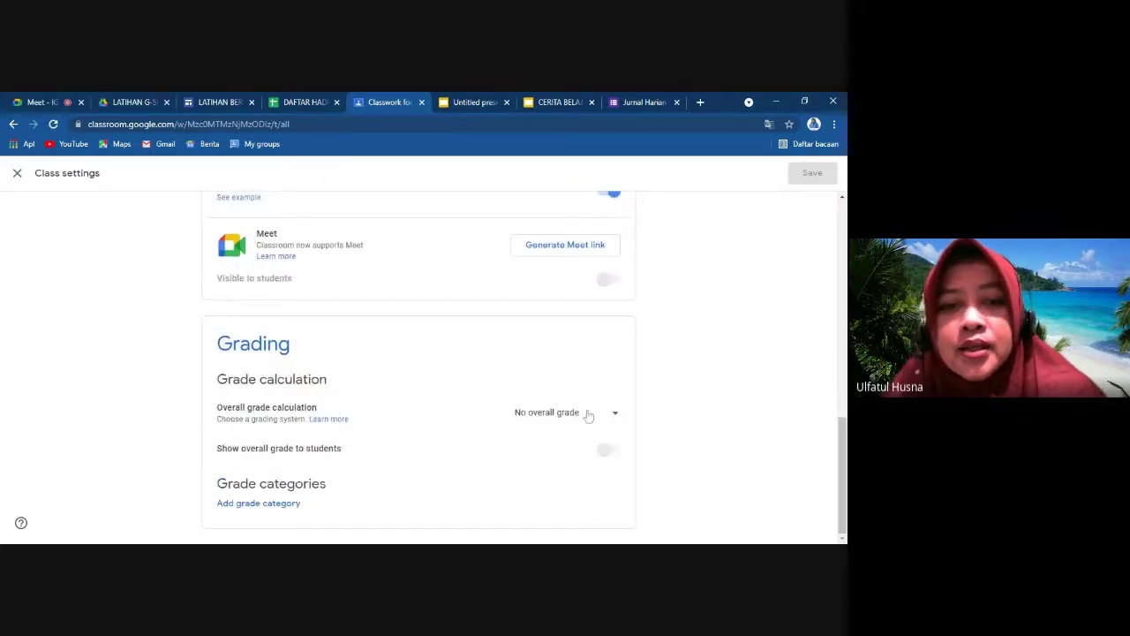
{"action": "left_click", "coordinate": [617, 416]}
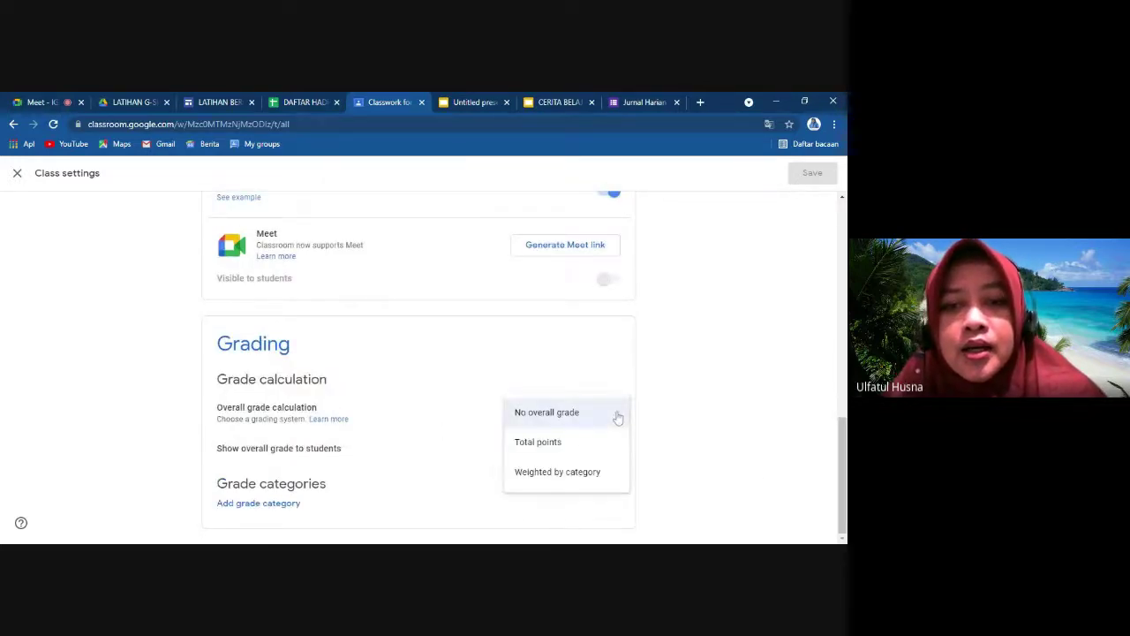
{"action": "left_click", "coordinate": [546, 473]}
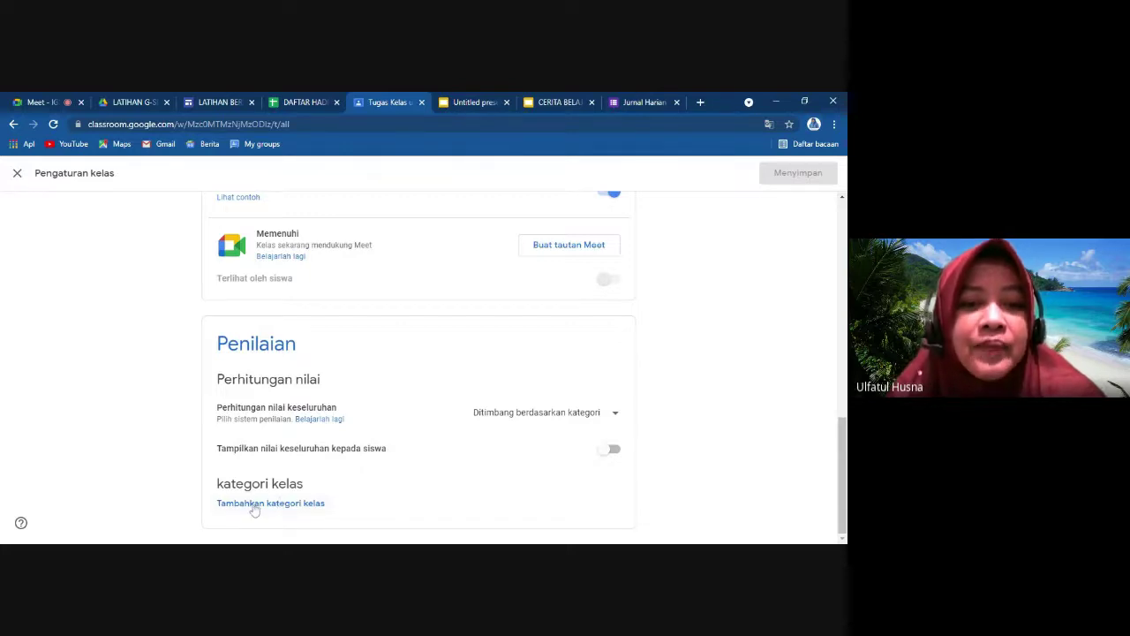
{"action": "left_click", "coordinate": [609, 451]}
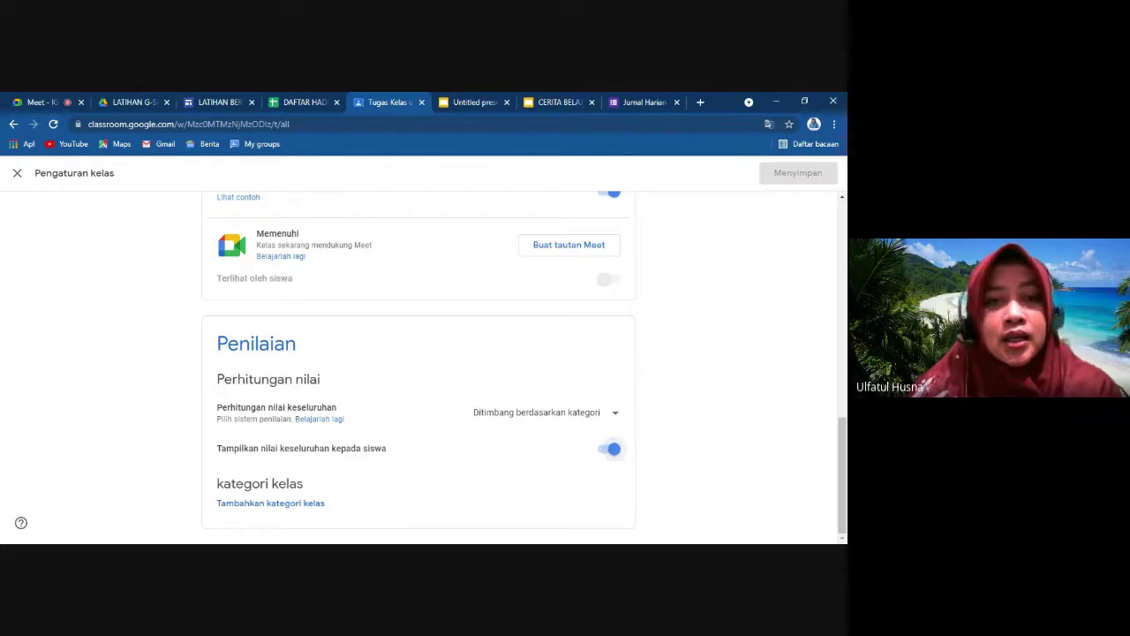
{"action": "left_click", "coordinate": [610, 448]}
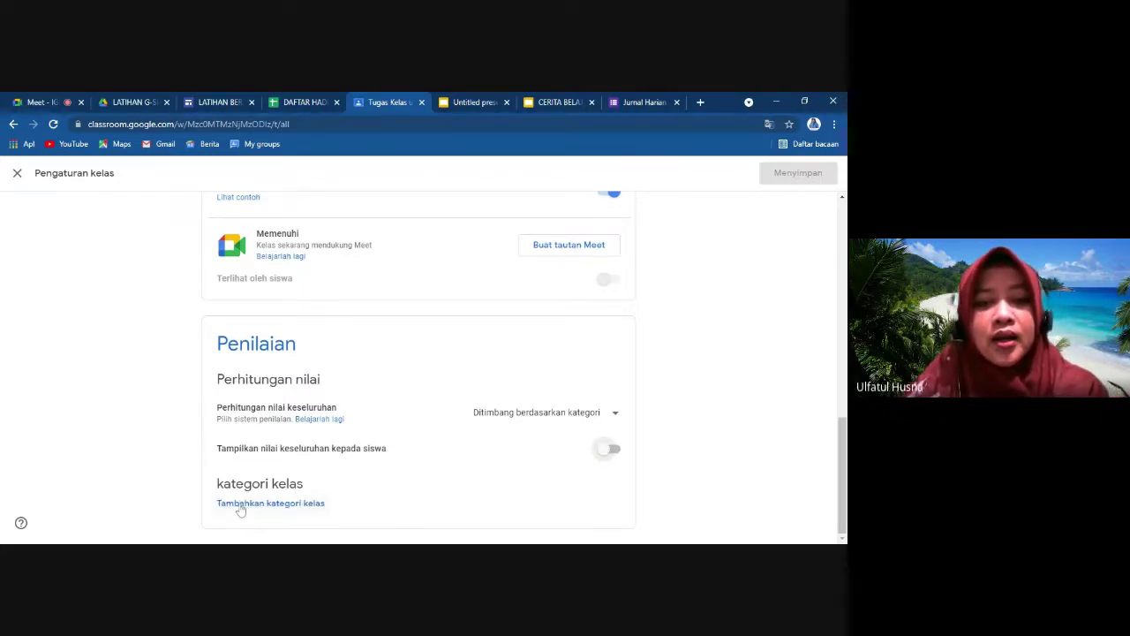
Add a grade category named Praktik with a percentage of 30%.
{"action": "left_click", "coordinate": [230, 505]}
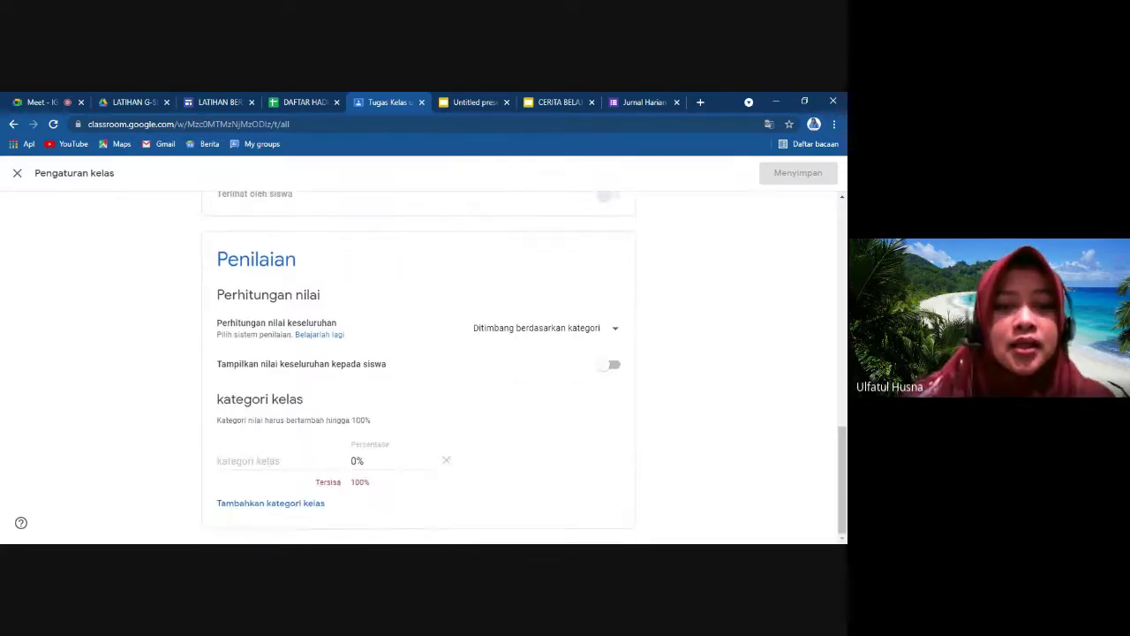
{"action": "left_click", "coordinate": [239, 459]}
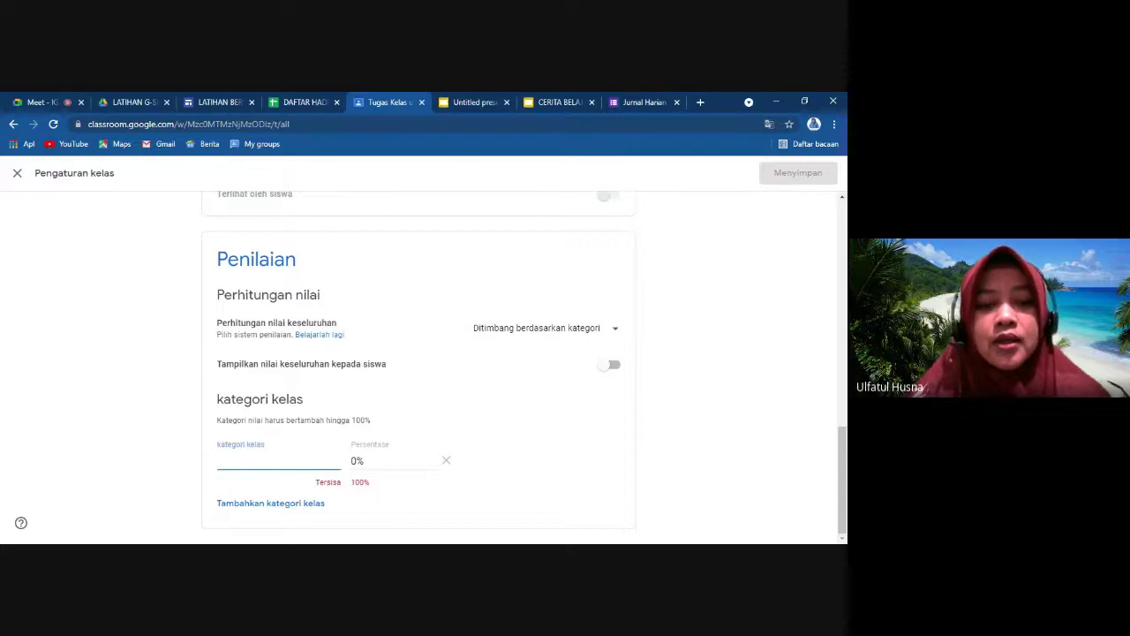
{"action": "type", "text": "Praktik"}
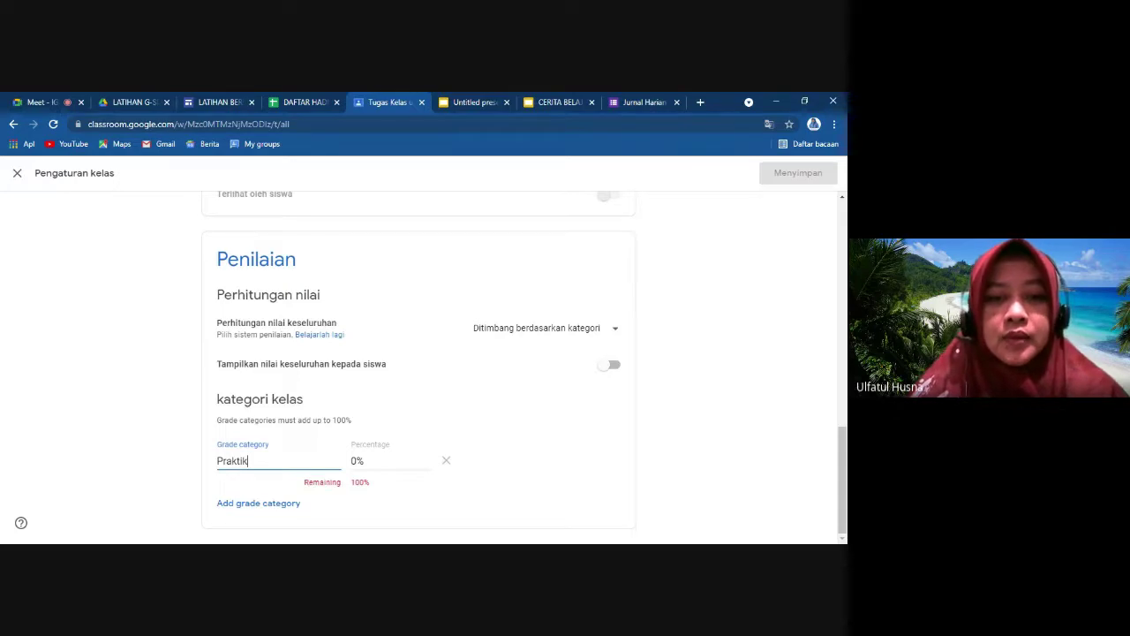
{"action": "left_click", "coordinate": [364, 463]}
{"action": "type", "text": "30"}
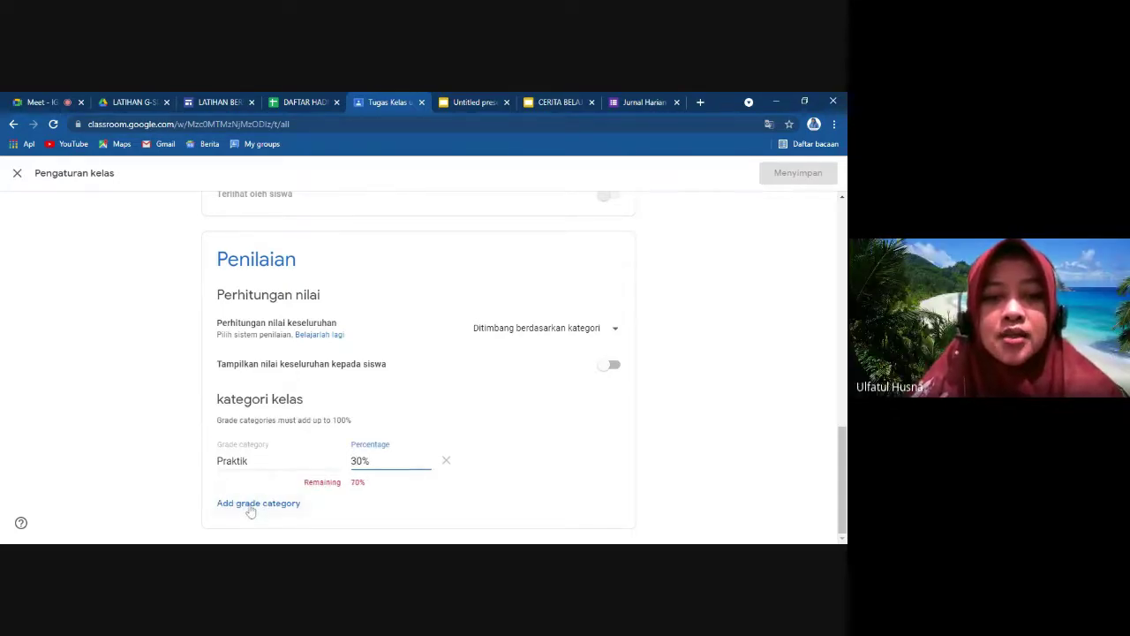
Add a second grade category named Tugas with a percentage of 20%.
{"action": "left_click", "coordinate": [255, 503]}
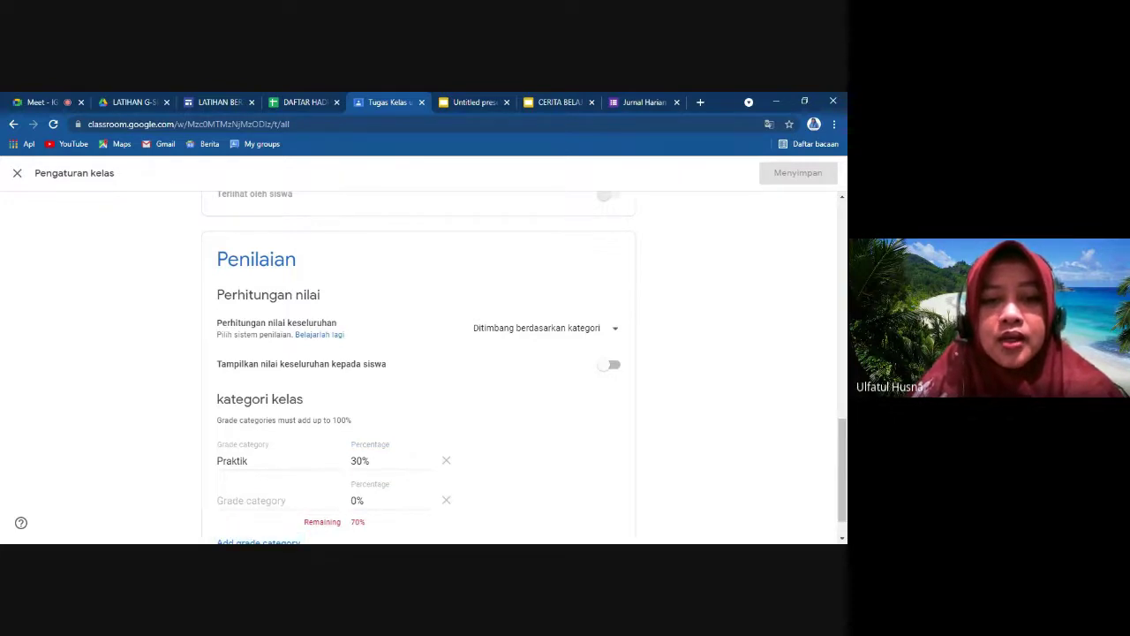
{"action": "type", "text": "Tugas"}
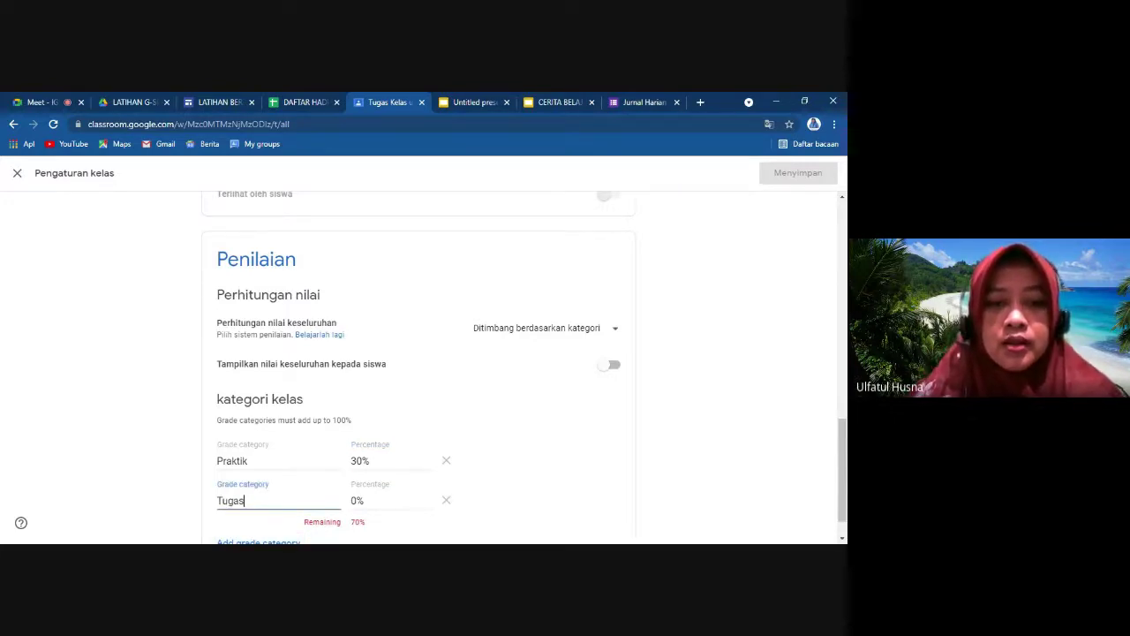
{"action": "left_click", "coordinate": [353, 501]}
{"action": "type", "text": "2"}
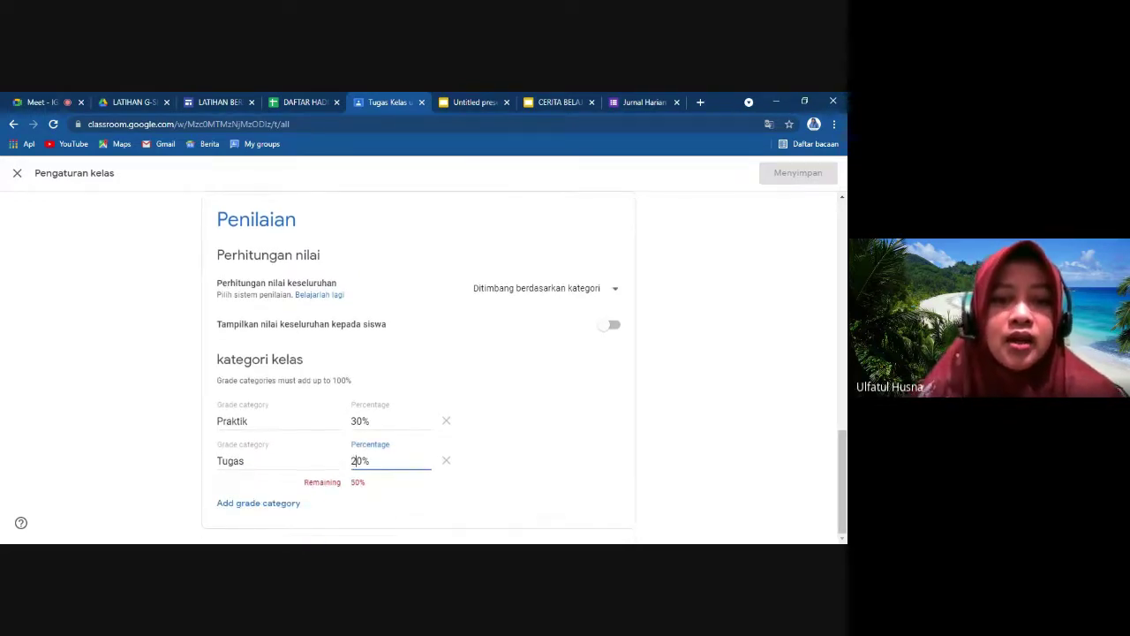
Add a third grade category named Formatif with a percentage of 30%.
{"action": "left_click", "coordinate": [250, 501]}
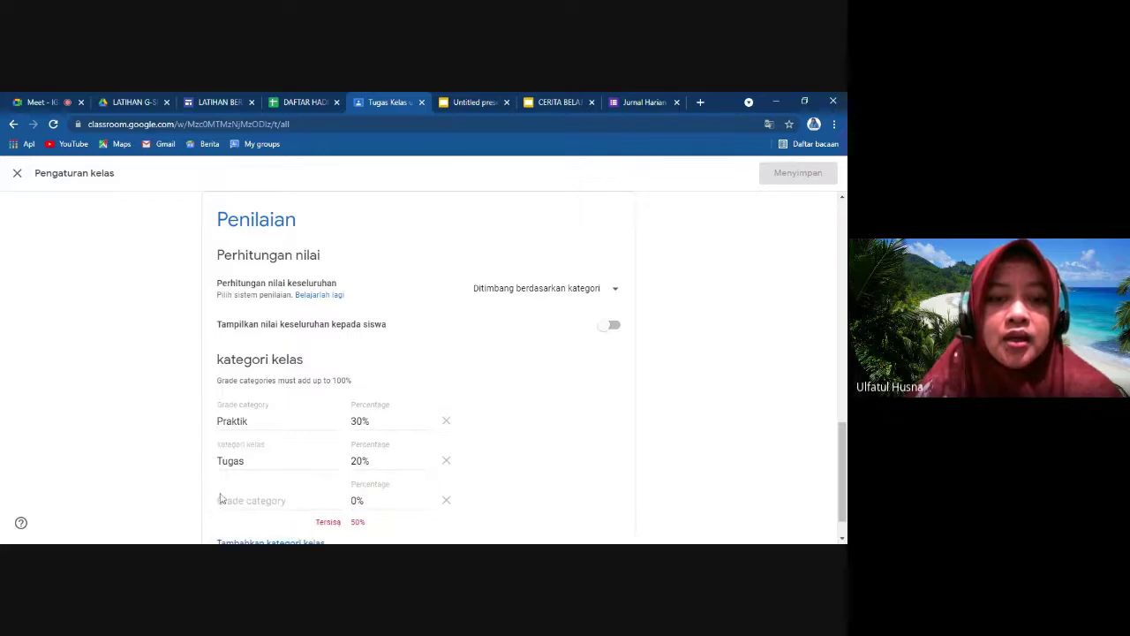
{"action": "left_click", "coordinate": [264, 500]}
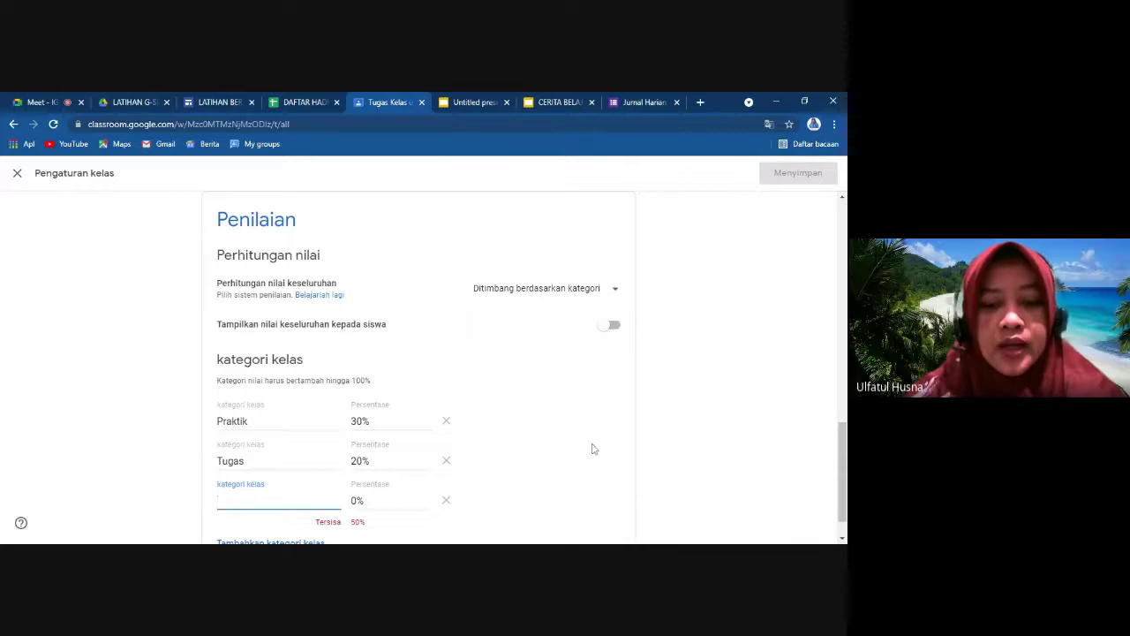
{"action": "type", "text": "Fora"}
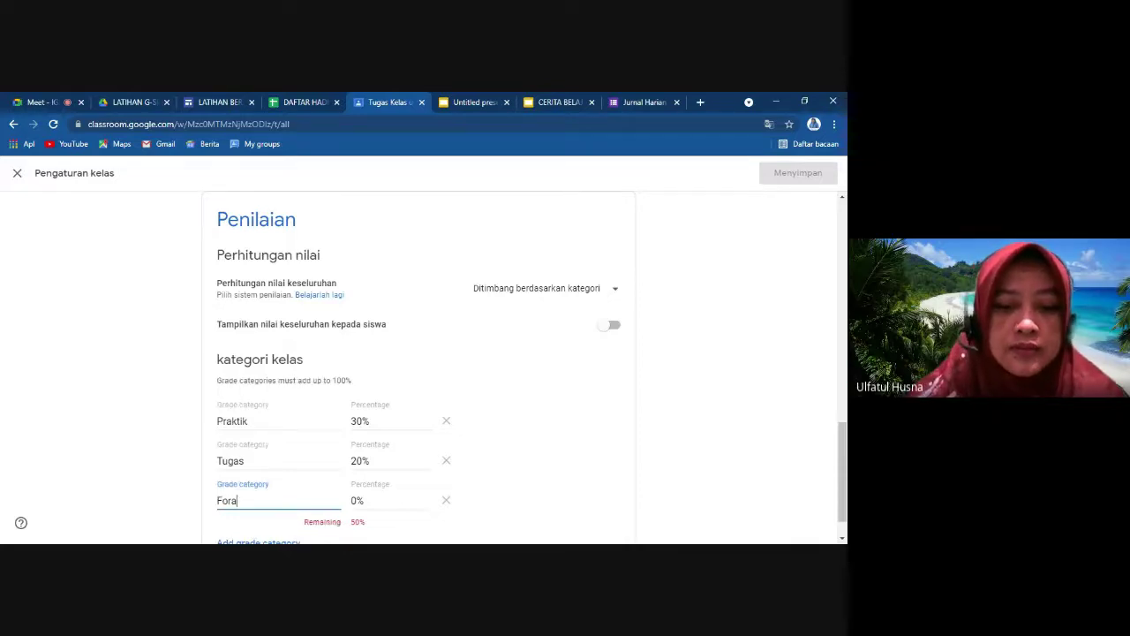
{"action": "key", "text": "BackSpace"}
{"action": "type", "text": "matif"}
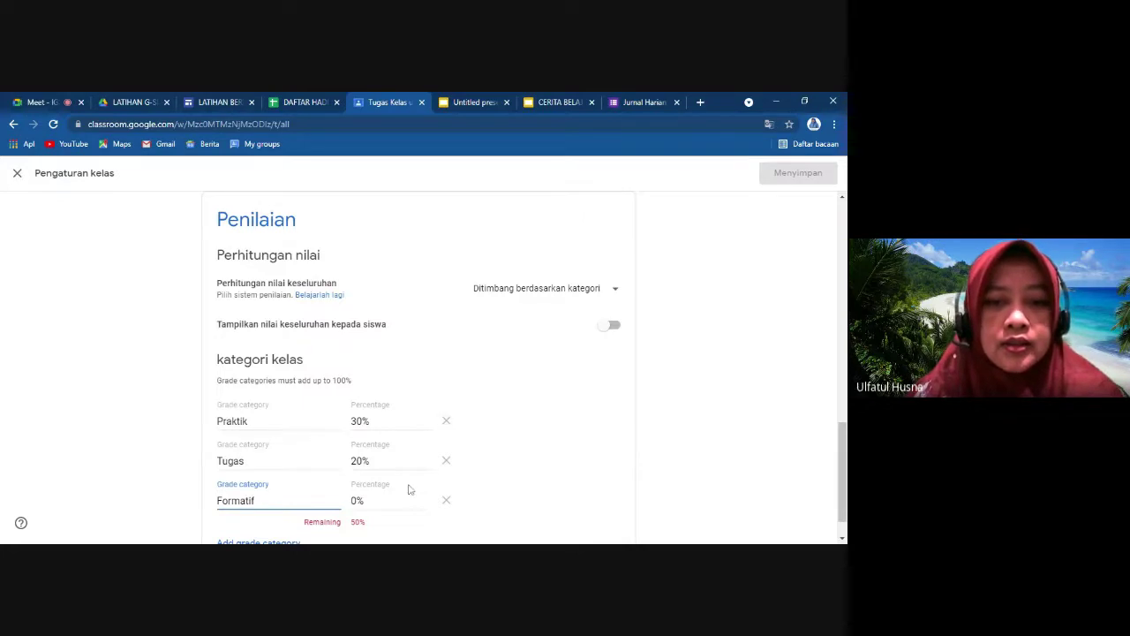
{"action": "left_click", "coordinate": [352, 501]}
{"action": "type", "text": "3"}
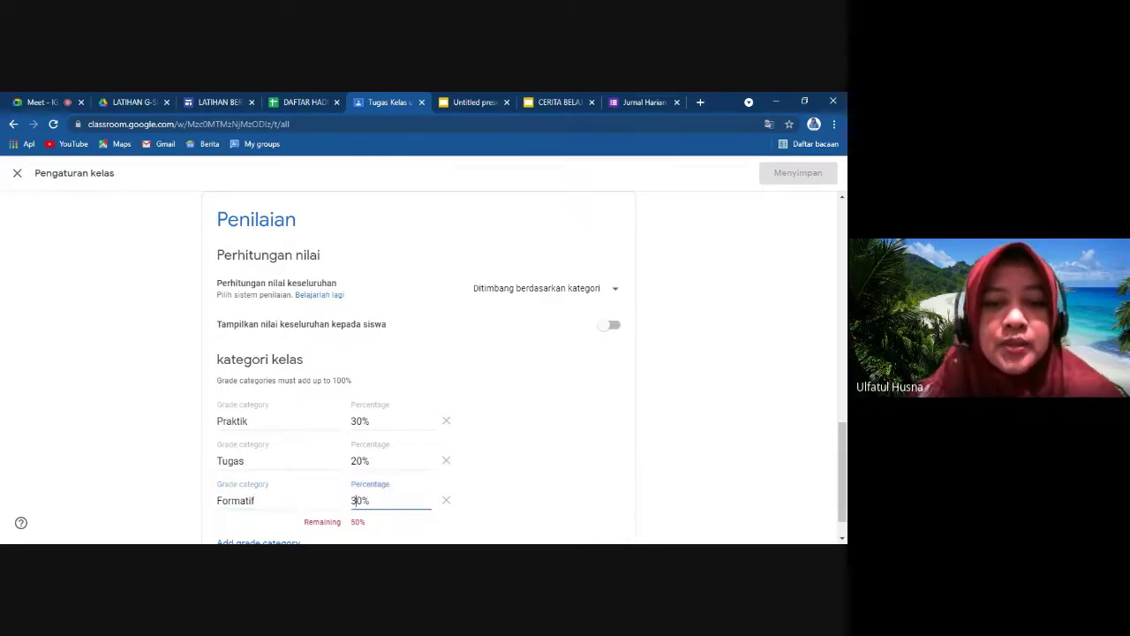
{"action": "scroll", "coordinate": [419, 370], "scroll_direction": "down", "scroll_amount": 1}
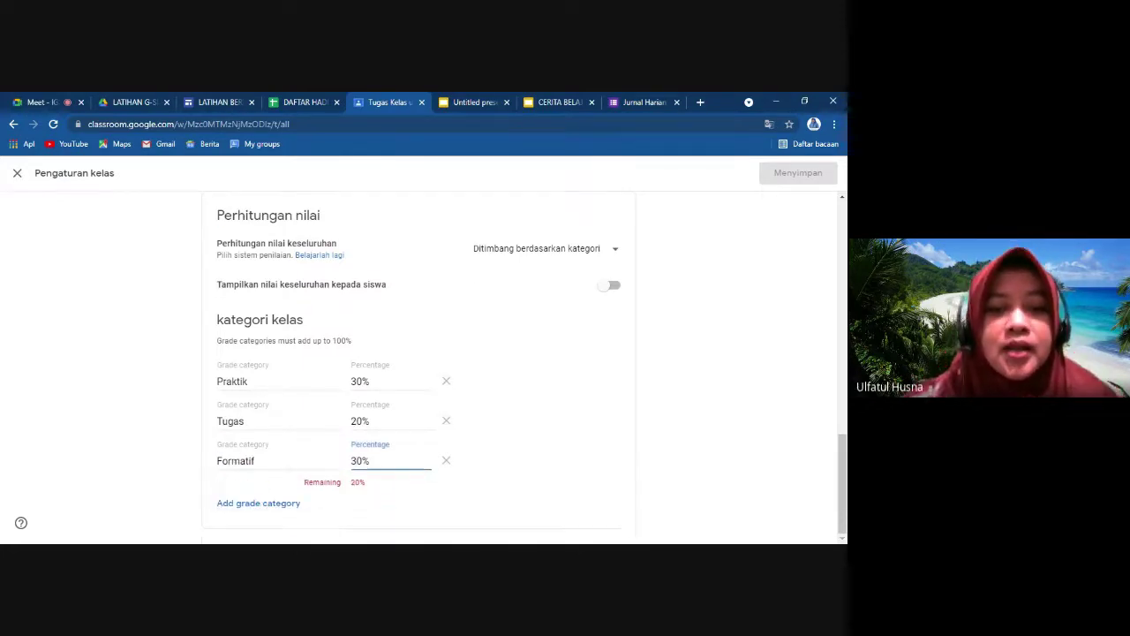
Add a fourth grade category named Portofolio with a percentage of 20% and save the class settings.
{"action": "left_click", "coordinate": [247, 507]}
{"action": "left_click", "coordinate": [265, 500]}
{"action": "type", "text": "P"}
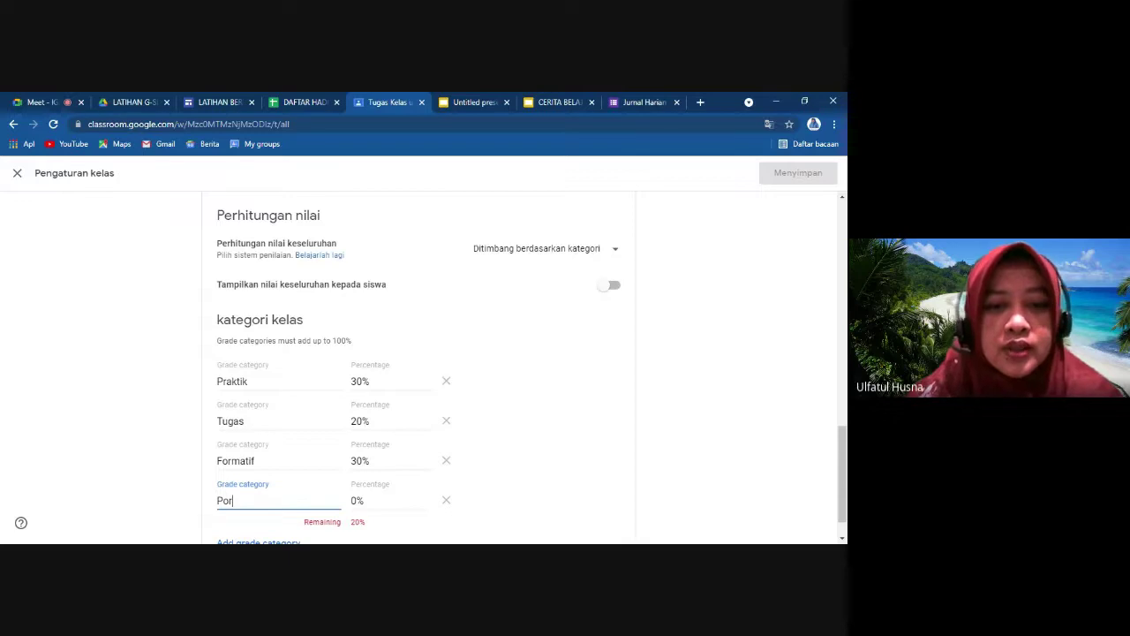
{"action": "type", "text": "ort"}
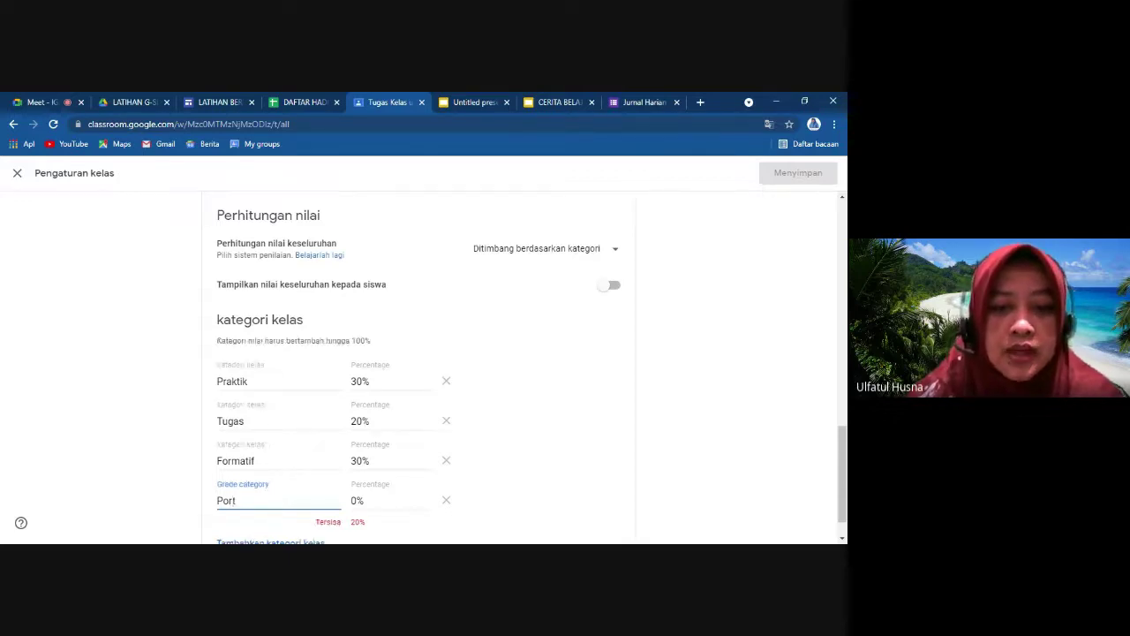
{"action": "type", "text": "ofo"}
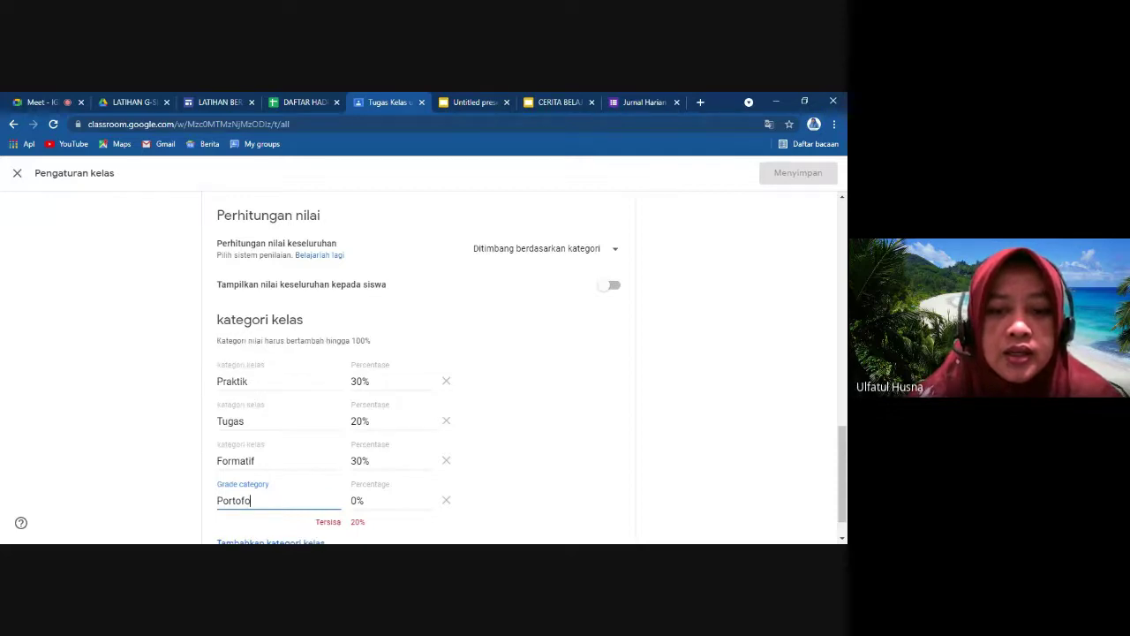
{"action": "type", "text": "lio"}
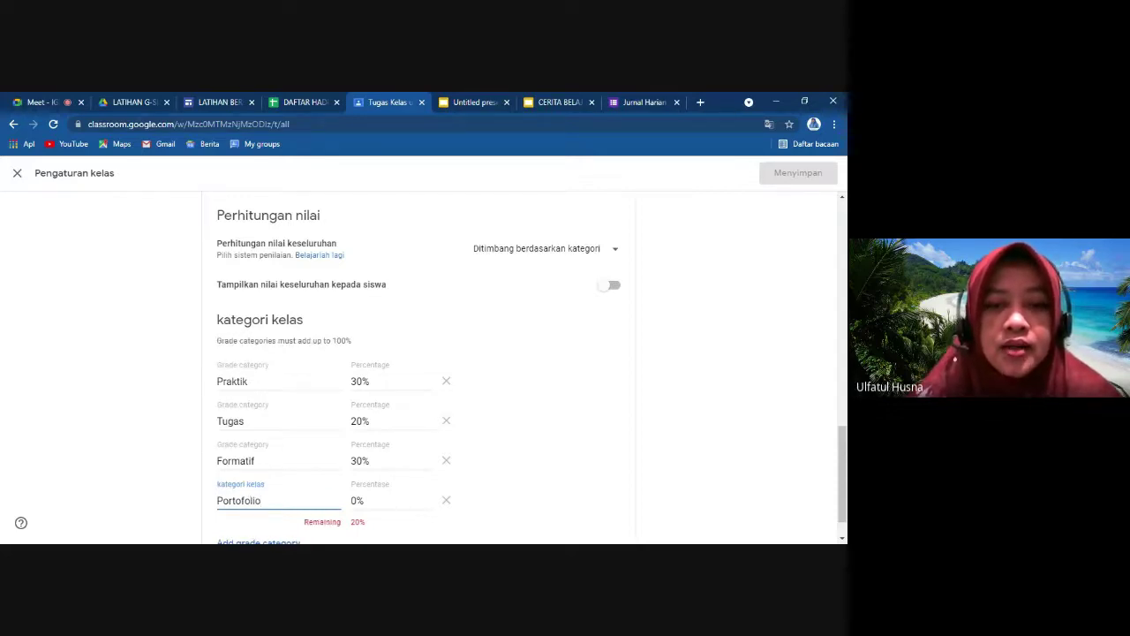
{"action": "left_click", "coordinate": [352, 500]}
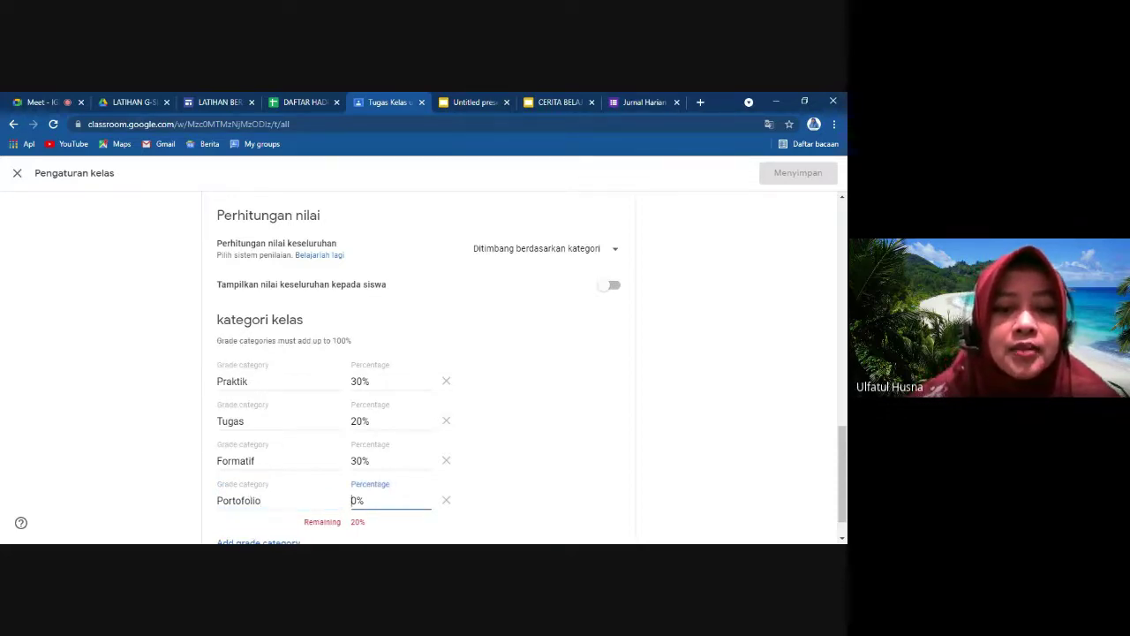
{"action": "type", "text": "2"}
{"action": "scroll", "coordinate": [419, 371], "scroll_direction": "down", "scroll_amount": 1}
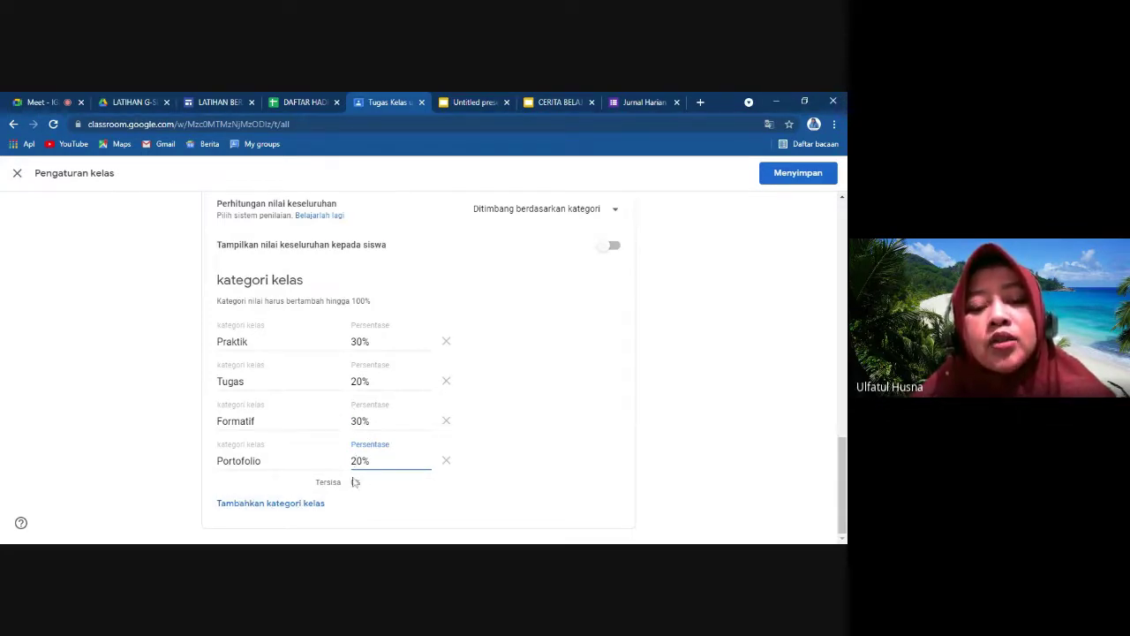
{"action": "left_click", "coordinate": [788, 183]}
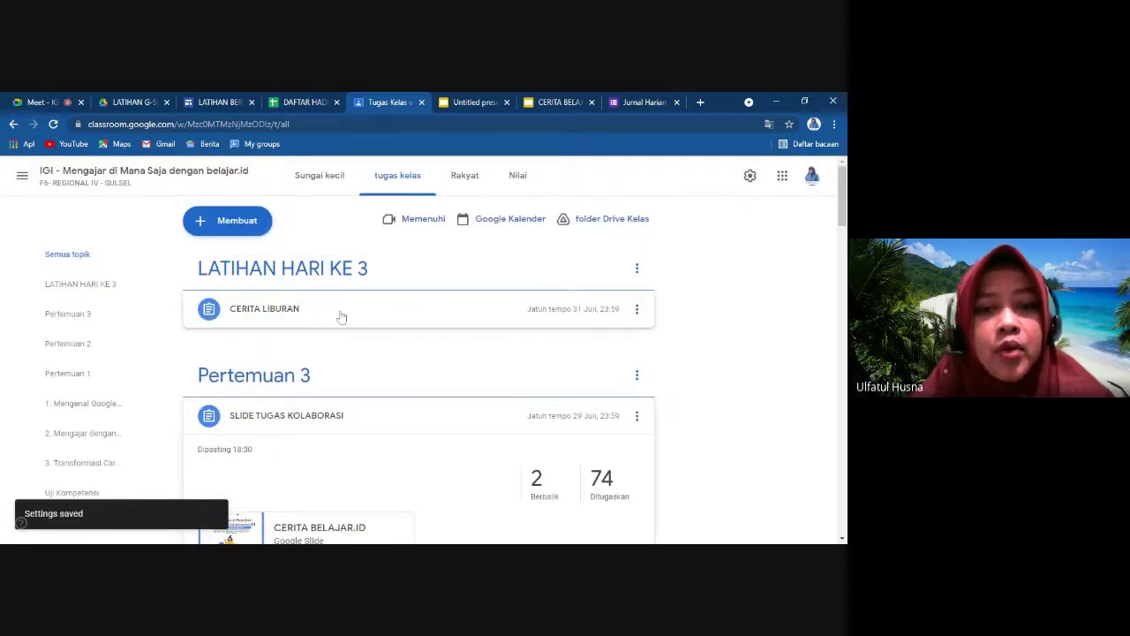
Edit the CERITA LIBURAN assignment to use the Portofolio grade category and save it.
{"action": "left_click", "coordinate": [637, 310]}
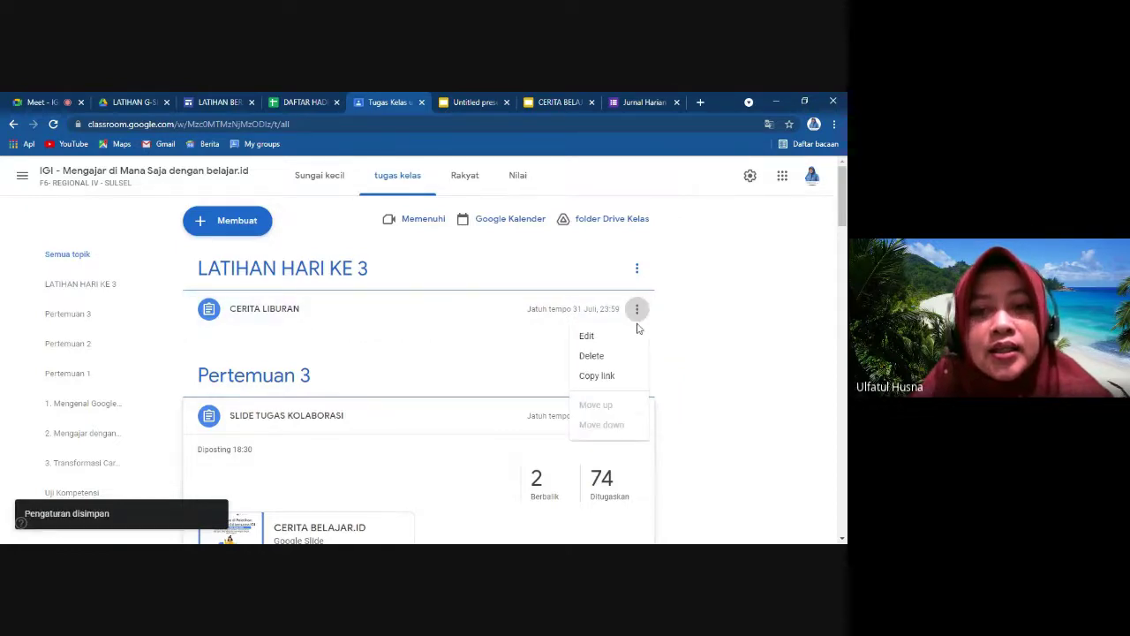
{"action": "left_click", "coordinate": [592, 340]}
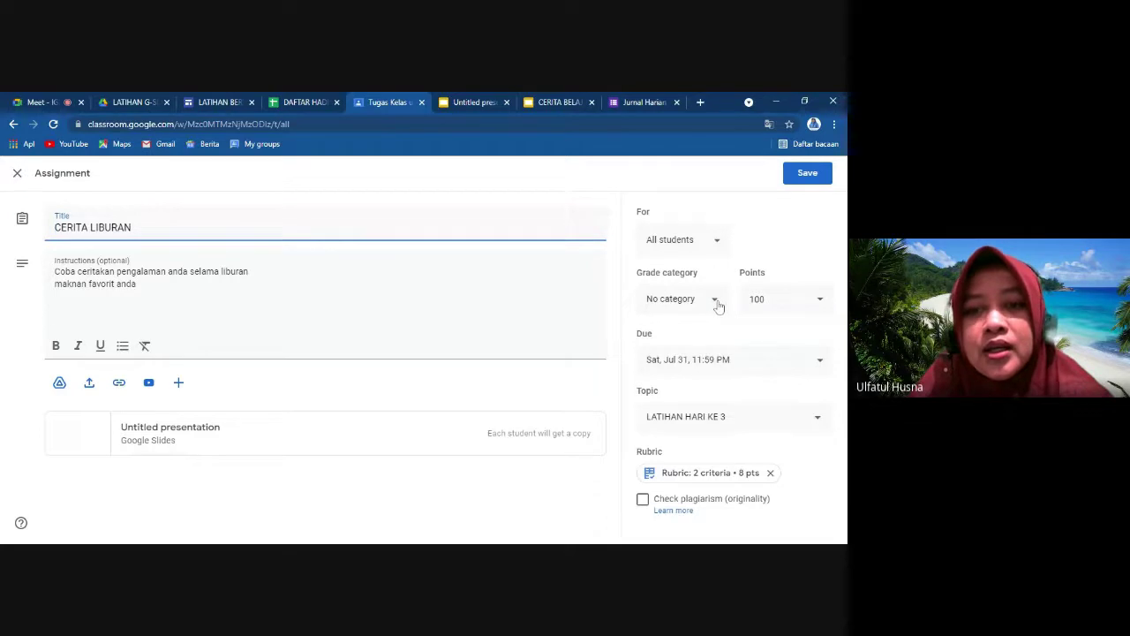
{"action": "left_click", "coordinate": [716, 302]}
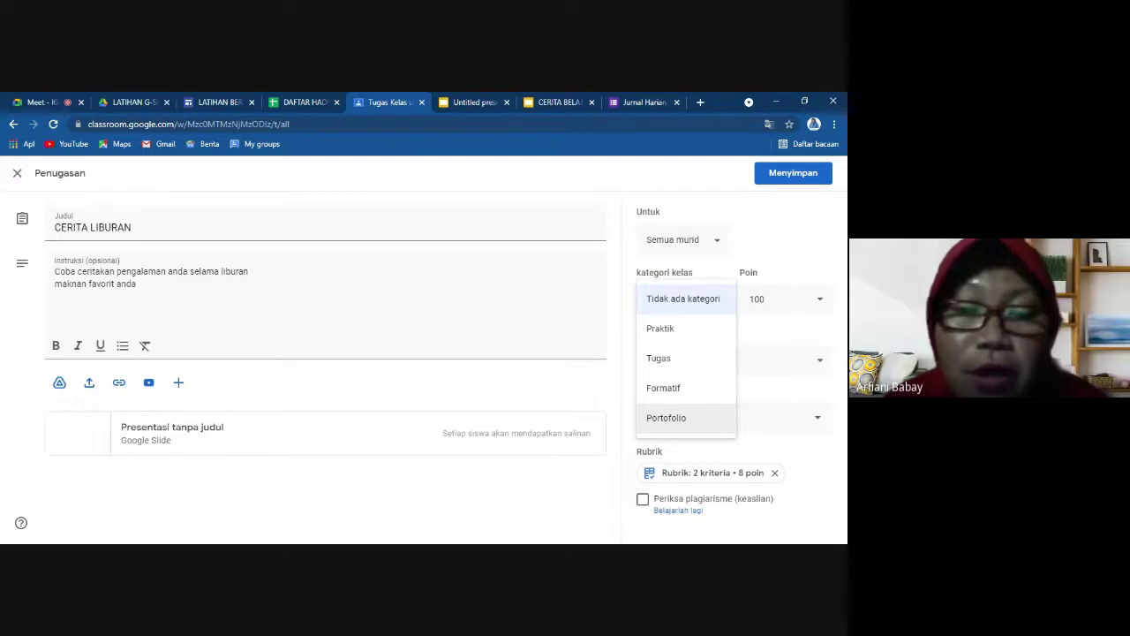
{"action": "left_click", "coordinate": [675, 421]}
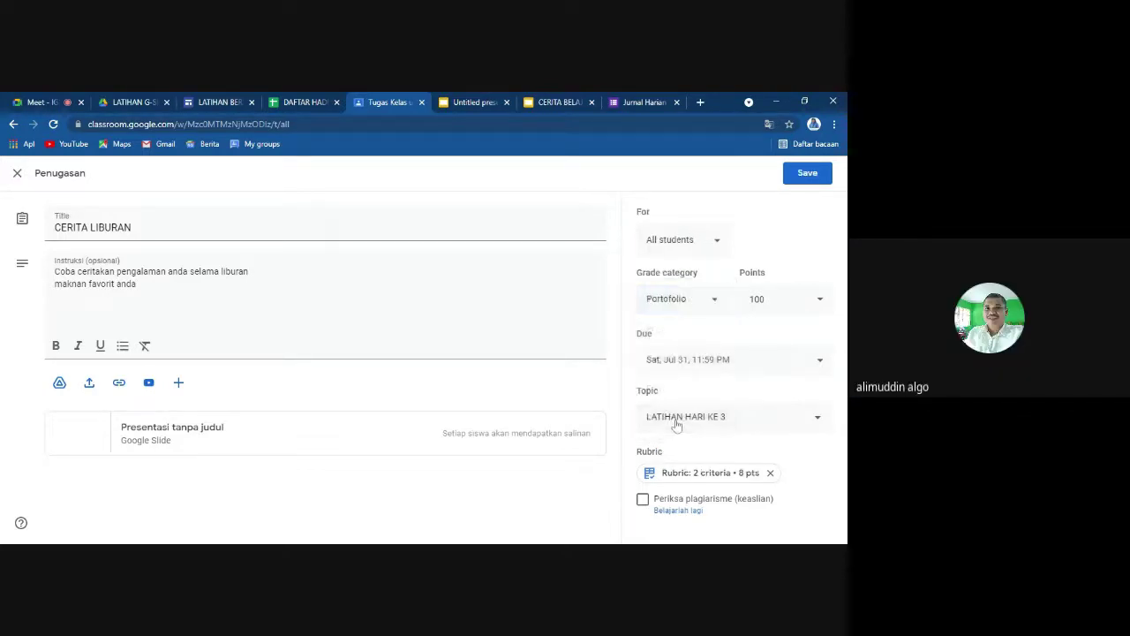
{"action": "left_click", "coordinate": [808, 172]}
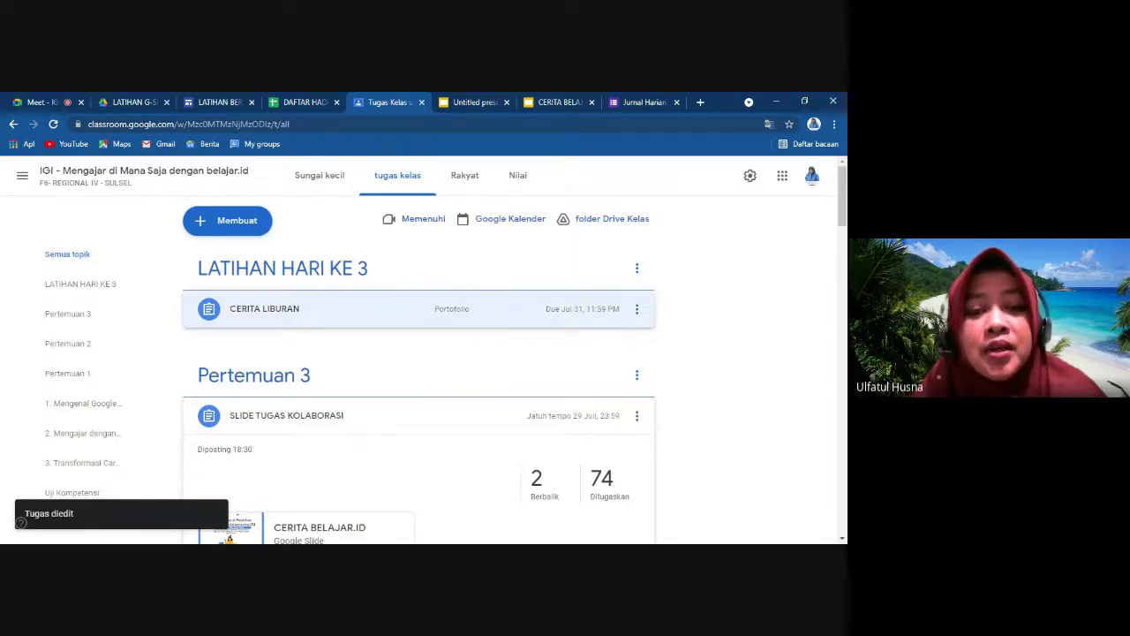
Edit the TUGAS KOLABORASI SLIDE assignment under Pertemuan 3 to use the Tugas grade category and save it.
{"action": "left_click_drag", "start_coordinate": [842, 211], "coordinate": [842, 228]}
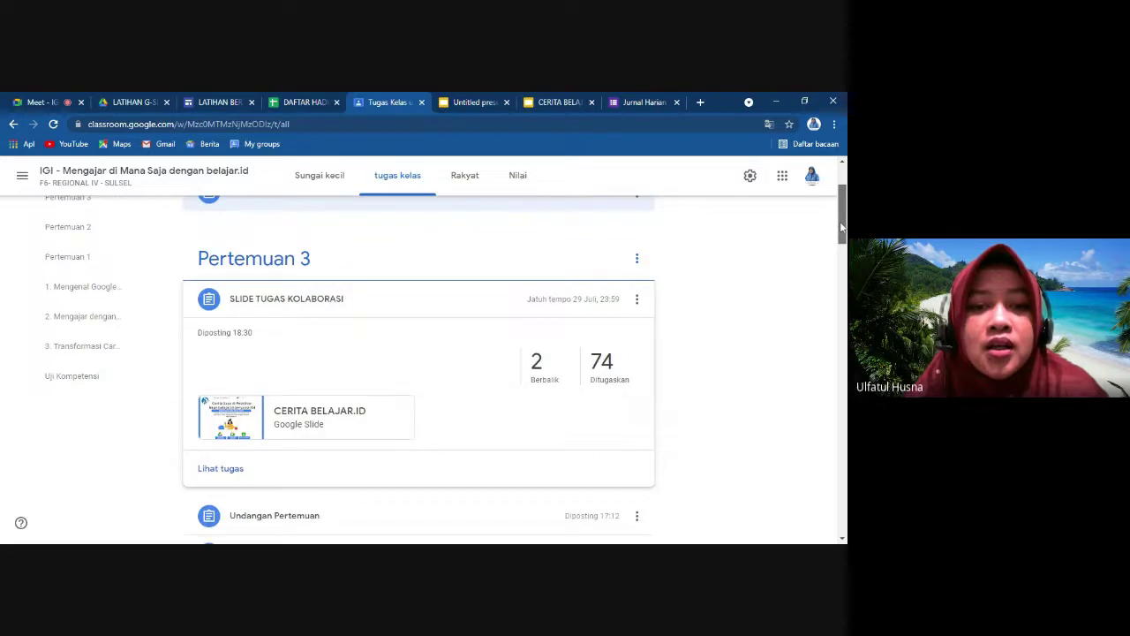
{"action": "left_click", "coordinate": [637, 299]}
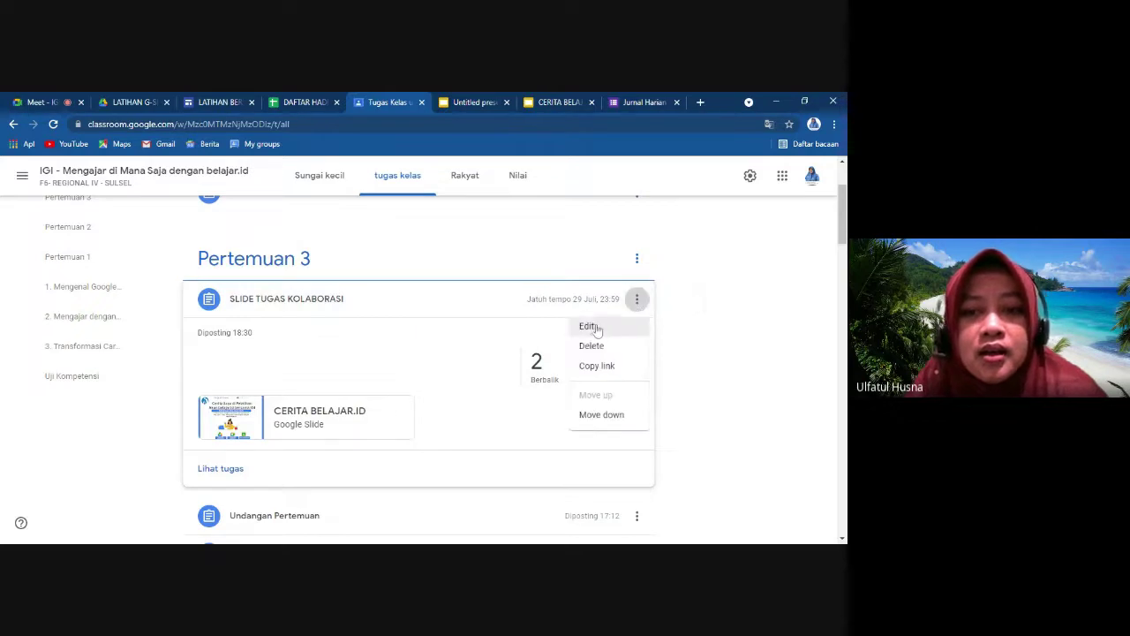
{"action": "left_click", "coordinate": [590, 327]}
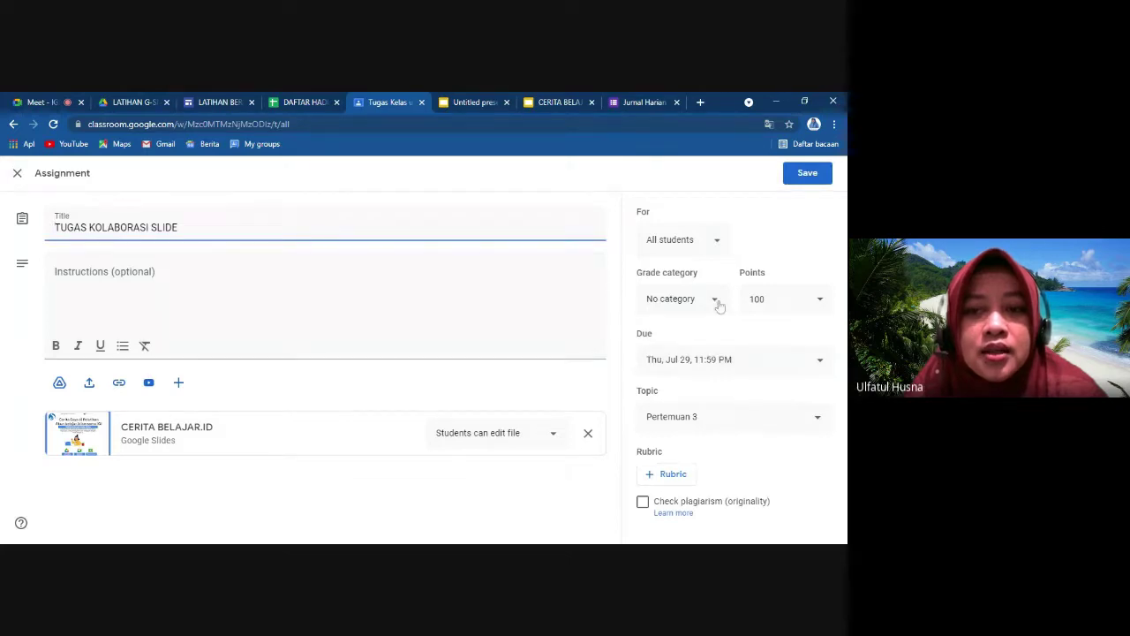
{"action": "left_click", "coordinate": [717, 302]}
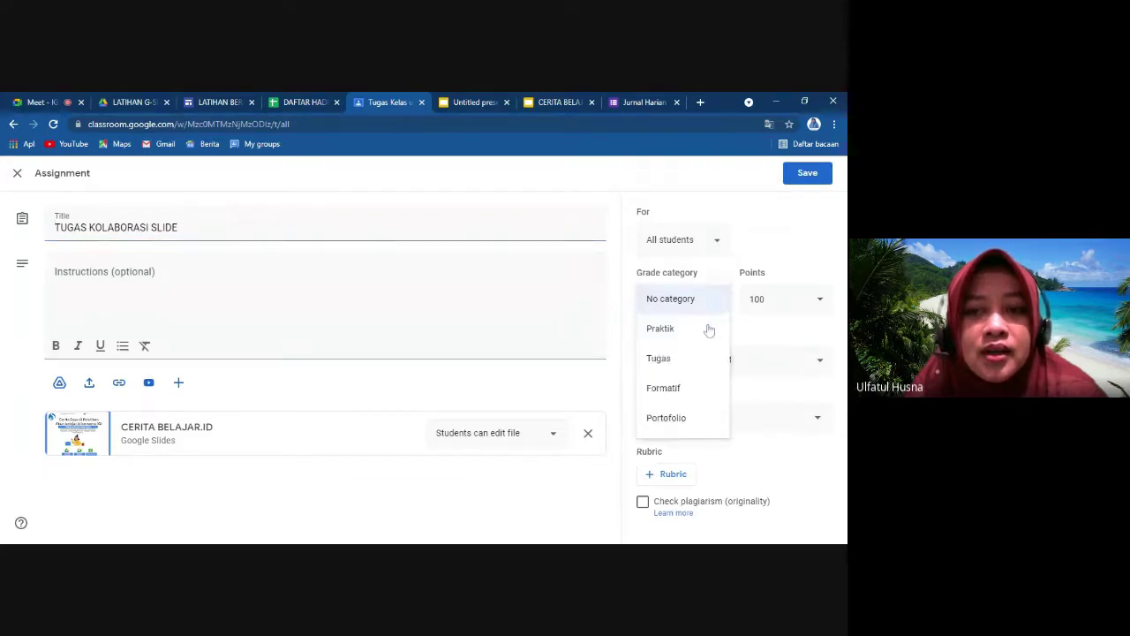
{"action": "left_click", "coordinate": [656, 360]}
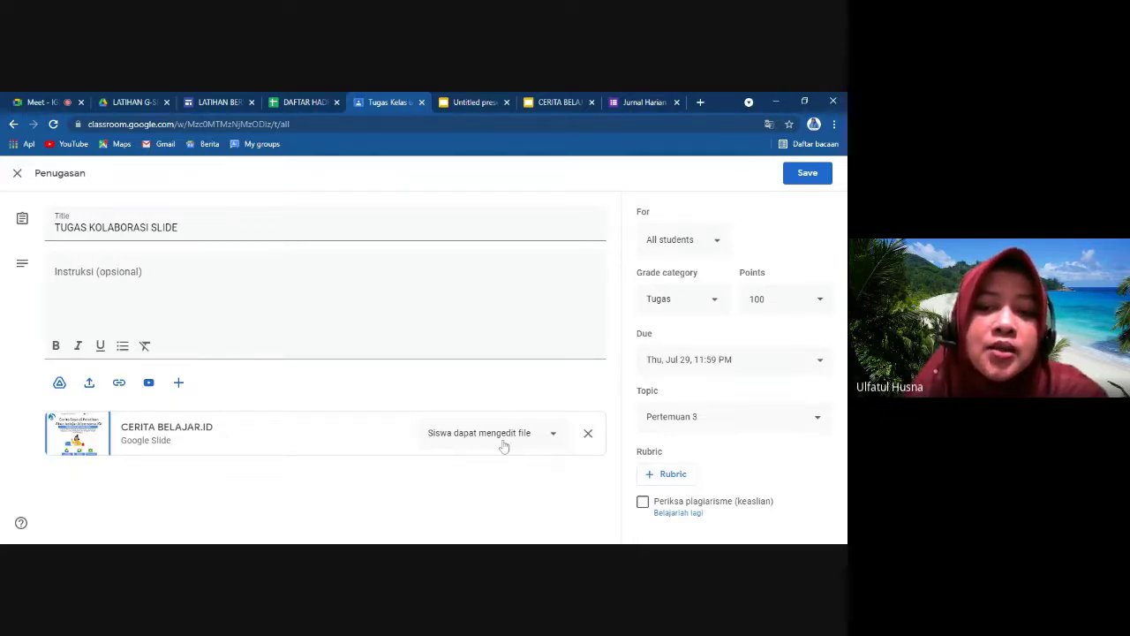
{"action": "left_click", "coordinate": [788, 175]}
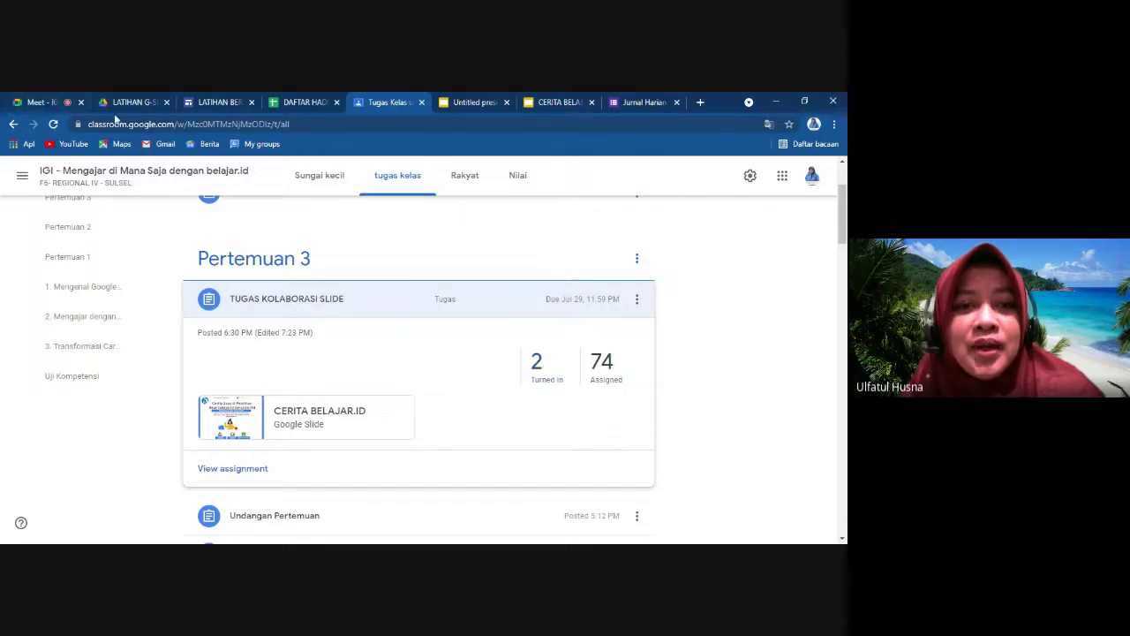
Switch to the Google Meet call and admit all the people waiting to join.
{"action": "left_click", "coordinate": [53, 102]}
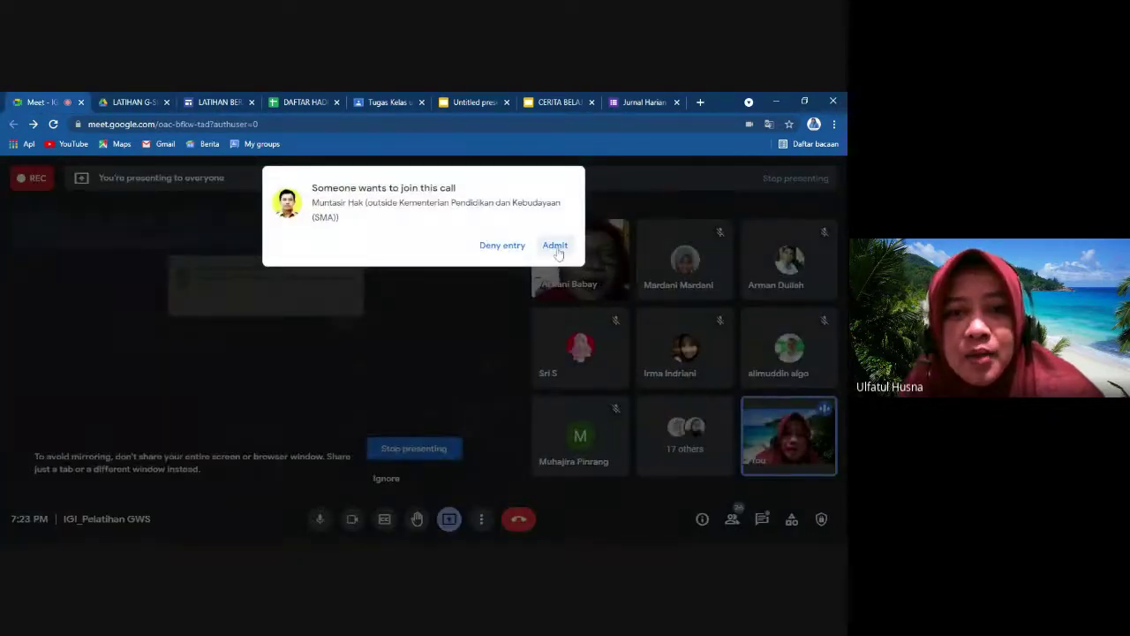
{"action": "left_click", "coordinate": [555, 246]}
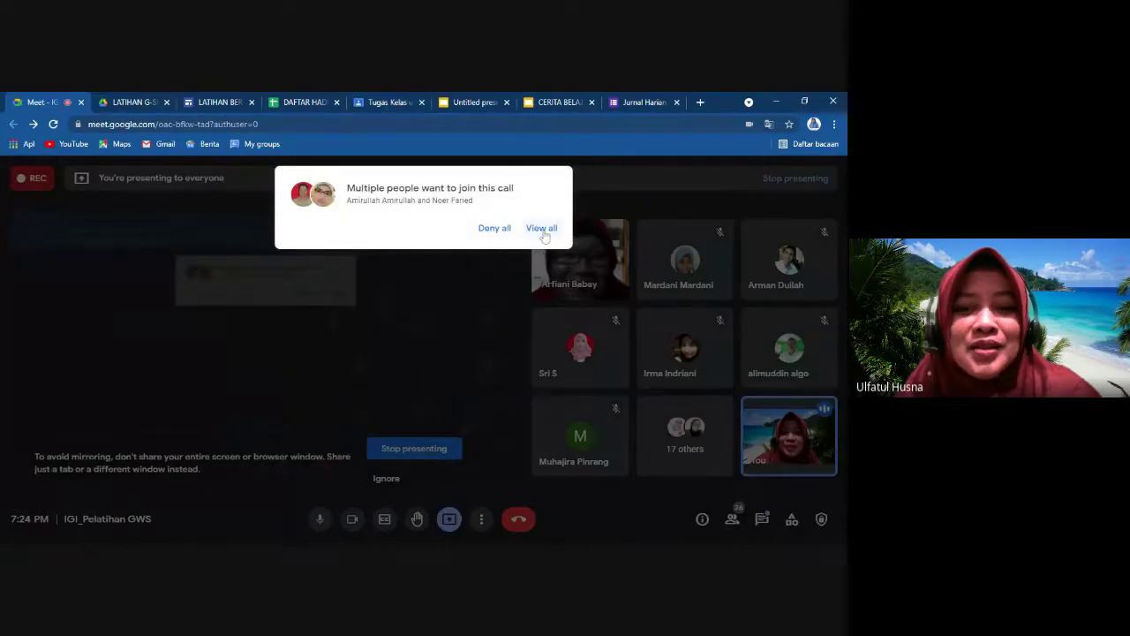
{"action": "left_click", "coordinate": [542, 229]}
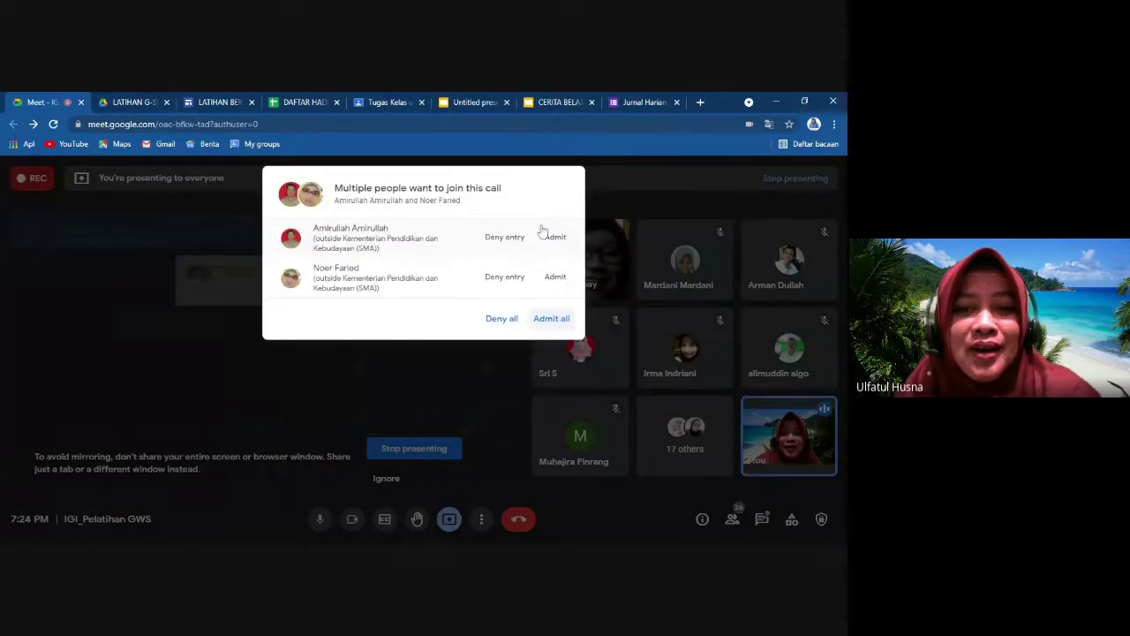
{"action": "left_click", "coordinate": [550, 319]}
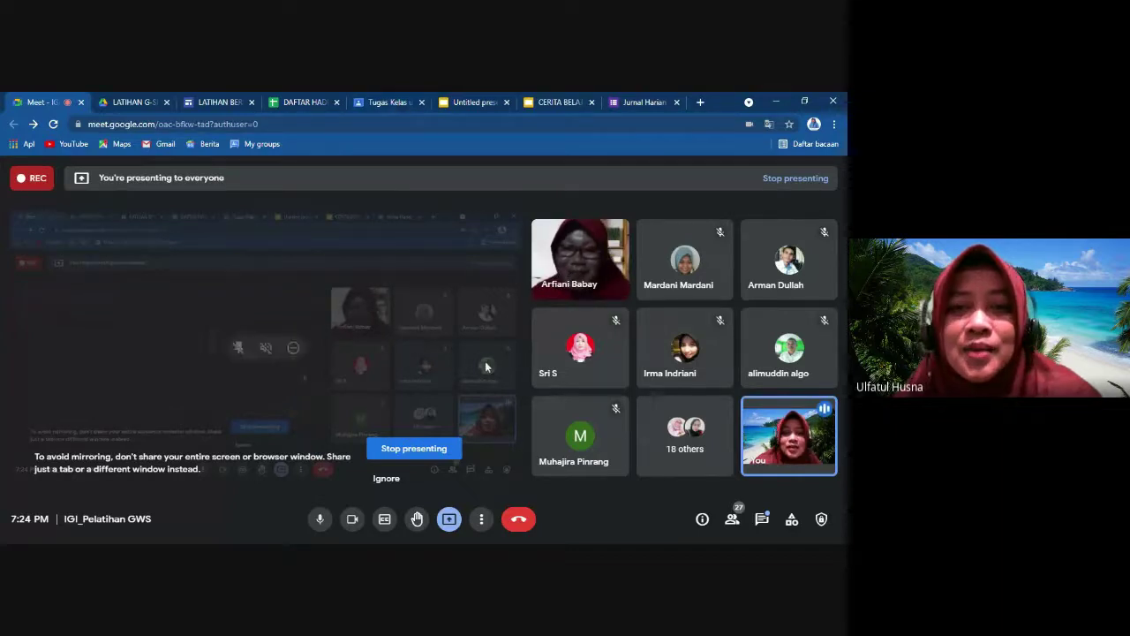
Return to Google Classroom and open the CERITA BELAJAR.ID slides attached to the TUGAS KOLABORASI SLIDE assignment.
{"action": "left_click", "coordinate": [385, 103]}
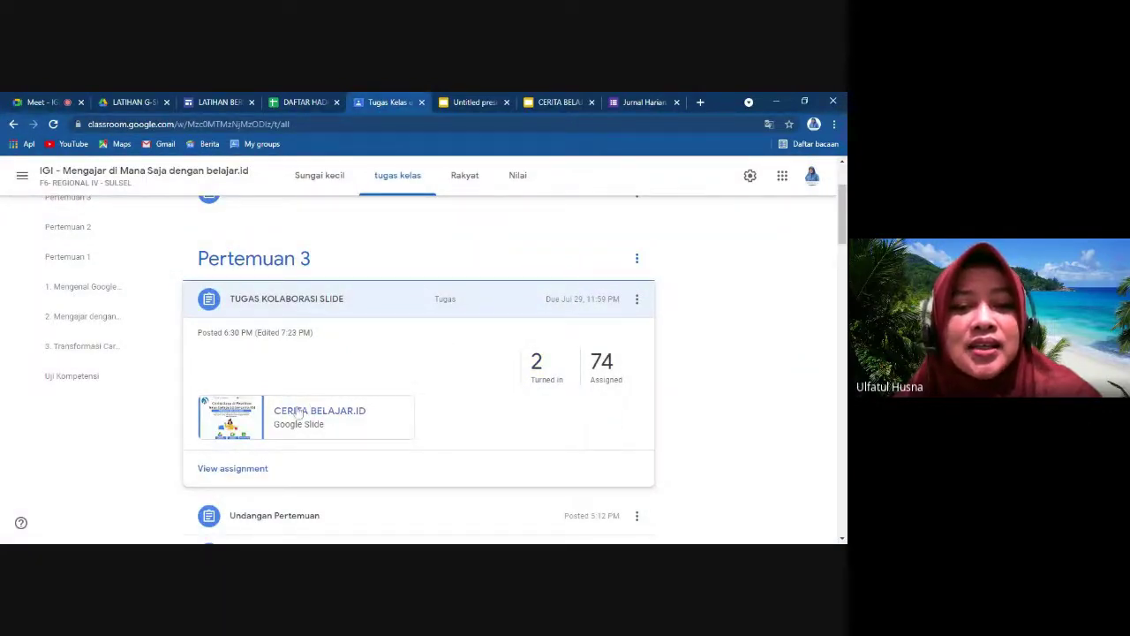
{"action": "mouse_move", "coordinate": [843, 235]}
{"action": "left_mouse_down"}
{"action": "mouse_move", "coordinate": [843, 214]}
{"action": "mouse_move", "coordinate": [841, 264]}
{"action": "mouse_move", "coordinate": [839, 236]}
{"action": "left_mouse_up"}
{"action": "left_click", "coordinate": [292, 355]}
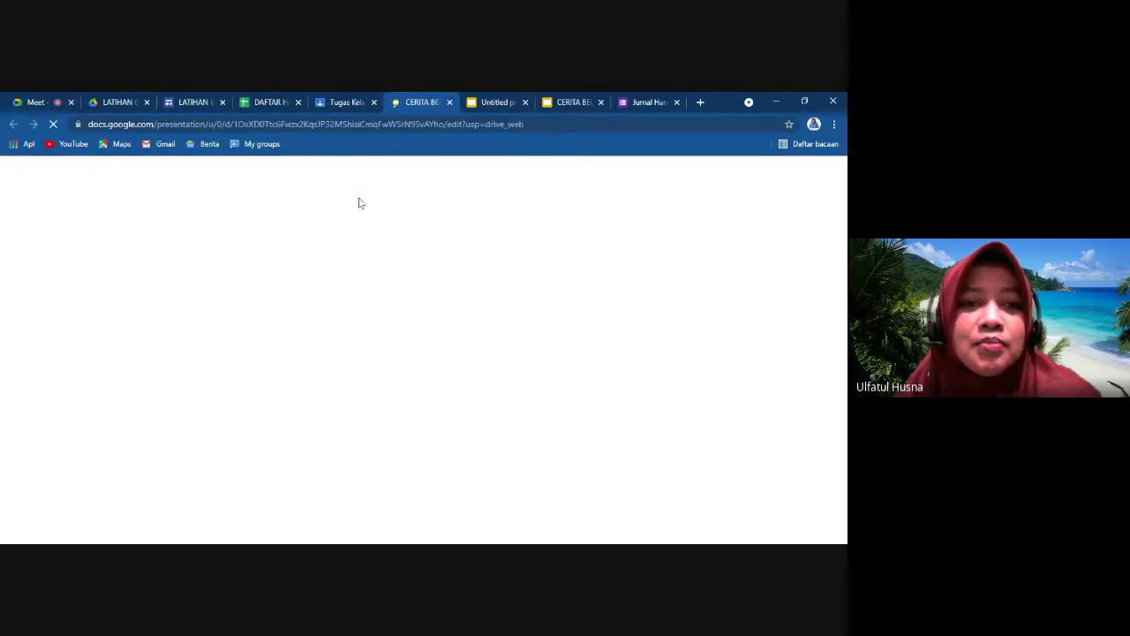
Switch to the untitled Google Slides presentation and enter CERITA as its new title.
{"action": "left_click", "coordinate": [495, 103]}
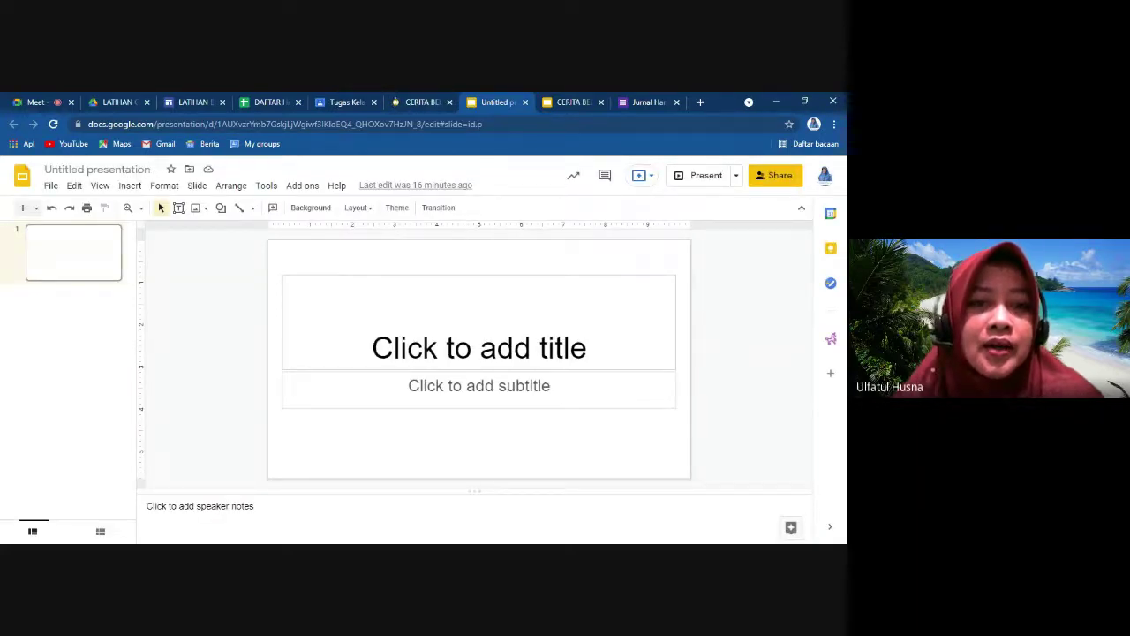
{"action": "left_click", "coordinate": [97, 169]}
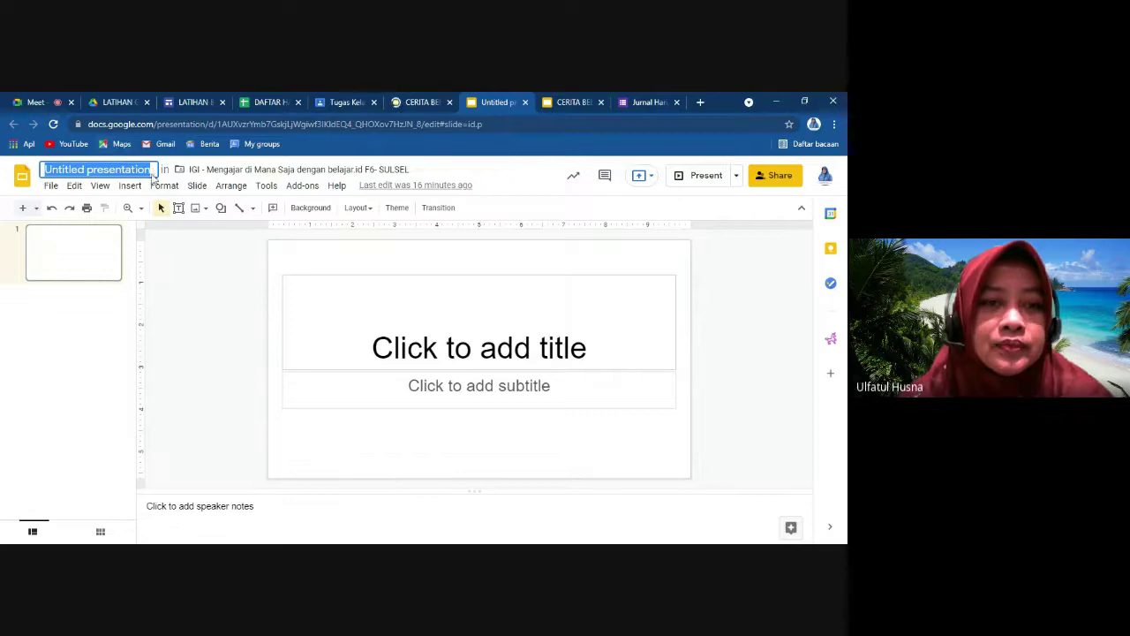
{"action": "type", "text": "CERITA"}
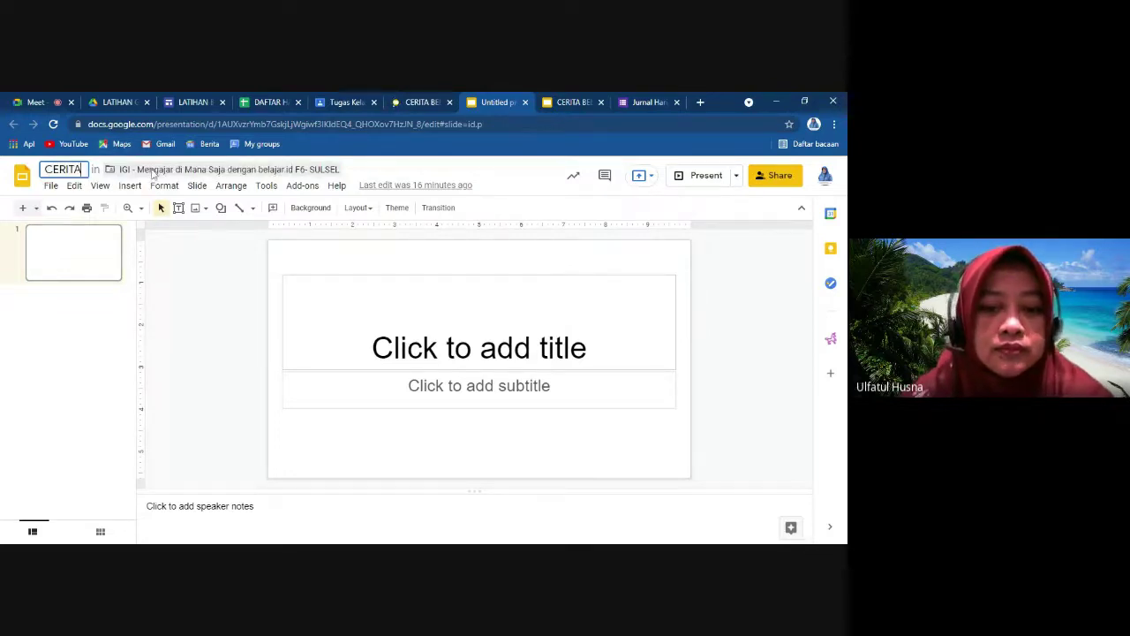
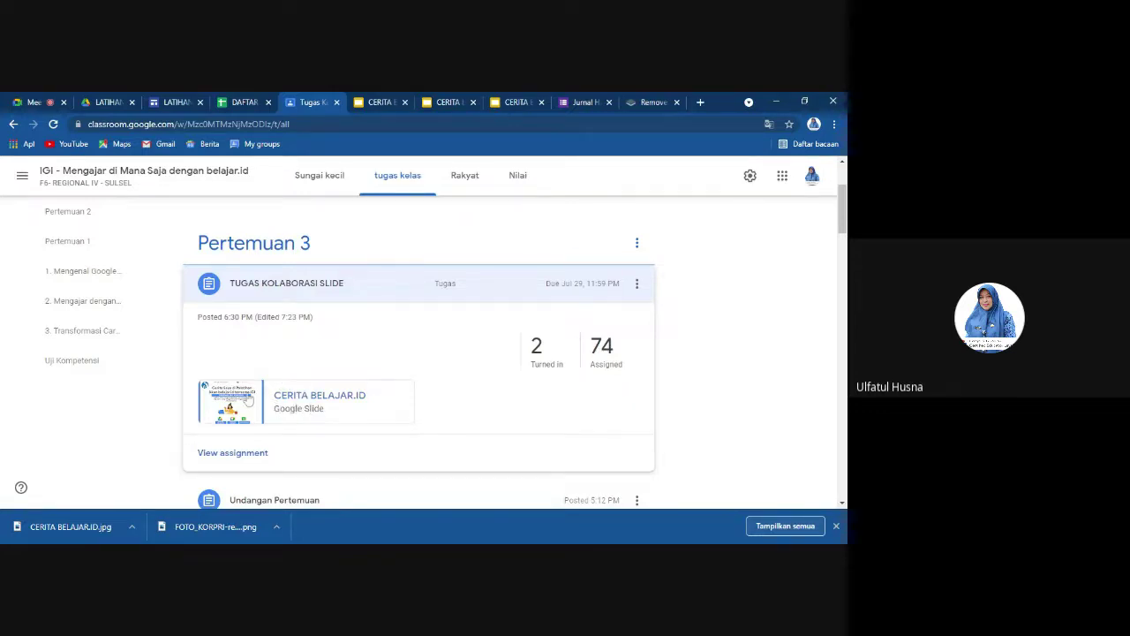
Browse the enrolled classes in Google Classroom and open the classwork of the Google Master Trainer class (Pelatih Utama Google).
{"action": "left_click", "coordinate": [23, 179]}
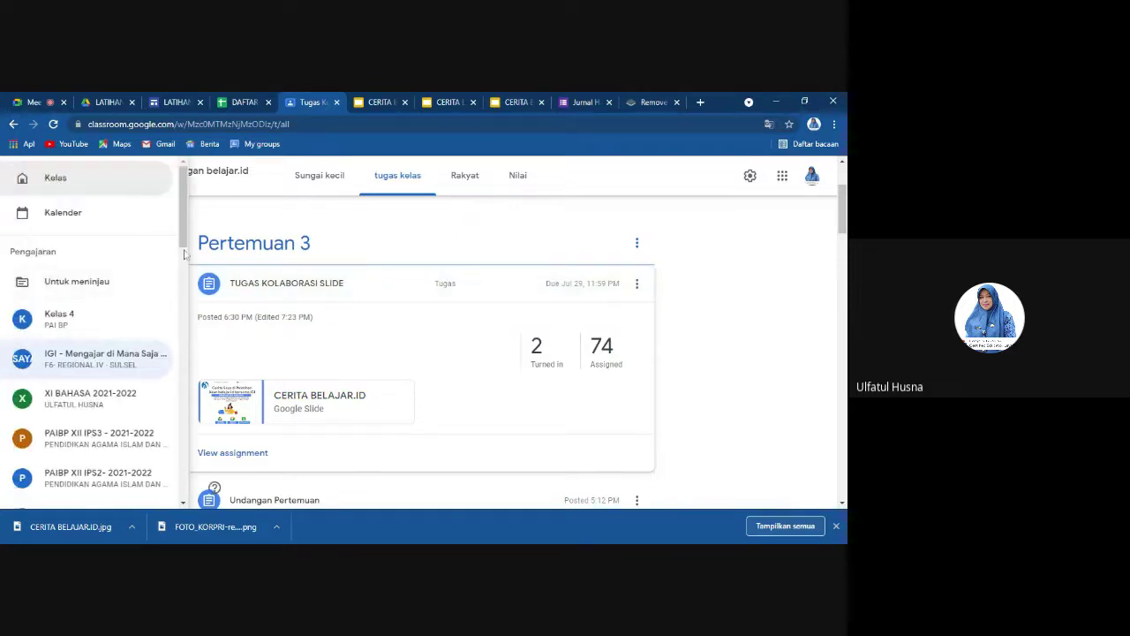
{"action": "scroll", "coordinate": [181, 301], "scroll_direction": "down", "scroll_amount": 3}
{"action": "left_click_drag", "start_coordinate": [181, 300], "coordinate": [182, 274]}
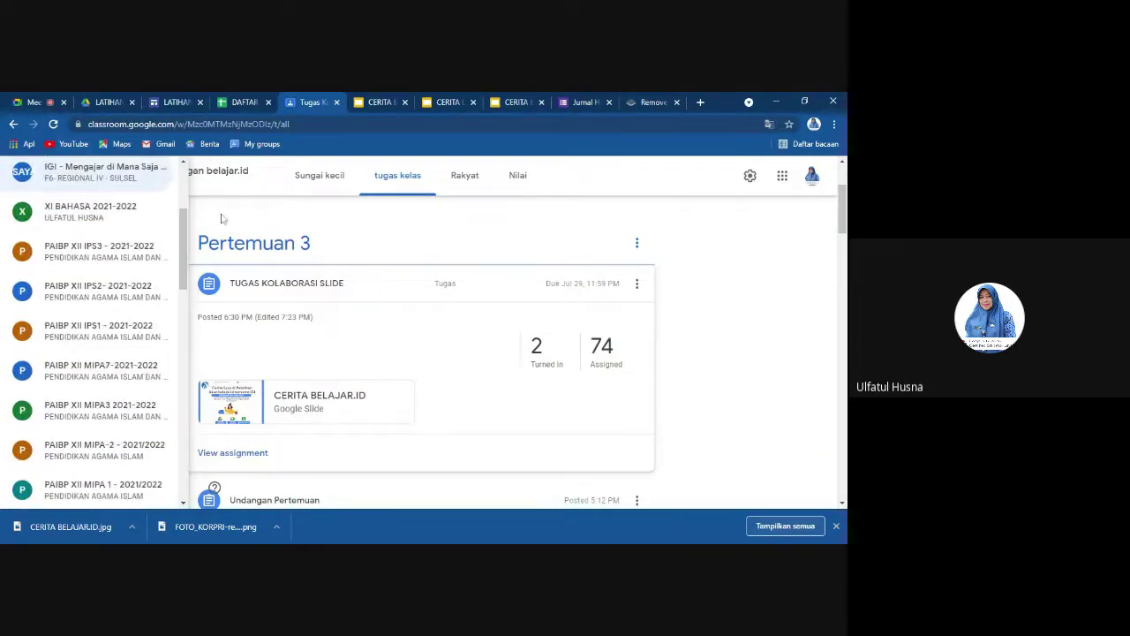
{"action": "left_click_drag", "start_coordinate": [182, 215], "coordinate": [173, 167]}
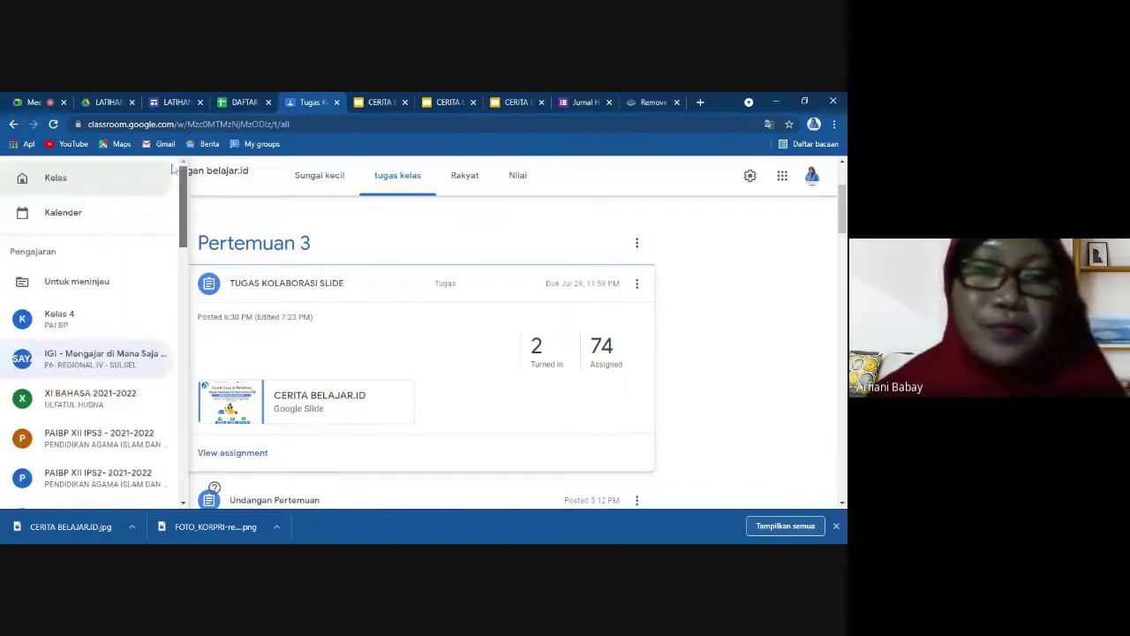
{"action": "left_click", "coordinate": [24, 180]}
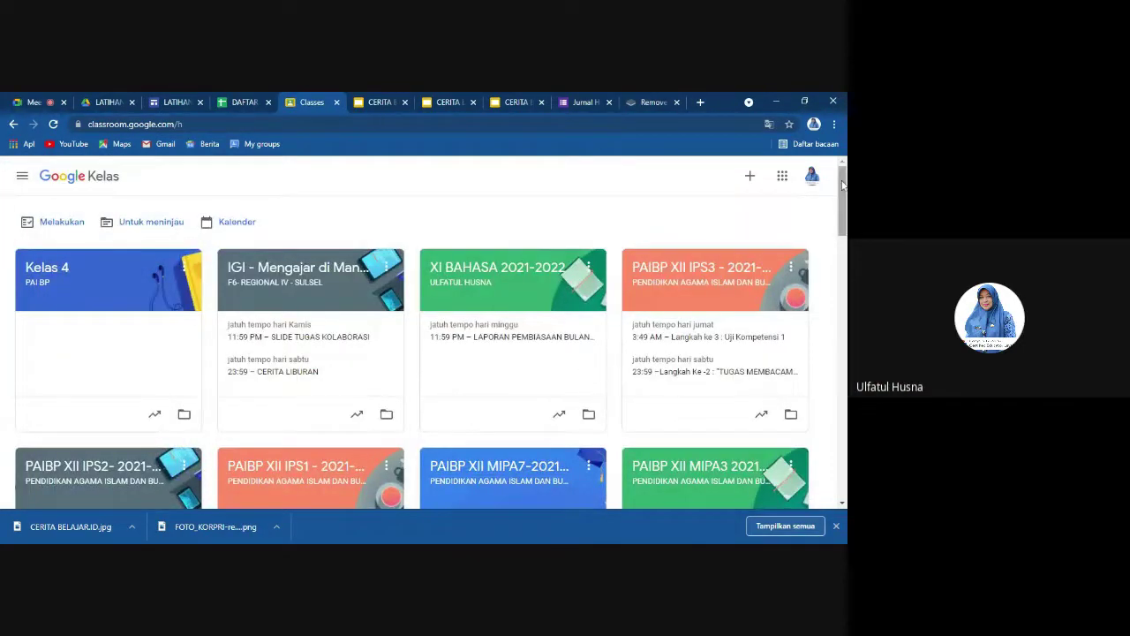
{"action": "left_click_drag", "start_coordinate": [843, 188], "coordinate": [843, 295]}
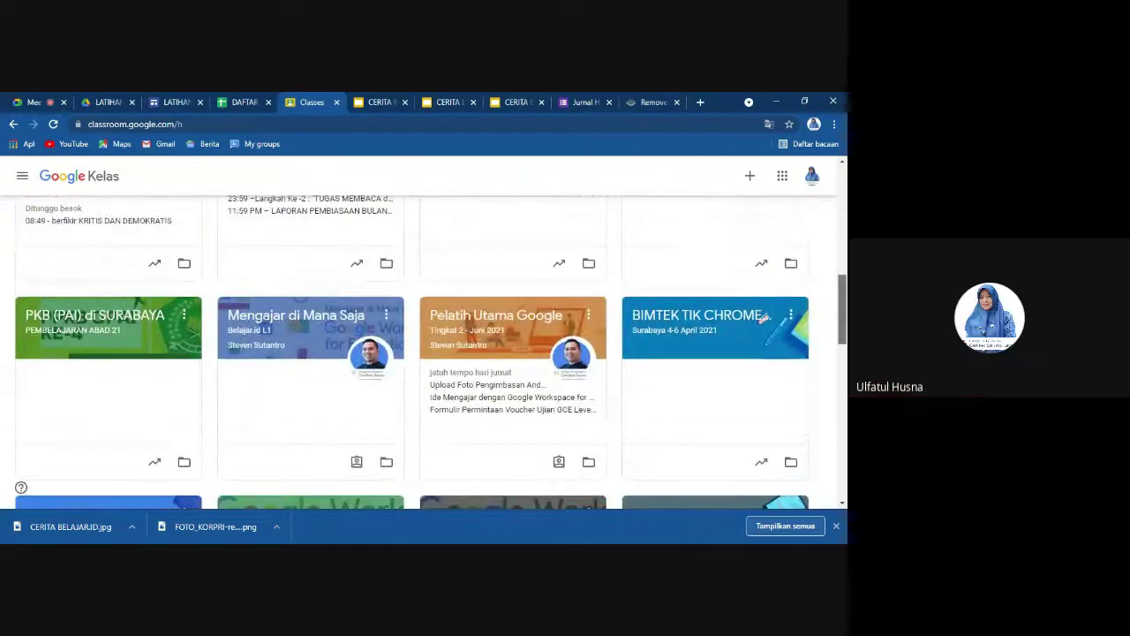
{"action": "left_click", "coordinate": [502, 318]}
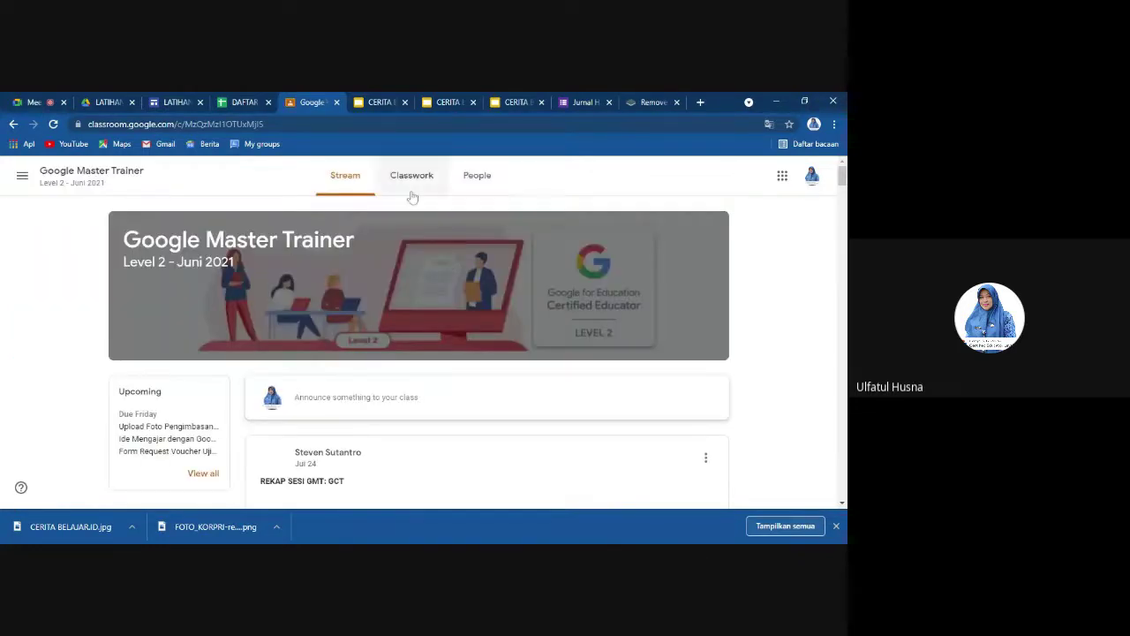
{"action": "left_click", "coordinate": [409, 182]}
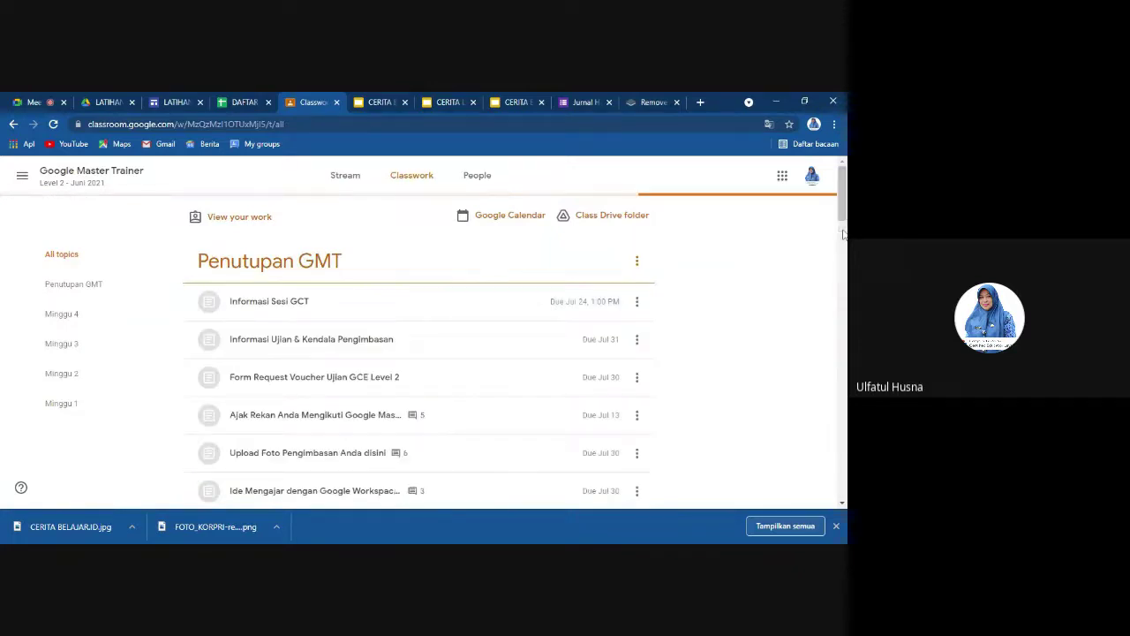
Find the Try Out Praktek 1 assignment under Minggu 1 and open its attached Google Slides file.
{"action": "scroll", "coordinate": [844, 232], "scroll_direction": "down", "scroll_amount": 2}
{"action": "left_click_drag", "start_coordinate": [843, 228], "coordinate": [844, 358]}
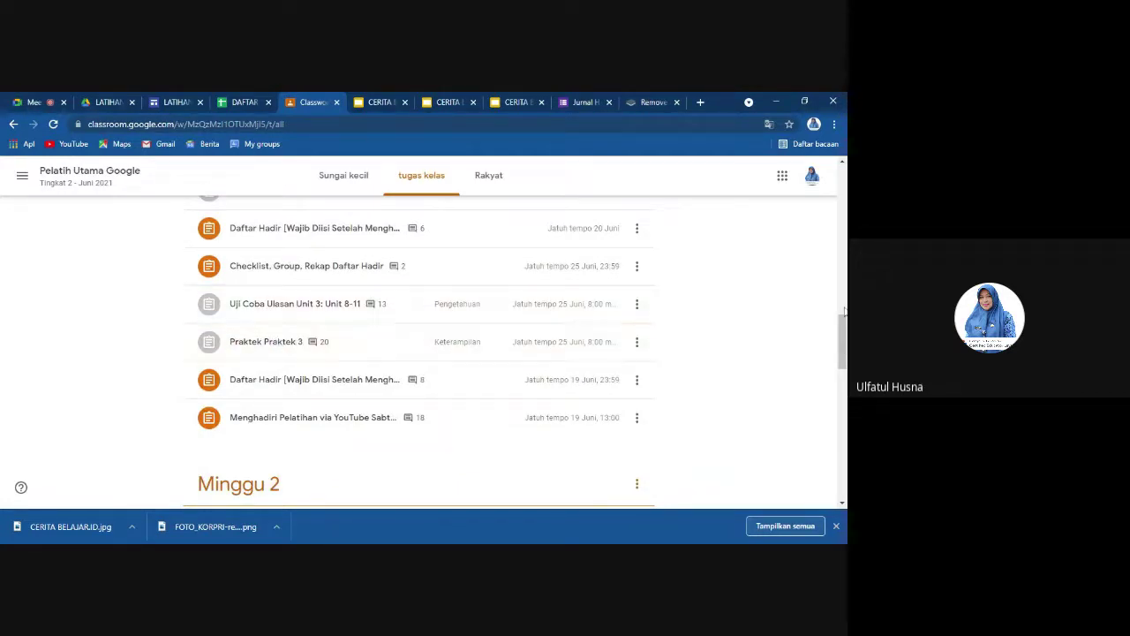
{"action": "left_click_drag", "start_coordinate": [843, 362], "coordinate": [843, 495]}
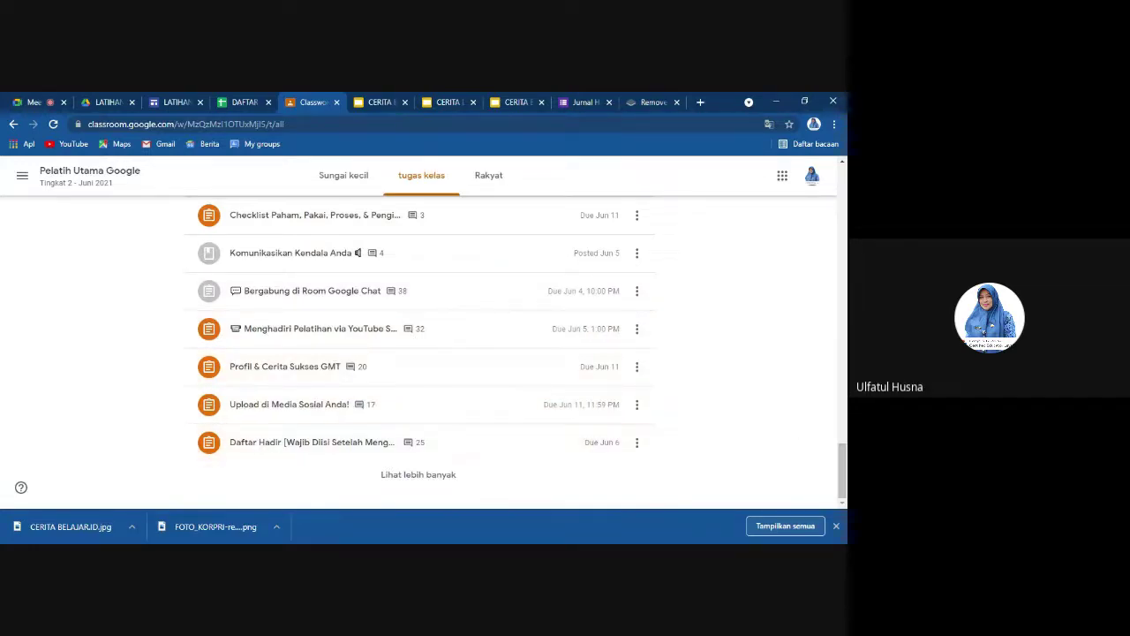
{"action": "scroll", "coordinate": [422, 353], "scroll_direction": "up", "scroll_amount": 3}
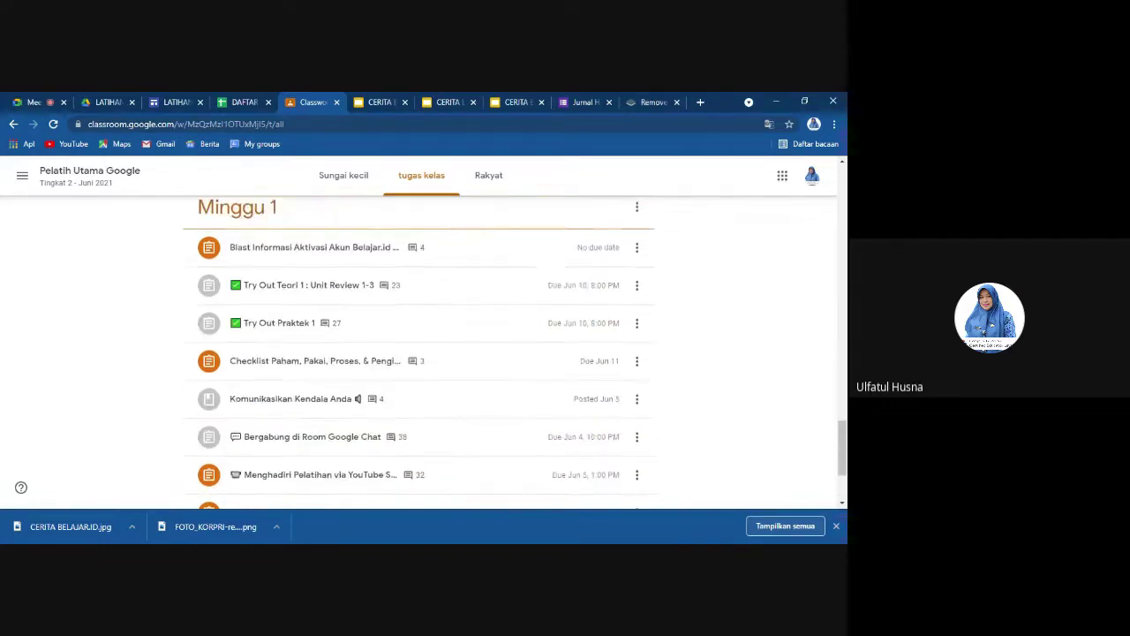
{"action": "left_click", "coordinate": [279, 334]}
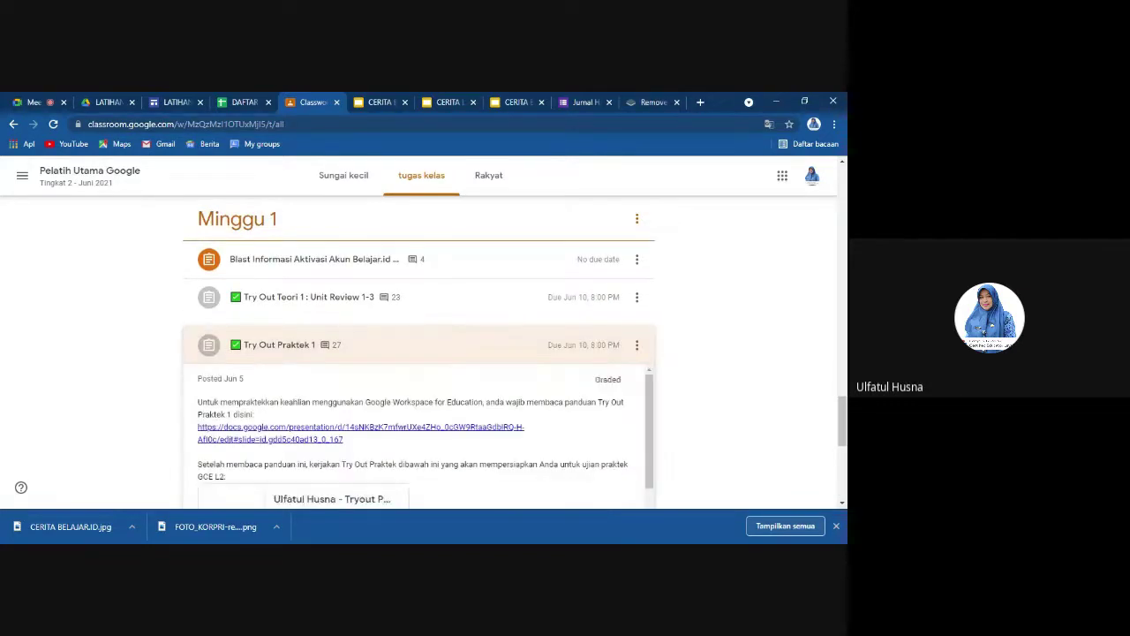
{"action": "scroll", "coordinate": [419, 354], "scroll_direction": "down", "scroll_amount": 2}
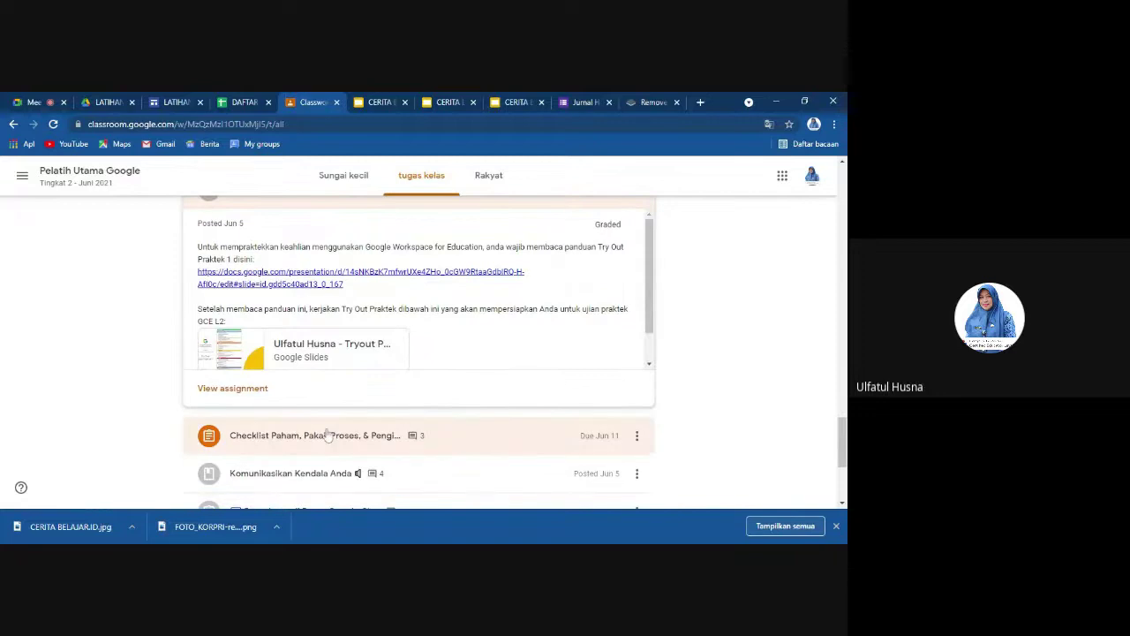
{"action": "left_click", "coordinate": [229, 353]}
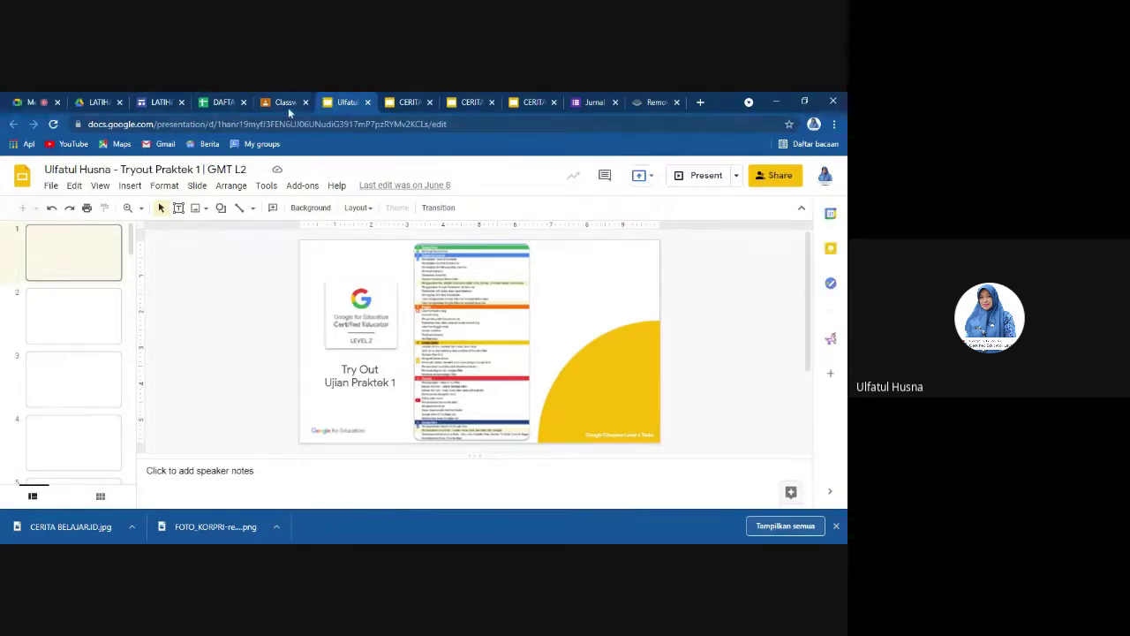
Review the Try Out Praktek 1 assignment, close its presentation, and go back to the IGI - Mengajar di Mana Saja dengan belajar.id class.
{"action": "left_click", "coordinate": [288, 105]}
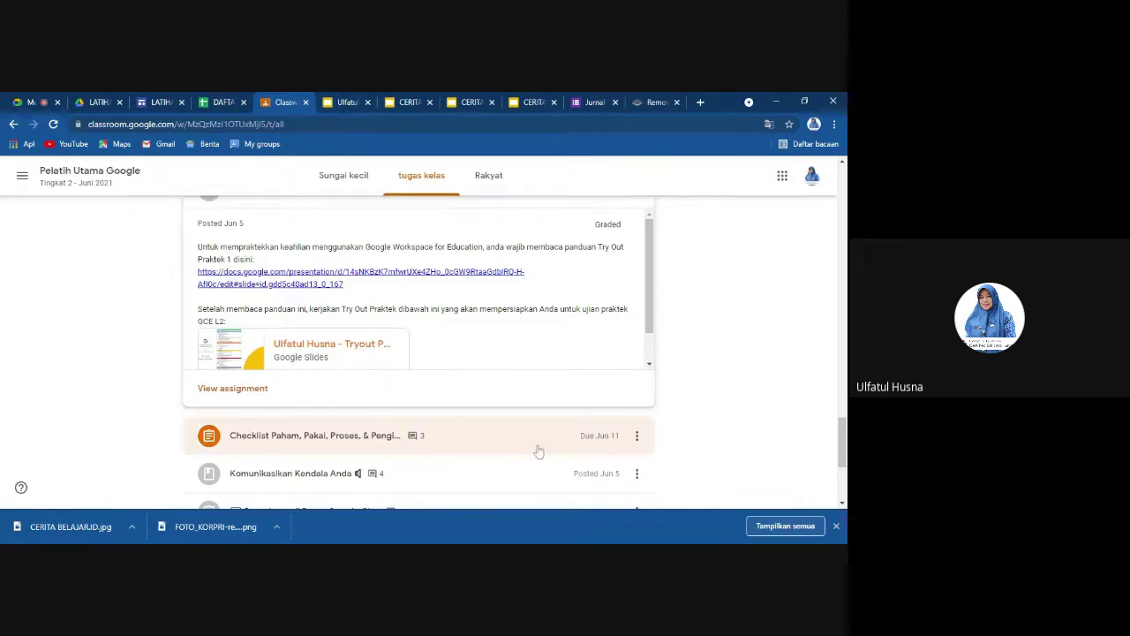
{"action": "scroll", "coordinate": [539, 451], "scroll_direction": "up", "scroll_amount": 1}
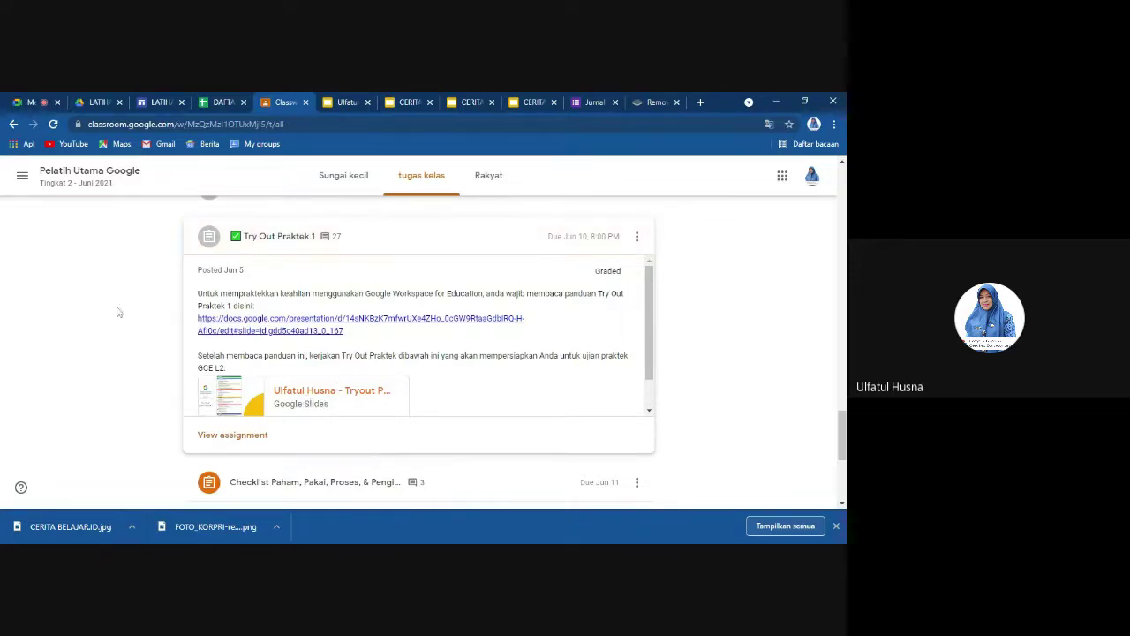
{"action": "left_click", "coordinate": [361, 102]}
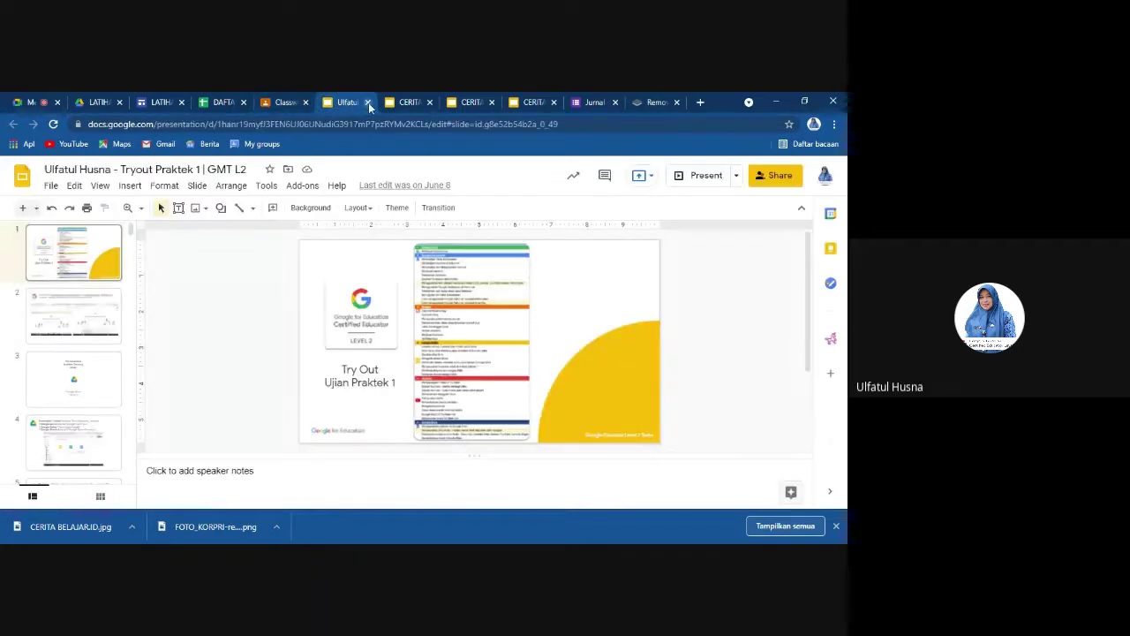
{"action": "left_click", "coordinate": [367, 103]}
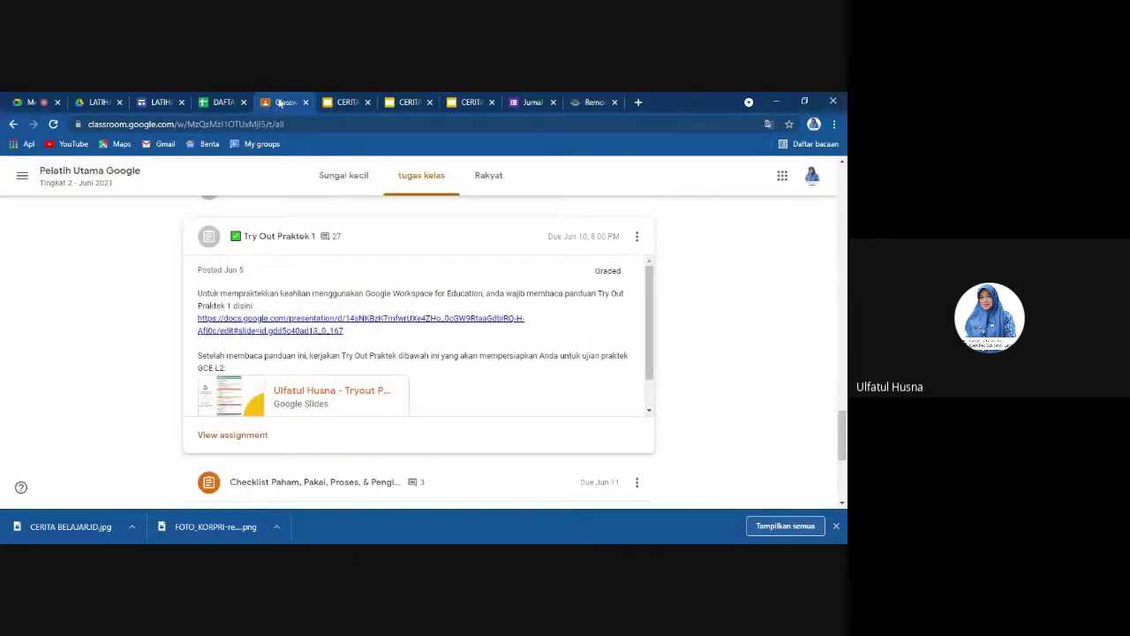
{"action": "left_click", "coordinate": [22, 175]}
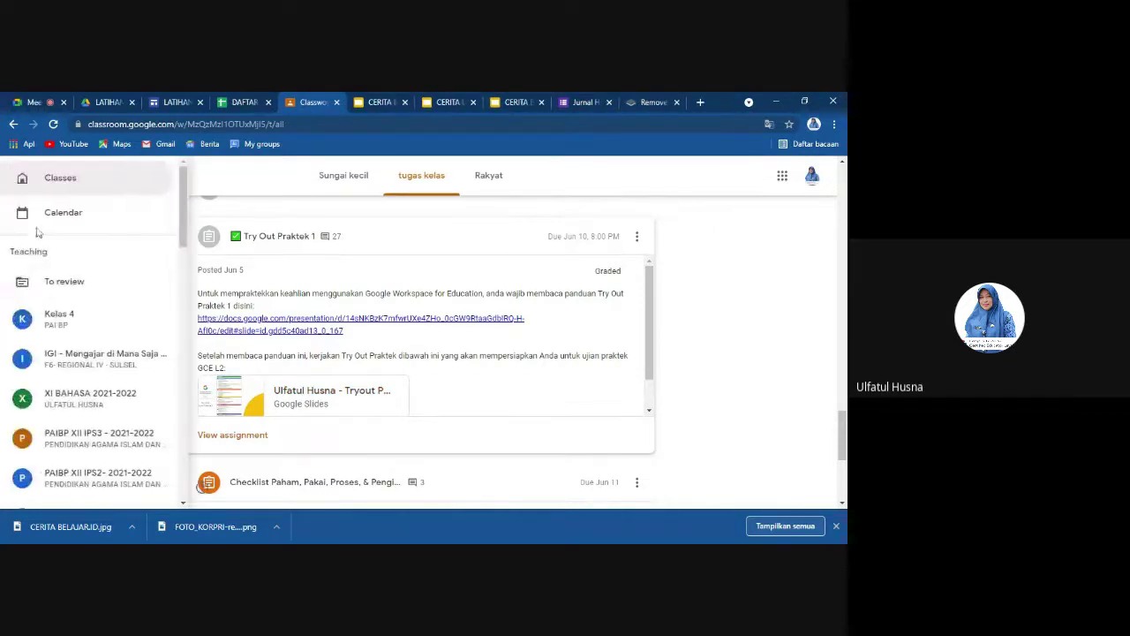
{"action": "left_click", "coordinate": [85, 365]}
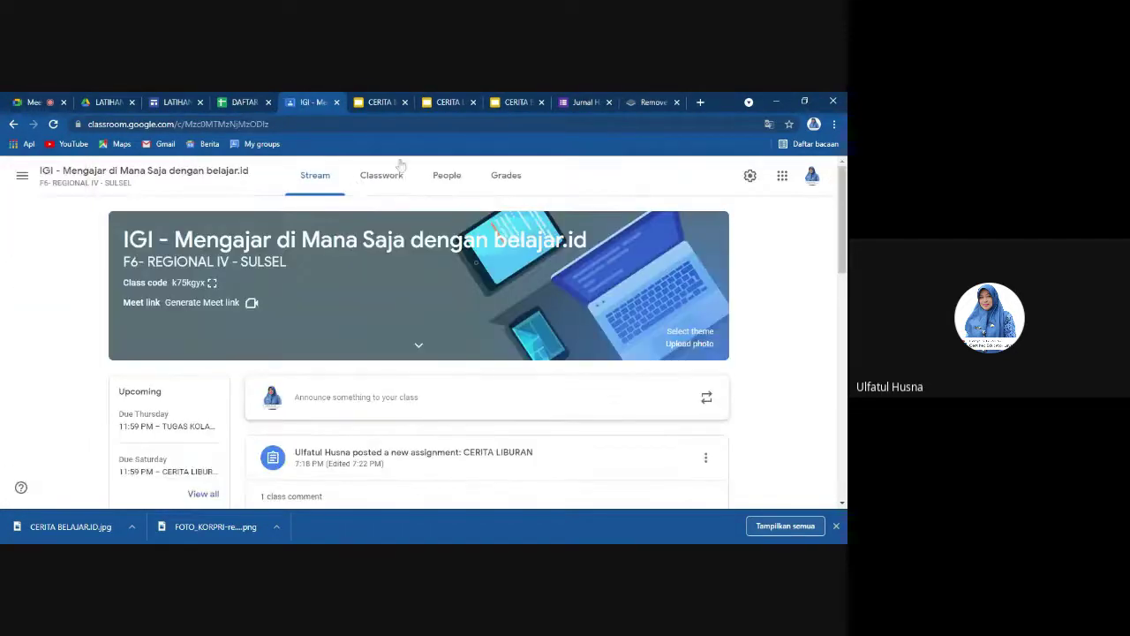
Open the class's classwork and expand the CERITA LIBURAN and TUGAS KOLABORASI SLIDE assignments to review their details.
{"action": "left_click", "coordinate": [381, 178]}
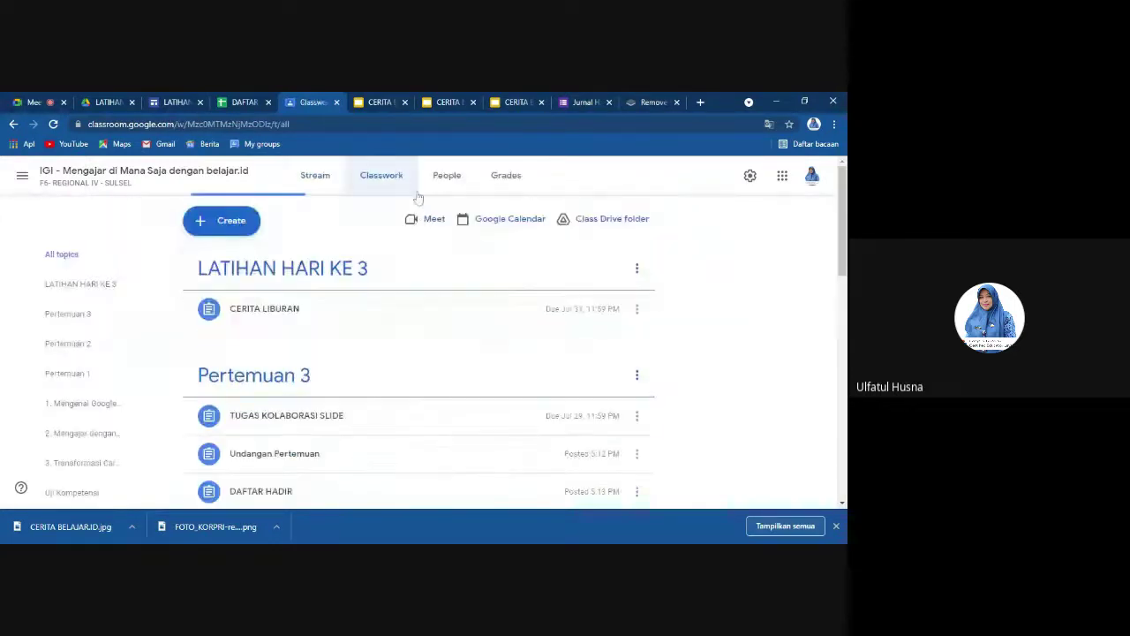
{"action": "left_click", "coordinate": [260, 318]}
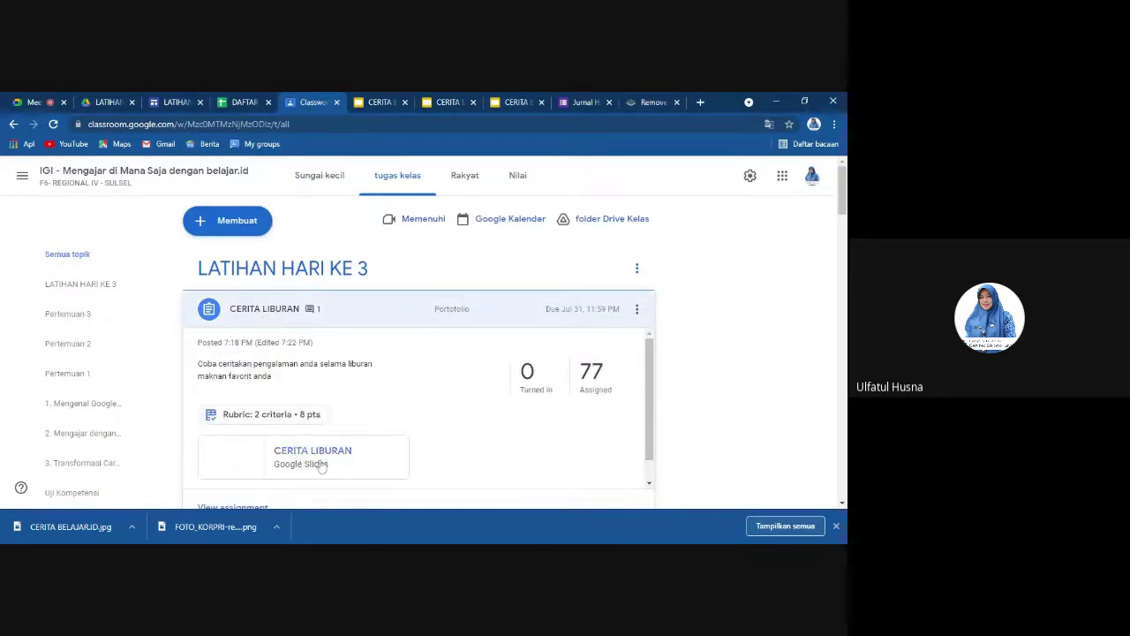
{"action": "scroll", "coordinate": [346, 492], "scroll_direction": "down", "scroll_amount": 4}
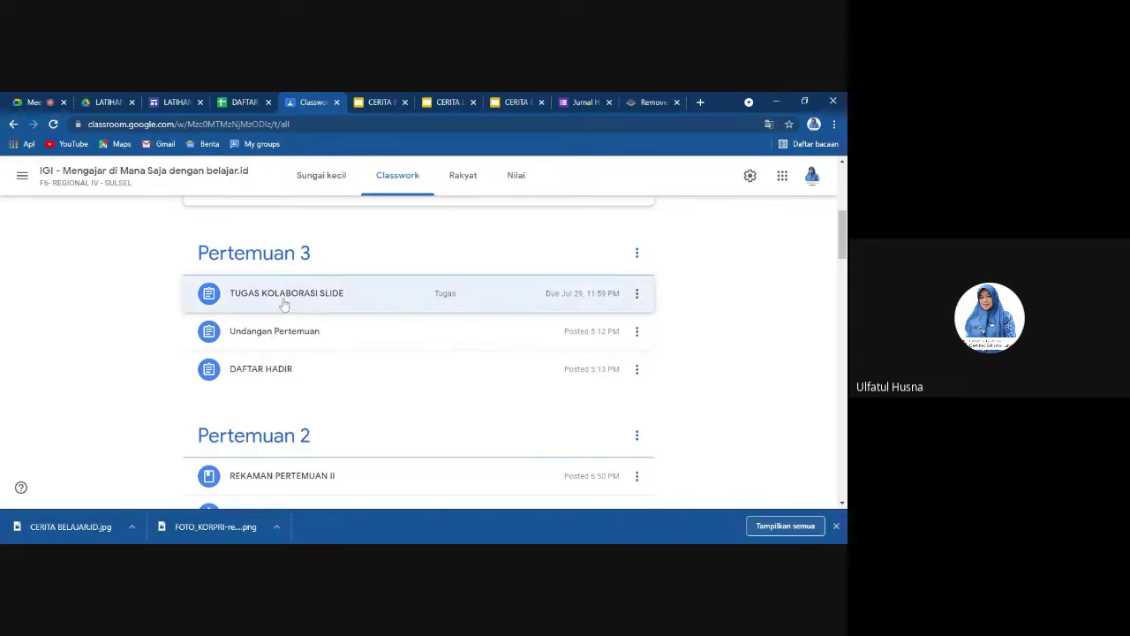
{"action": "scroll", "coordinate": [315, 363], "scroll_direction": "down", "scroll_amount": 2}
{"action": "scroll", "coordinate": [300, 335], "scroll_direction": "up", "scroll_amount": 2}
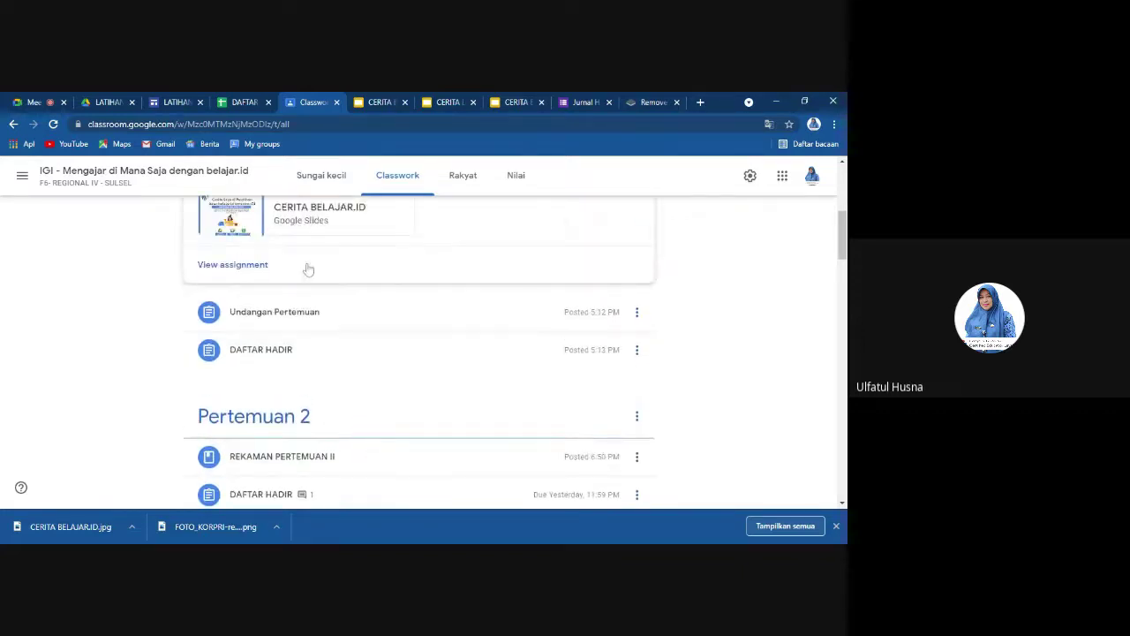
{"action": "scroll", "coordinate": [353, 439], "scroll_direction": "up", "scroll_amount": 3}
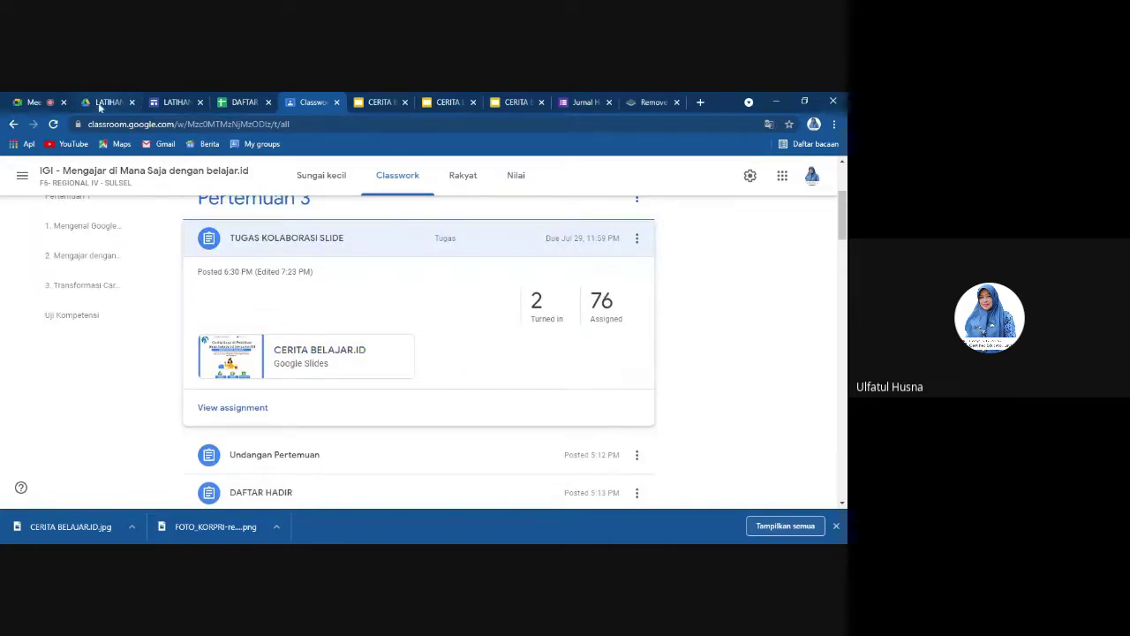
Switch to the Google Meet call, admit the waiting participant, and close the in-call messages.
{"action": "left_click", "coordinate": [35, 104]}
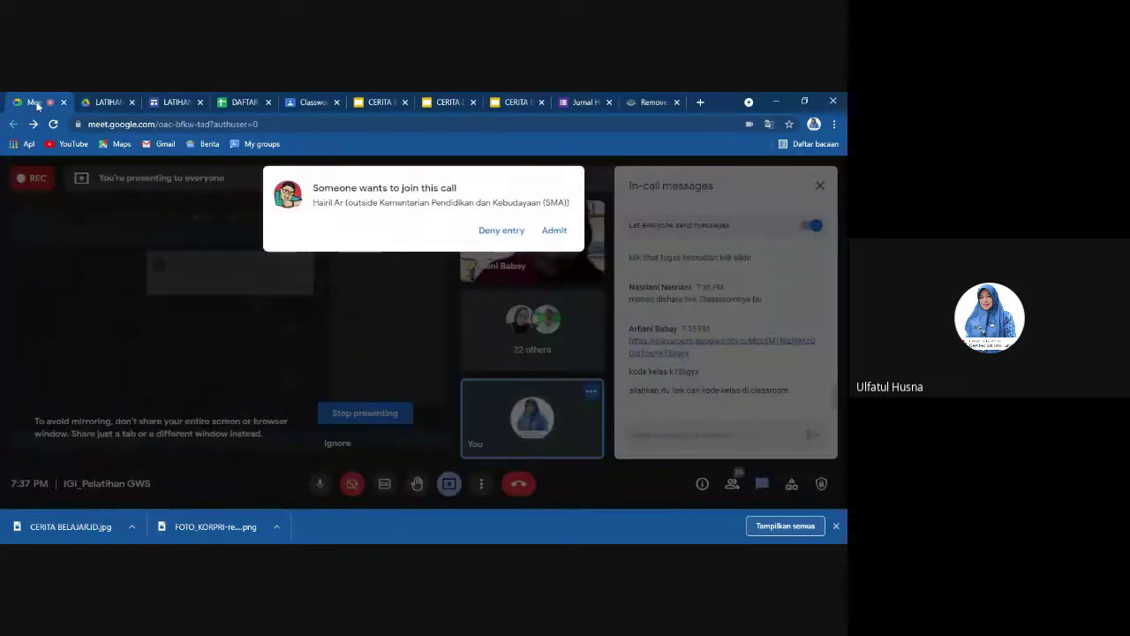
{"action": "left_click", "coordinate": [554, 230]}
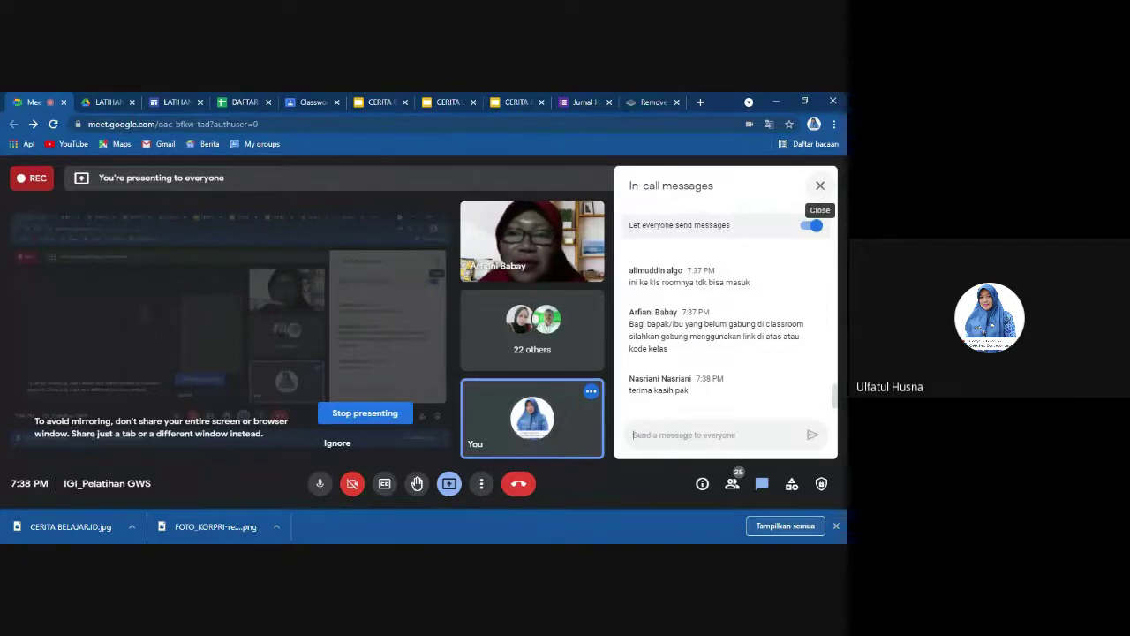
{"action": "left_click", "coordinate": [820, 186]}
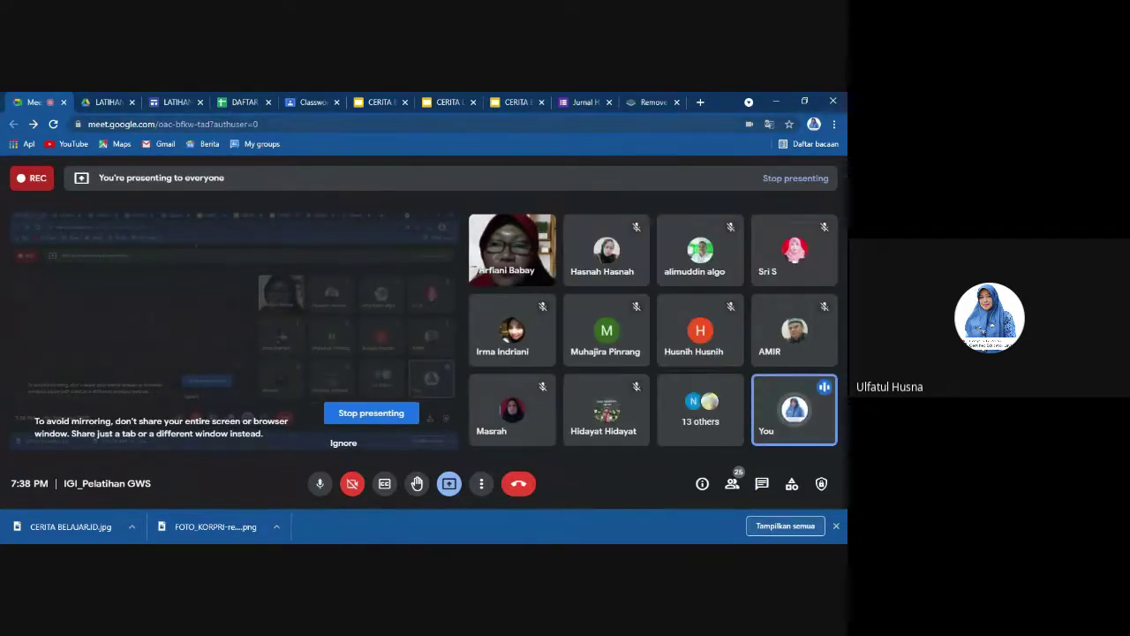
Switch to the CERITA BELAJAR.ID presentation and check participants' contributions on slides 5 to 13, ending on slide 12.
{"action": "left_click", "coordinate": [380, 102]}
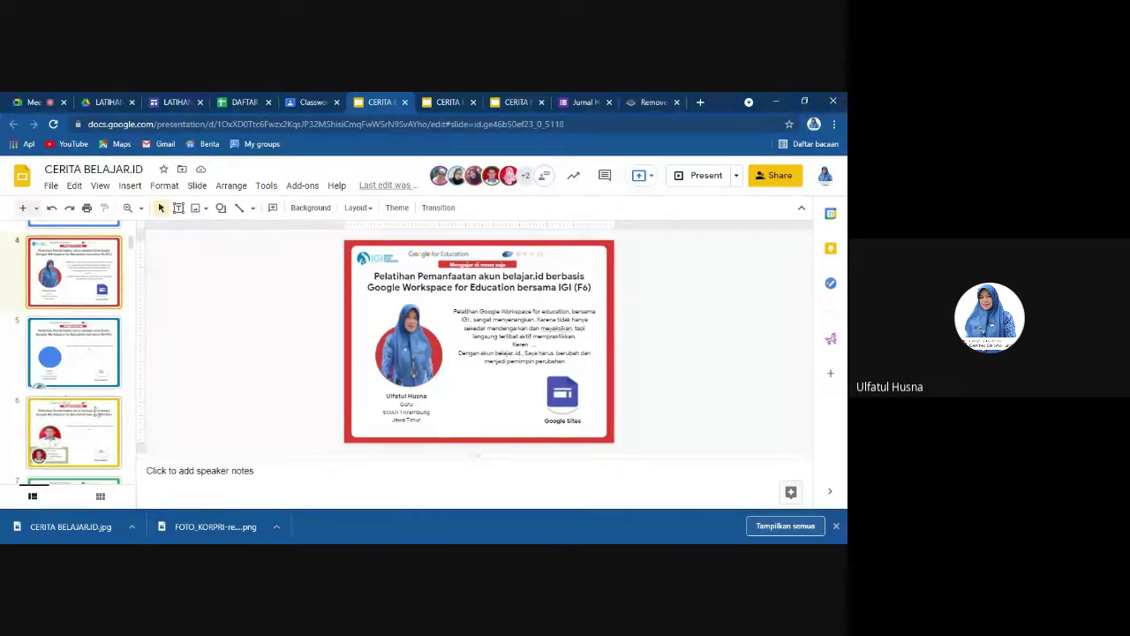
{"action": "left_click", "coordinate": [90, 451]}
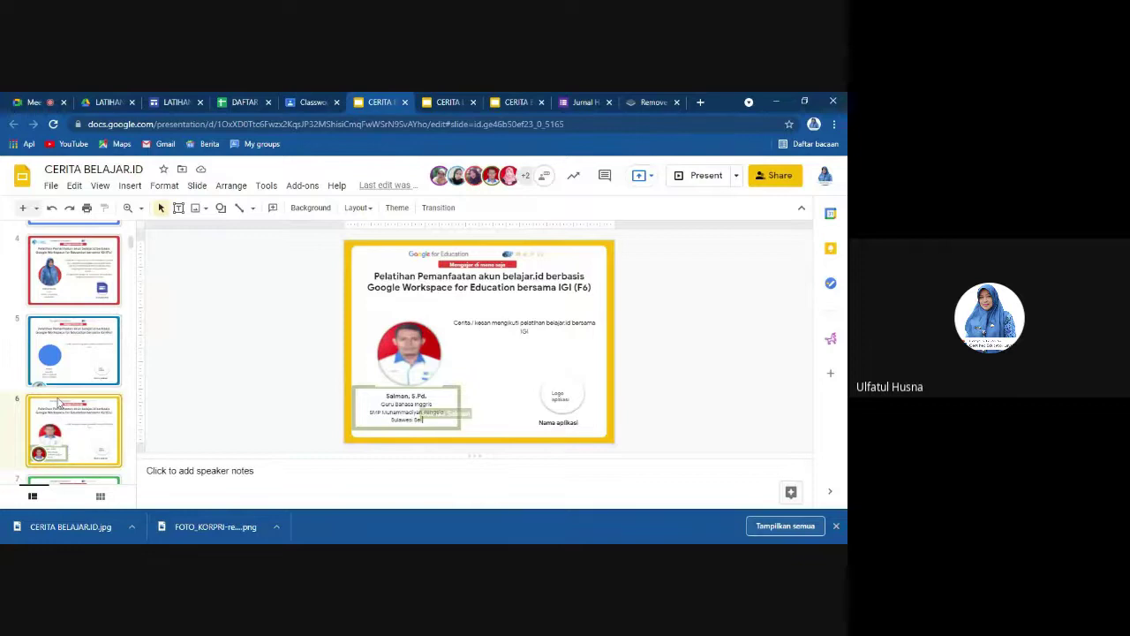
{"action": "left_click", "coordinate": [76, 360]}
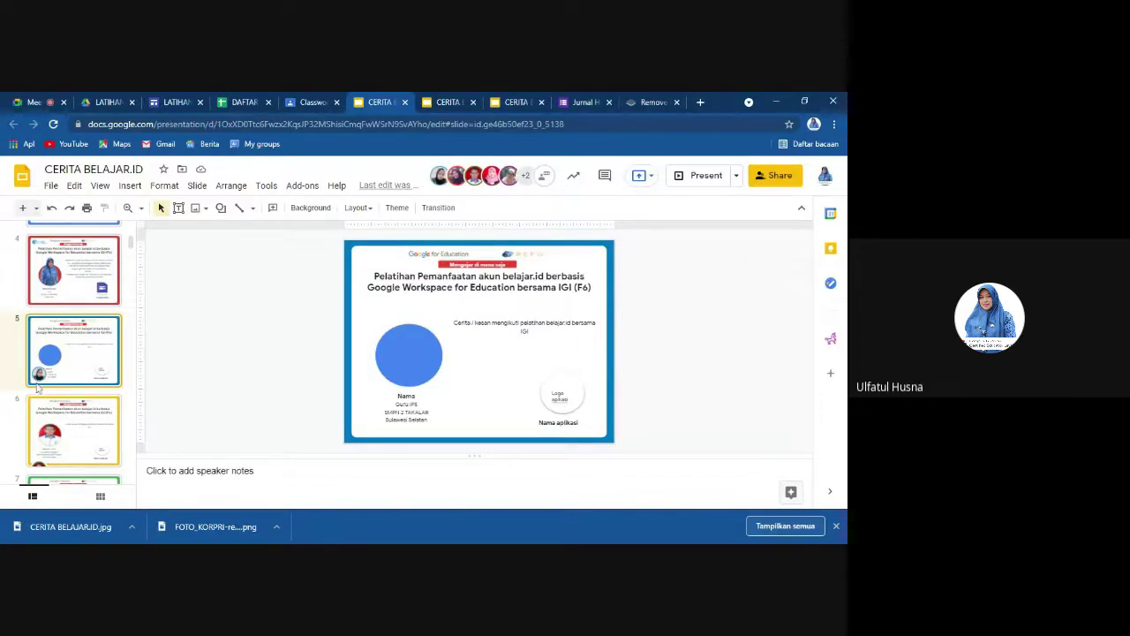
{"action": "left_click", "coordinate": [87, 444]}
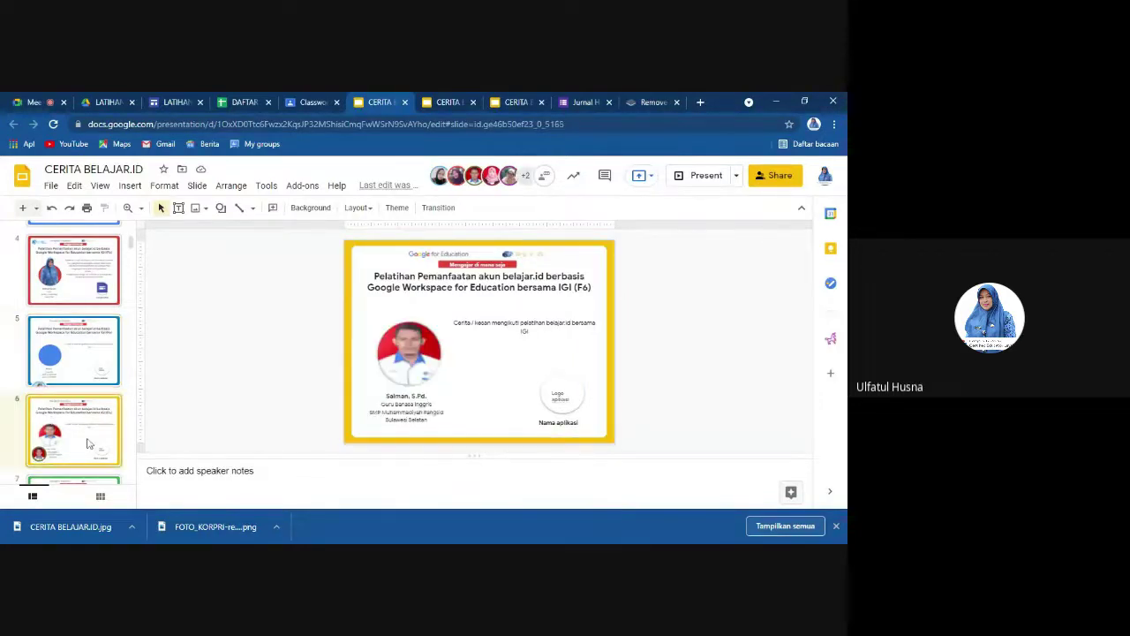
{"action": "key", "text": "Down"}
{"action": "key", "text": "Down"}
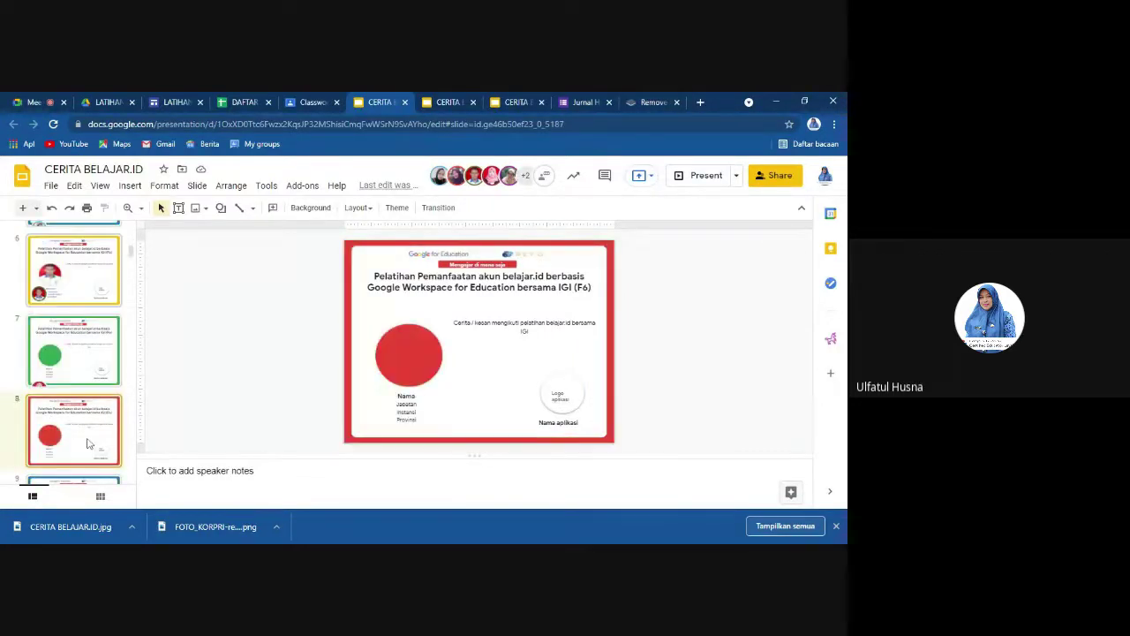
{"action": "key", "text": "Up"}
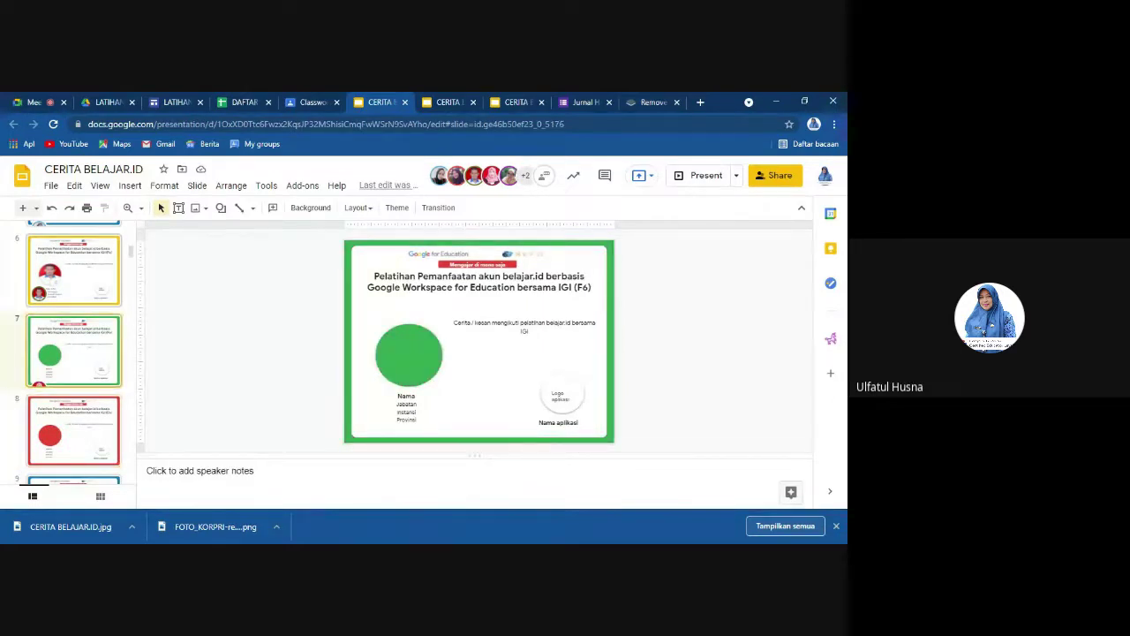
{"action": "key", "text": "Down"}
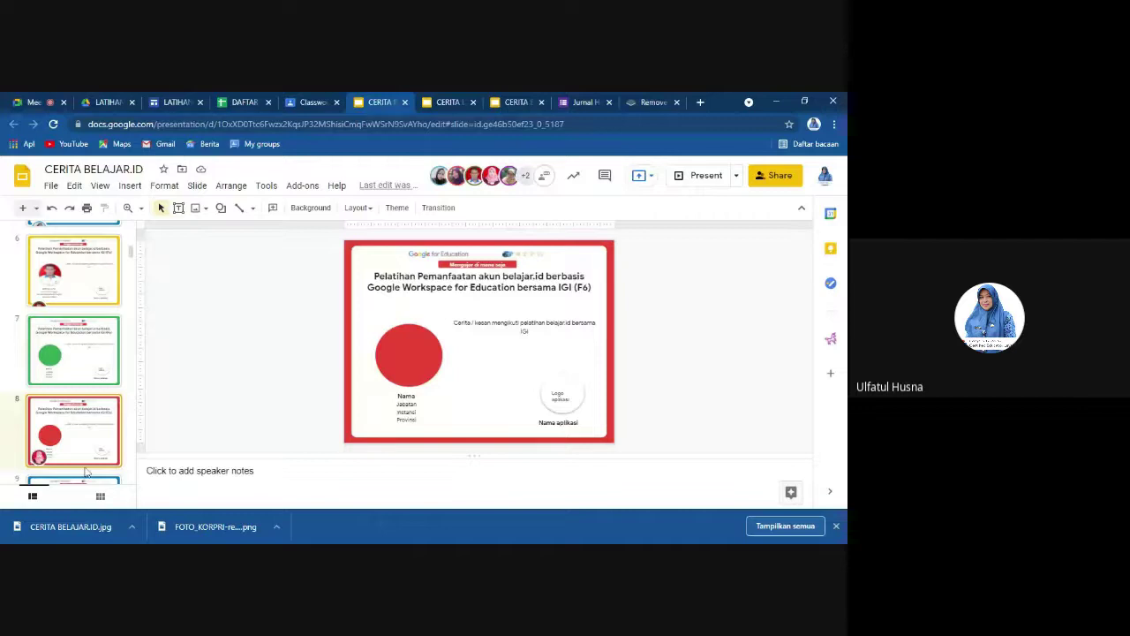
{"action": "key", "text": "Down"}
{"action": "key", "text": "Down"}
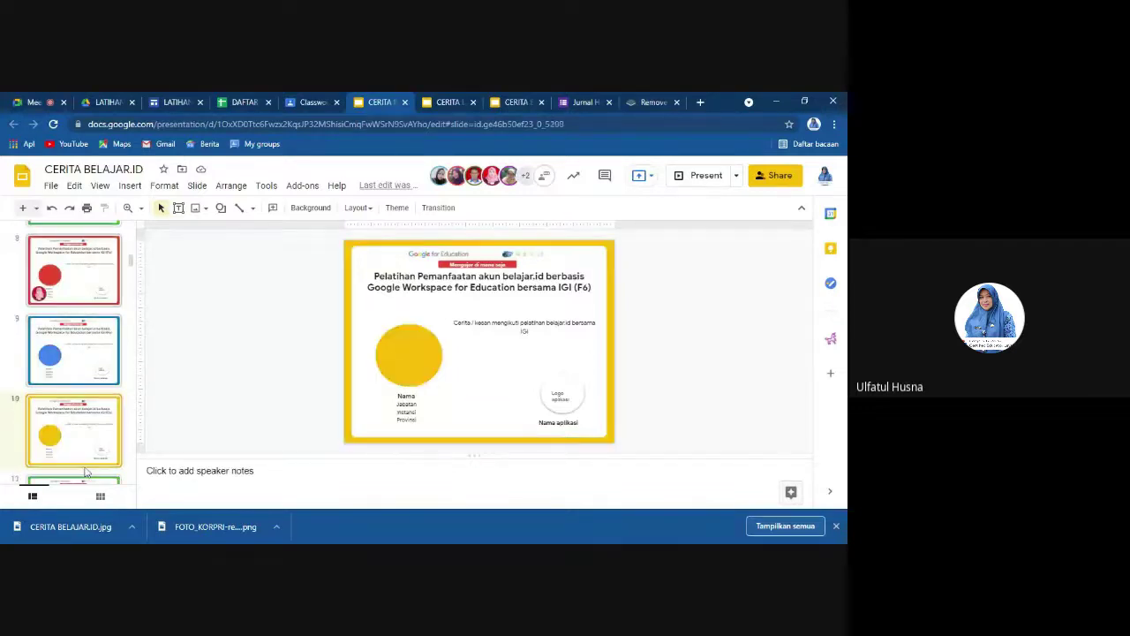
{"action": "key", "text": "Down"}
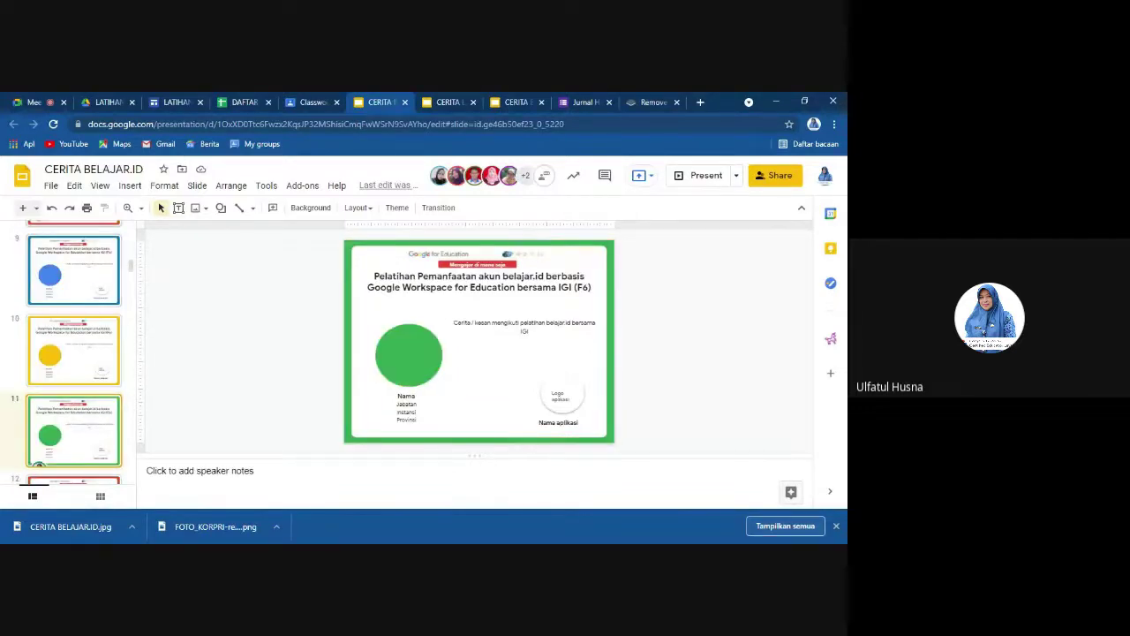
{"action": "key", "text": "Down"}
{"action": "key", "text": "Down"}
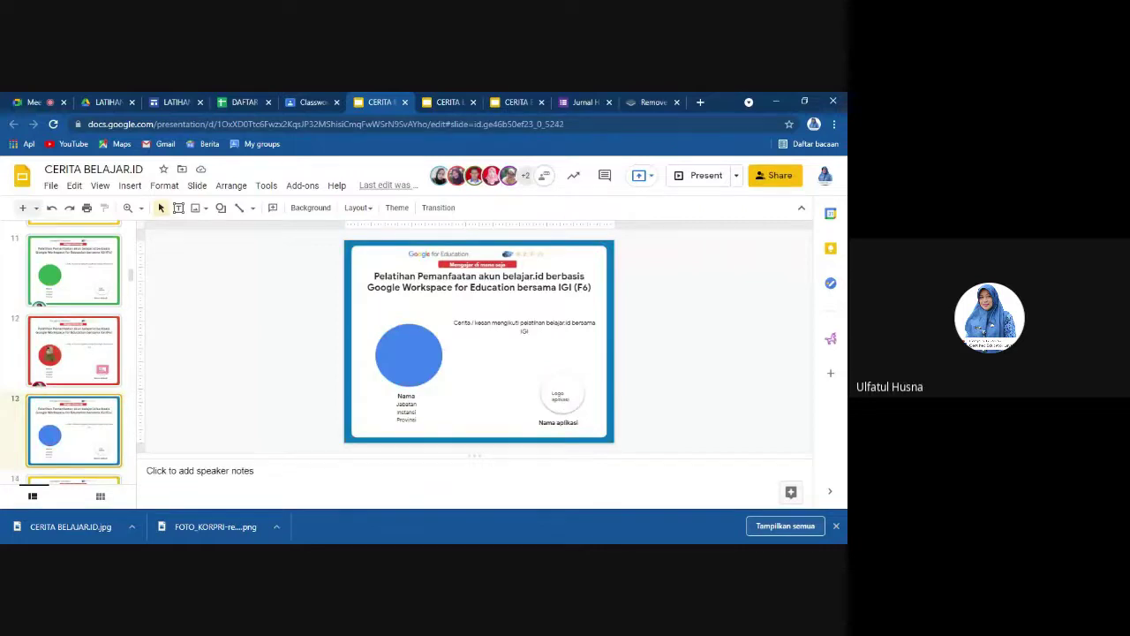
{"action": "key", "text": "Up"}
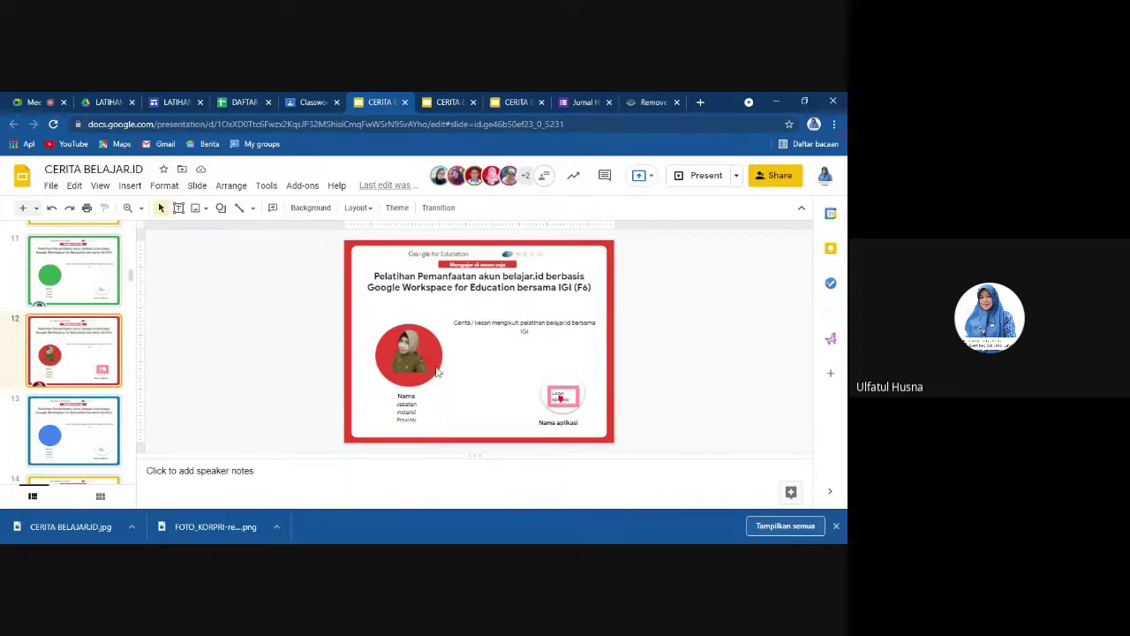
Continue checking the participants' slides from 13 to 21, including the story text box on slide 19.
{"action": "left_click", "coordinate": [68, 425]}
{"action": "key", "text": "Down"}
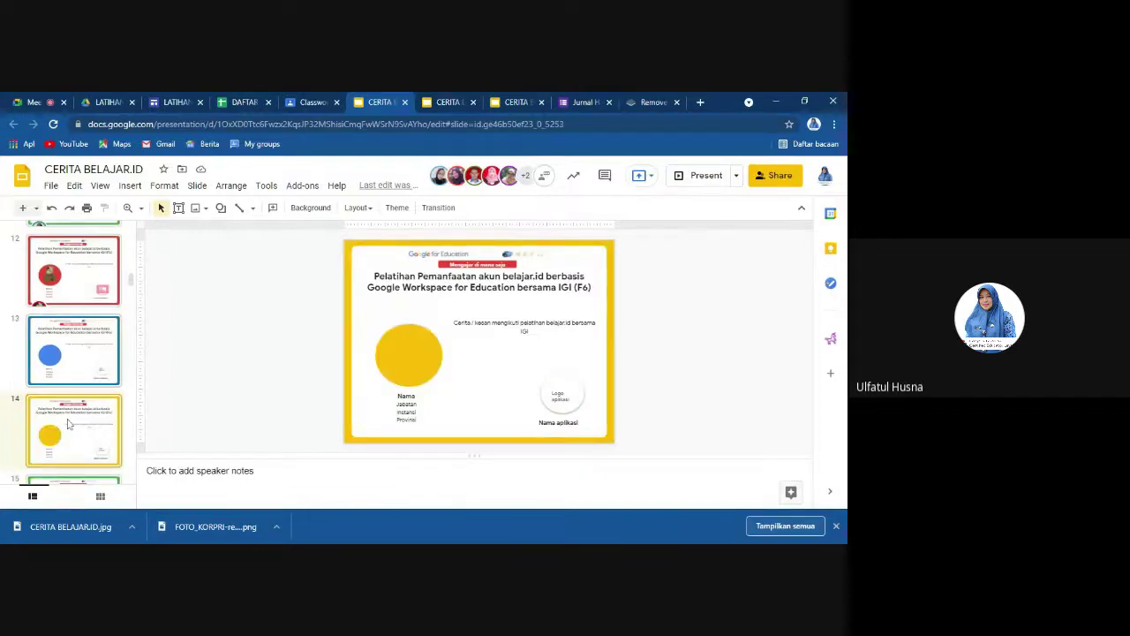
{"action": "key", "text": "Down"}
{"action": "key", "text": "Down"}
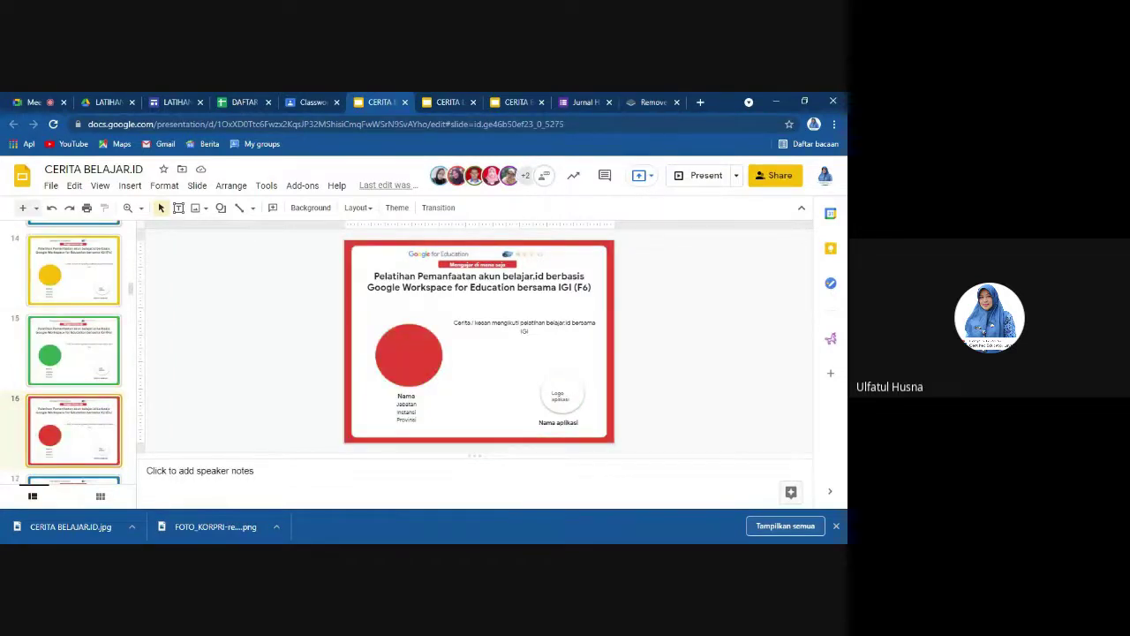
{"action": "key", "text": "Down"}
{"action": "key", "text": "Down"}
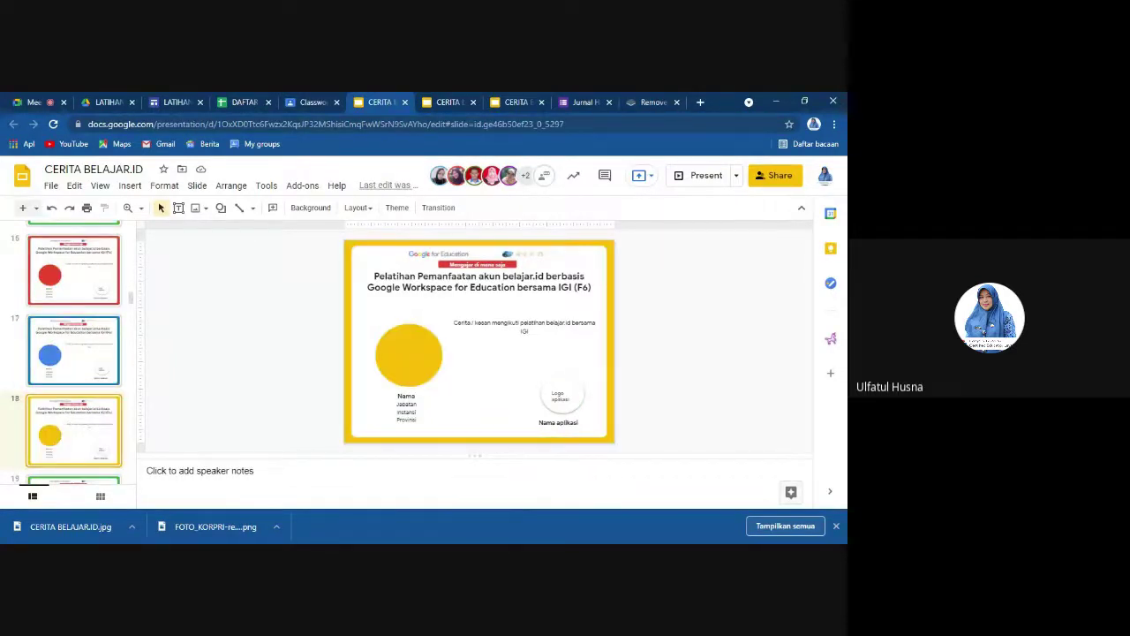
{"action": "key", "text": "Down"}
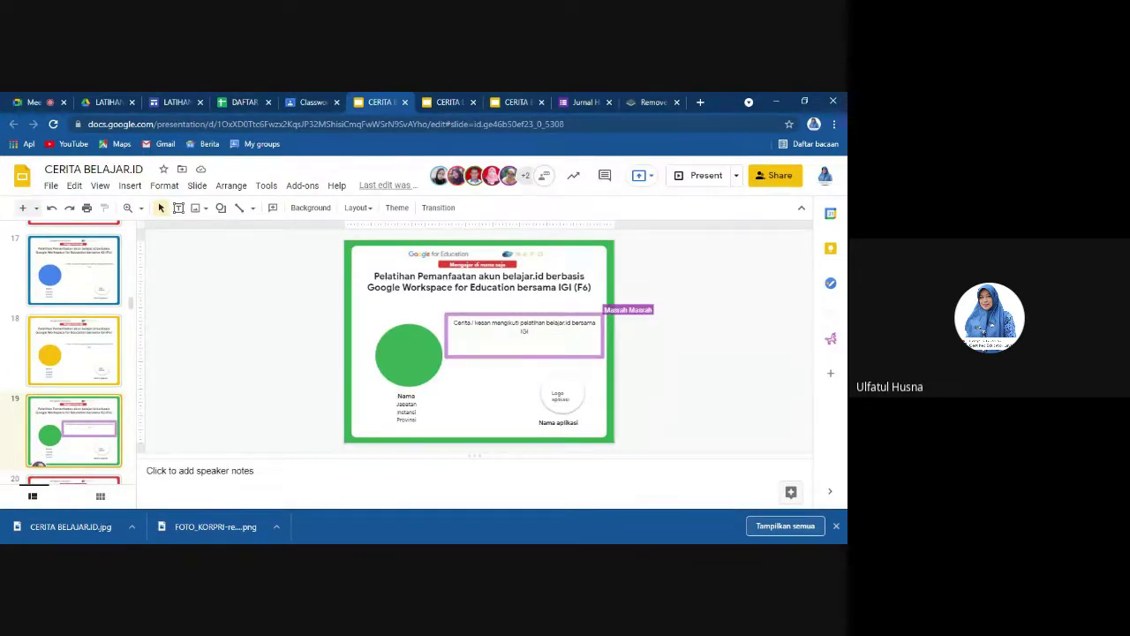
{"action": "left_click", "coordinate": [528, 332]}
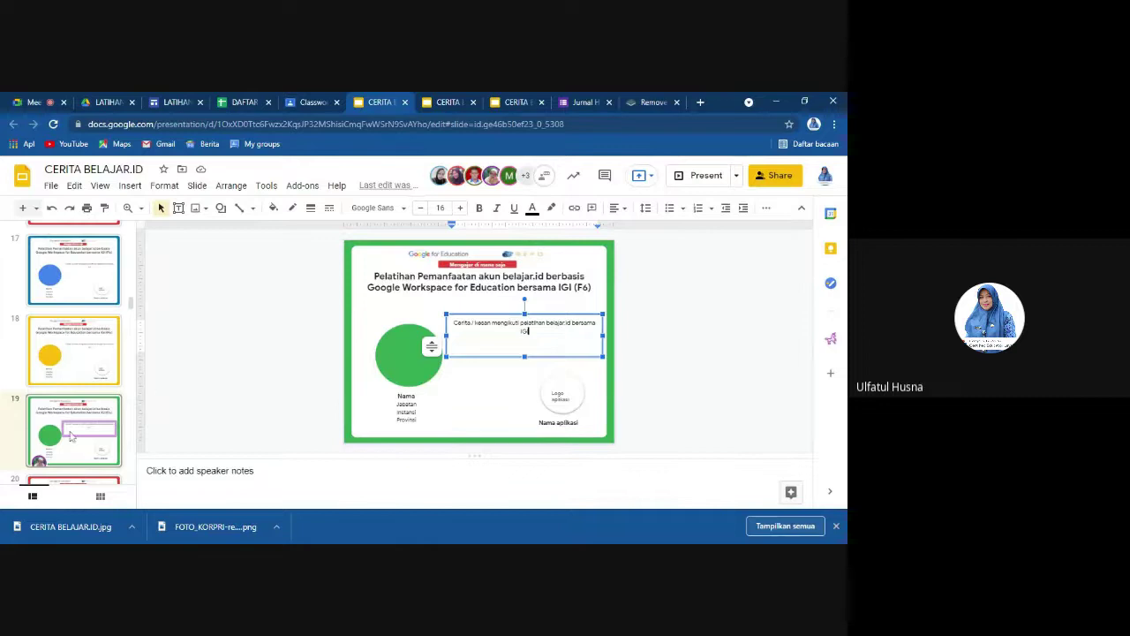
{"action": "left_click", "coordinate": [58, 377]}
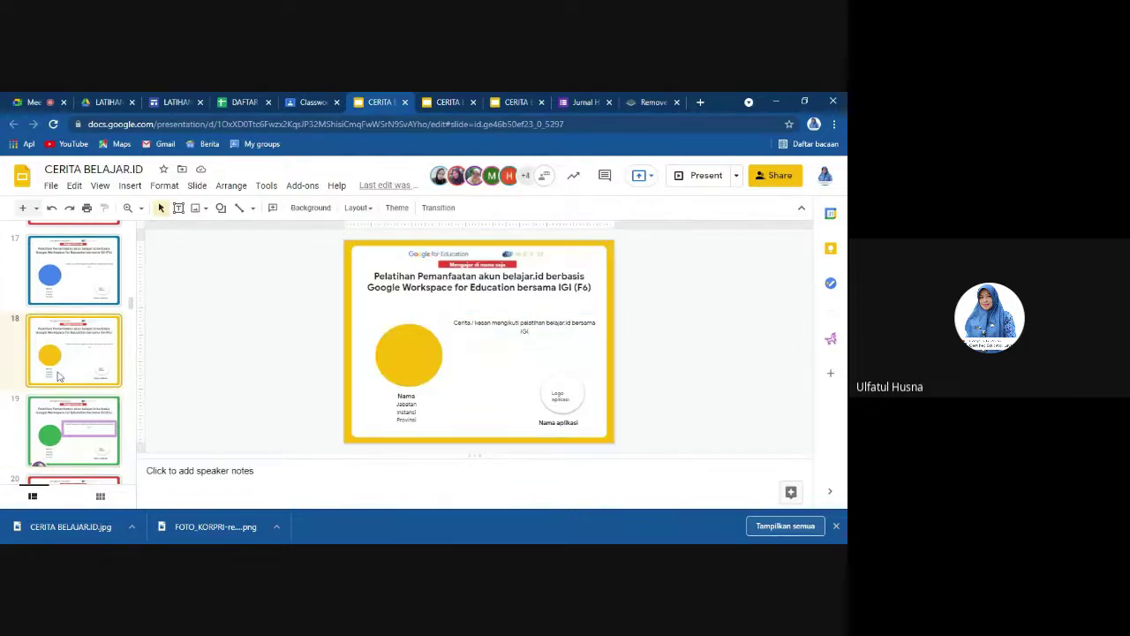
{"action": "left_click", "coordinate": [73, 431]}
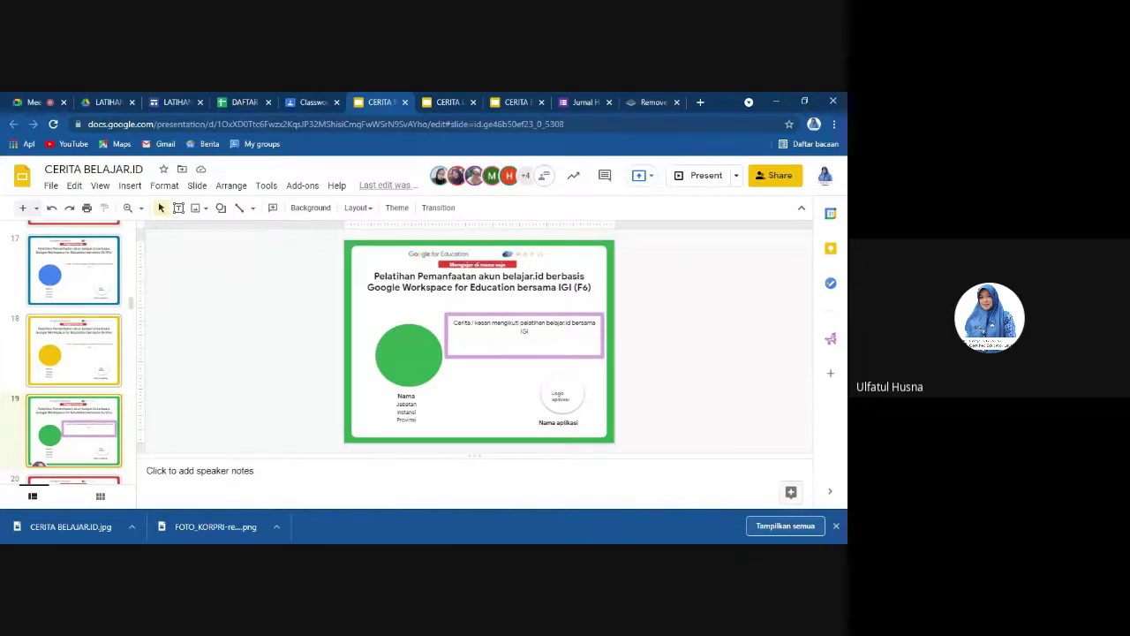
{"action": "left_click", "coordinate": [73, 481]}
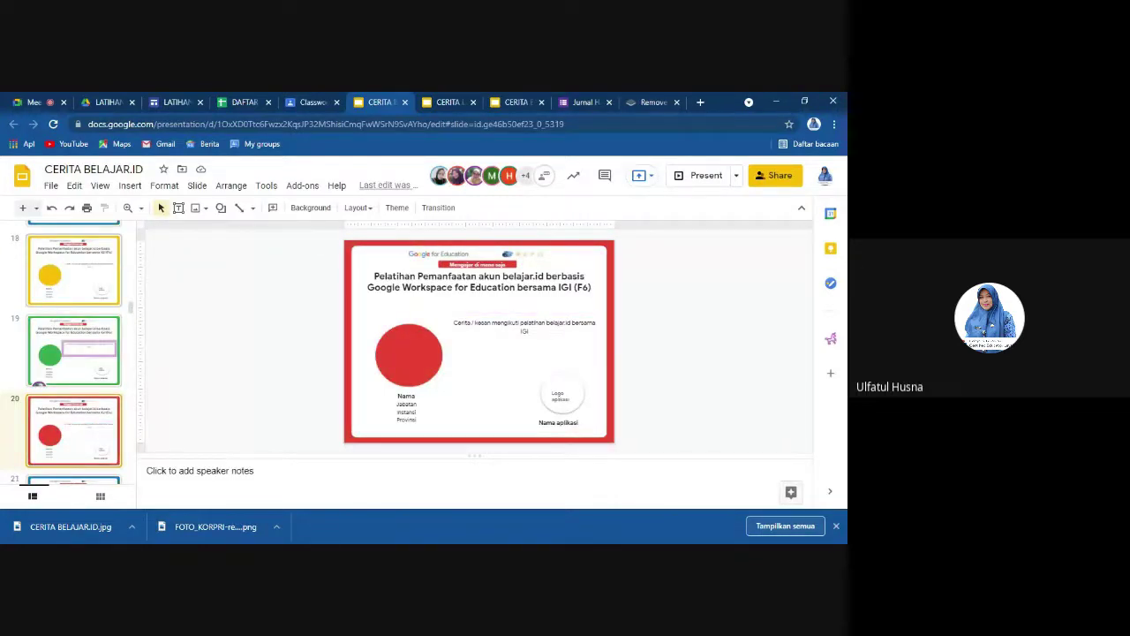
{"action": "left_click", "coordinate": [74, 481]}
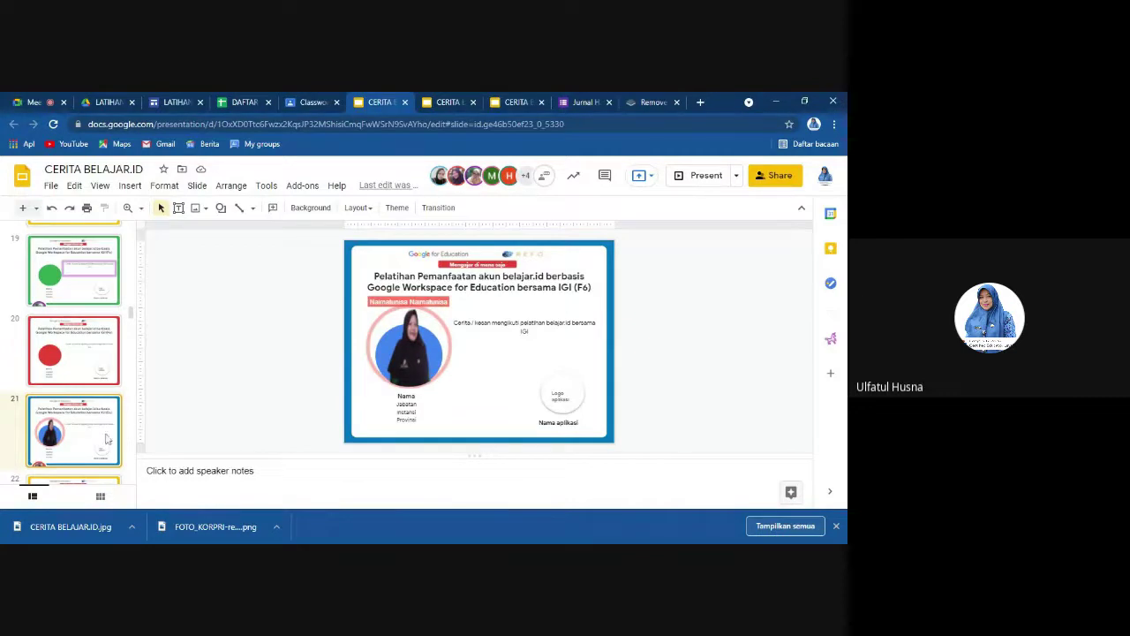
Return to the Google Classroom classwork, expand Unit 3 : Latihan Soal, read its class comments, and close them.
{"action": "left_click", "coordinate": [312, 103]}
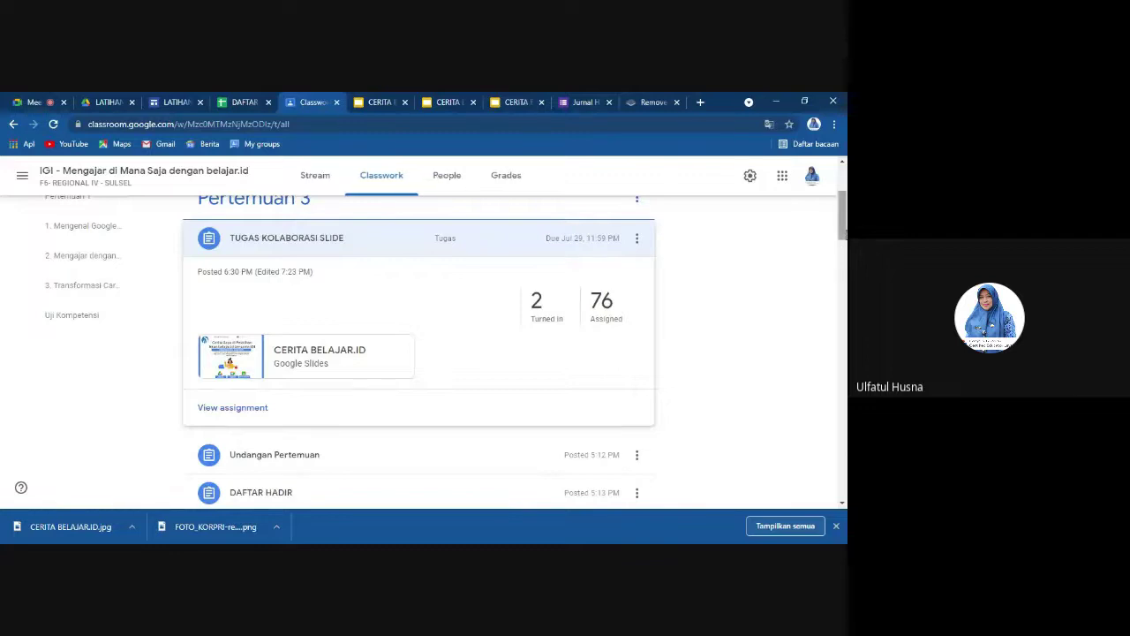
{"action": "left_click_drag", "start_coordinate": [845, 234], "coordinate": [844, 491]}
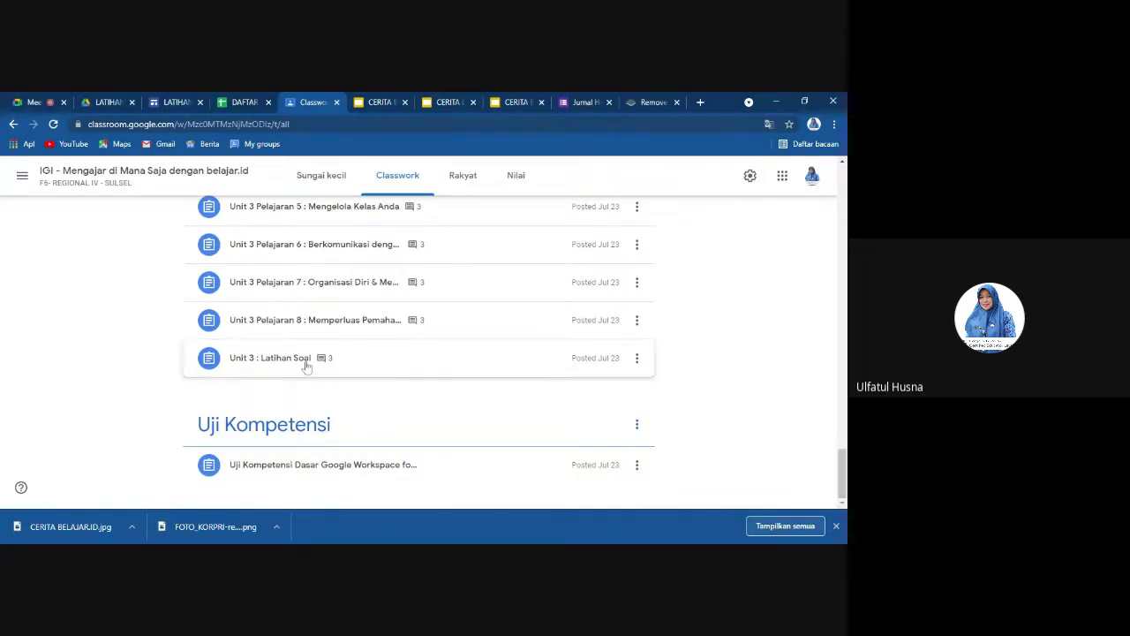
{"action": "left_click", "coordinate": [307, 367]}
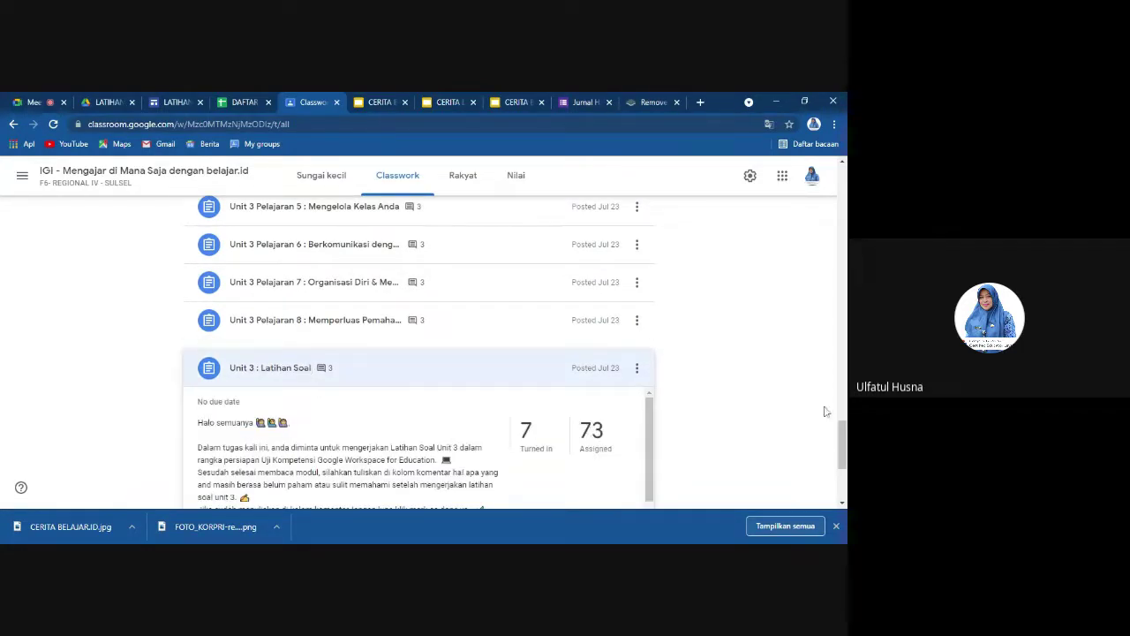
{"action": "left_click_drag", "start_coordinate": [844, 440], "coordinate": [843, 443]}
{"action": "scroll", "coordinate": [843, 444], "scroll_direction": "down", "scroll_amount": 5}
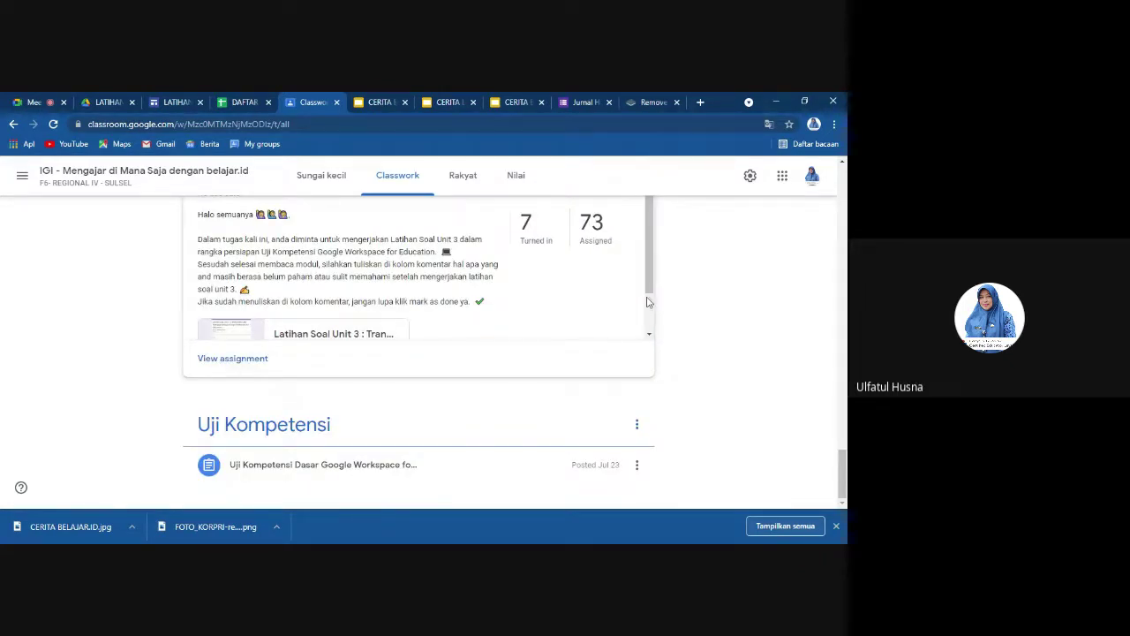
{"action": "left_click_drag", "start_coordinate": [651, 287], "coordinate": [654, 322]}
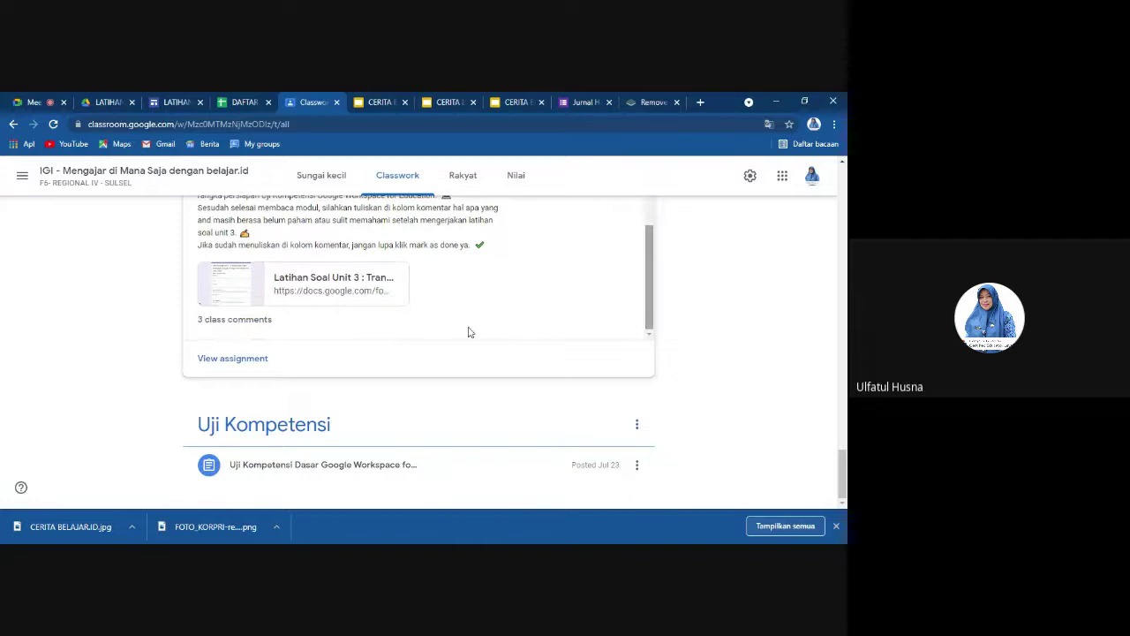
{"action": "left_click", "coordinate": [247, 322]}
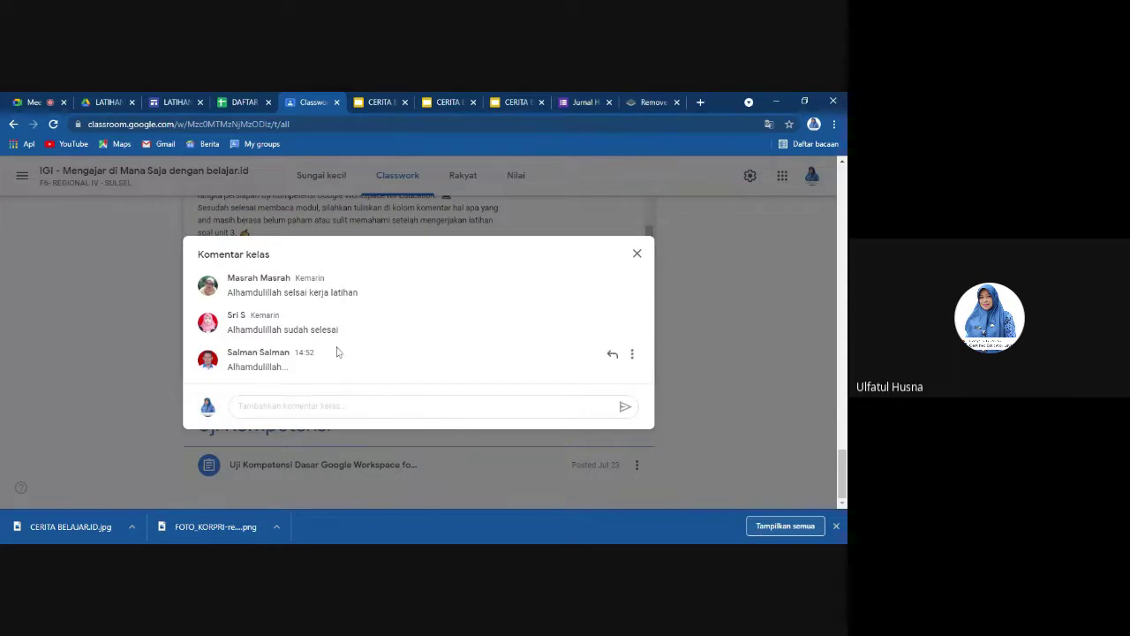
{"action": "left_click", "coordinate": [638, 254]}
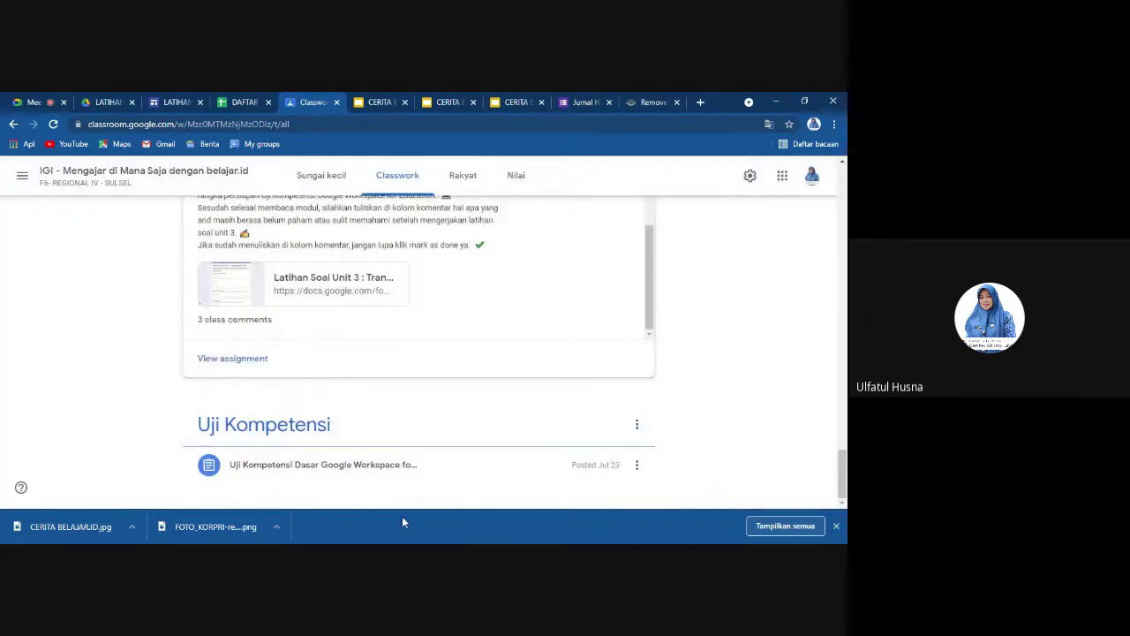
Expand the Uji Kompetensi assignment, check the in-call messages in Google Meet, close them, and return to the classwork.
{"action": "left_click", "coordinate": [290, 465]}
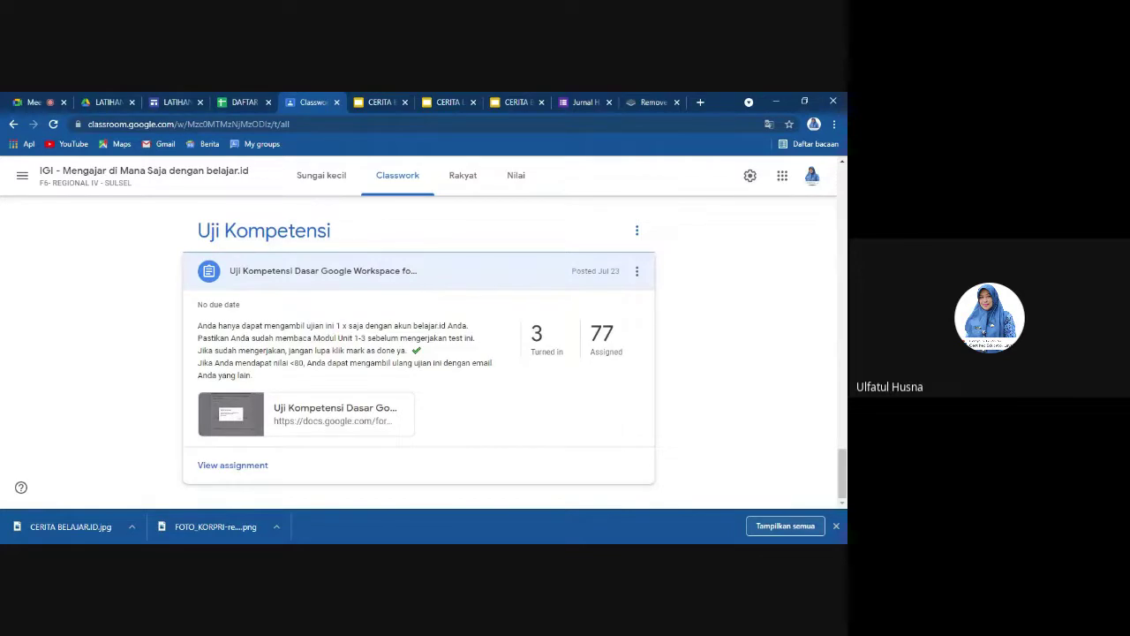
{"action": "left_click", "coordinate": [33, 103]}
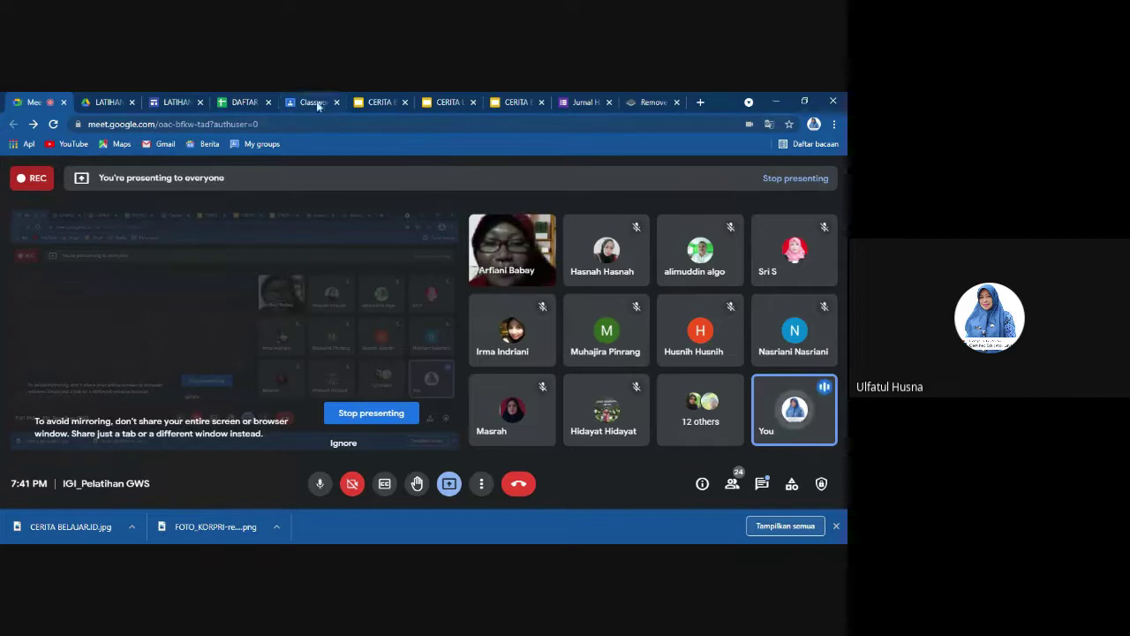
{"action": "left_click", "coordinate": [762, 485]}
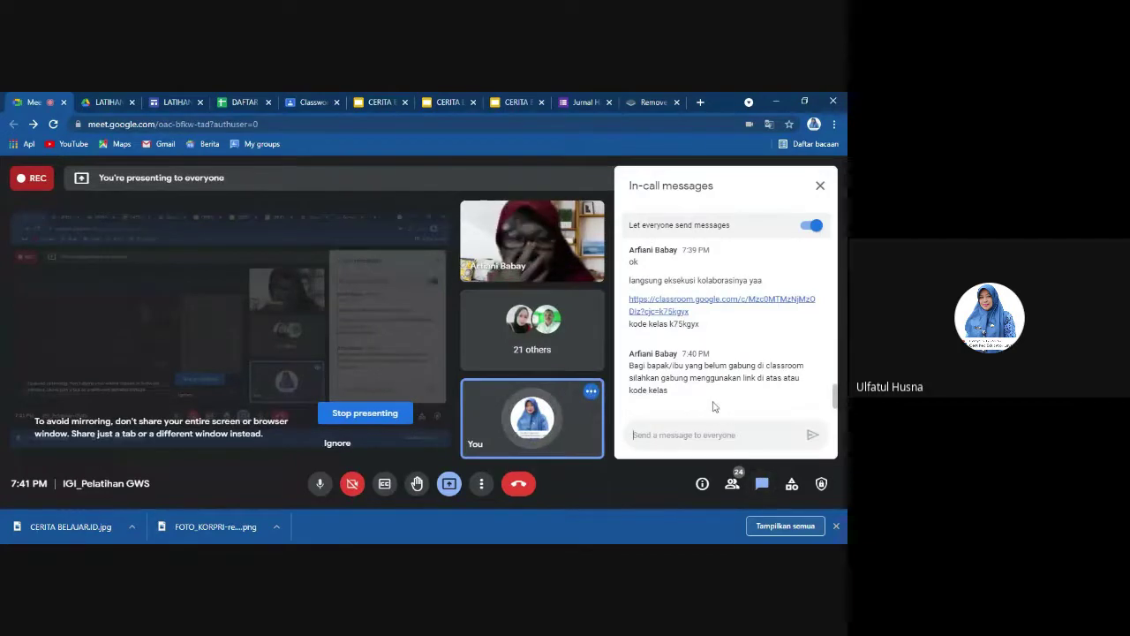
{"action": "left_click", "coordinate": [821, 188]}
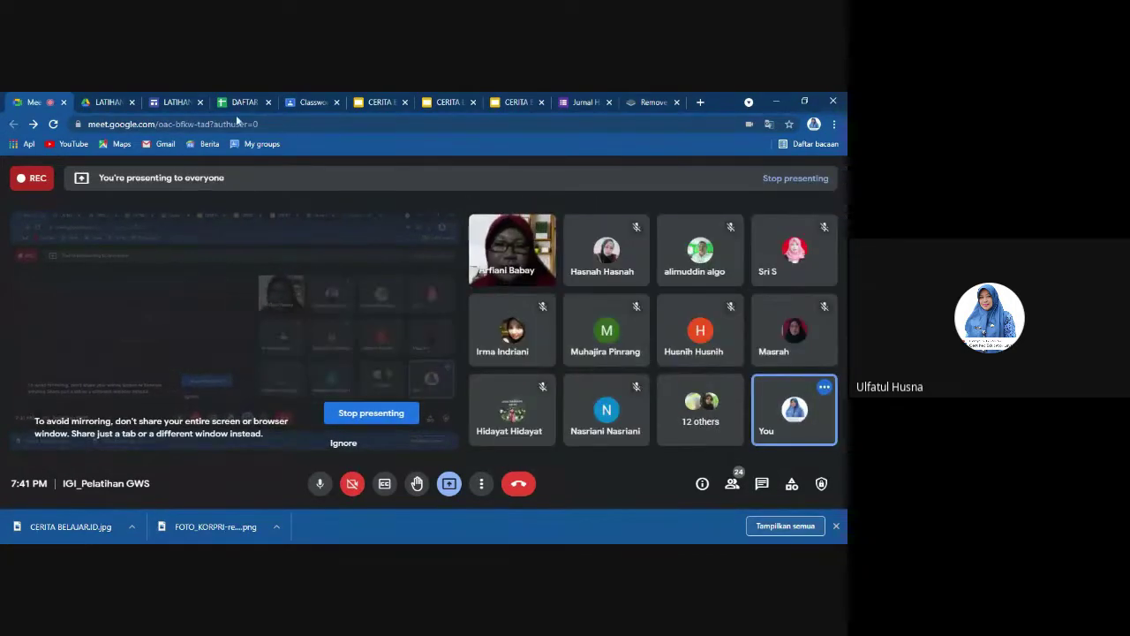
{"action": "left_click", "coordinate": [308, 103]}
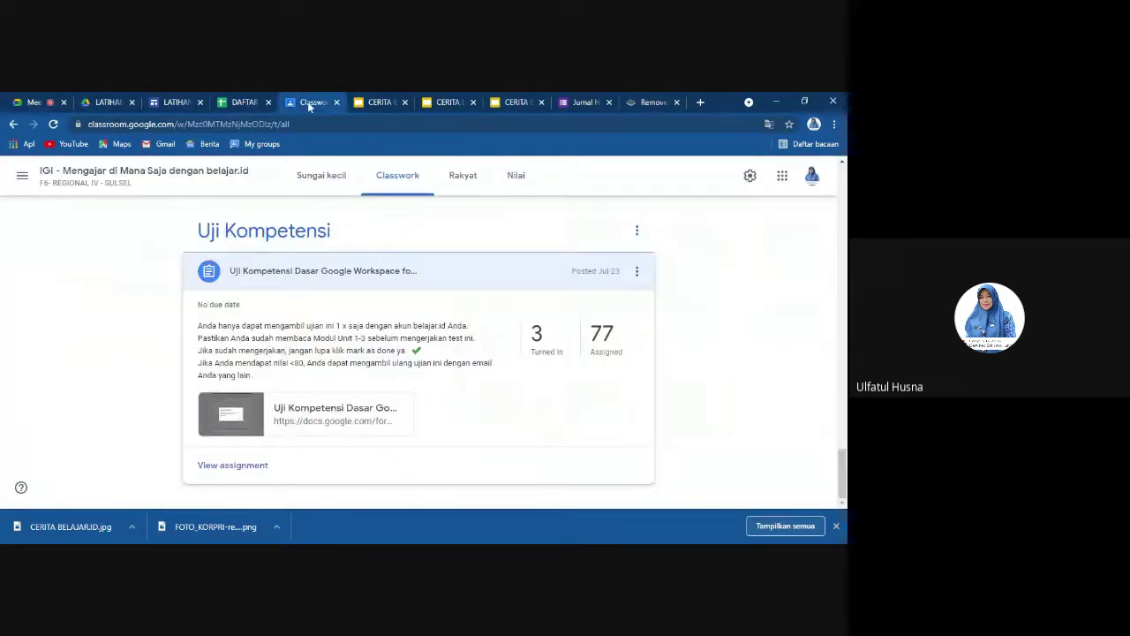
View the turned-in student work for the Uji Kompetensi assignment and return to the classwork list.
{"action": "scroll", "coordinate": [513, 353], "scroll_direction": "up", "scroll_amount": 1}
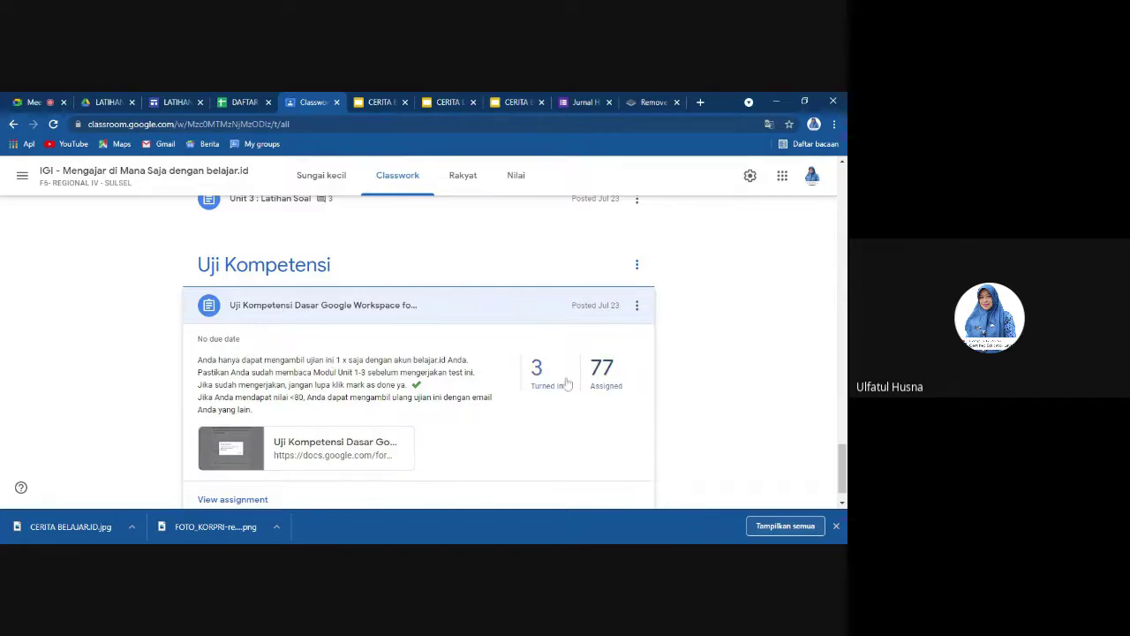
{"action": "left_click", "coordinate": [537, 371]}
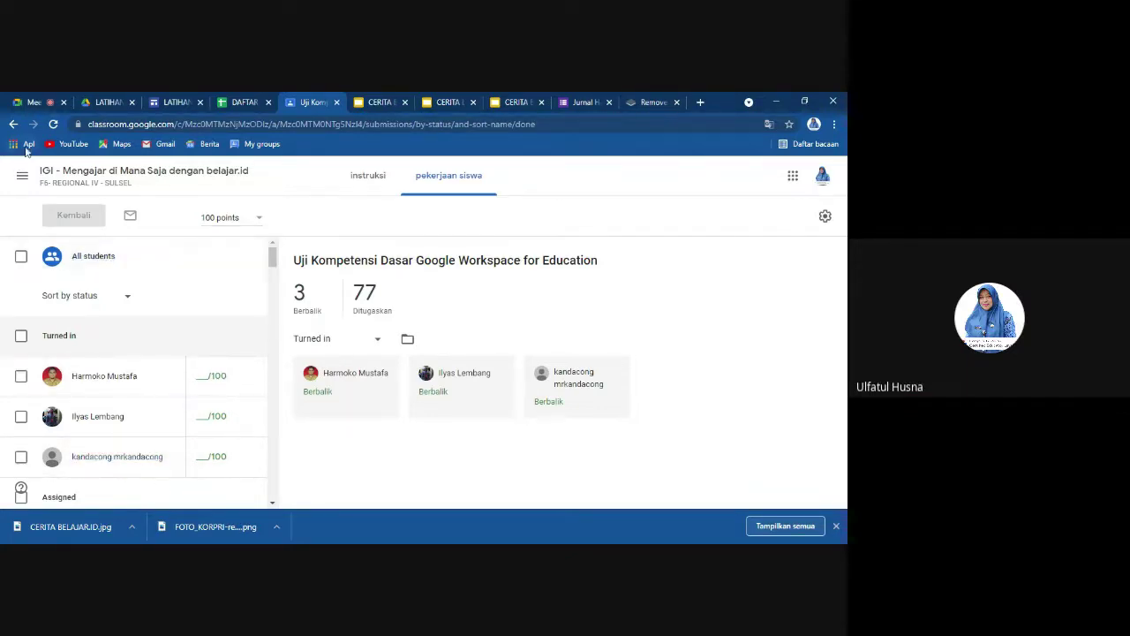
{"action": "left_click", "coordinate": [13, 125]}
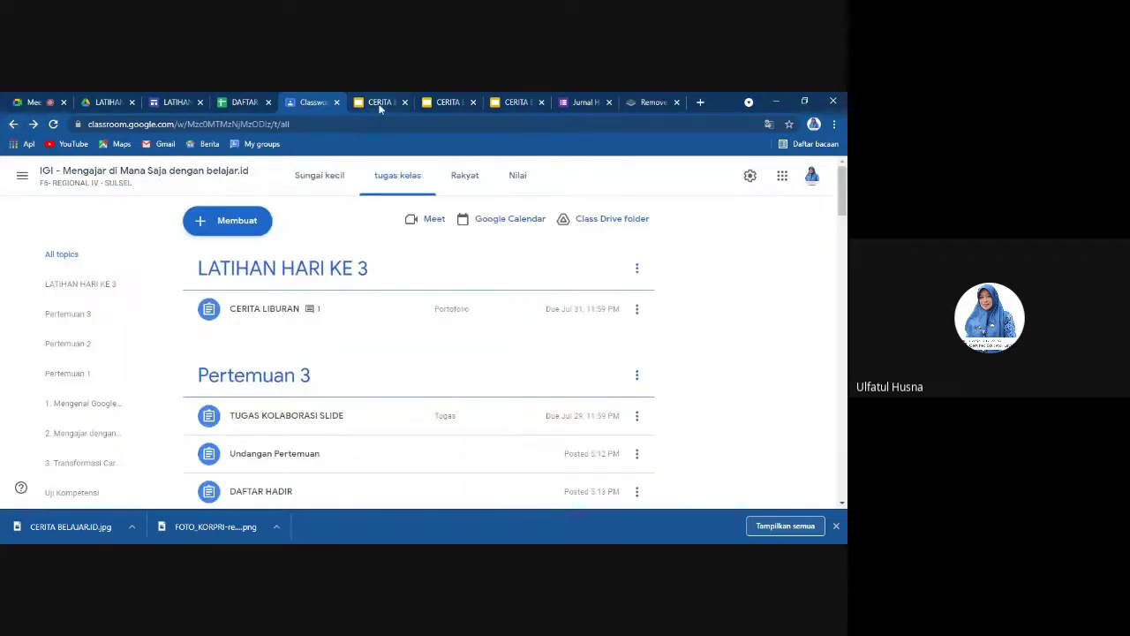
Switch to the CERITA BELAJAR.ID presentation and check the slides from 21 to 23, going back to slide 18.
{"action": "left_click", "coordinate": [380, 102]}
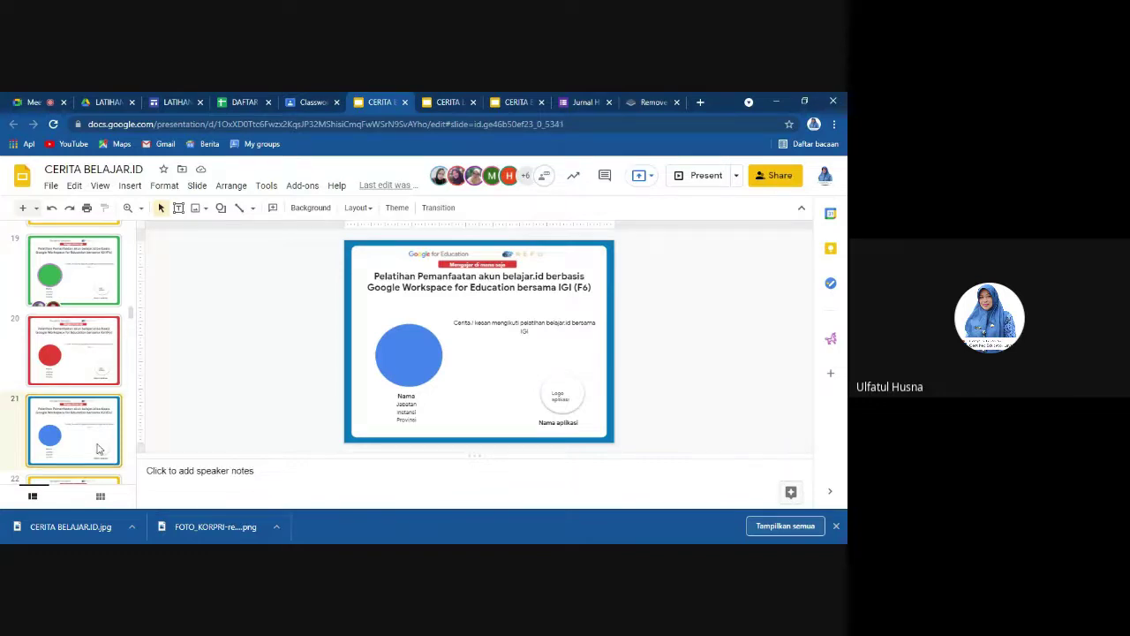
{"action": "key", "text": "Down"}
{"action": "key", "text": "Down"}
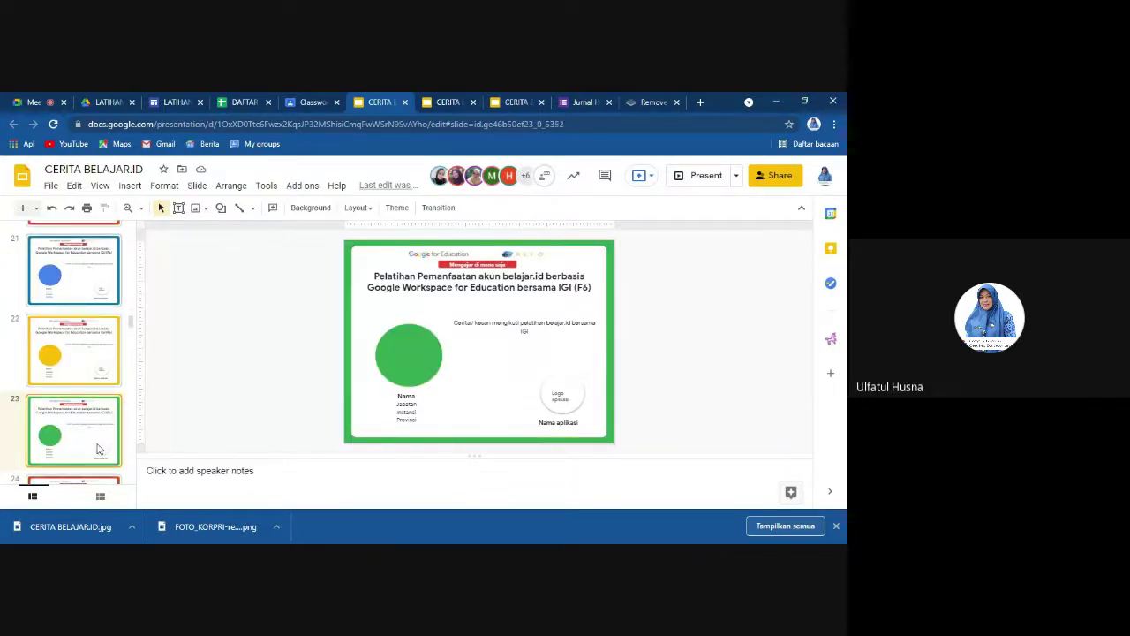
{"action": "key", "text": "Up"}
{"action": "key", "text": "Up"}
{"action": "key", "text": "Up"}
{"action": "key", "text": "Up"}
{"action": "key", "text": "Up"}
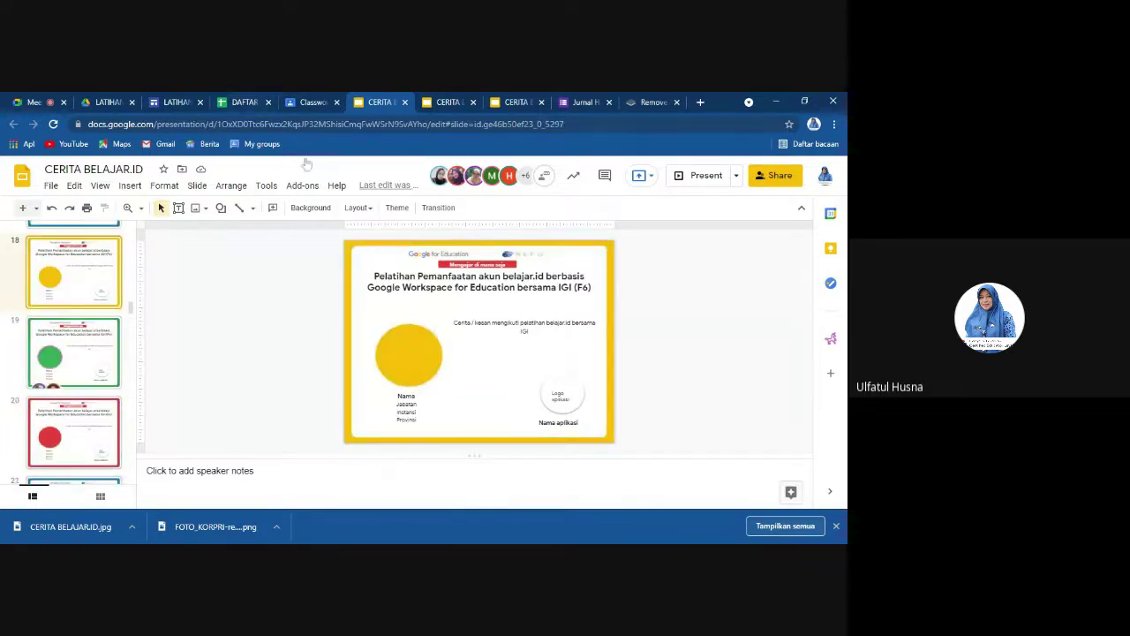
Switch to the CERITA LIBURAN presentation and display the available slide themes.
{"action": "left_click", "coordinate": [448, 103]}
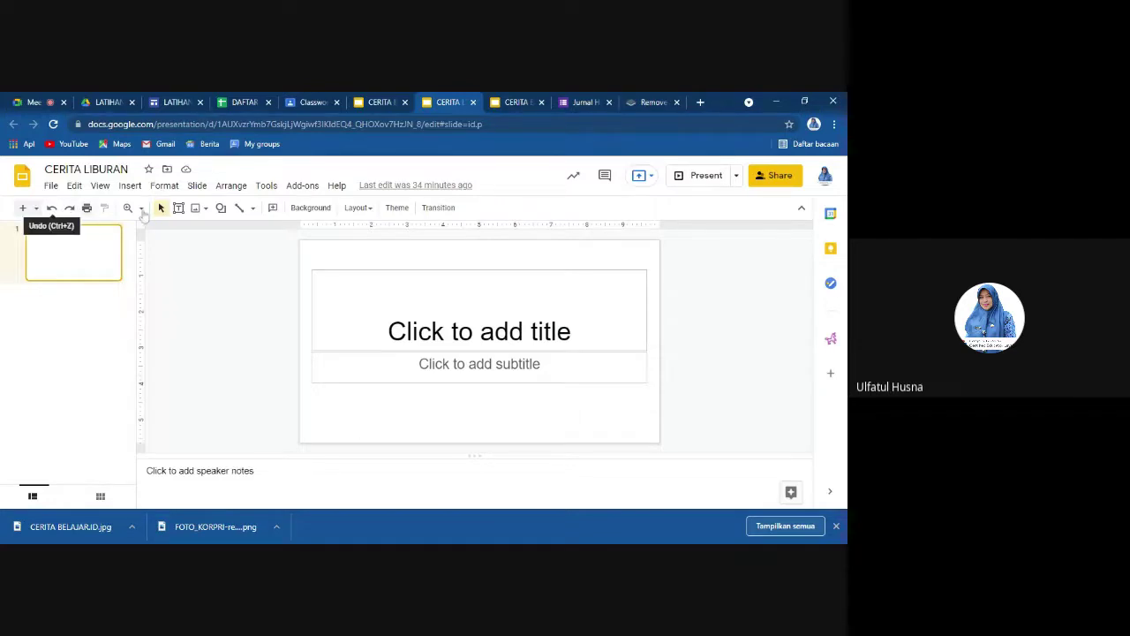
{"action": "left_click", "coordinate": [397, 208]}
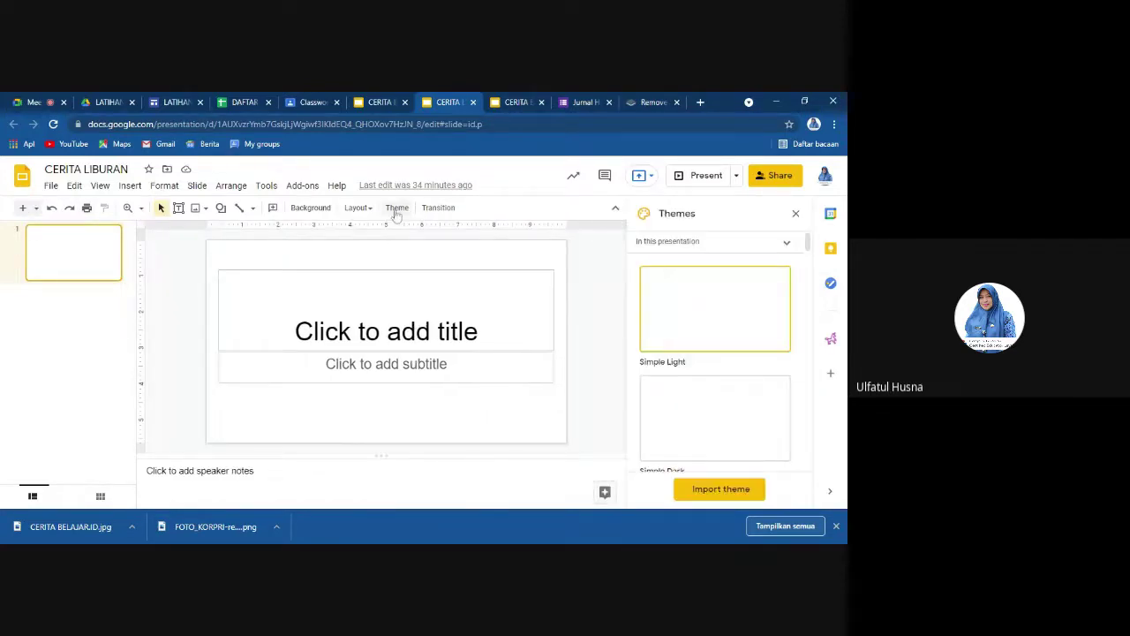
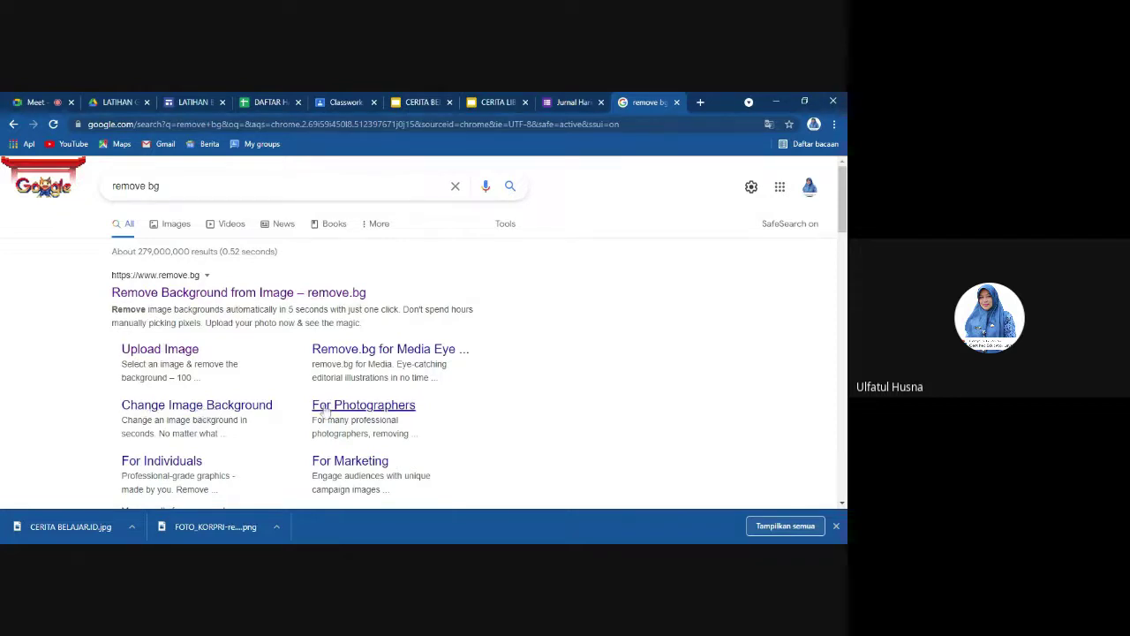
Open remove.bg from the search results, remove the background of the portrait in a green headscarf, and discard that result.
{"action": "left_click", "coordinate": [198, 294]}
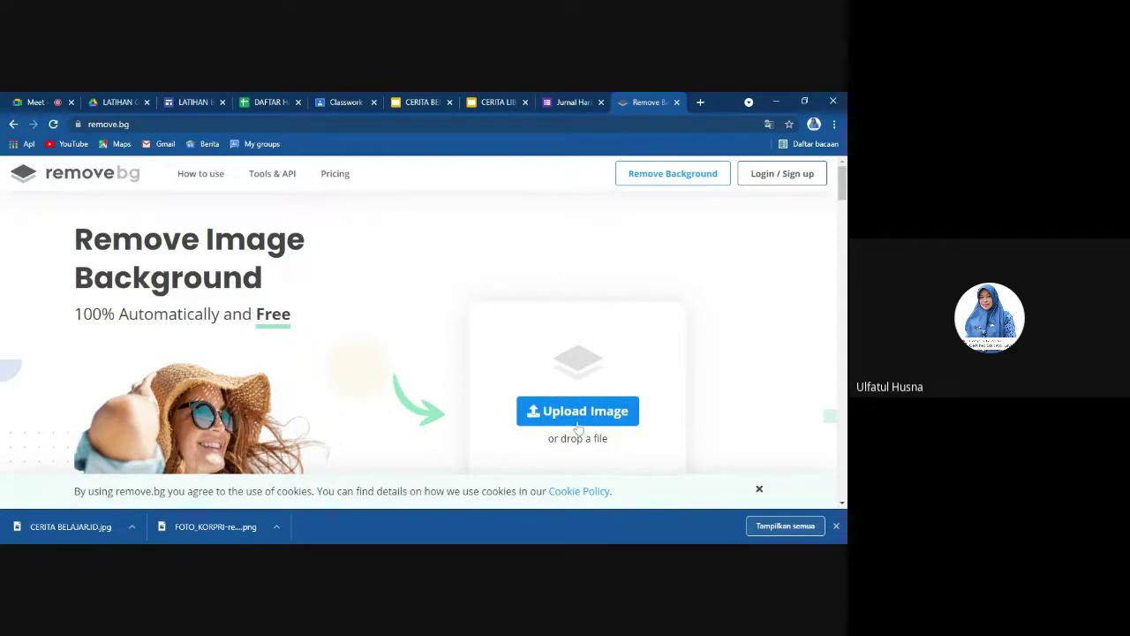
{"action": "key", "text": "ctrl+v"}
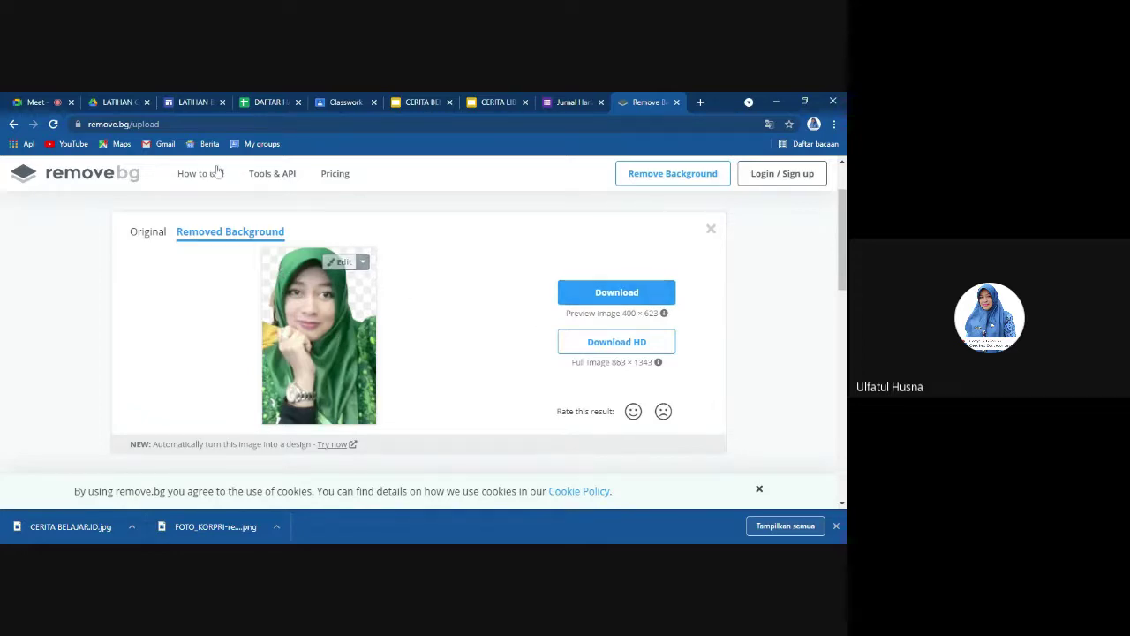
{"action": "left_click", "coordinate": [711, 231]}
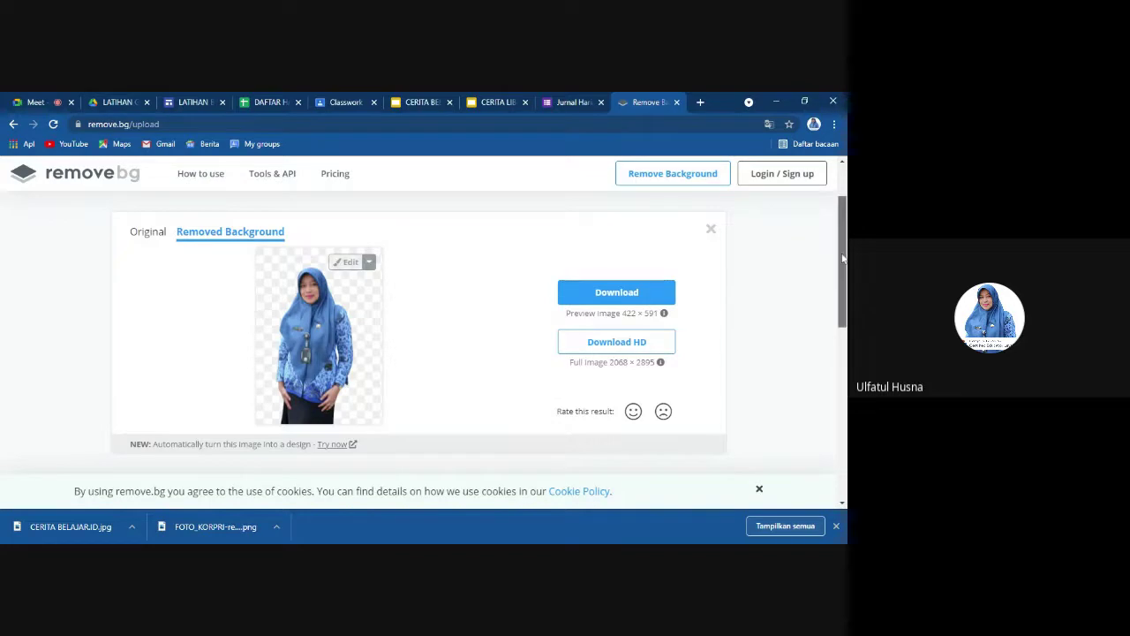
Upload the PERGUNU photo to remove.bg for background removal and download the preview-size image.
{"action": "scroll", "coordinate": [831, 219], "scroll_direction": "up", "scroll_amount": 1}
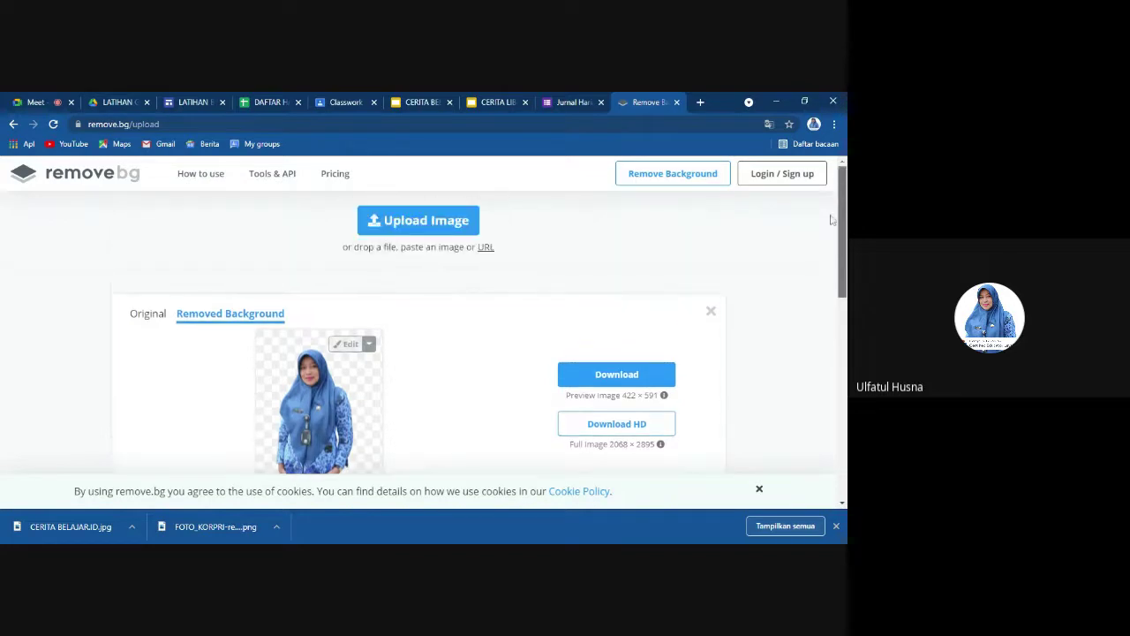
{"action": "left_click", "coordinate": [412, 222]}
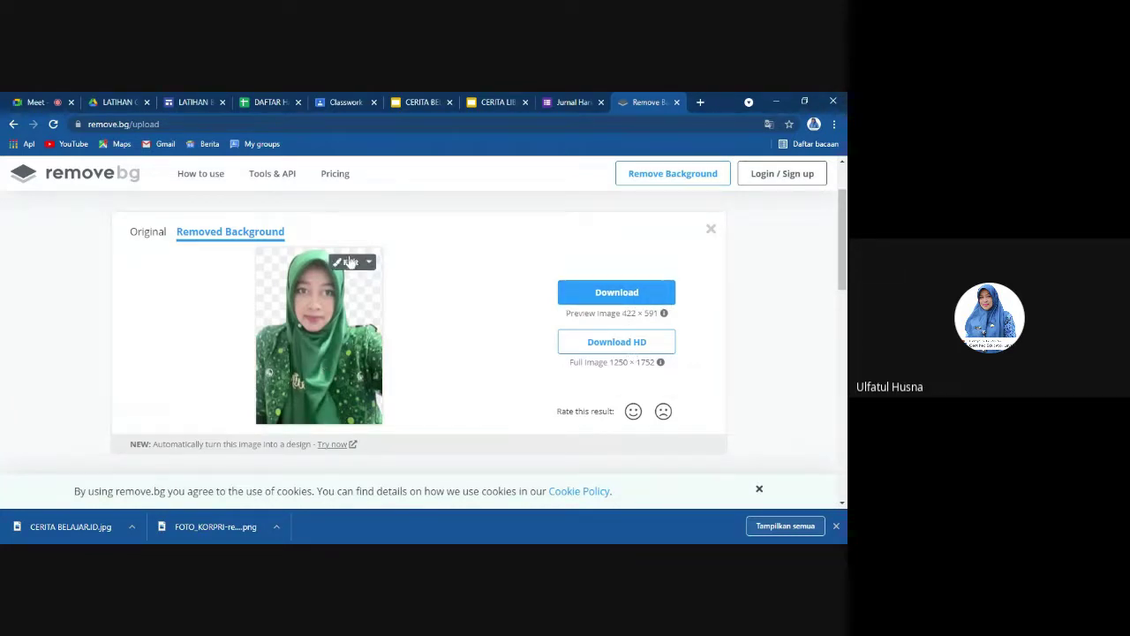
{"action": "left_click", "coordinate": [632, 300]}
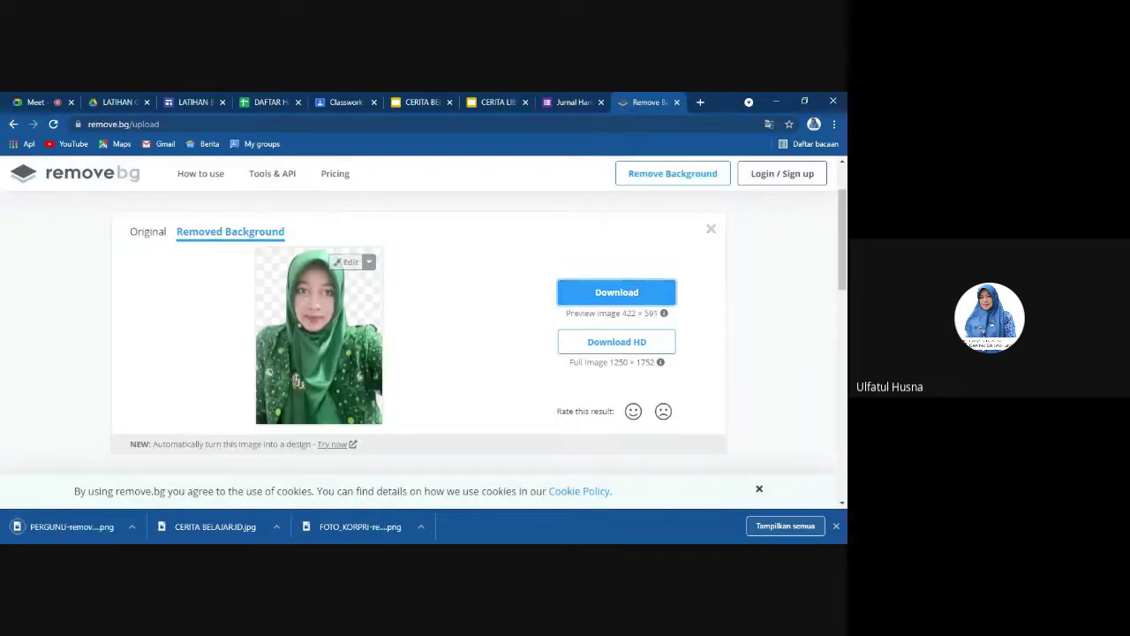
Edit the PERGUNU cut-out with a solid color background, trying red and light blue and settling on red.
{"action": "left_click", "coordinate": [370, 264]}
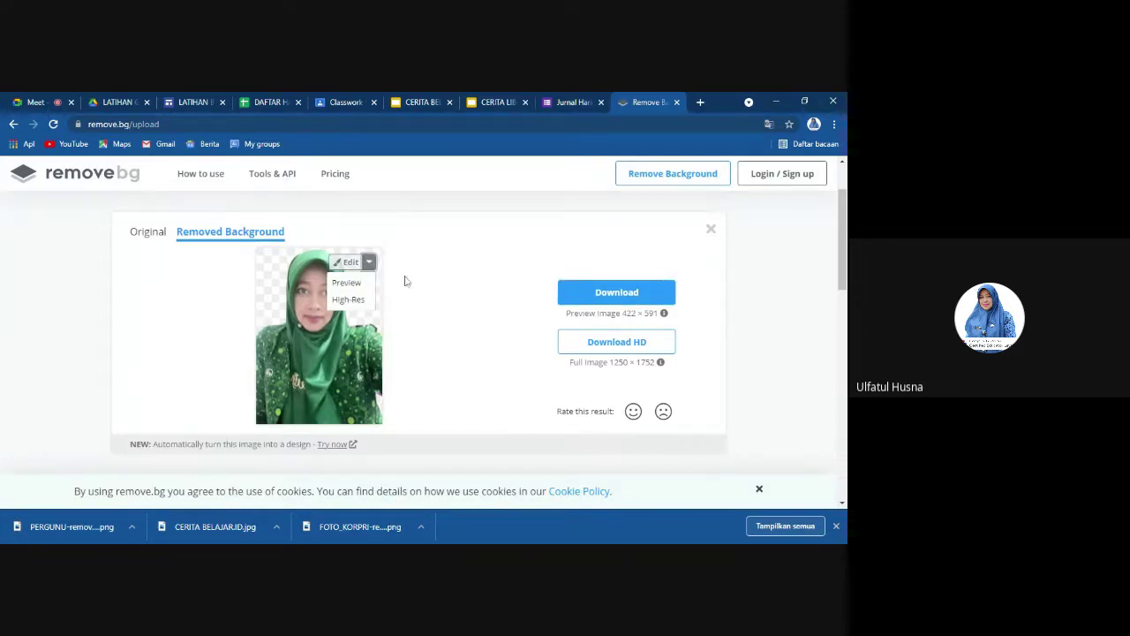
{"action": "left_click", "coordinate": [349, 266]}
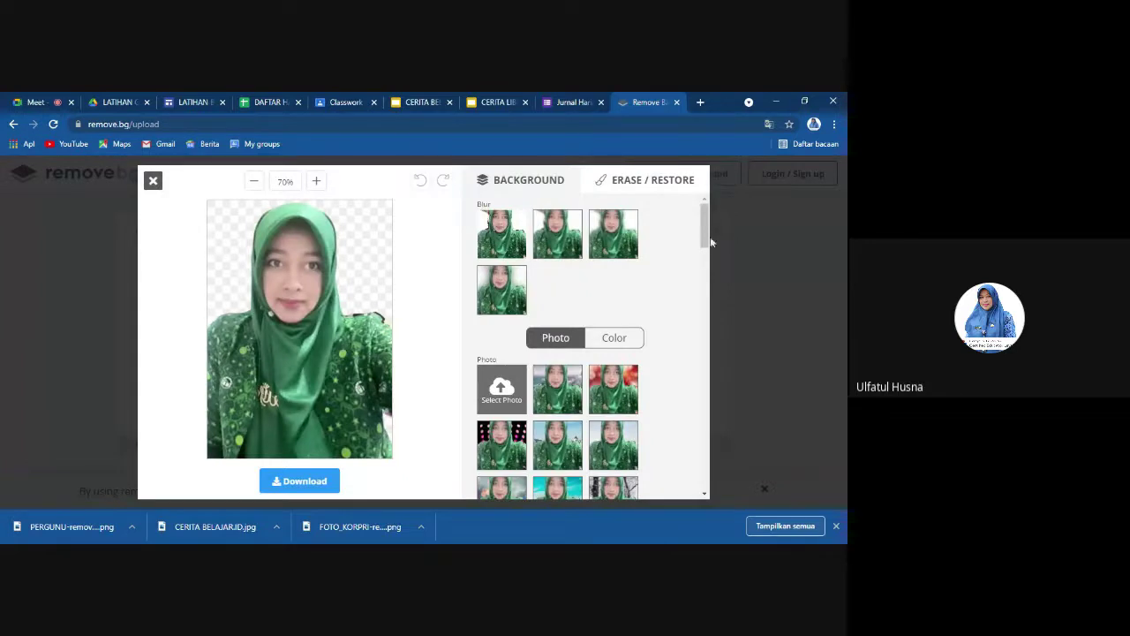
{"action": "mouse_move", "coordinate": [706, 235]}
{"action": "left_mouse_down"}
{"action": "mouse_move", "coordinate": [712, 482]}
{"action": "mouse_move", "coordinate": [698, 232]}
{"action": "left_mouse_up"}
{"action": "left_click", "coordinate": [616, 341]}
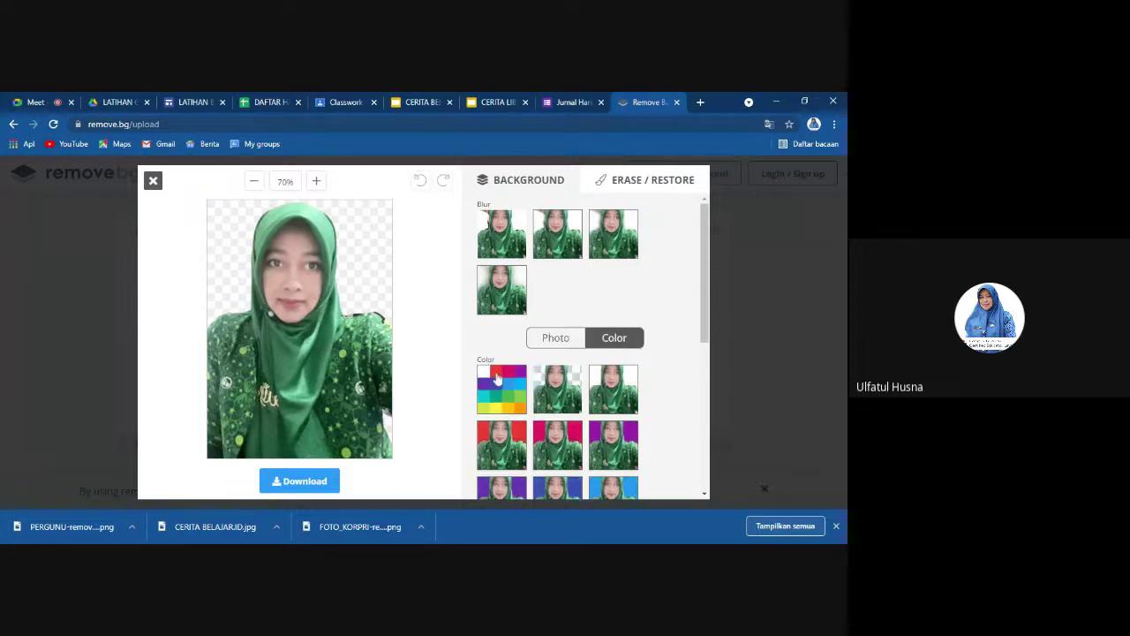
{"action": "left_click", "coordinate": [506, 448]}
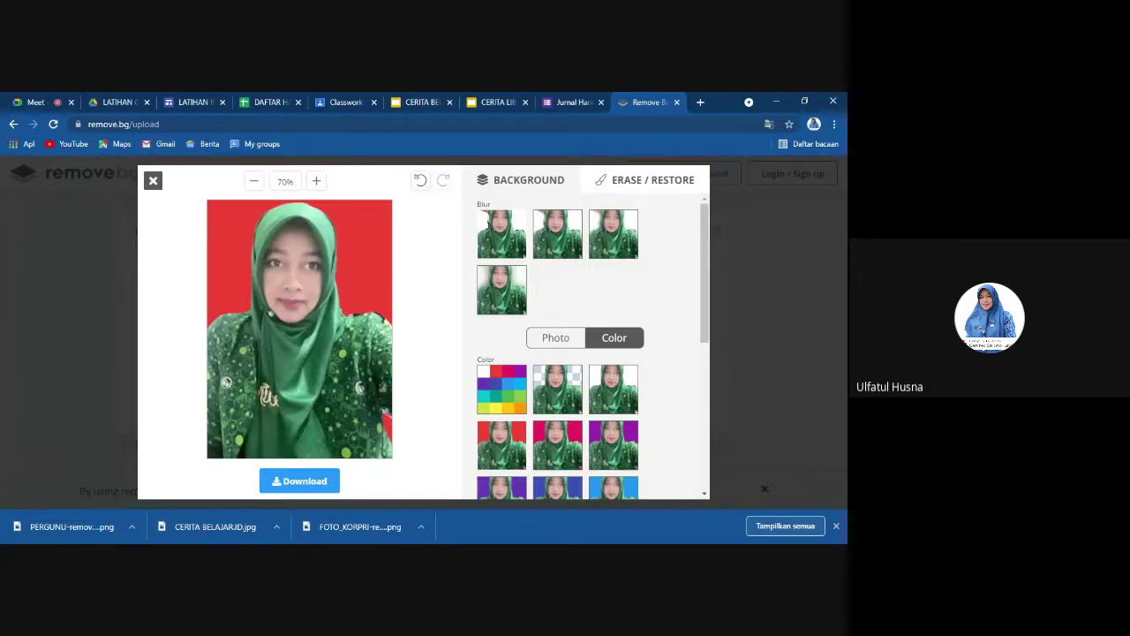
{"action": "left_click", "coordinate": [613, 490]}
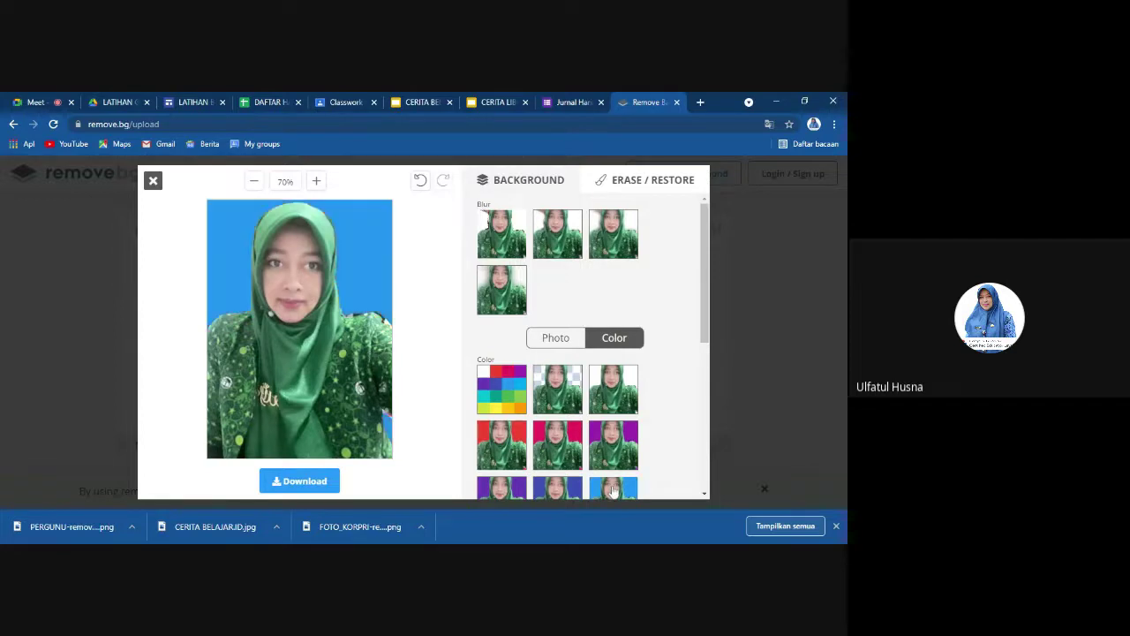
{"action": "left_click", "coordinate": [510, 451]}
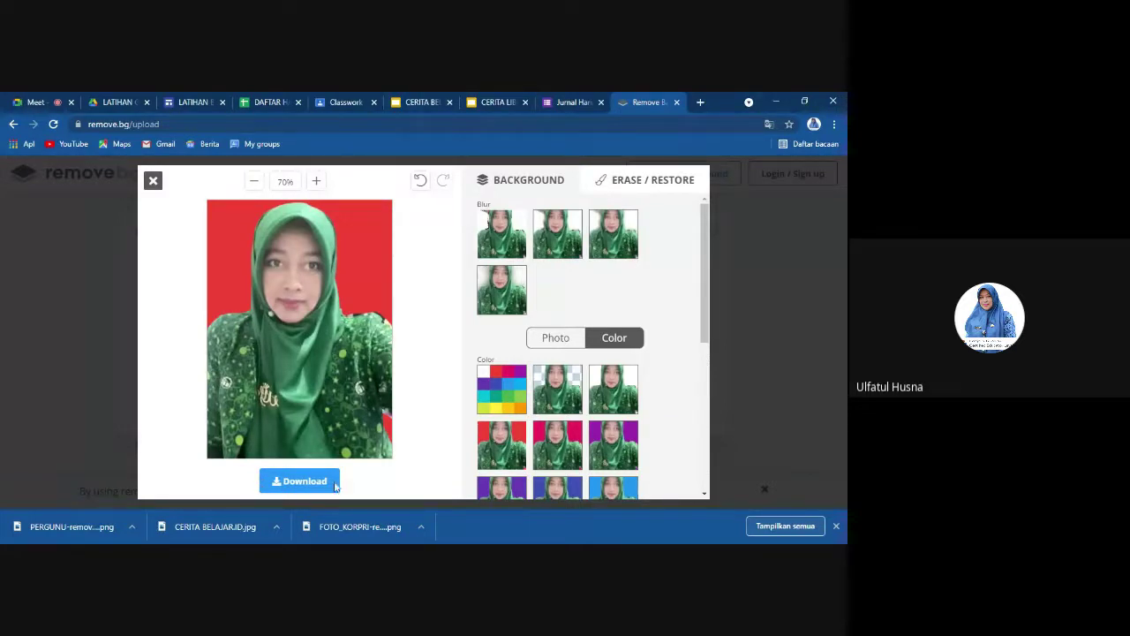
Switch back to the CERITA BELAJAR.ID presentation.
{"action": "left_click", "coordinate": [419, 103]}
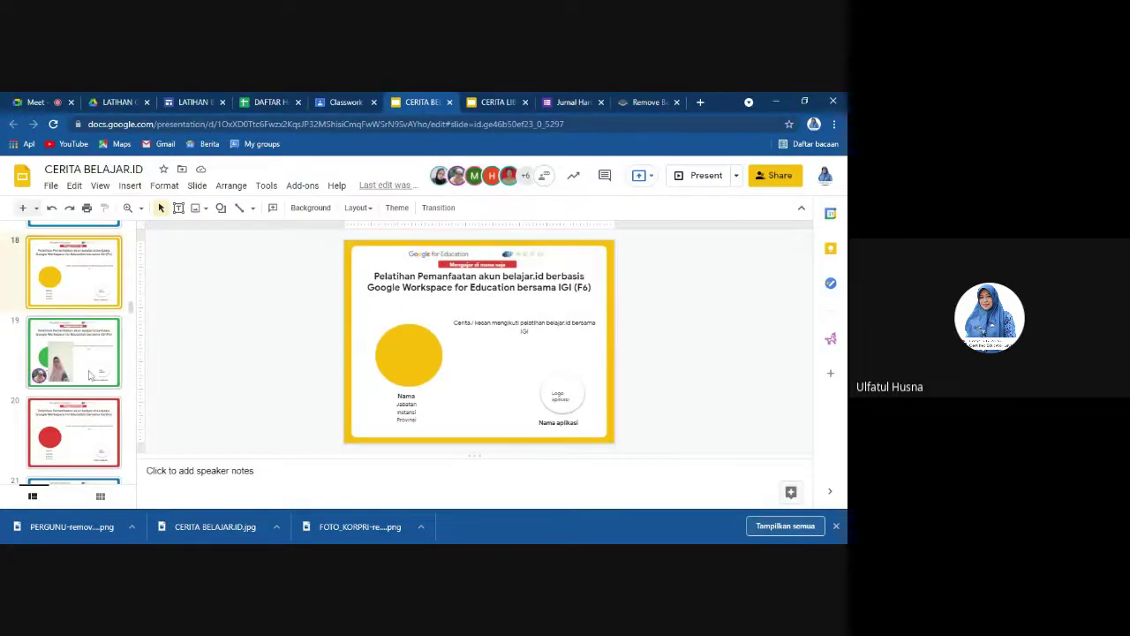